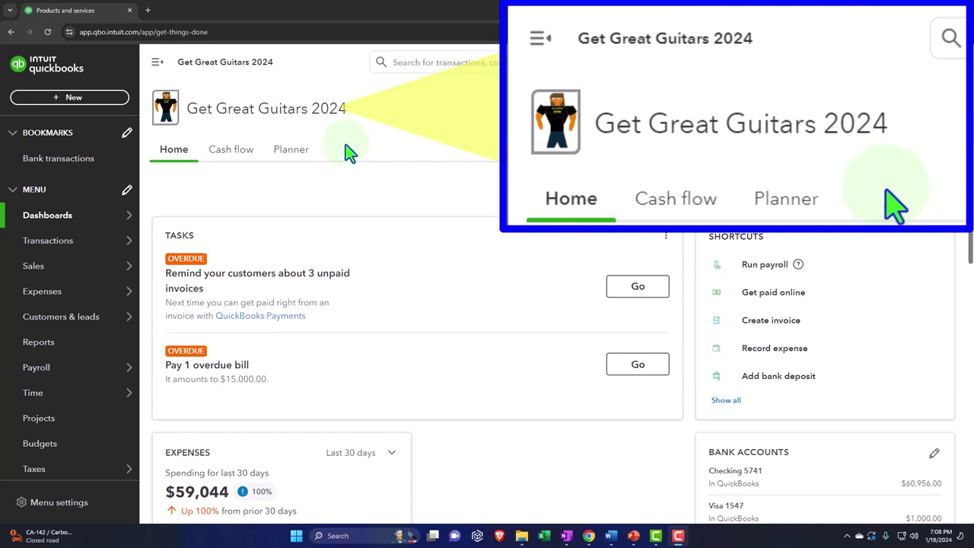
# Go to Reports and open the favorite Balance Sheet, Profit and Loss and Trial Balance reports in separate new browser tabs.
pyautogui.moveTo(83, 322)
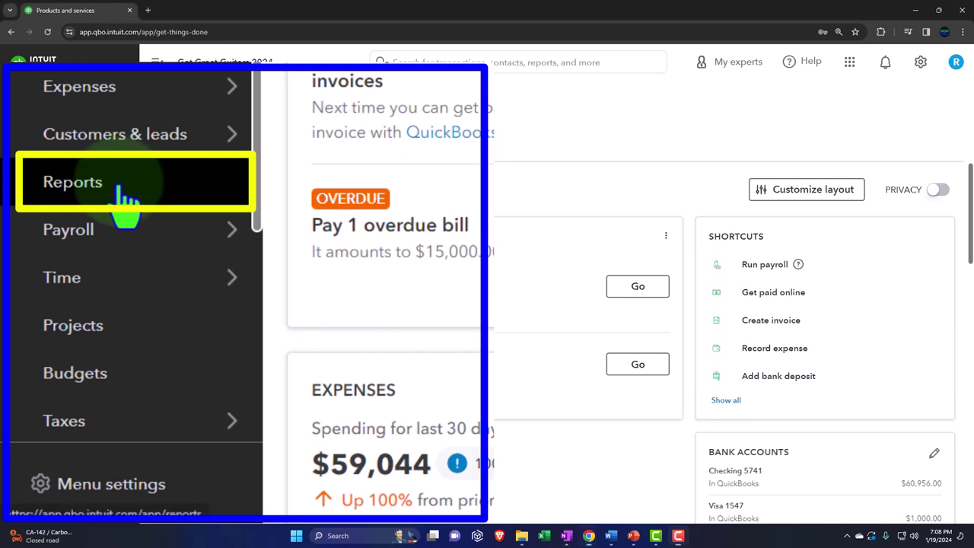
pyautogui.click(66, 350)
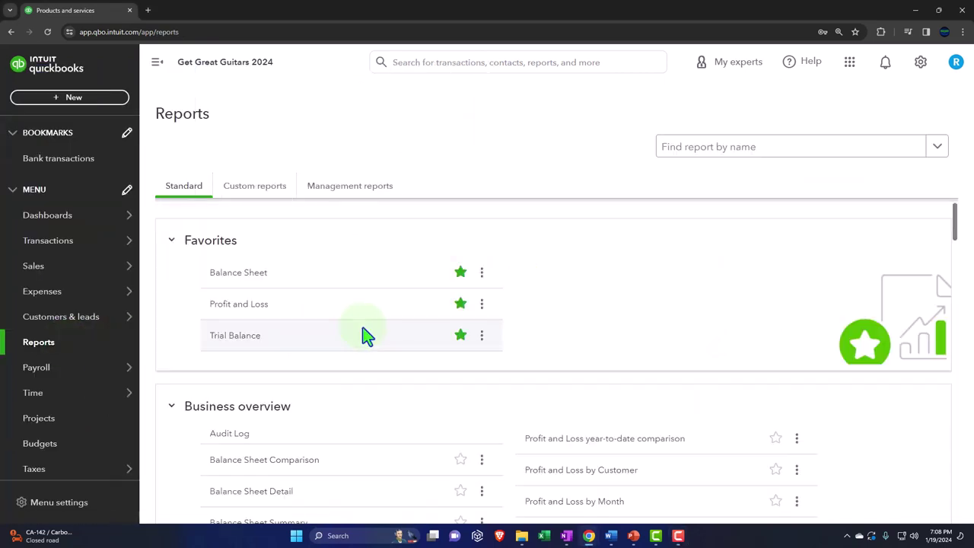
pyautogui.rightClick(235, 274)
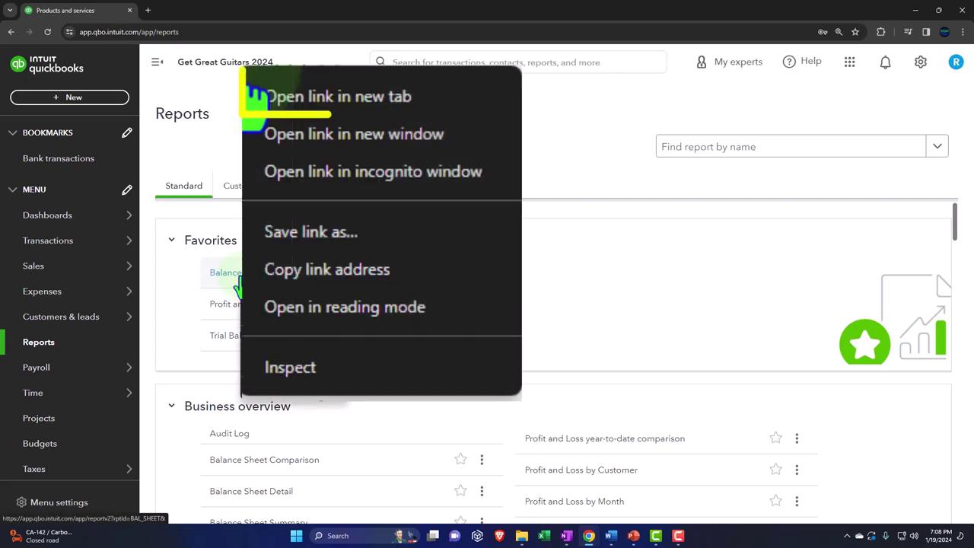
pyautogui.click(381, 95)
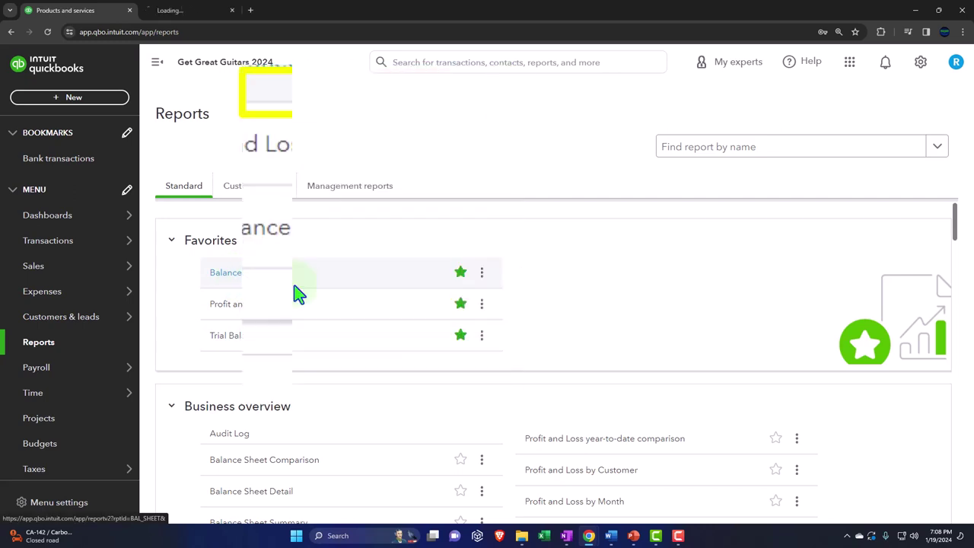
pyautogui.rightClick(248, 306)
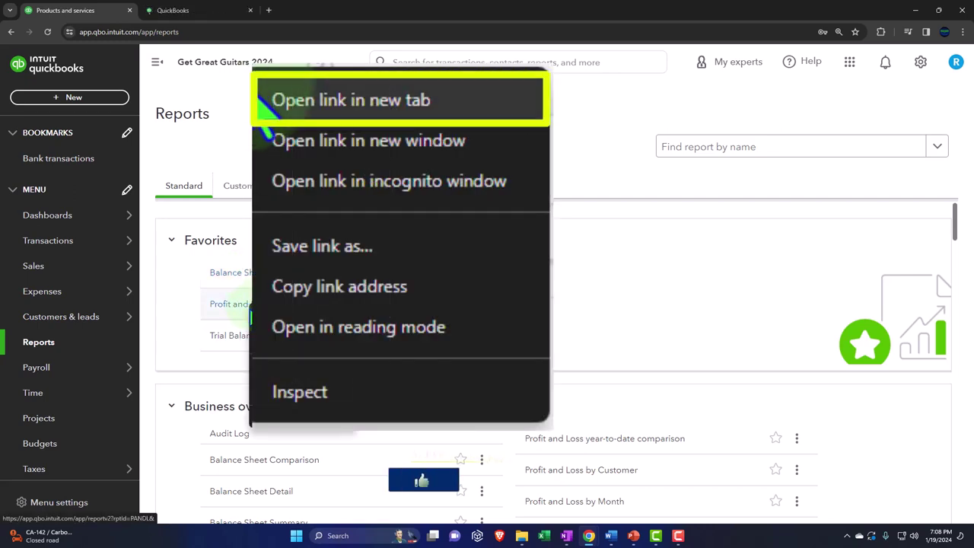
pyautogui.click(380, 106)
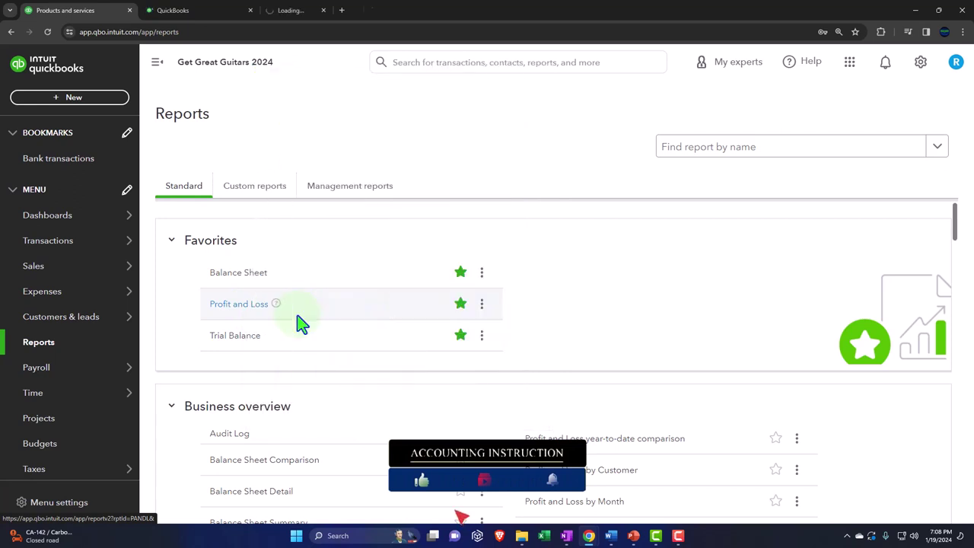
pyautogui.rightClick(254, 342)
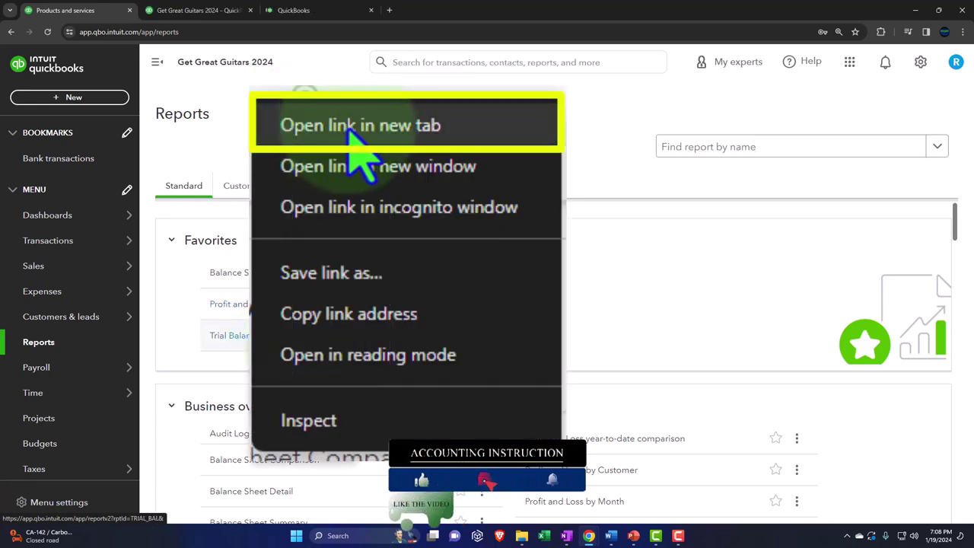
pyautogui.click(301, 344)
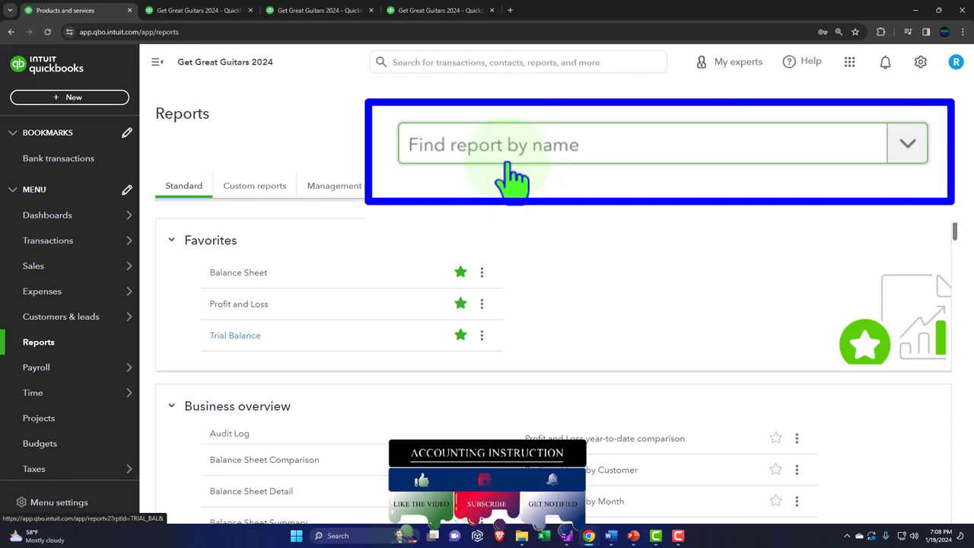
# On the Balance Sheet report, collapse the side navigation and run the report for 01/01/2024 to 01/31/2024.
pyautogui.click(213, 10)
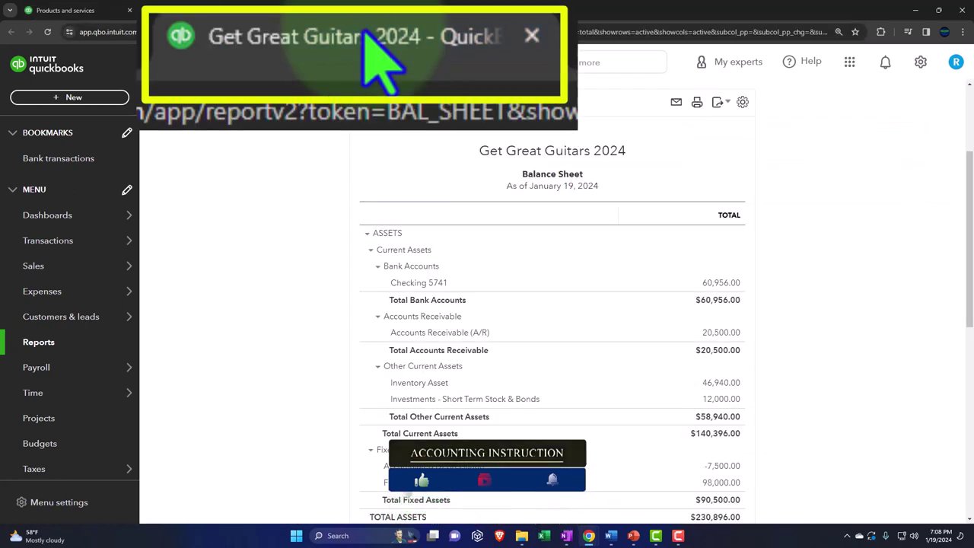
pyautogui.click(152, 66)
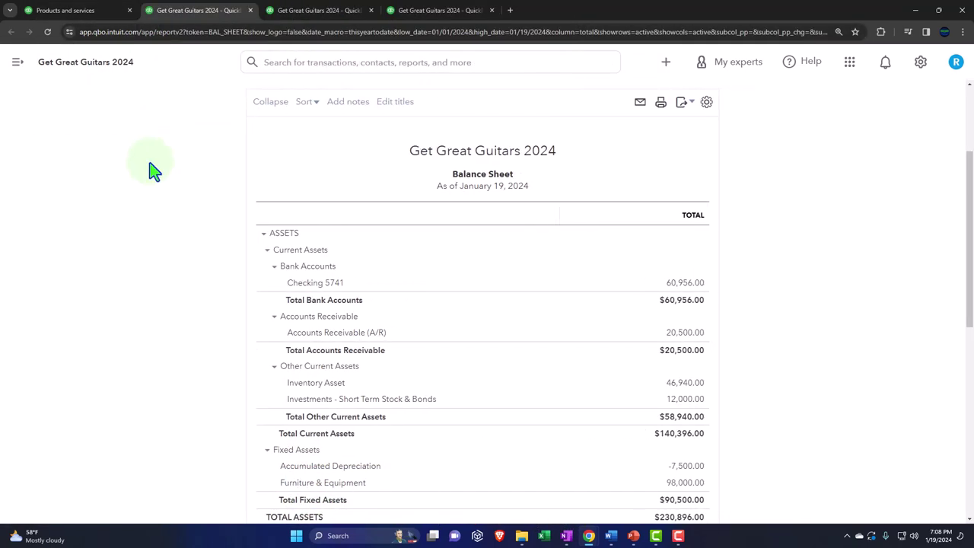
pyautogui.scroll(2, 153, 170)
pyautogui.click(211, 161)
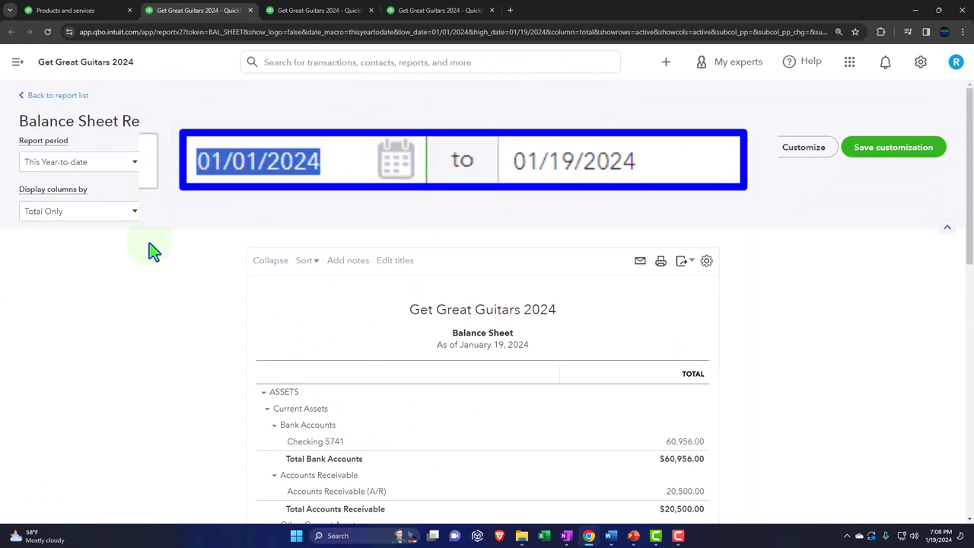
pyautogui.write('010124')
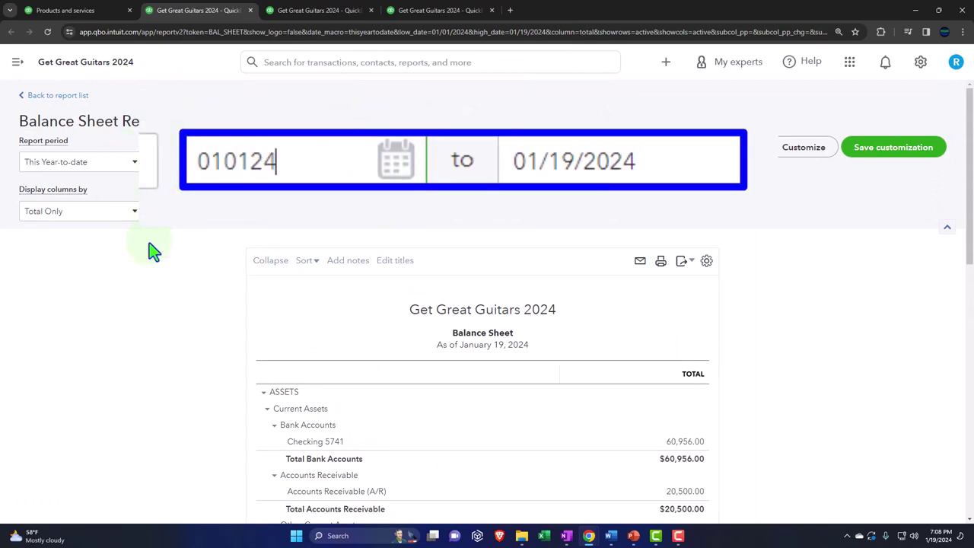
pyautogui.press('Tab')
pyautogui.write('013124')
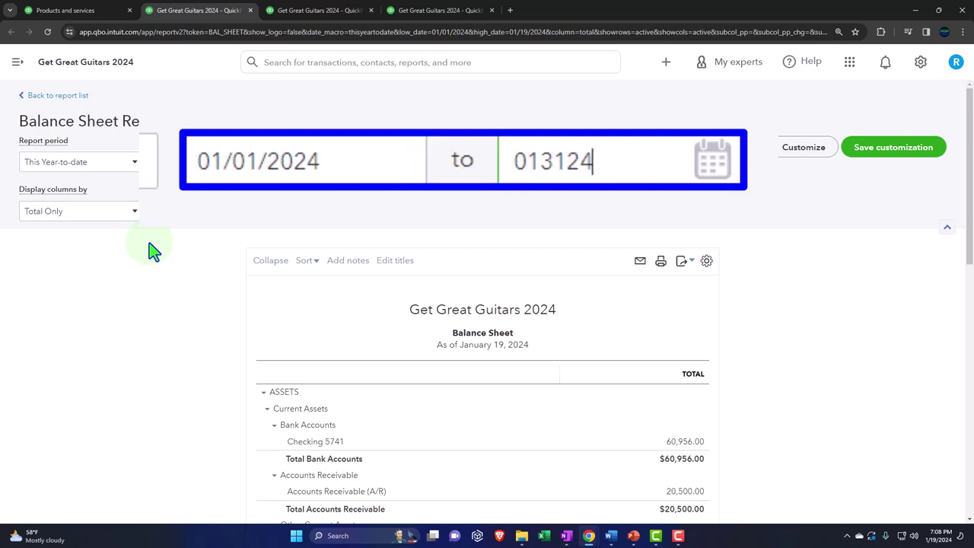
pyautogui.press('Tab')
pyautogui.click(583, 212)
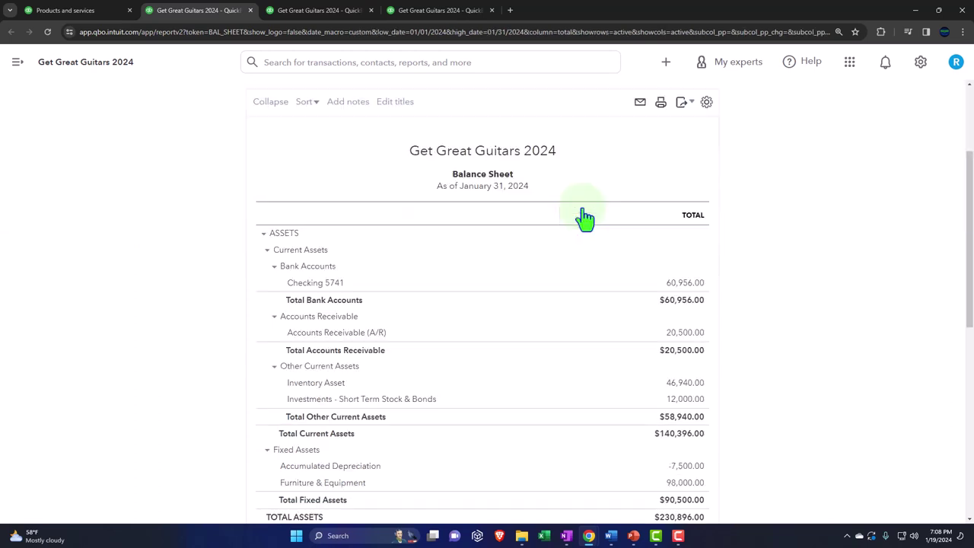
# On the Profit and Loss report, collapse the side navigation and run the report for 01/01/2024 to 01/31/2024.
pyautogui.click(327, 10)
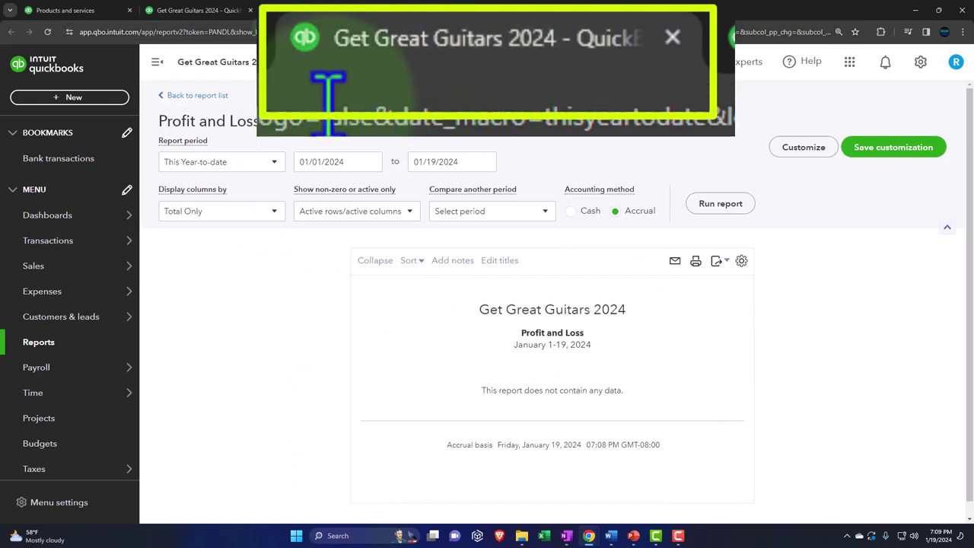
pyautogui.click(157, 61)
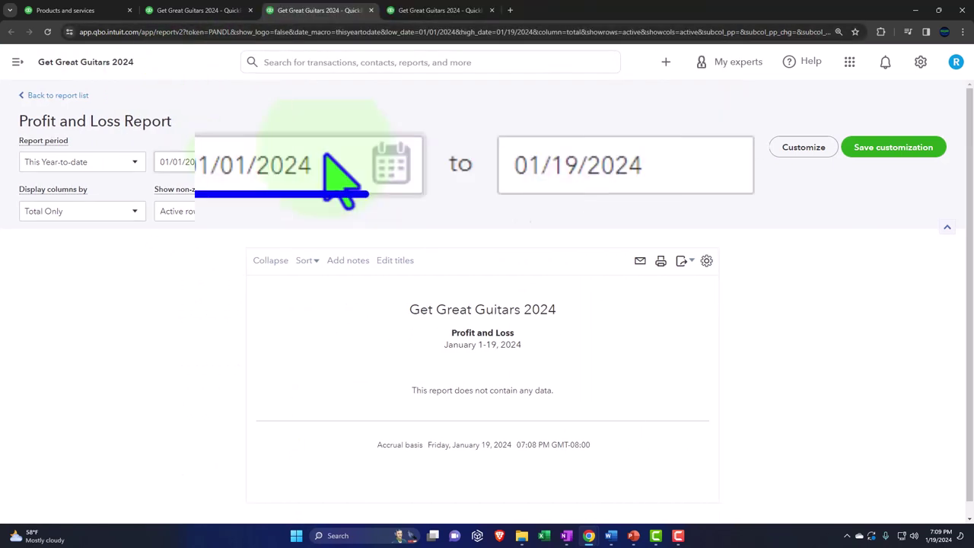
pyautogui.click(207, 161)
pyautogui.write('01')
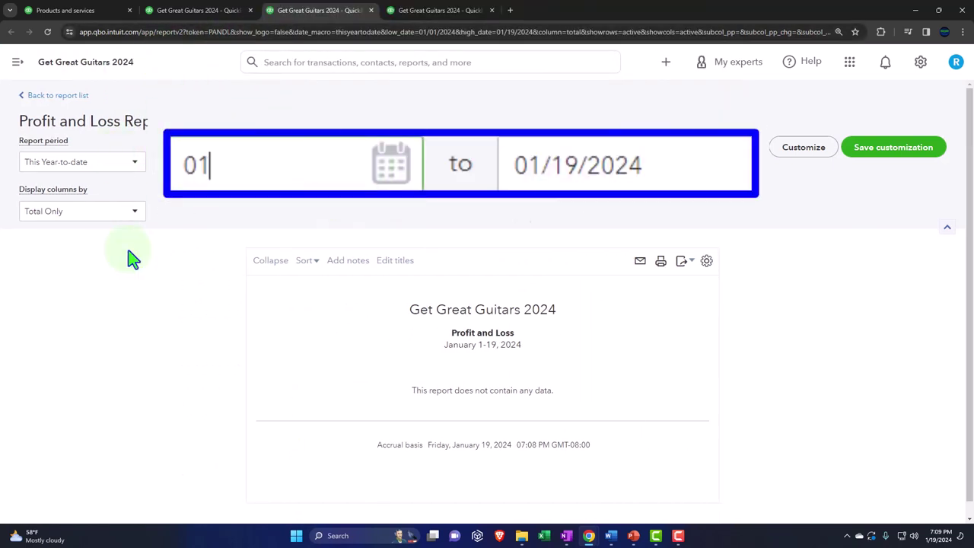
pyautogui.write('/01/2024')
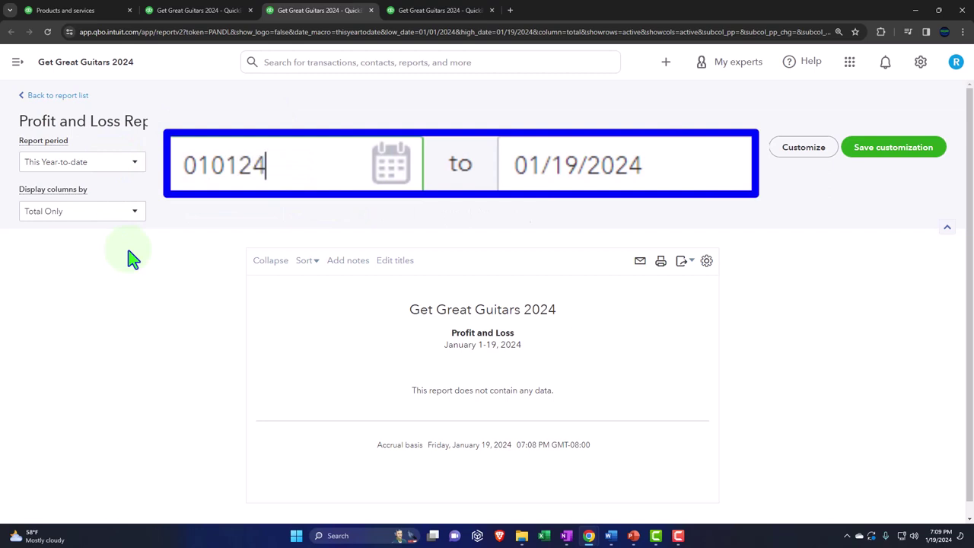
pyautogui.press('Tab')
pyautogui.write('01/31/2024')
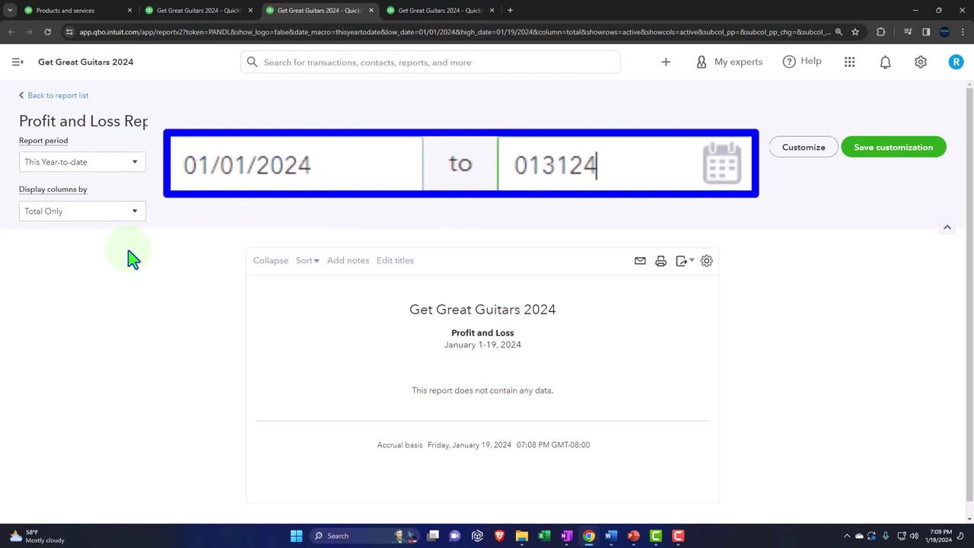
pyautogui.press('Tab')
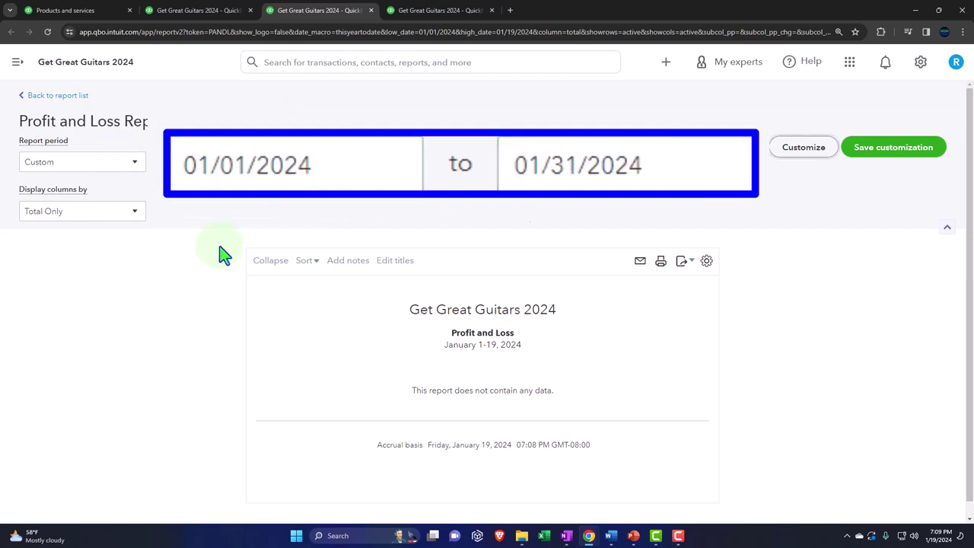
pyautogui.click(583, 217)
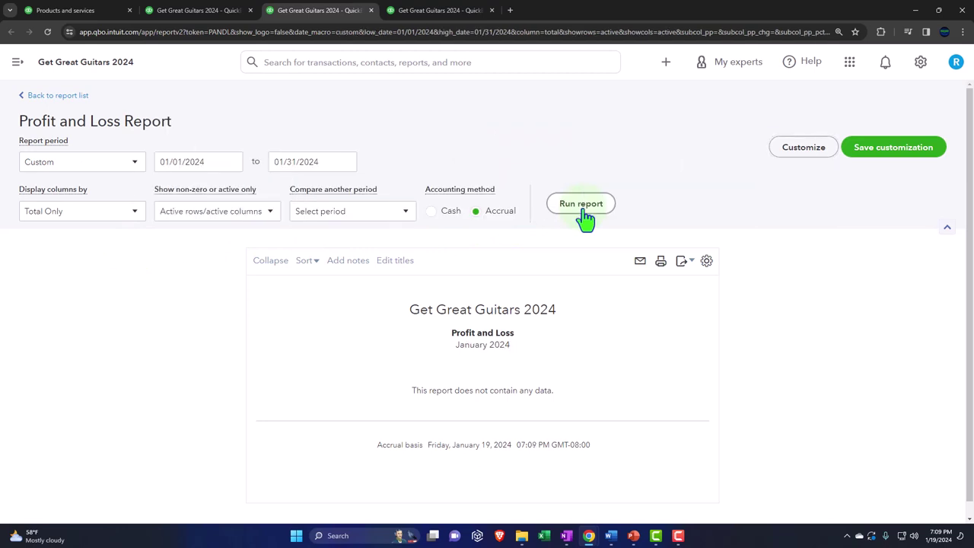
# On the Trial Balance report, collapse the side navigation and run the report for 01/01/2024 to 01/31/2024.
pyautogui.click(437, 11)
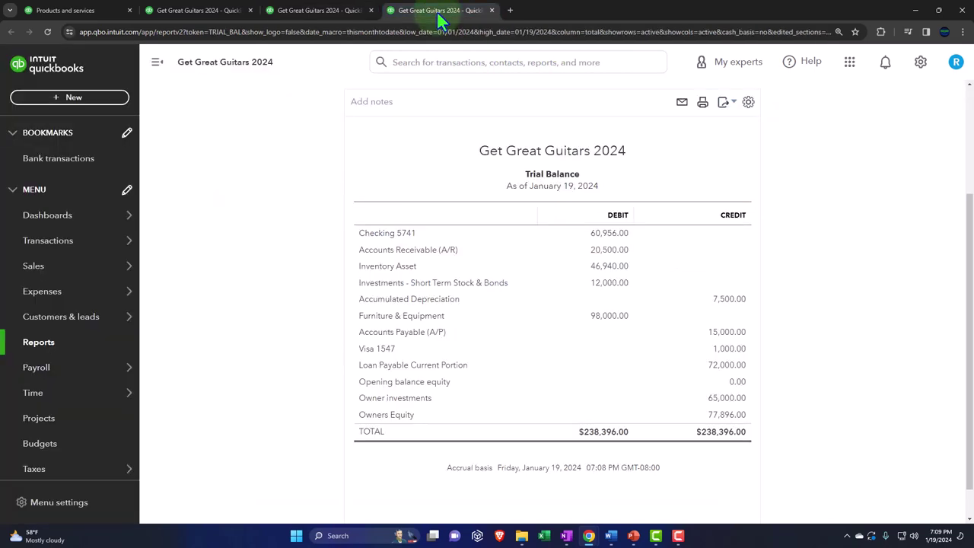
pyautogui.click(158, 64)
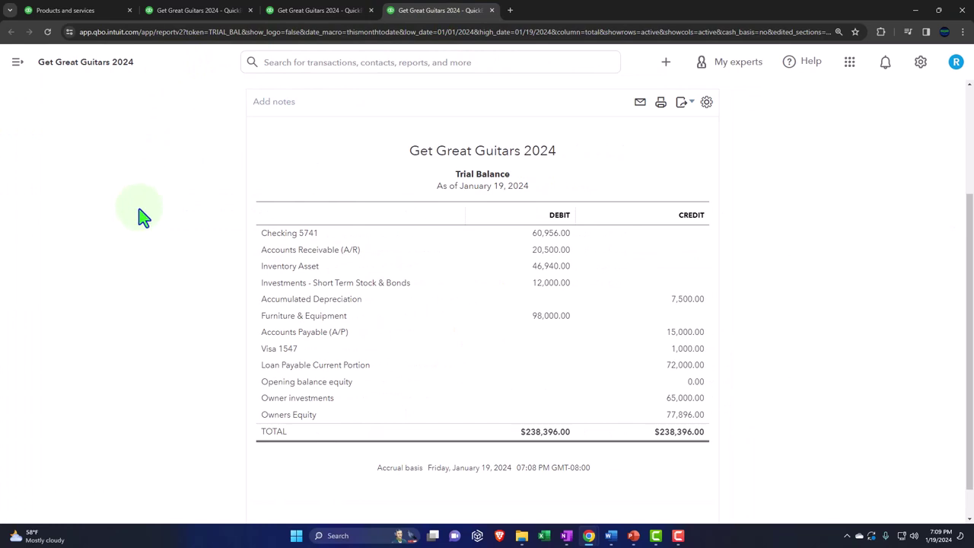
pyautogui.scroll(2, 141, 216)
pyautogui.click(193, 161)
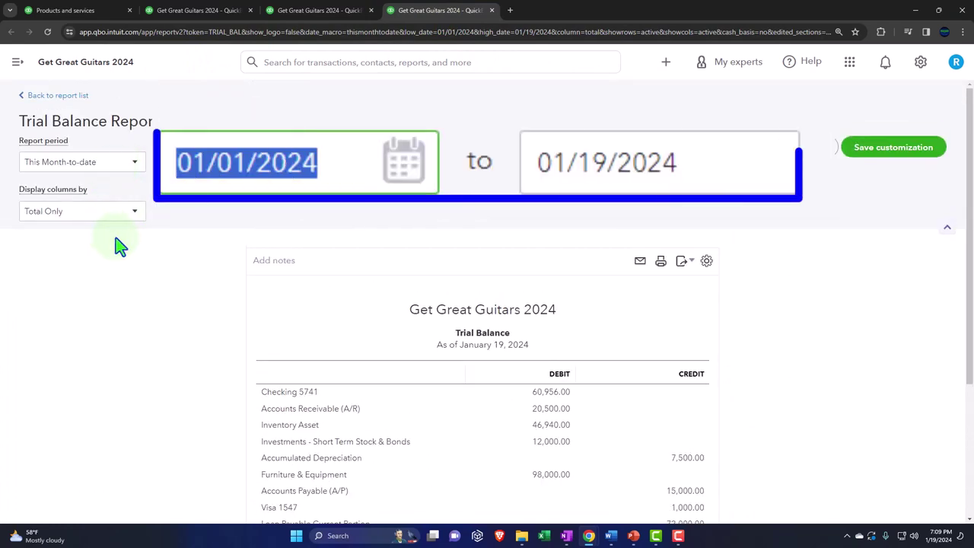
pyautogui.write('010124')
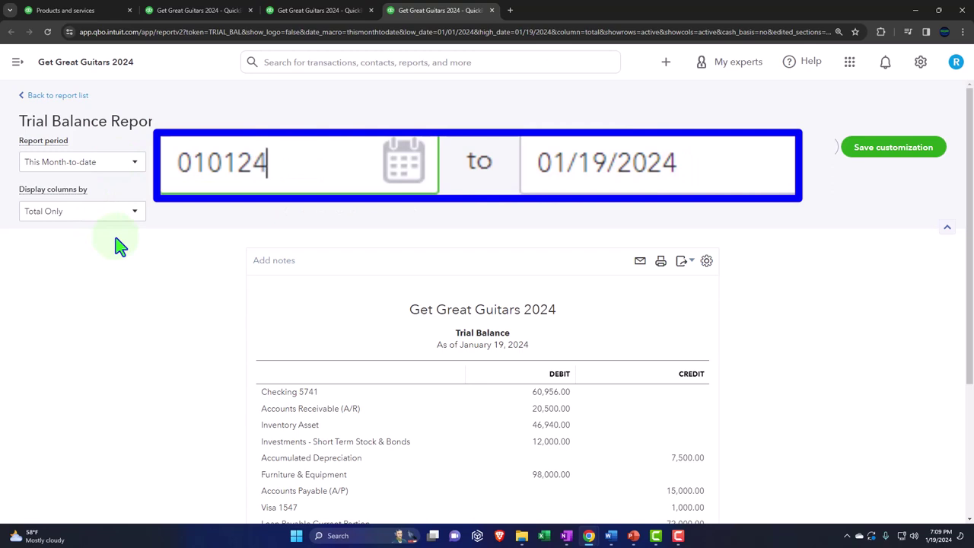
pyautogui.press('Tab')
pyautogui.write('01')
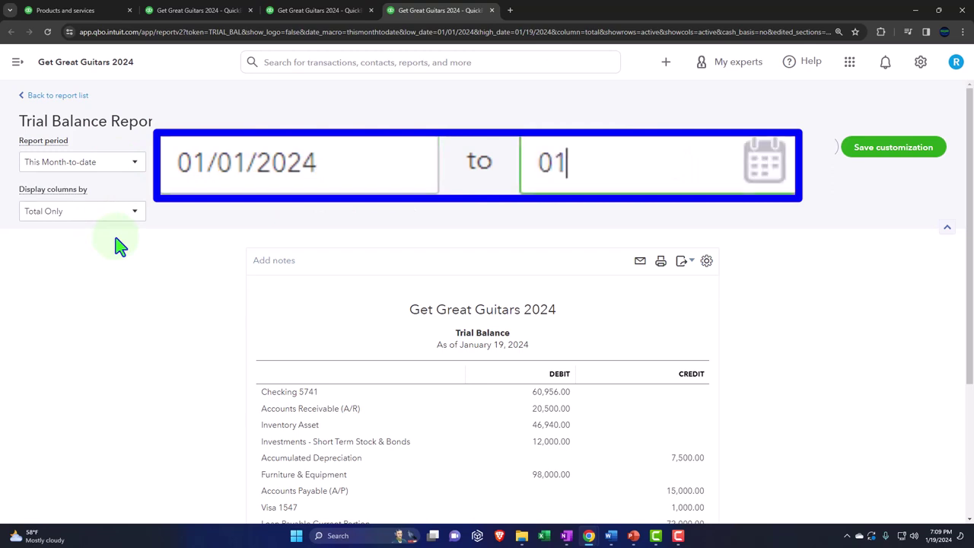
pyautogui.write('/31/2024')
pyautogui.press('Tab')
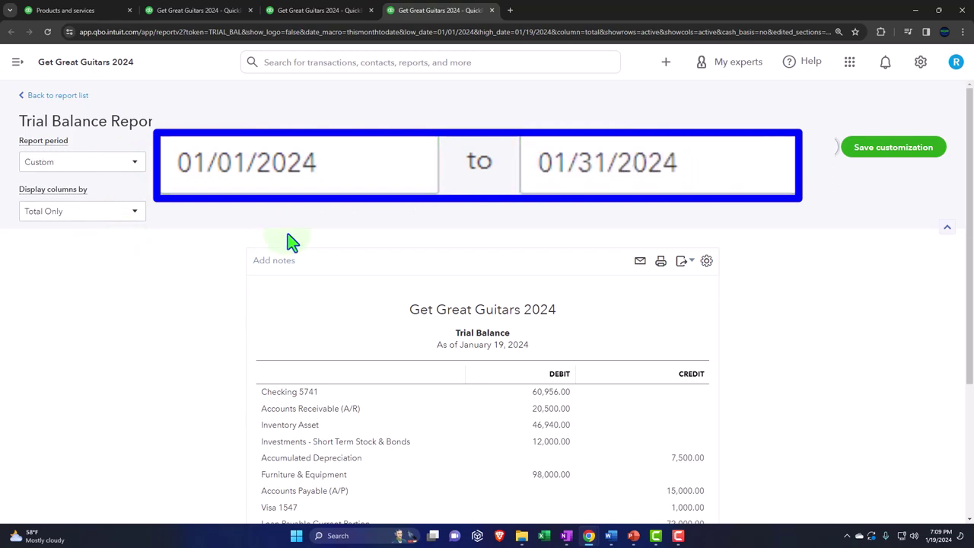
pyautogui.scroll(-2, 438, 214)
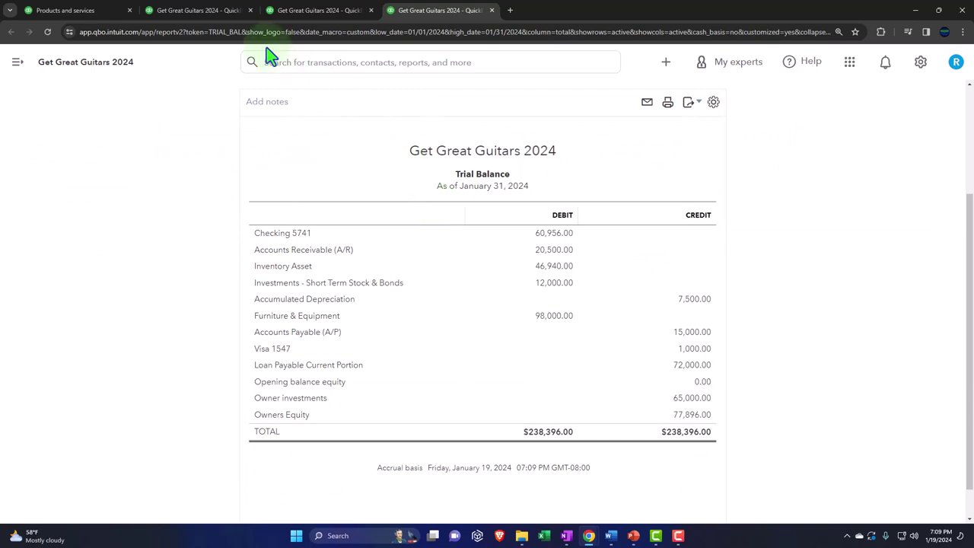
# Return to the Balance Sheet report and look over the company settings options, especially the Lists group.
pyautogui.click(216, 11)
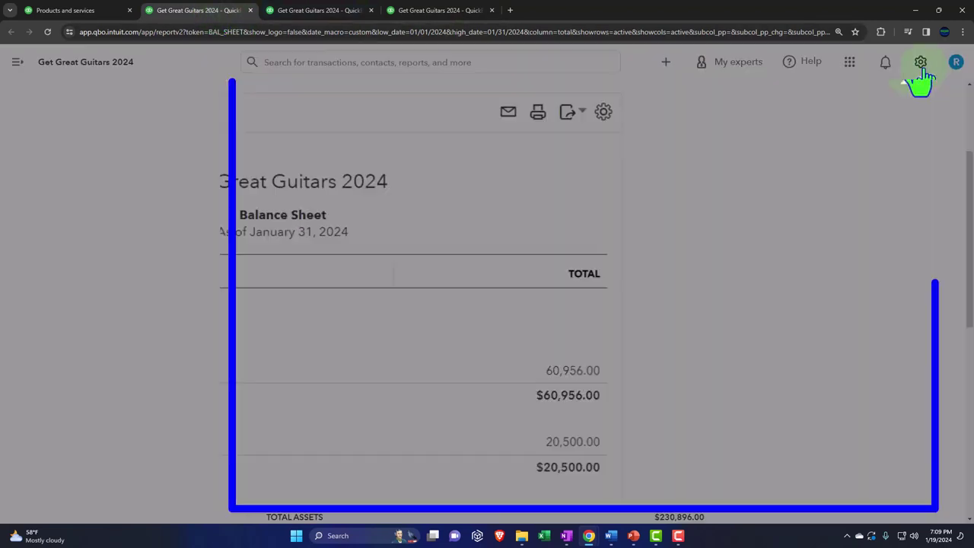
pyautogui.click(921, 64)
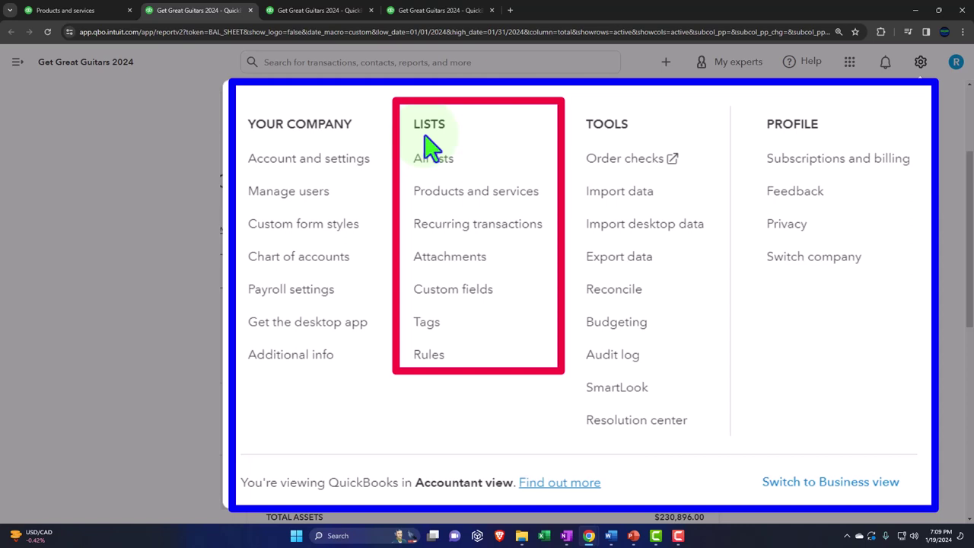
pyautogui.click(172, 201)
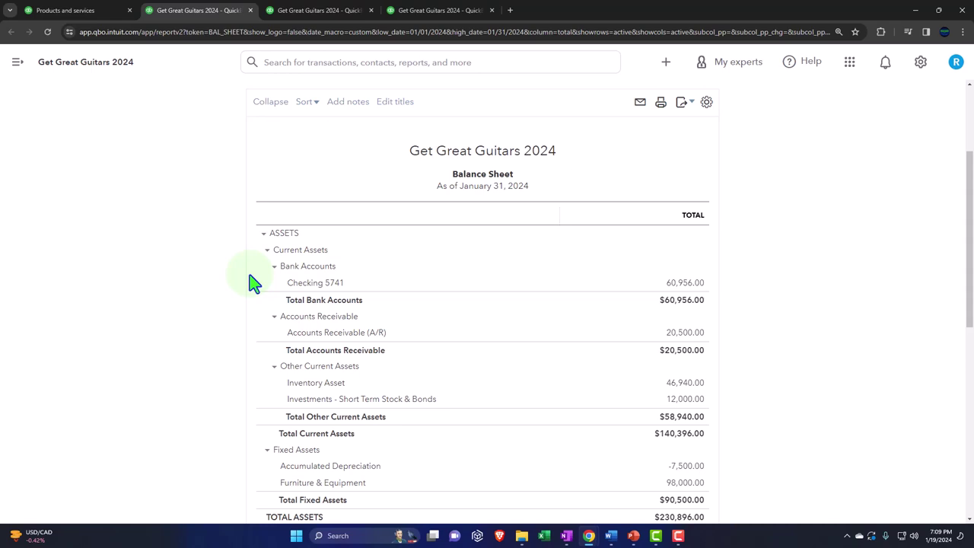
# Collapse the Current Assets, Assets, and Liabilities and Equity sections of the Balance Sheet.
pyautogui.scroll(-1, 253, 282)
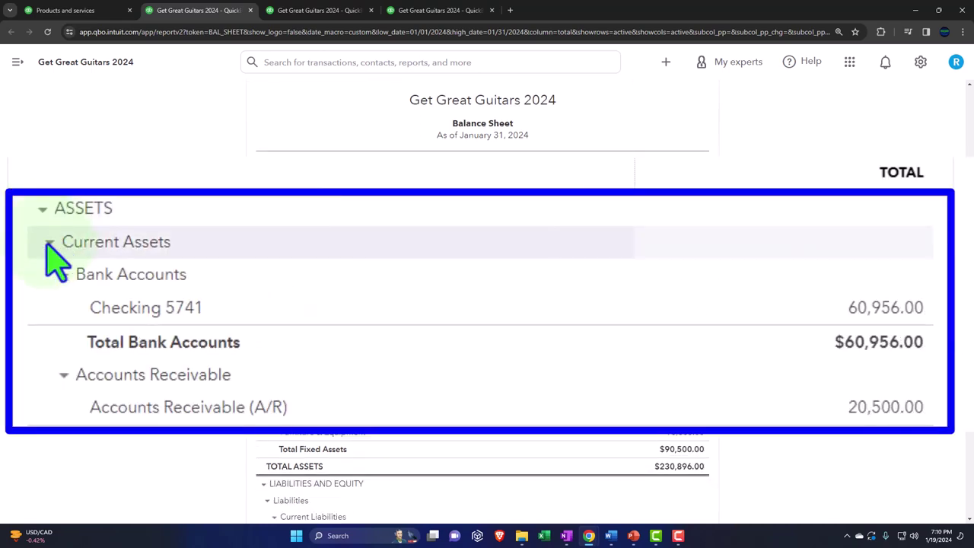
pyautogui.click(267, 199)
pyautogui.click(261, 182)
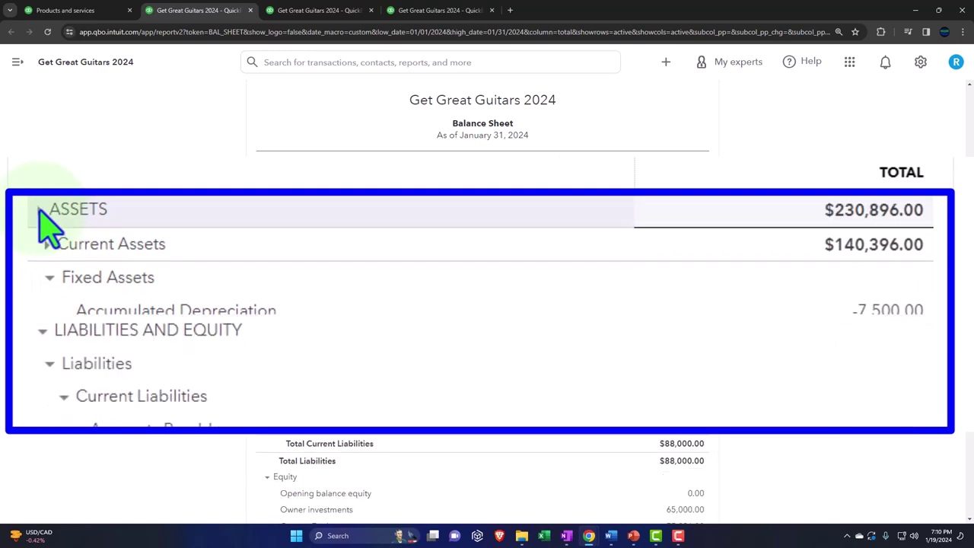
pyautogui.click(262, 199)
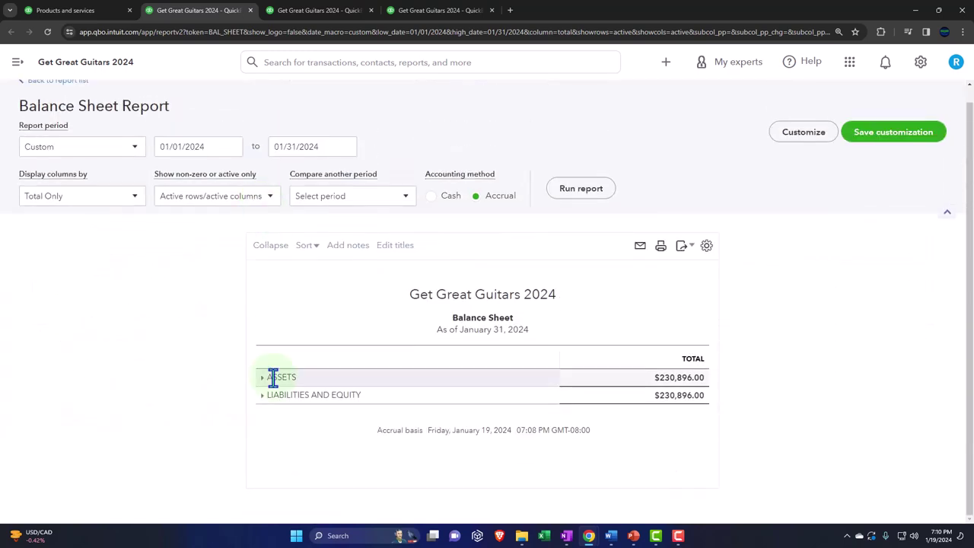
pyautogui.hotkey('ctrl', '+')
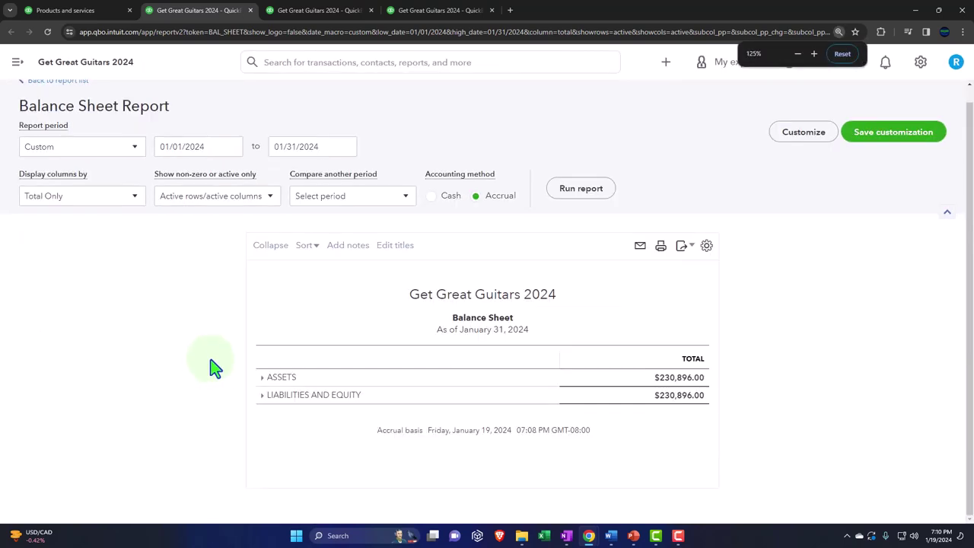
# Expand the Assets, Current Assets, and Liabilities and Equity sections of the Balance Sheet and review the accounts, especially Fixed Assets.
pyautogui.scroll(-2, 213, 367)
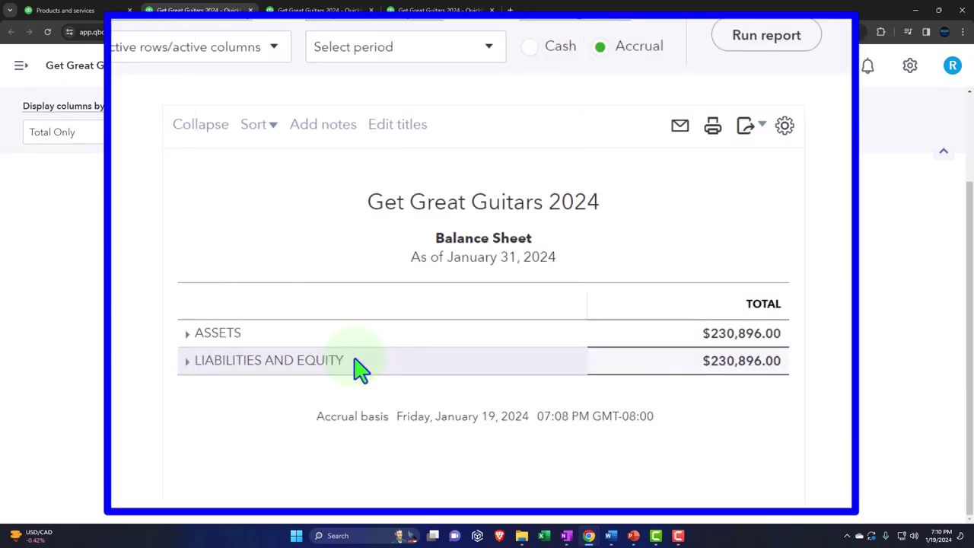
pyautogui.click(187, 335)
pyautogui.scroll(-3, 190, 333)
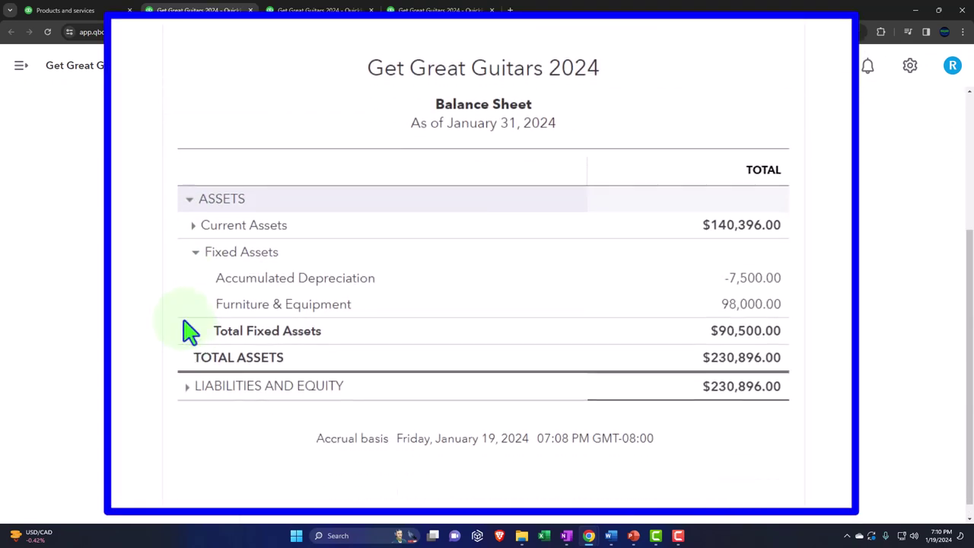
pyautogui.click(195, 227)
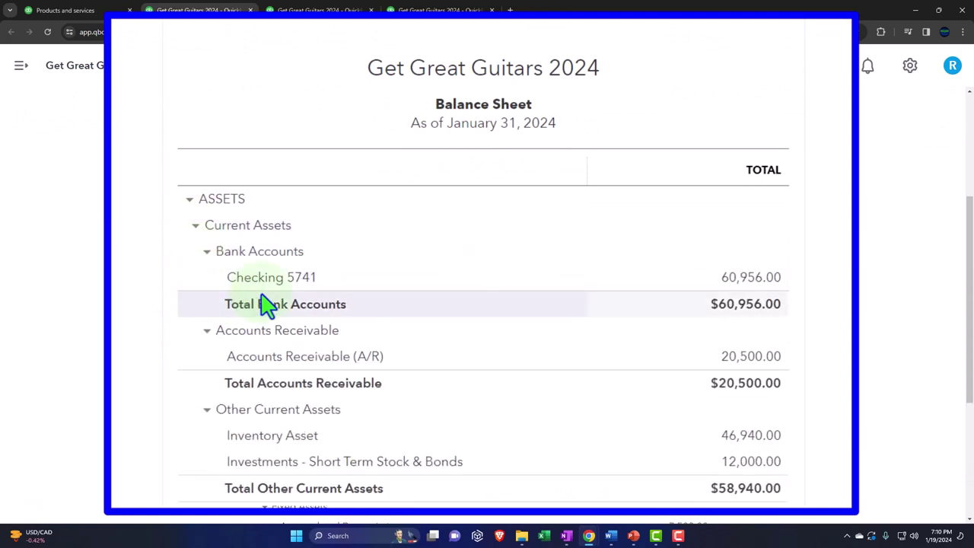
pyautogui.hotkey('ctrl', '+')
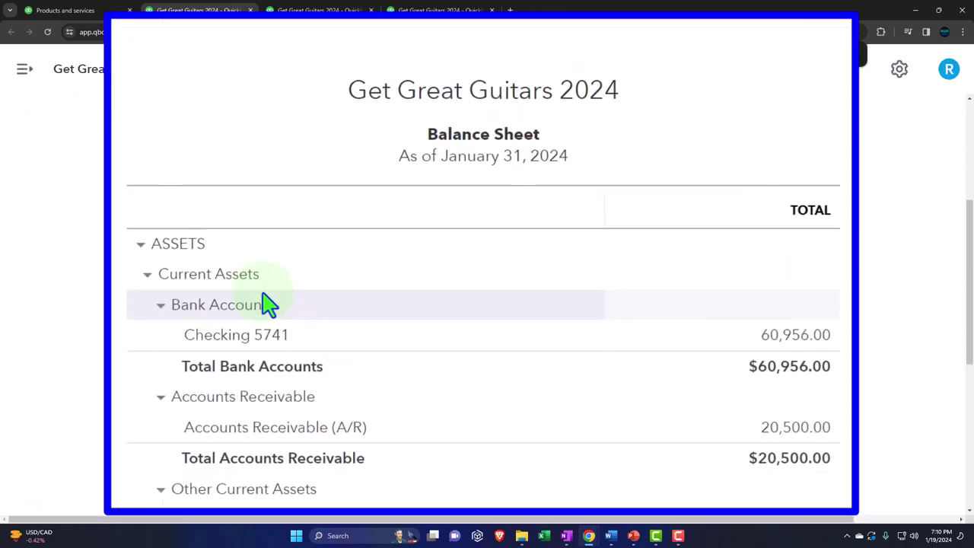
pyautogui.scroll(-2, 268, 304)
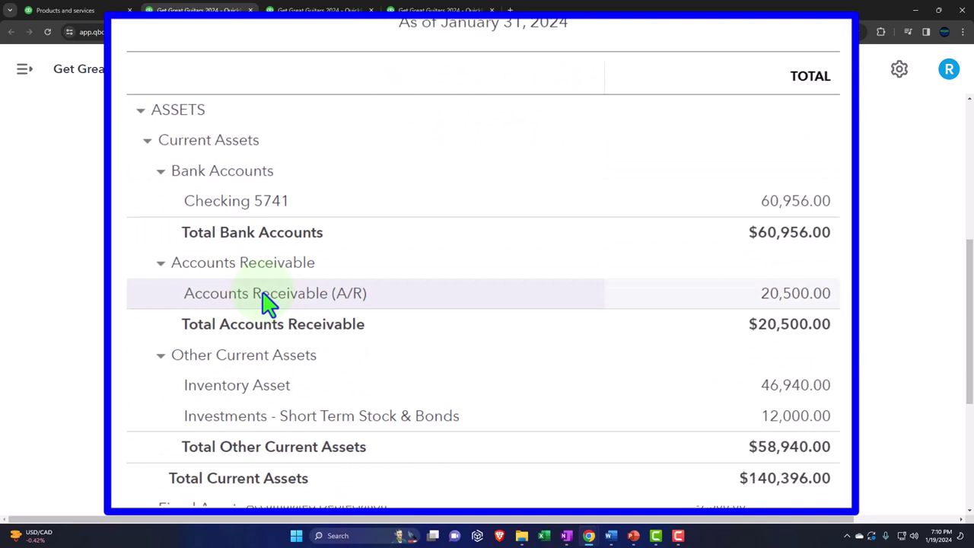
pyautogui.scroll(-3, 268, 303)
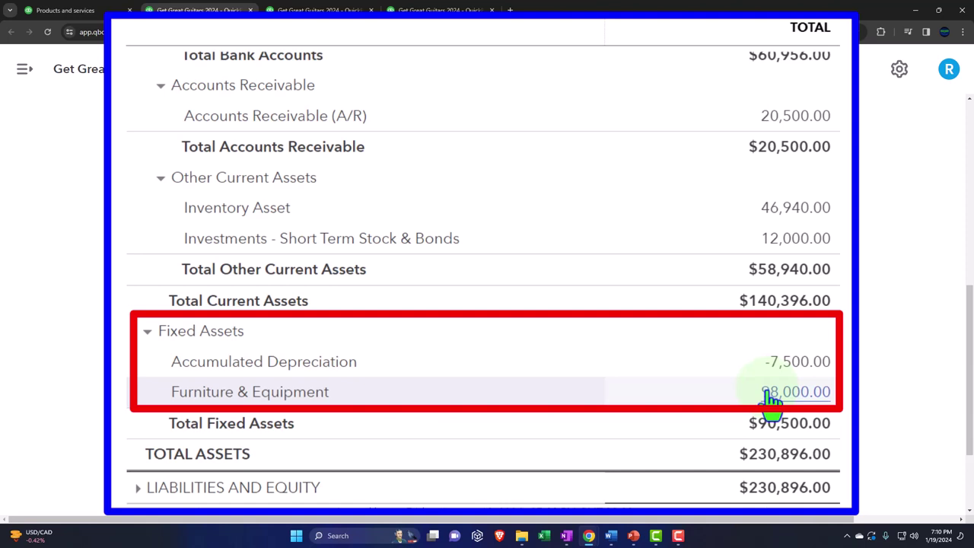
pyautogui.click(771, 396)
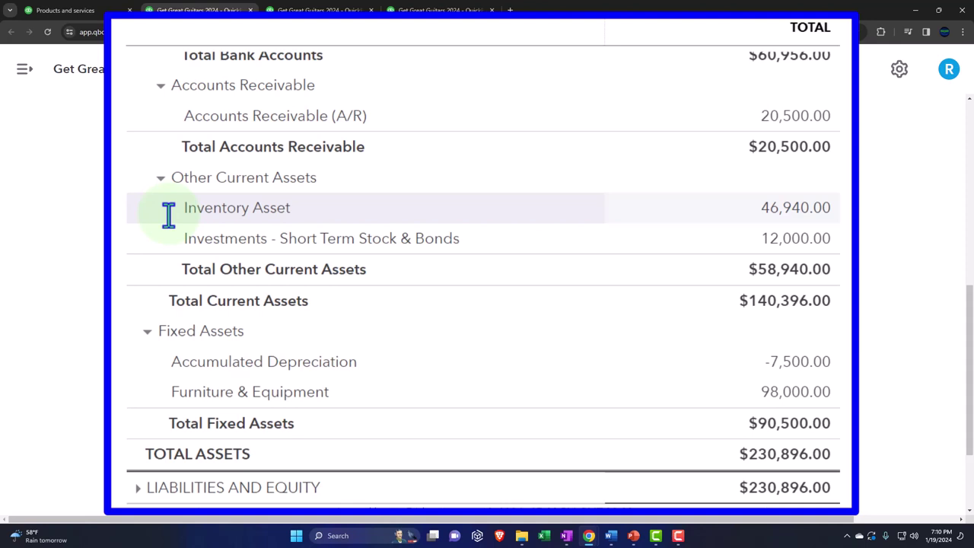
pyautogui.click(139, 487)
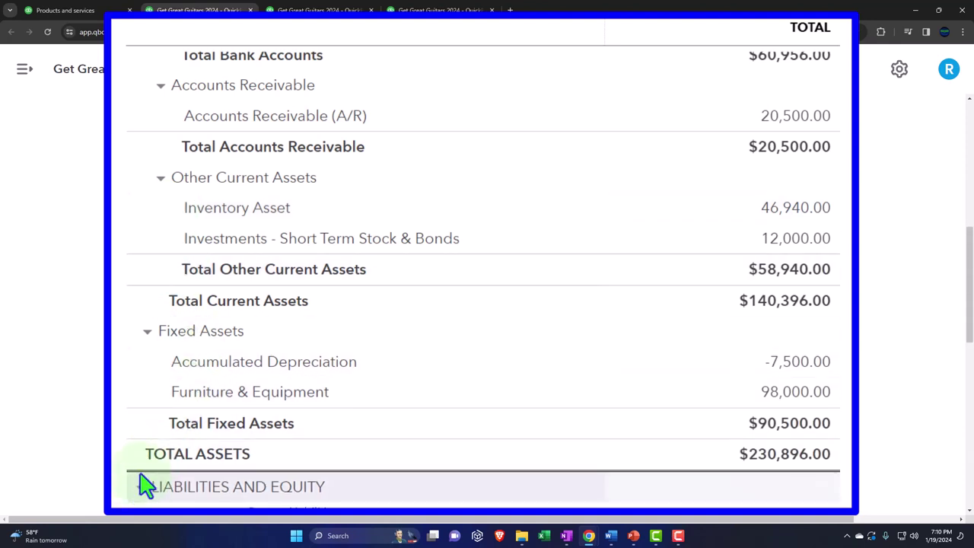
pyautogui.scroll(-2, 144, 483)
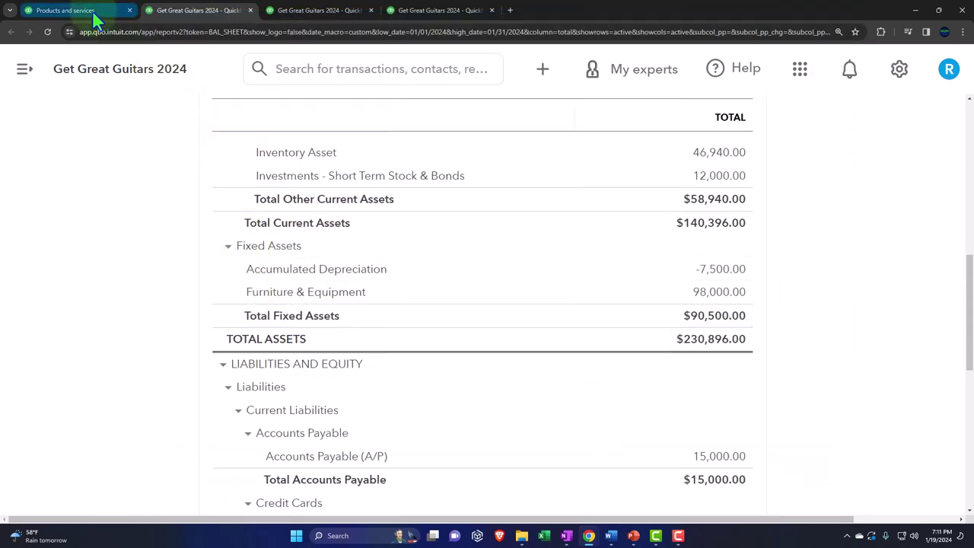
# Return to the Reports page and start a new customer invoice.
pyautogui.click(92, 10)
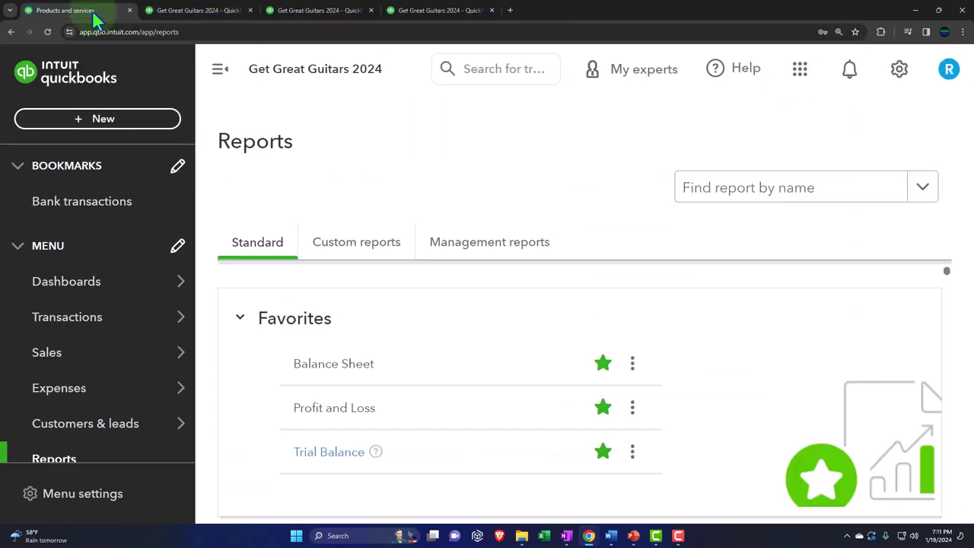
pyautogui.hotkey('ctrl', '+')
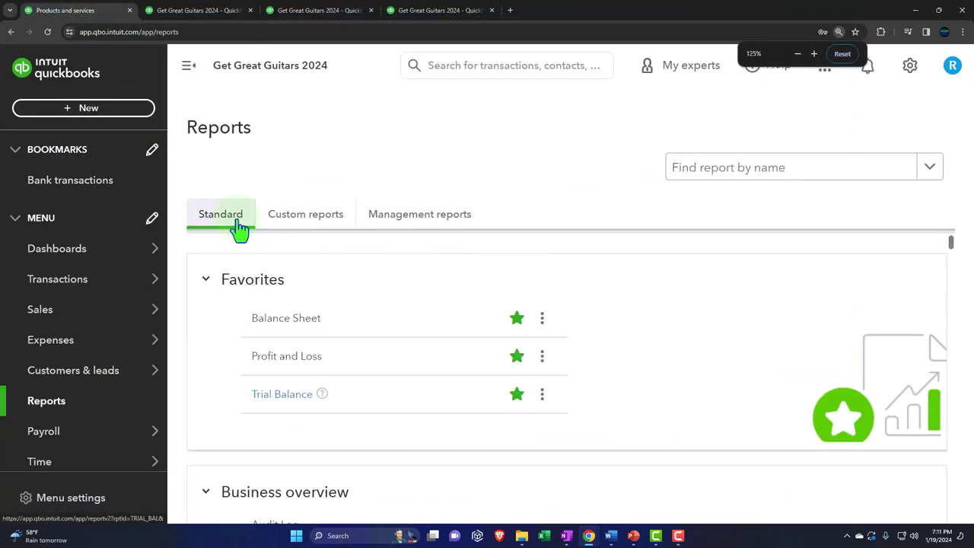
pyautogui.hotkey('ctrl', '-')
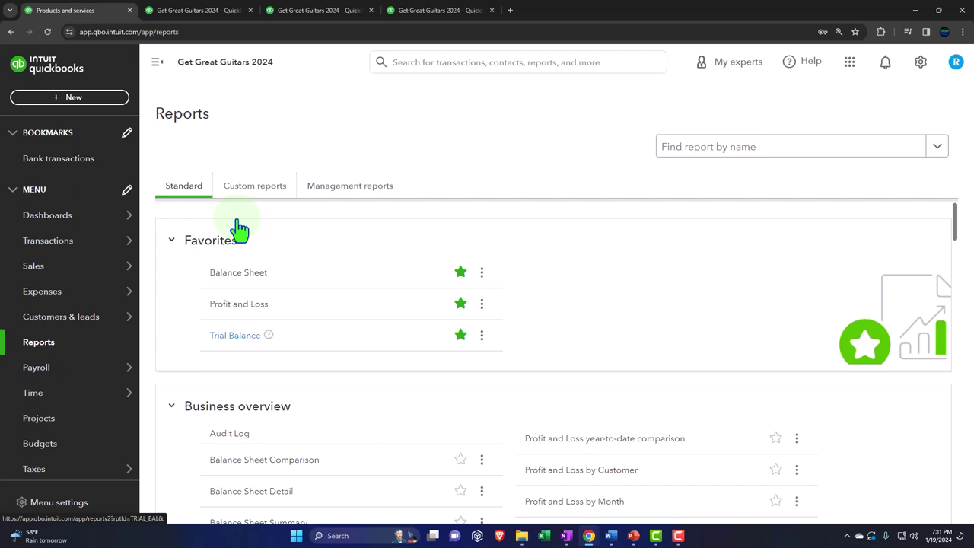
pyautogui.click(72, 98)
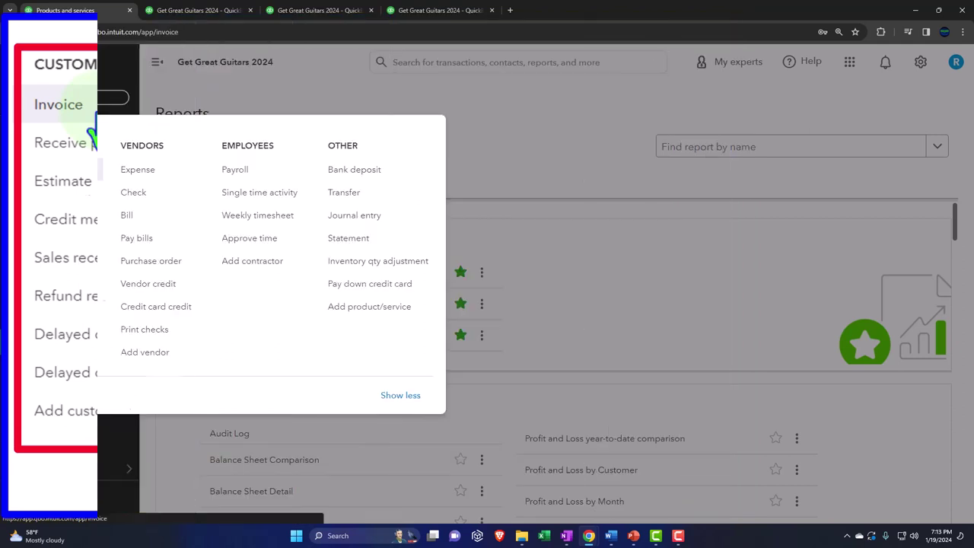
pyautogui.click(98, 114)
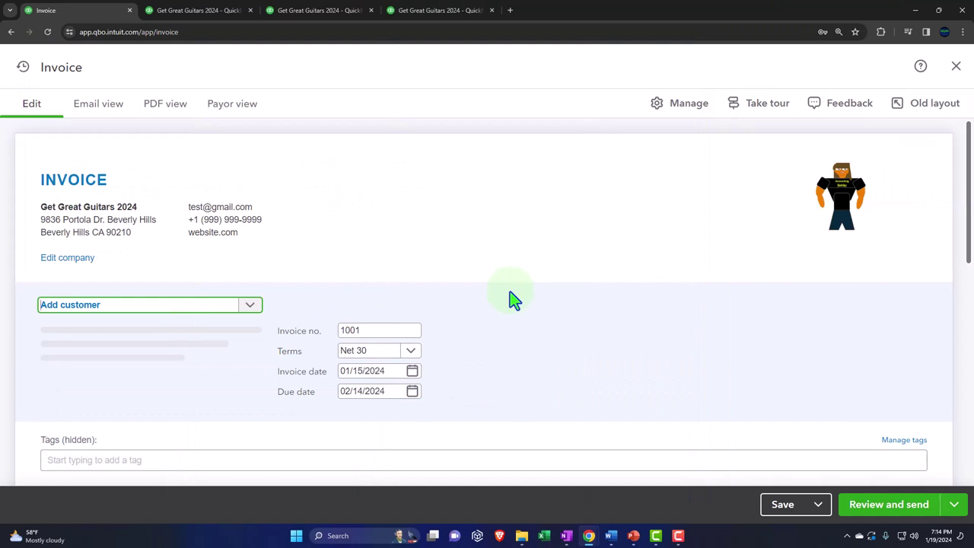
# Choose Anderson Guitars as the customer on the invoice.
pyautogui.scroll(-1, 517, 293)
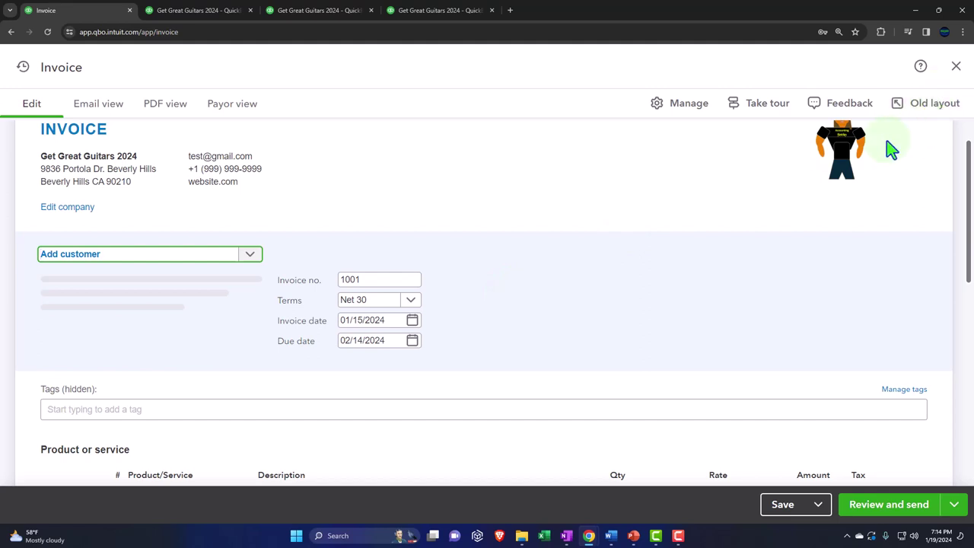
pyautogui.scroll(1, 888, 149)
pyautogui.scroll(-2, 636, 275)
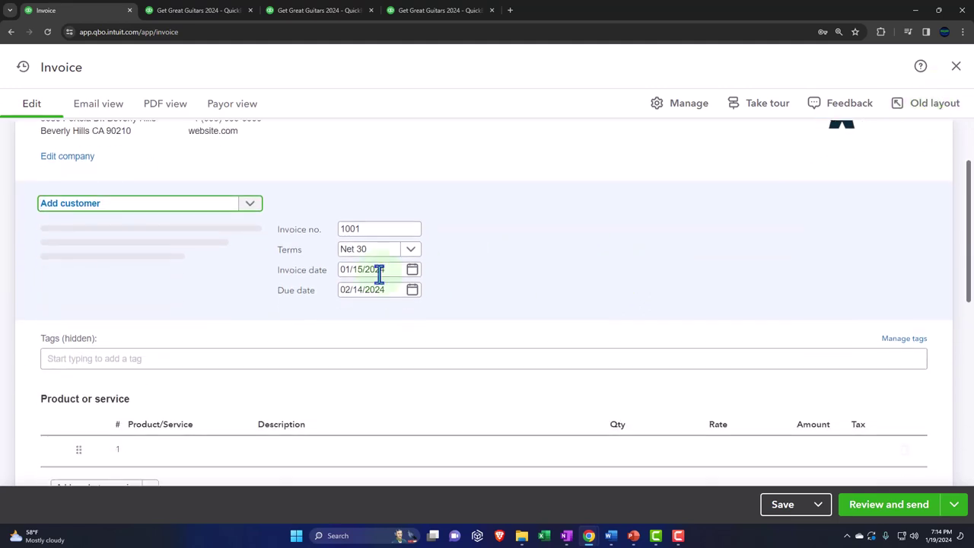
pyautogui.click(138, 204)
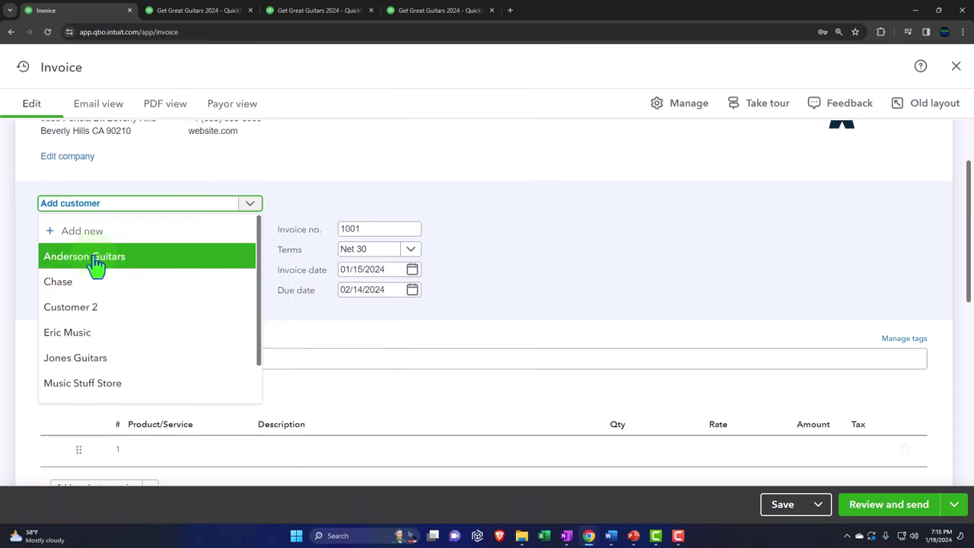
pyautogui.click(92, 258)
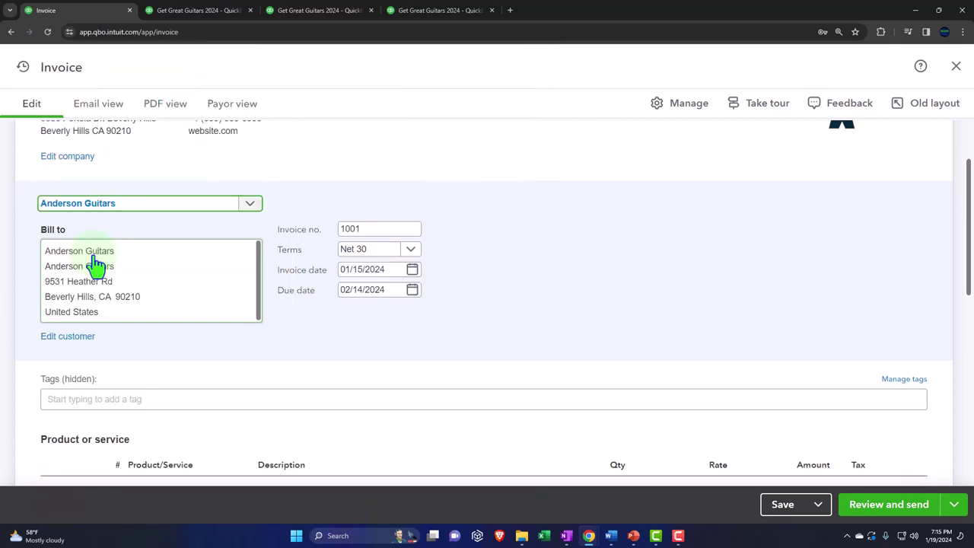
# Review the payment terms options, set the invoice date to 01/16/2024, and select Net 30 as the terms.
pyautogui.press('Tab')
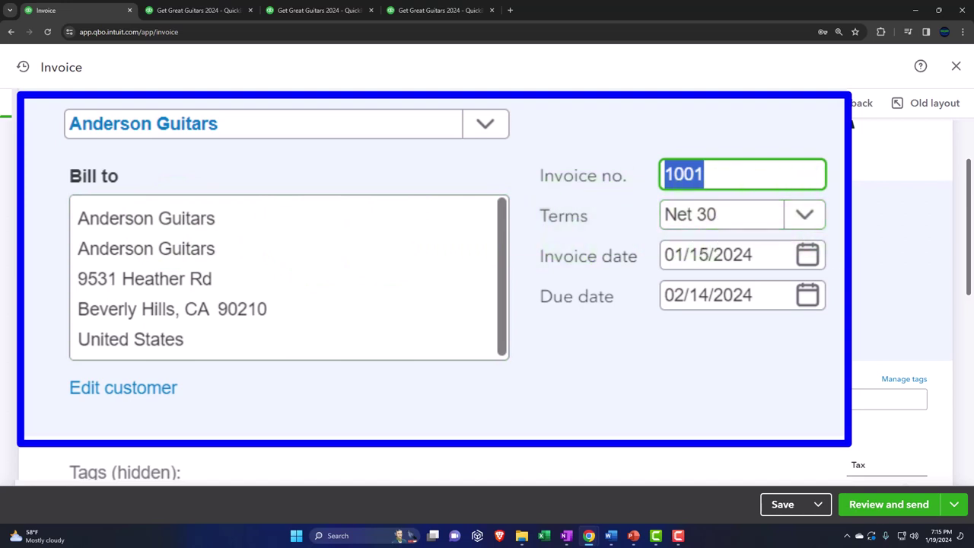
pyautogui.press('Tab')
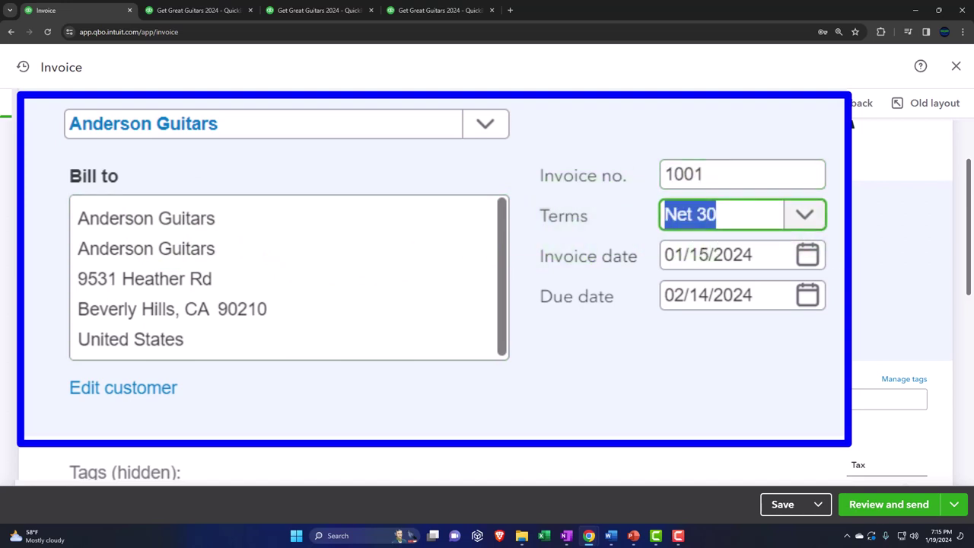
pyautogui.click(807, 217)
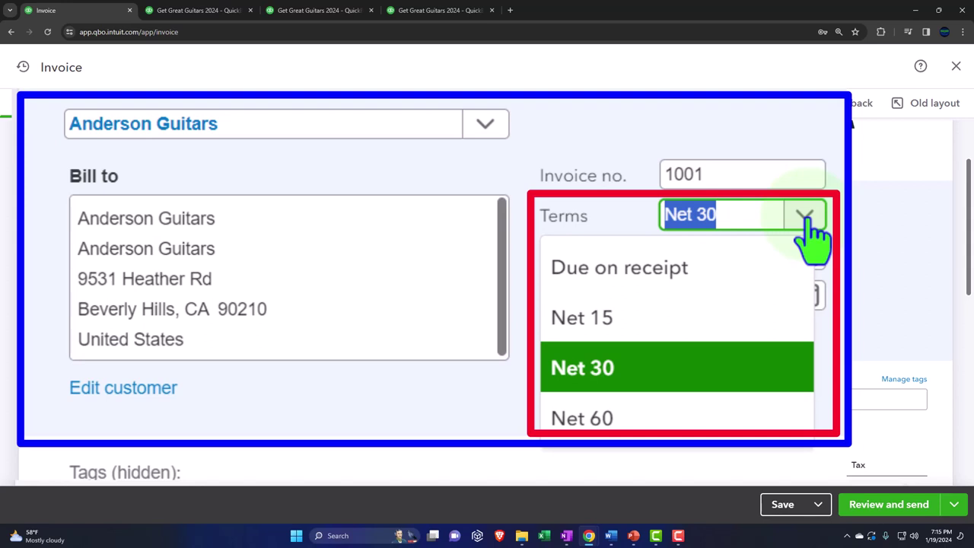
pyautogui.click(807, 219)
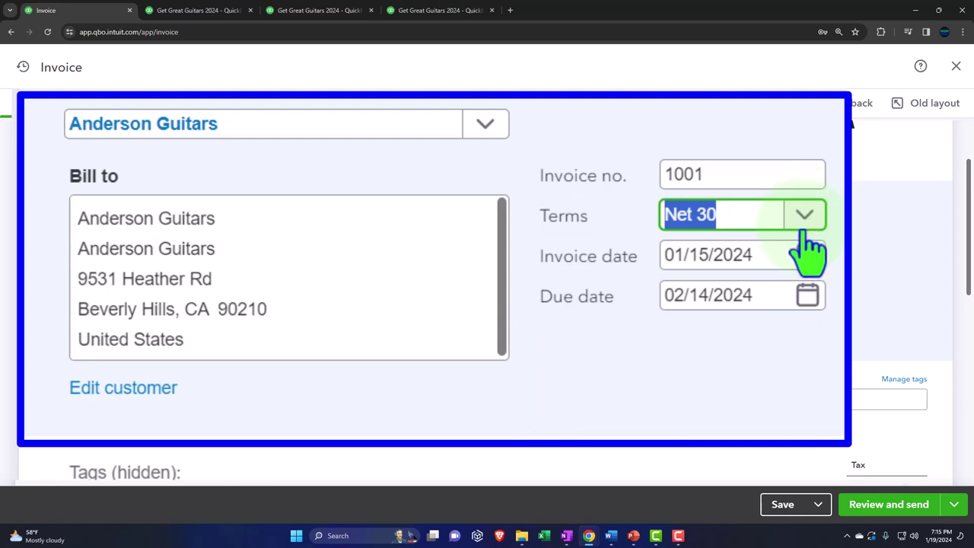
pyautogui.click(774, 254)
pyautogui.press('+')
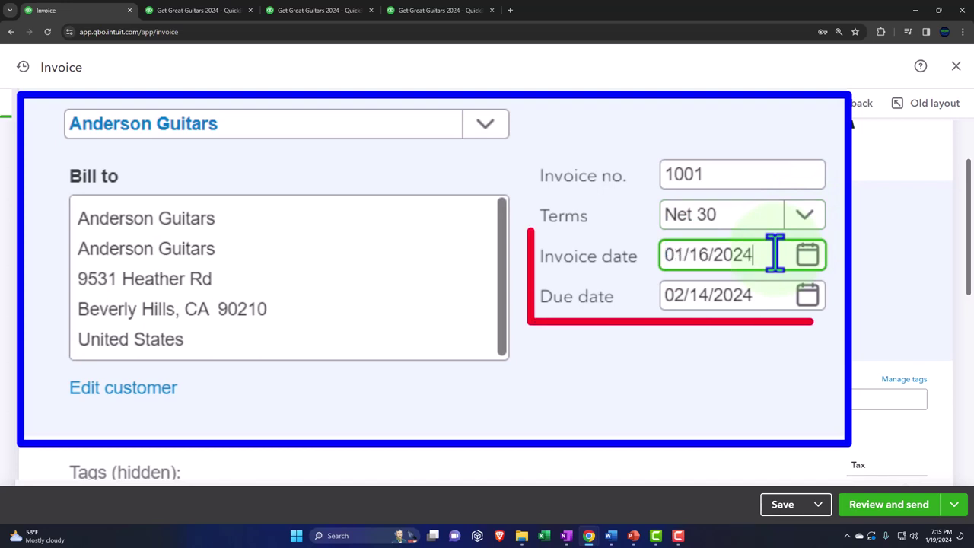
pyautogui.press('Tab')
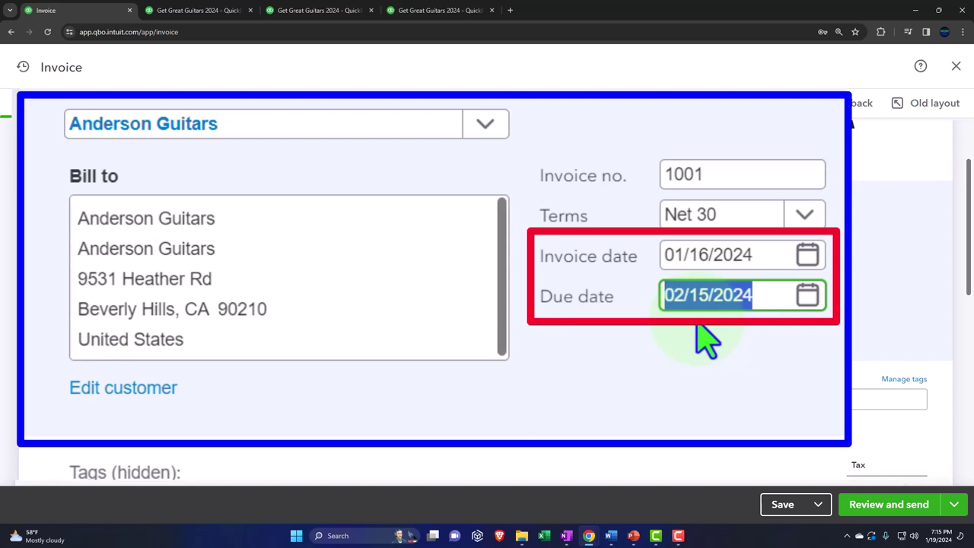
pyautogui.click(804, 217)
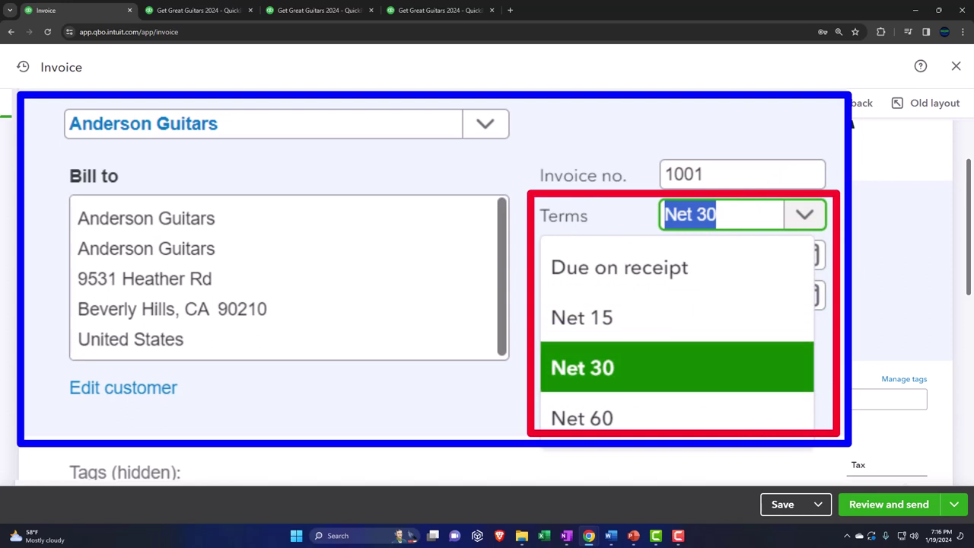
pyautogui.click(727, 369)
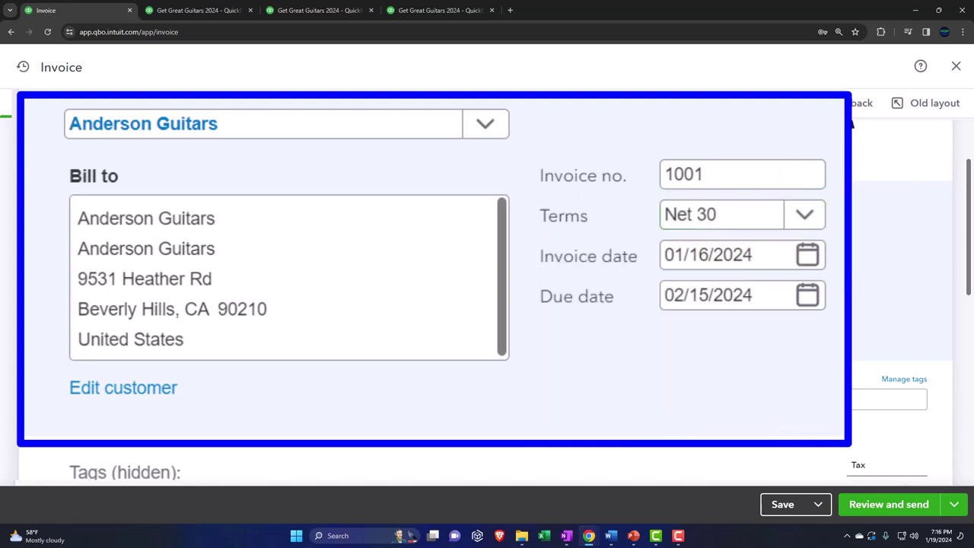
# Check the invoice's terms, invoice date and due date, then continue past the tags to the first product line.
pyautogui.scroll(1, 426, 328)
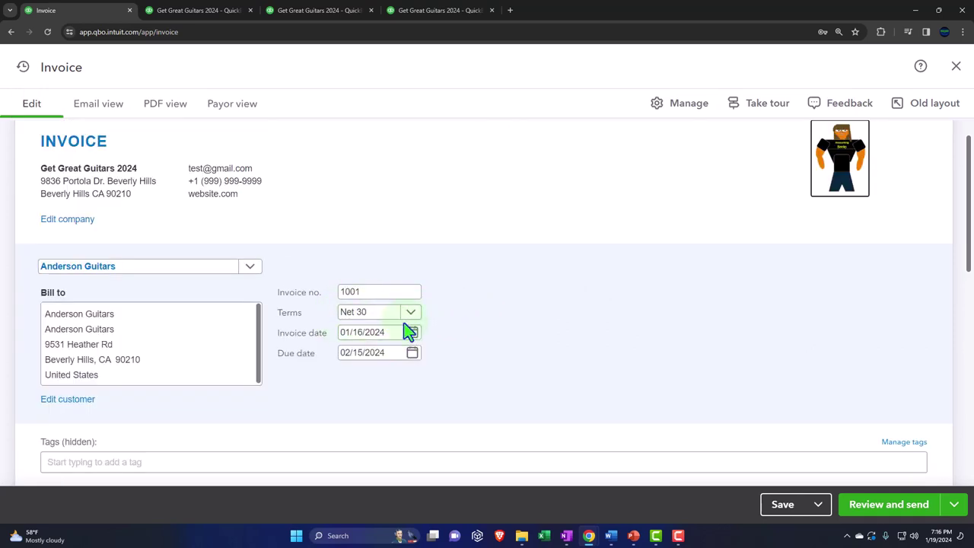
pyautogui.click(379, 318)
pyautogui.press('Tab')
pyautogui.press('Tab')
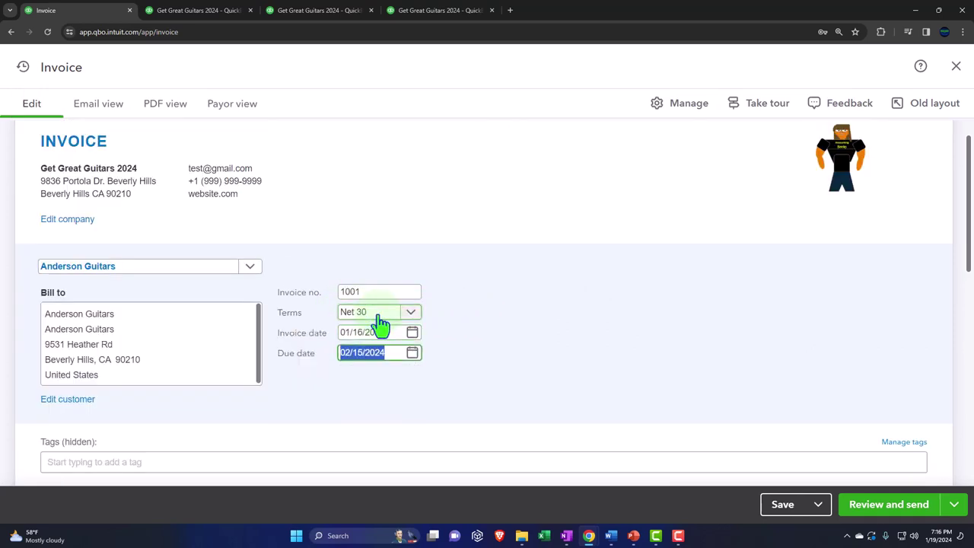
pyautogui.press('Tab')
pyautogui.scroll(-1, 380, 324)
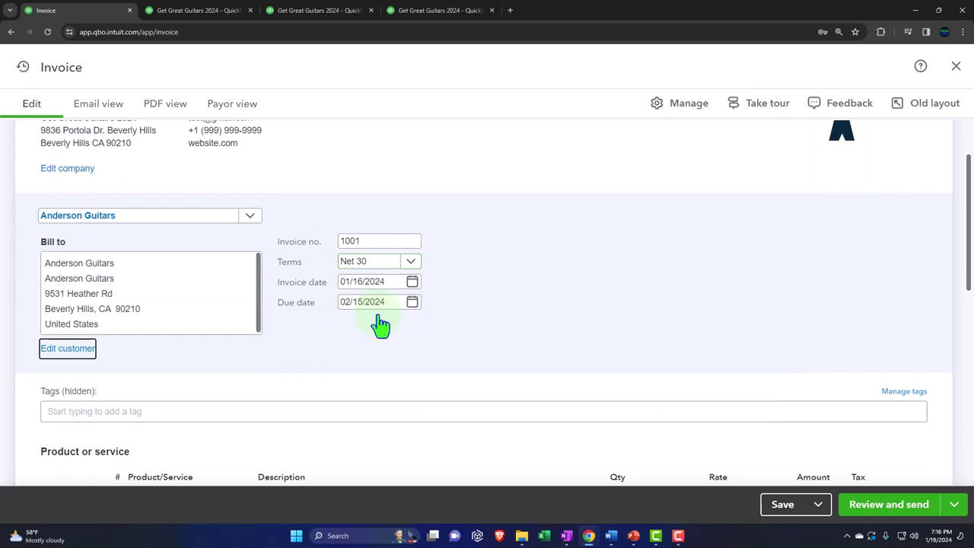
pyautogui.press('Tab')
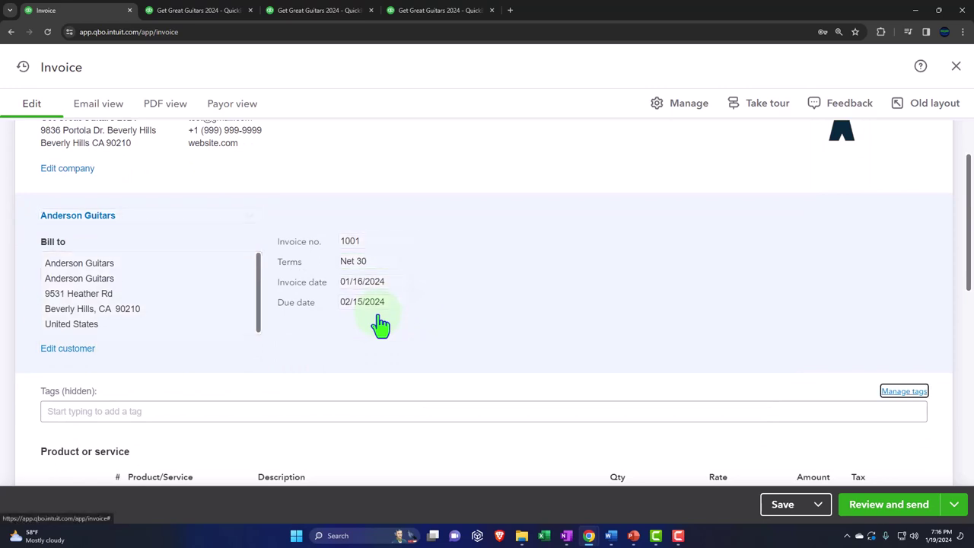
pyautogui.scroll(-1, 380, 324)
pyautogui.press('Tab')
pyautogui.press('Tab')
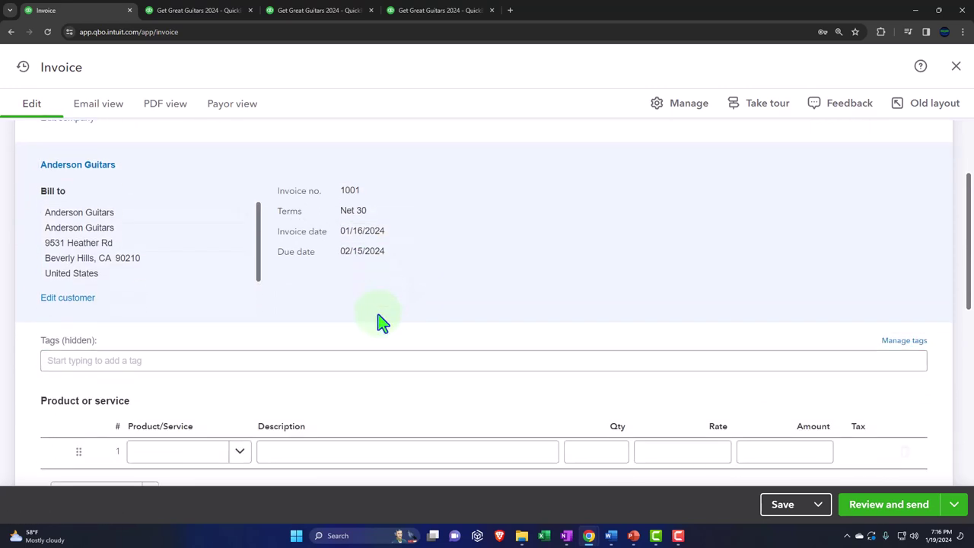
# Choose ELP as the product on the invoice's first line.
pyautogui.scroll(-3, 380, 323)
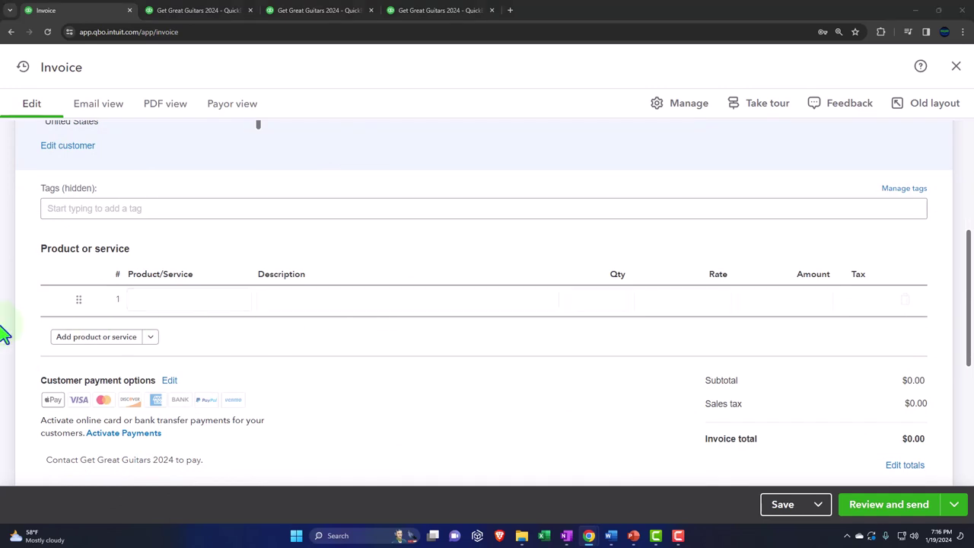
pyautogui.click(178, 304)
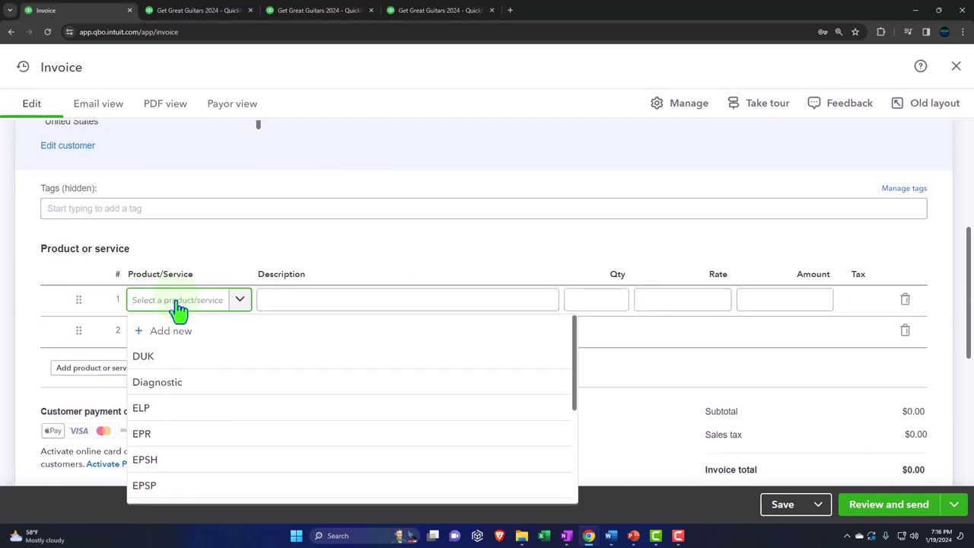
pyautogui.write('e')
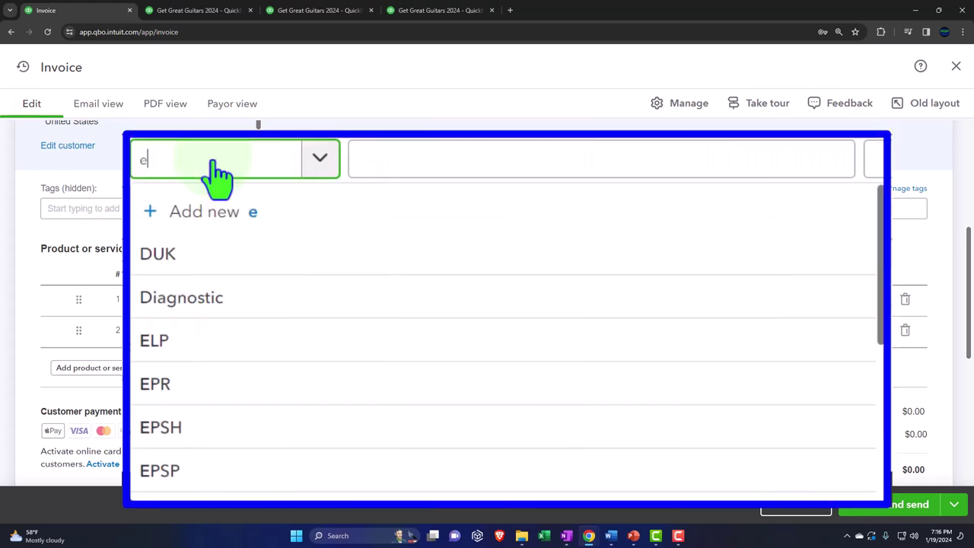
pyautogui.write('lp')
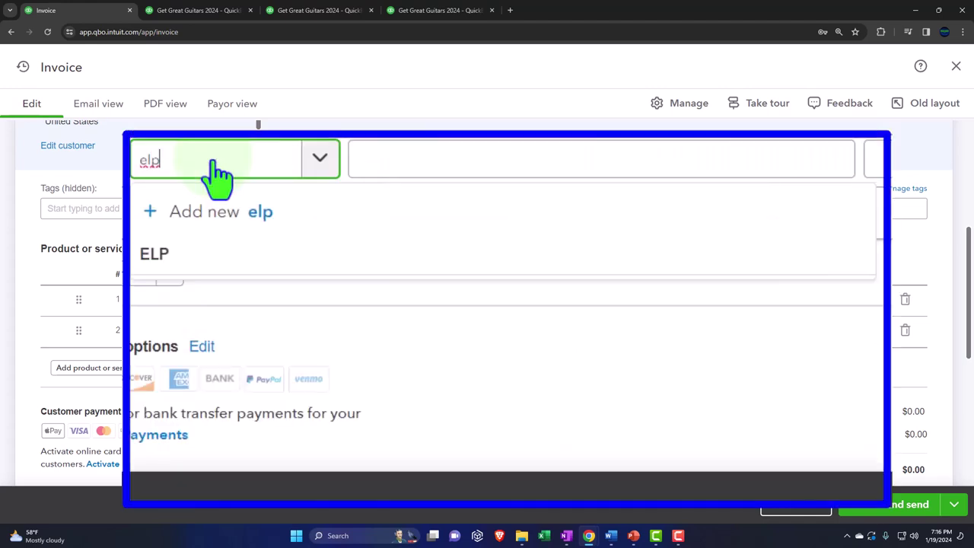
pyautogui.click(167, 368)
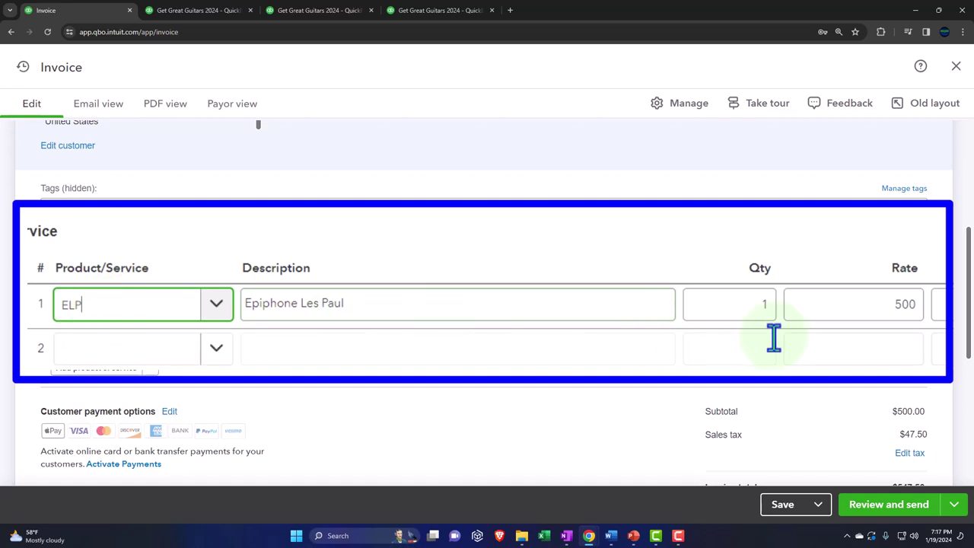
# Set the ELP line's quantity to 5, keeping its default description, rate and tax setting, and continue to the second line.
pyautogui.press('Tab')
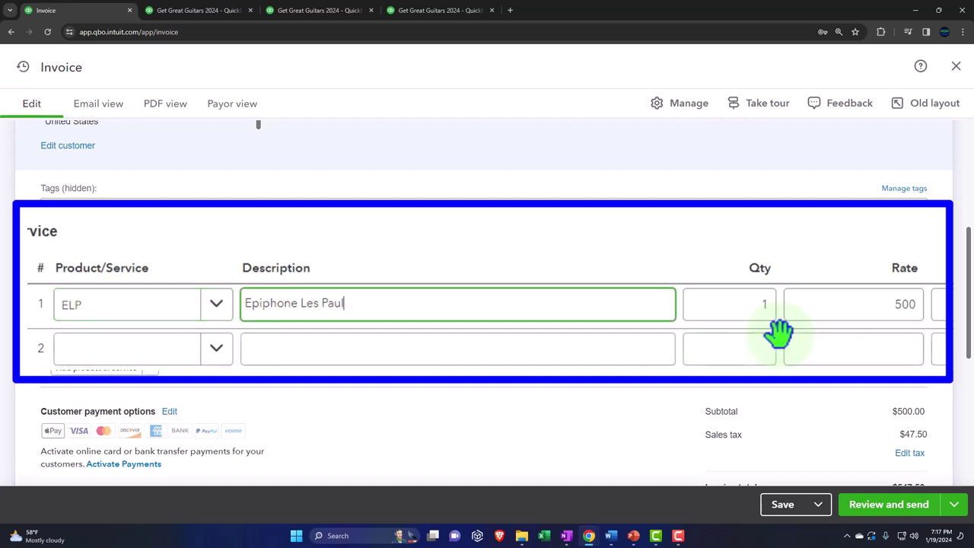
pyautogui.press('Tab')
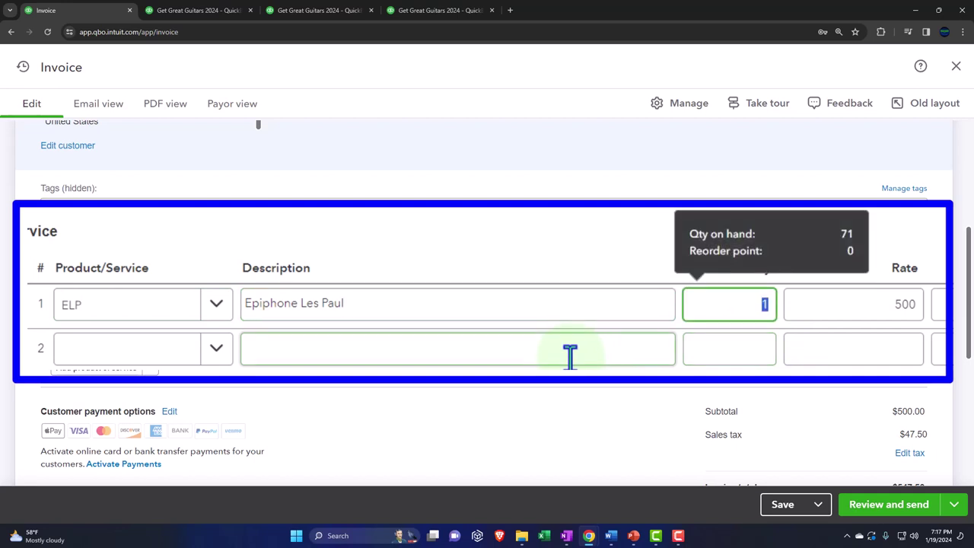
pyautogui.write('5')
pyautogui.press('Tab')
pyautogui.click(761, 305)
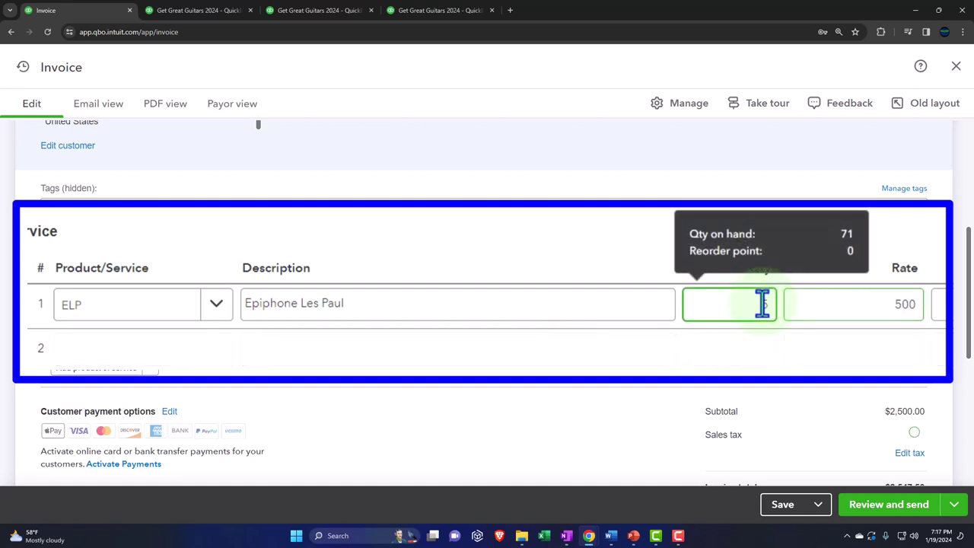
pyautogui.doubleClick(765, 305)
pyautogui.click(759, 316)
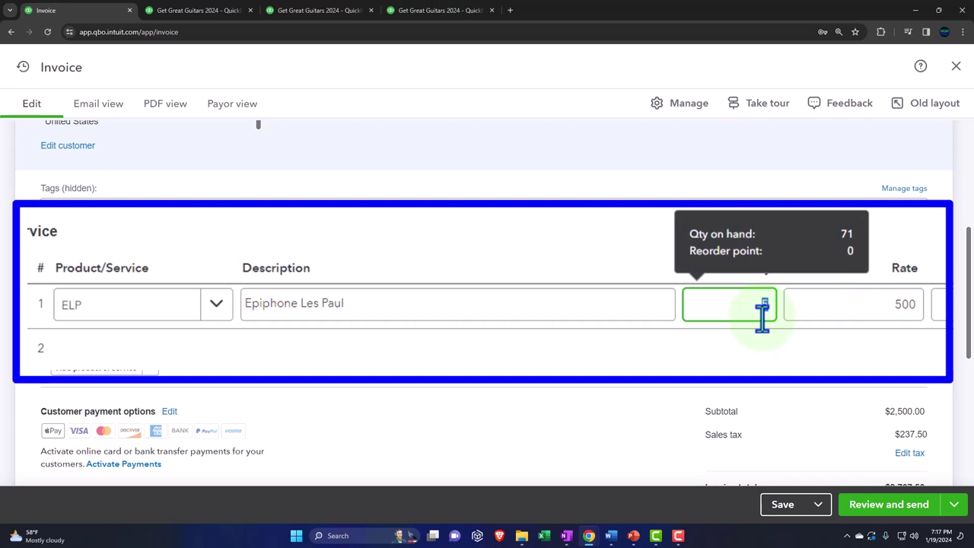
pyautogui.press('Tab')
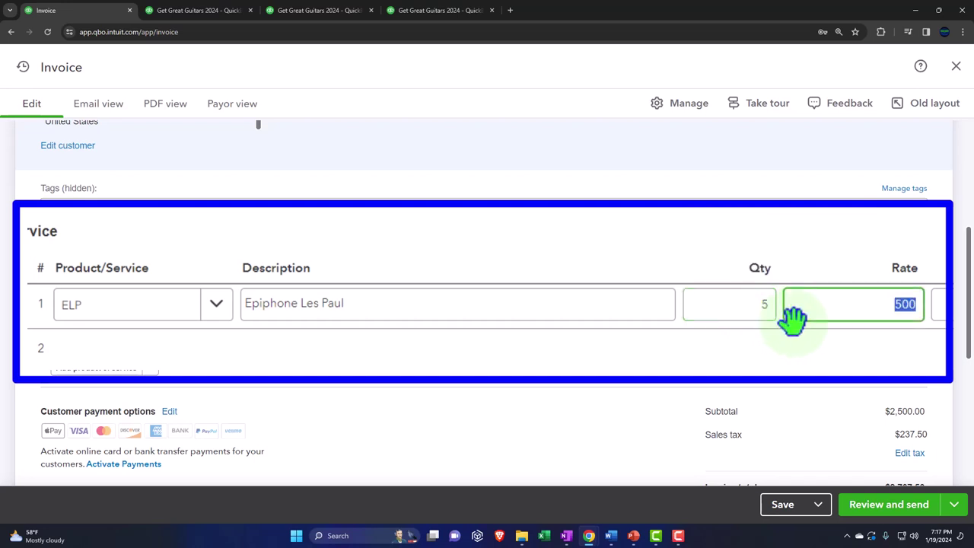
pyautogui.press('Tab')
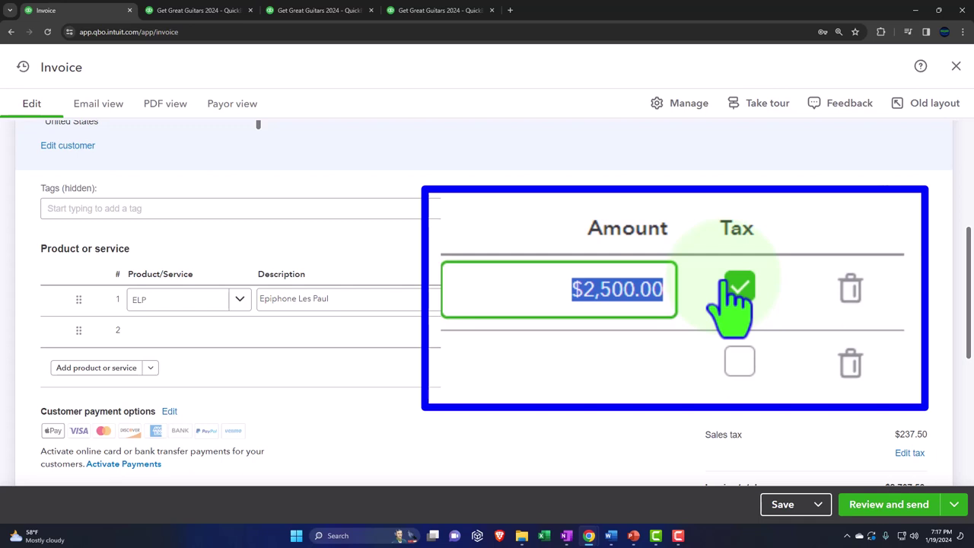
pyautogui.press('Tab')
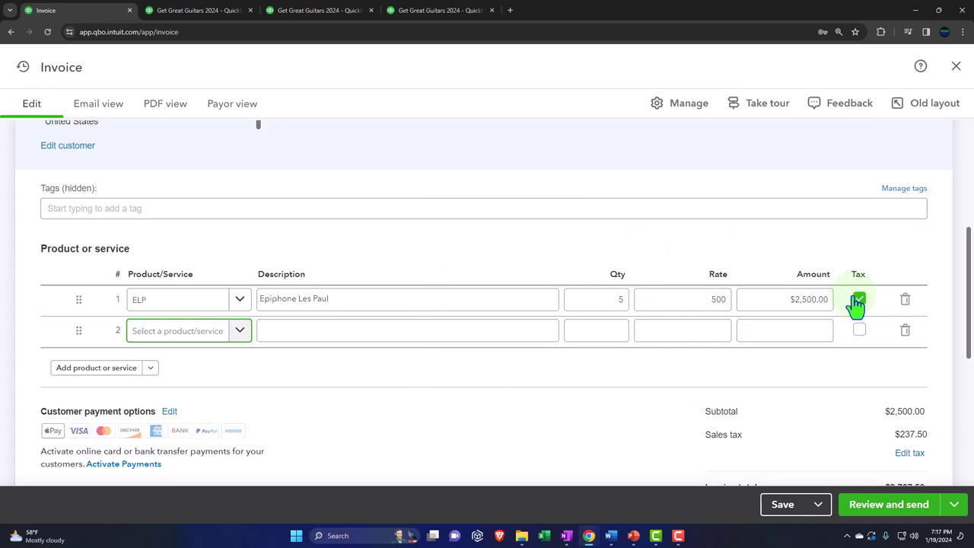
pyautogui.write('irp')
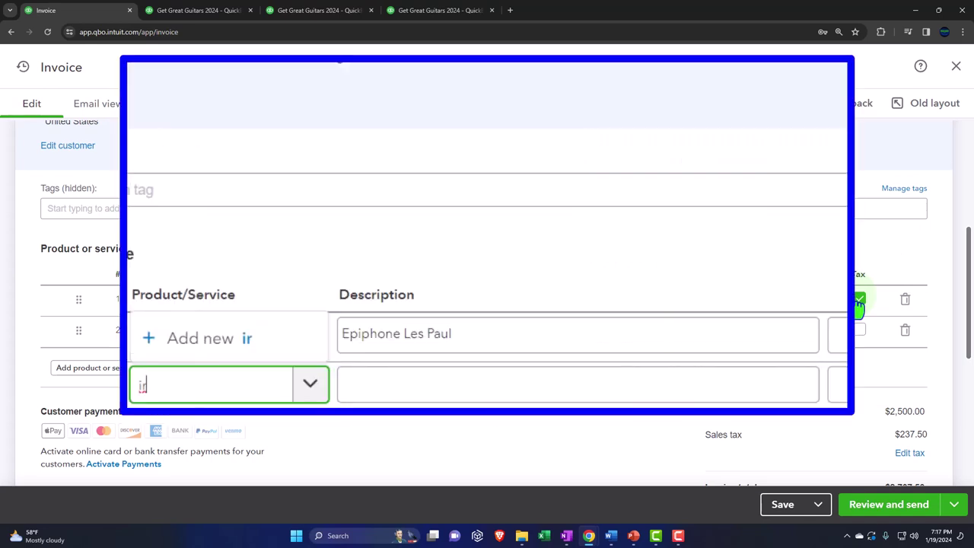
pyautogui.press('BackSpace')
pyautogui.press('BackSpace')
pyautogui.press('BackSpace')
pyautogui.write('erp')
pyautogui.press('BackSpace')
pyautogui.press('BackSpace')
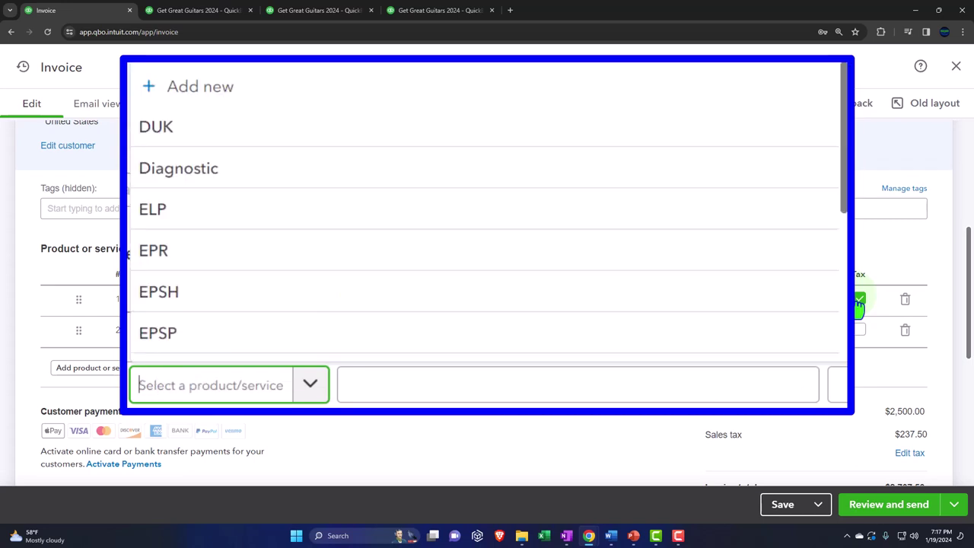
# Add EPR on the second line, keeping the default quantity of 1 and rate of 550, and continue to the third line.
pyautogui.write('epr')
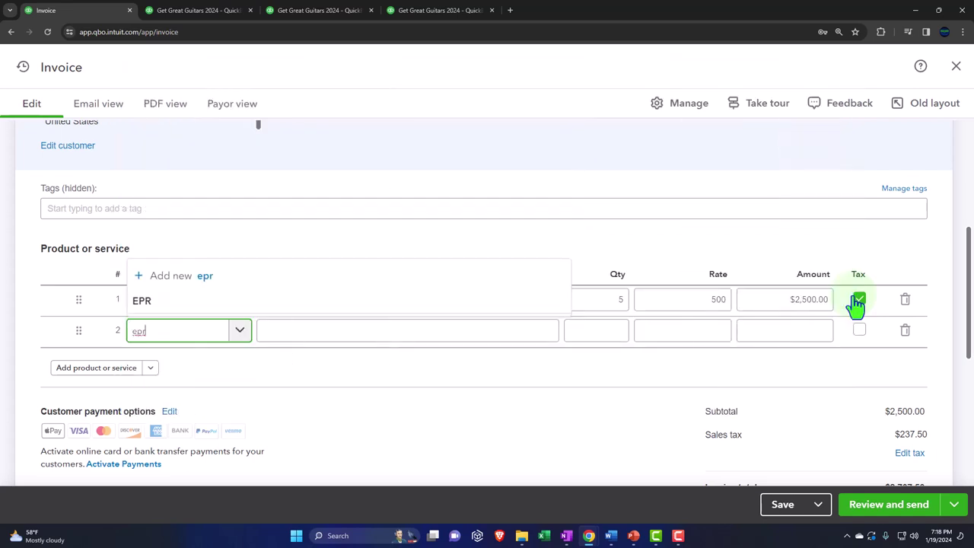
pyautogui.click(154, 309)
pyautogui.press('Tab')
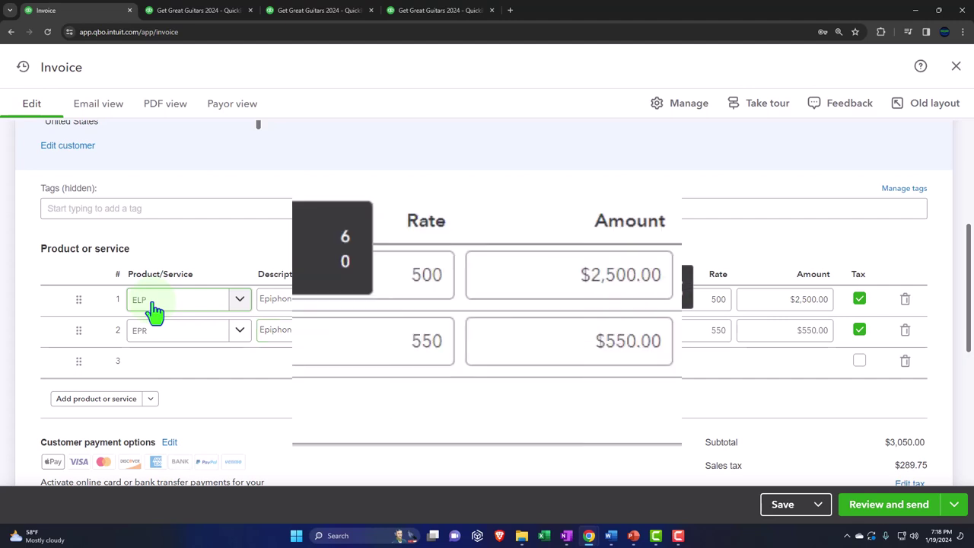
pyautogui.press('Tab')
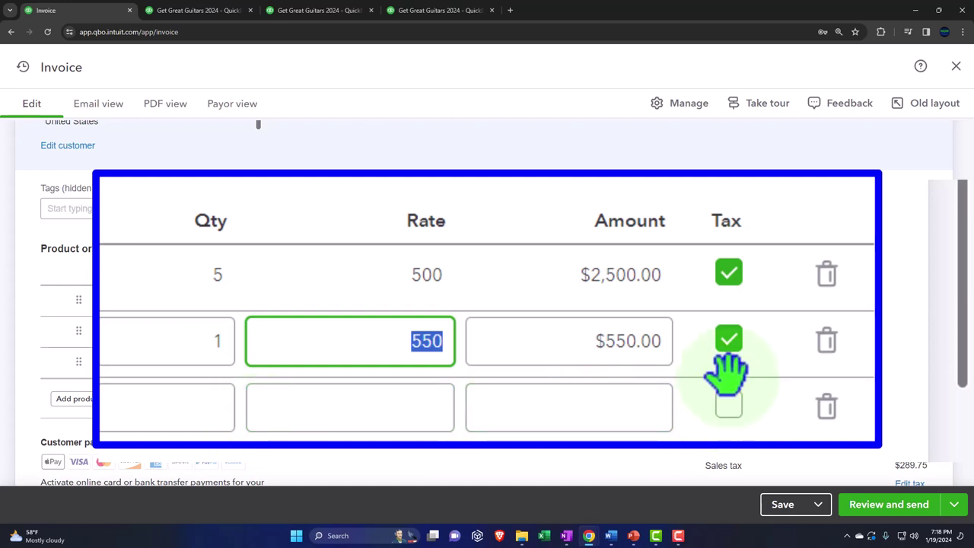
pyautogui.press('Tab')
pyautogui.press('Tab')
pyautogui.press('Tab')
pyautogui.press('Tab')
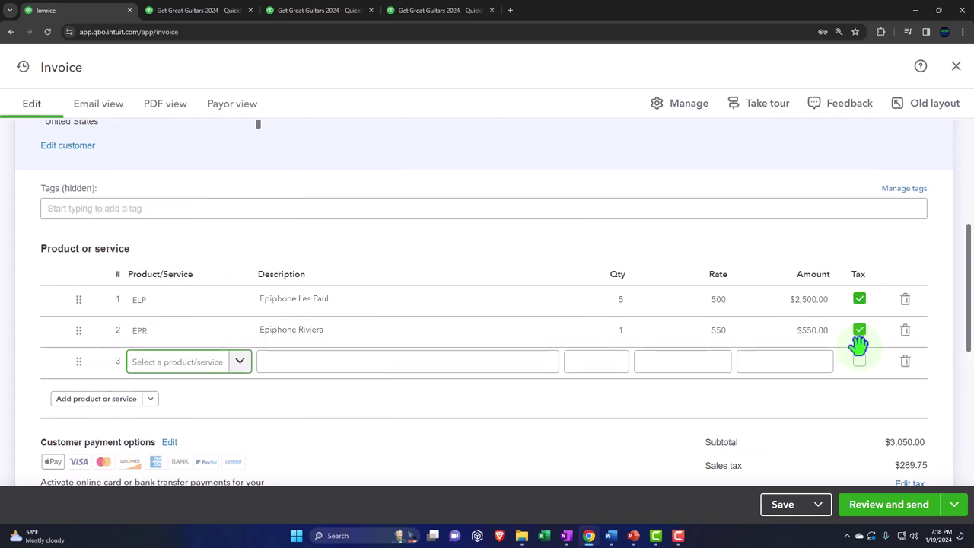
# Add EPSH on the third line, keeping the default quantity of 1, rate of 400 and tax setting.
pyautogui.write('epsh')
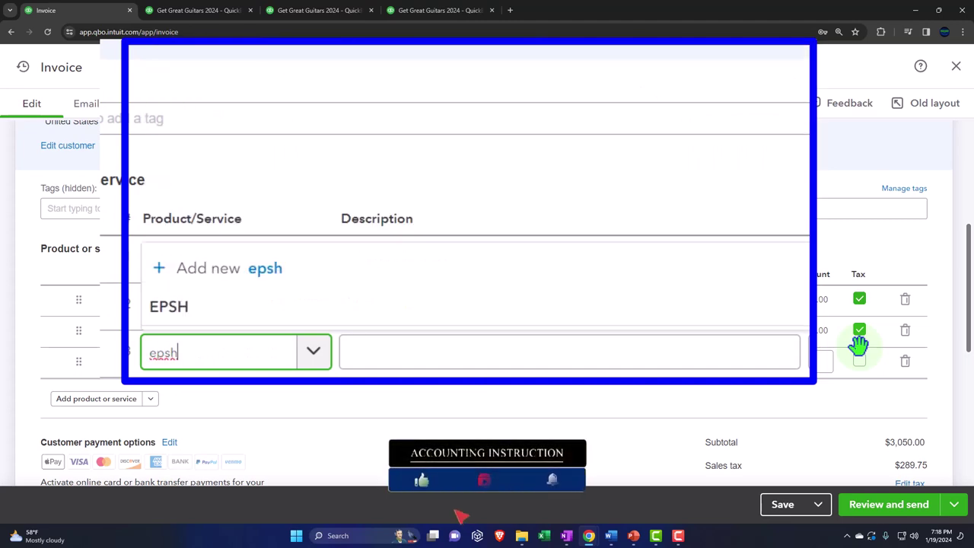
pyautogui.press('Down')
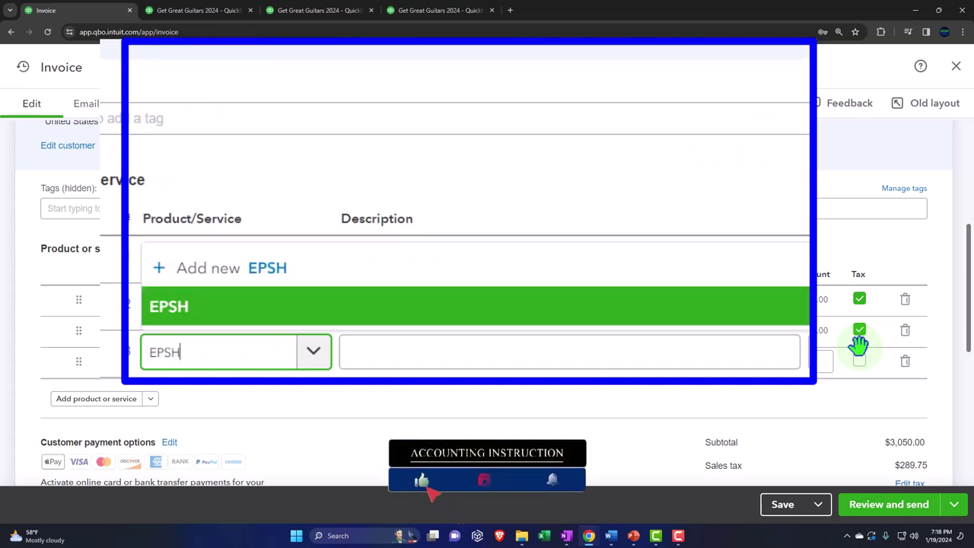
pyautogui.press('Tab')
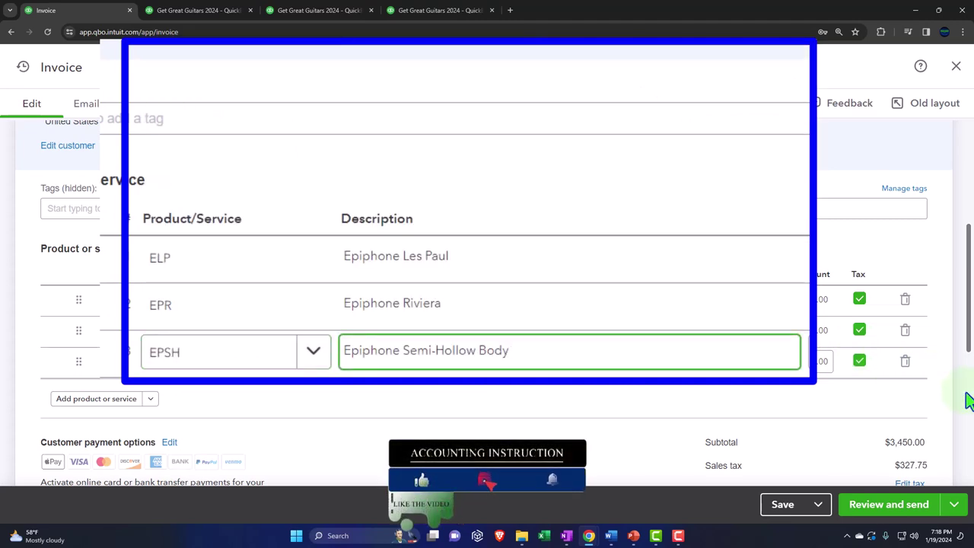
pyautogui.press('Tab')
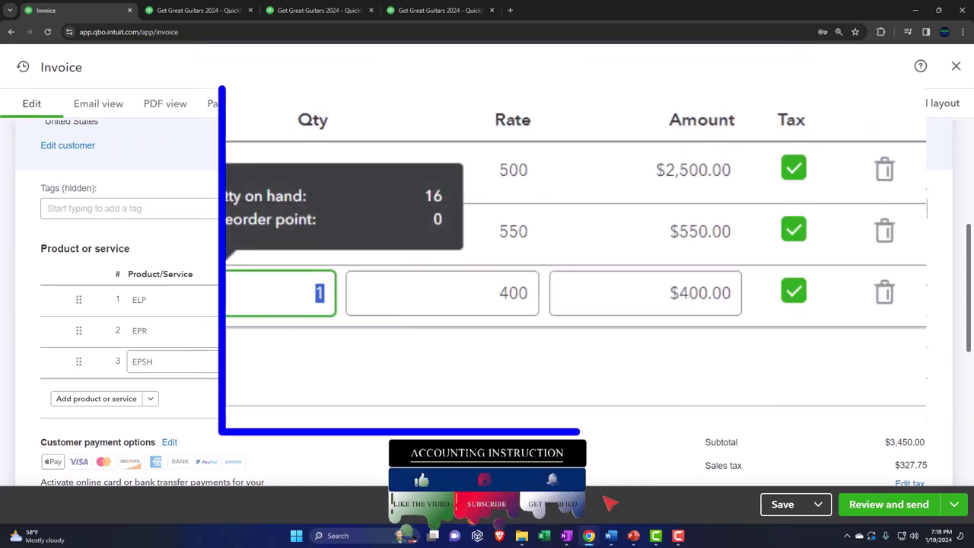
pyautogui.press('Tab')
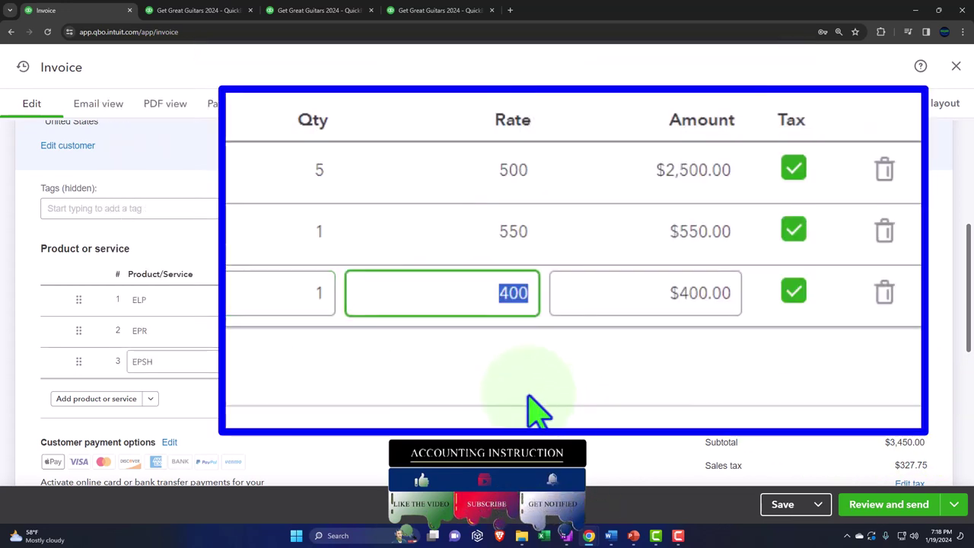
pyautogui.press('Tab')
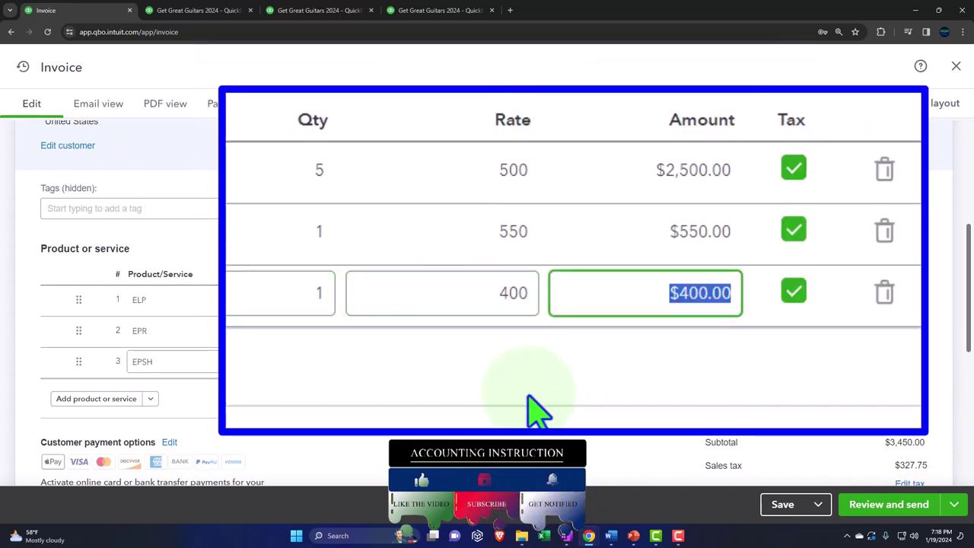
pyautogui.press('Tab')
# Check the three line amounts against the invoice's subtotal, sales tax and invoice total.
pyautogui.scroll(-1, 624, 411)
pyautogui.scroll(-2, 624, 411)
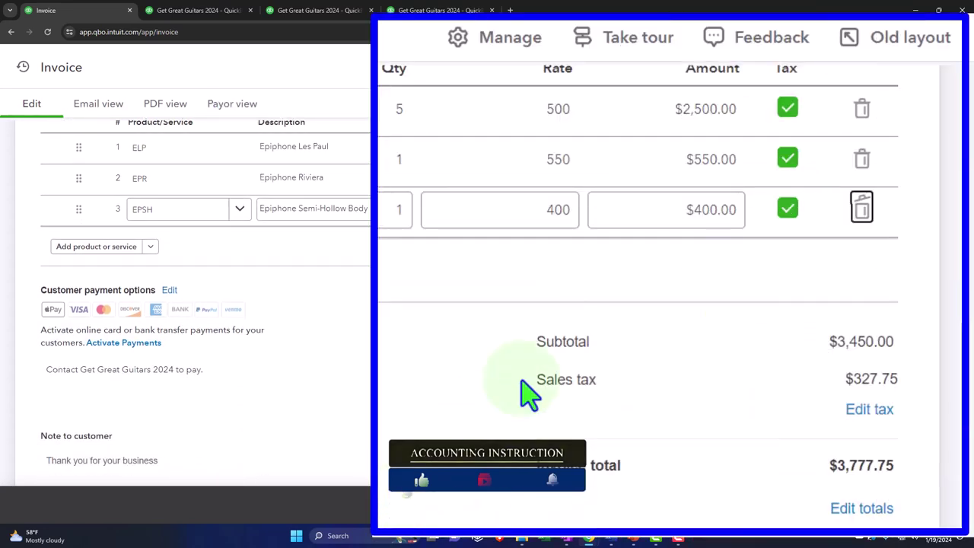
pyautogui.click(675, 126)
pyautogui.click(671, 164)
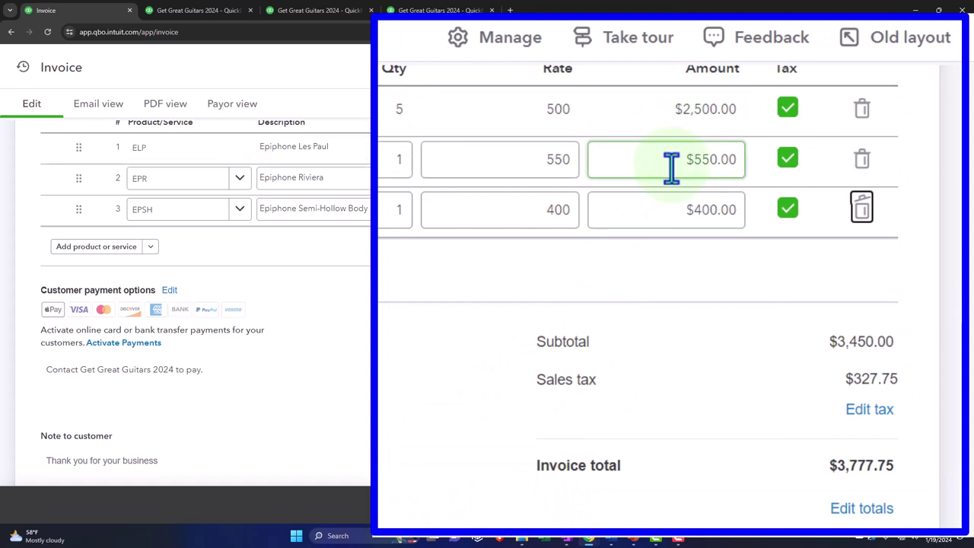
pyautogui.click(666, 208)
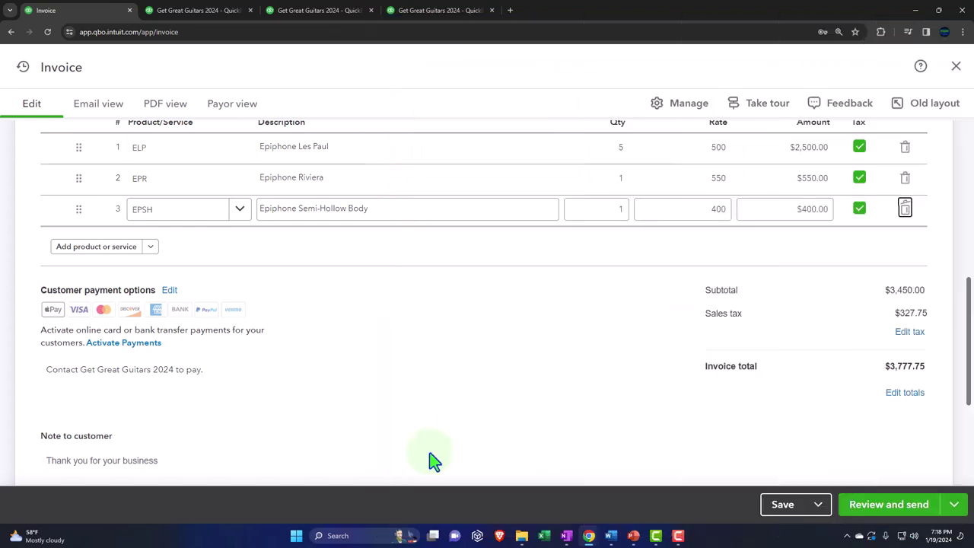
# Open Calculator over the invoice to check the amounts, then return to the invoice totals.
pyautogui.click(354, 535)
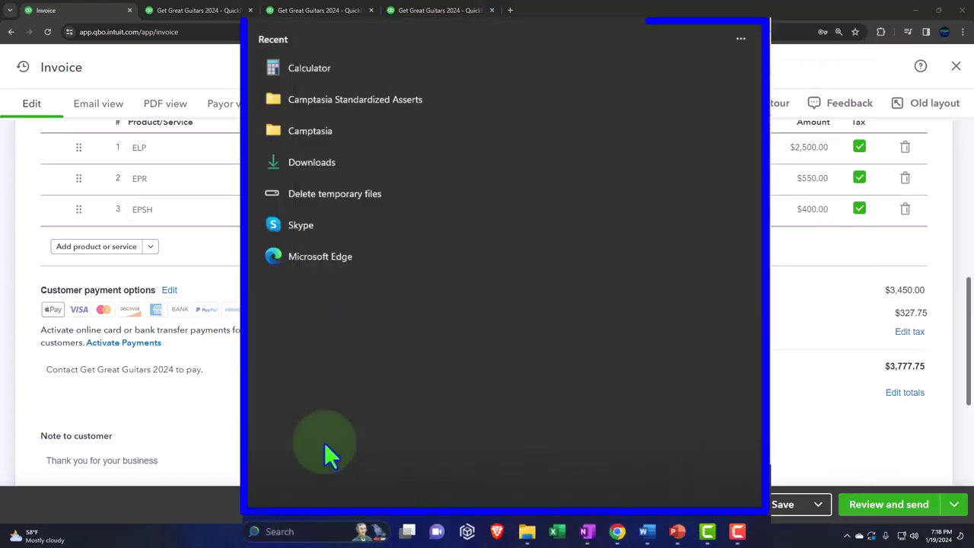
pyautogui.click(299, 67)
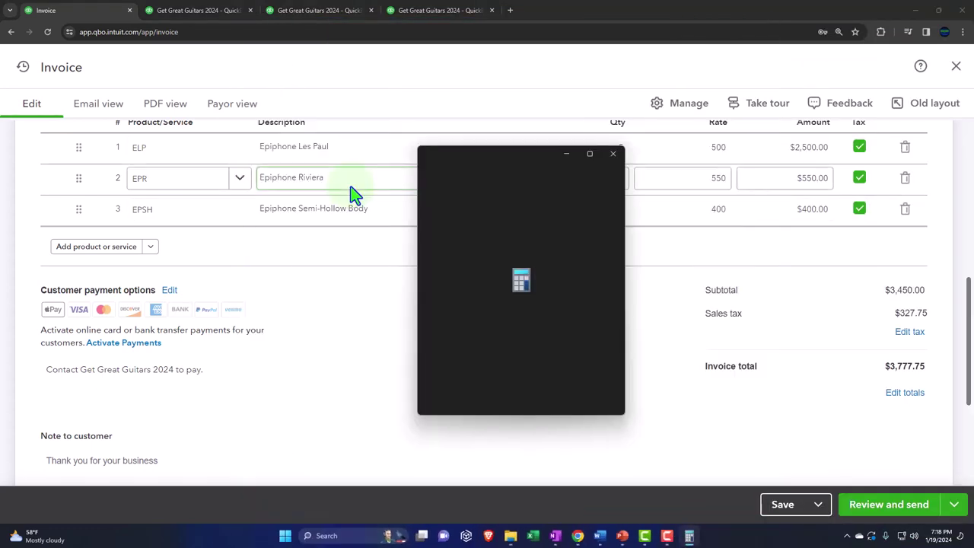
pyautogui.click(496, 175)
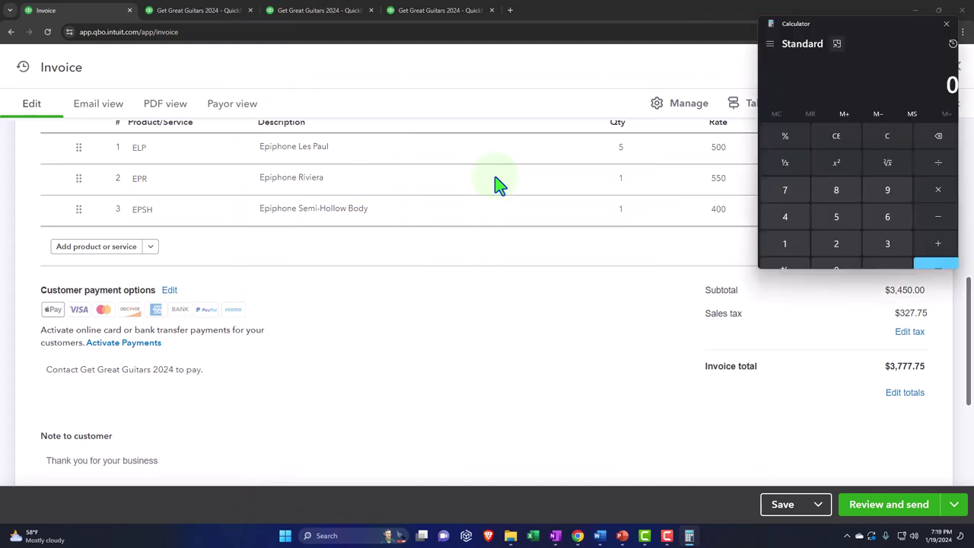
pyautogui.moveTo(842, 30); pyautogui.dragTo(716, 191)
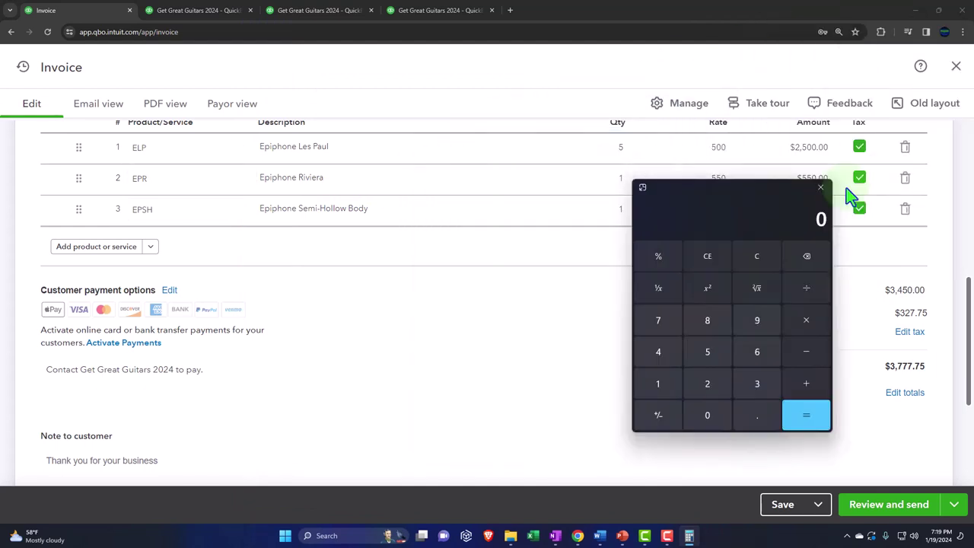
pyautogui.click(819, 187)
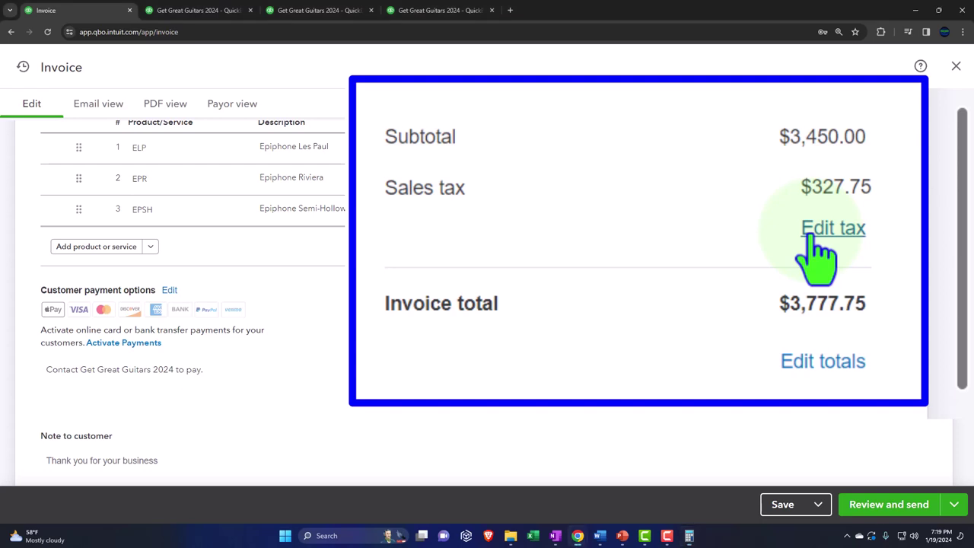
# Open the invoice's sales tax calculation details and examine the location-based rates and the tax amount for each product.
pyautogui.click(829, 228)
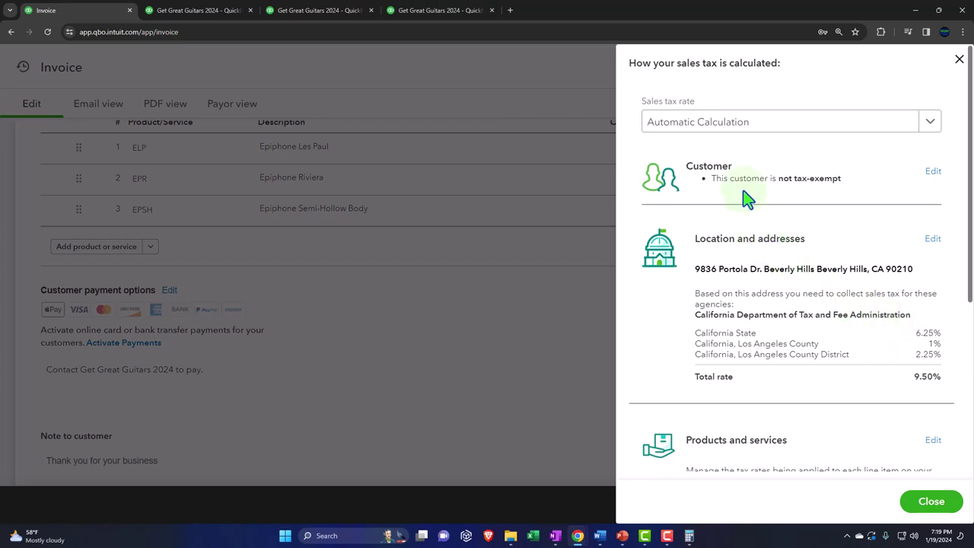
pyautogui.scroll(-1, 715, 200)
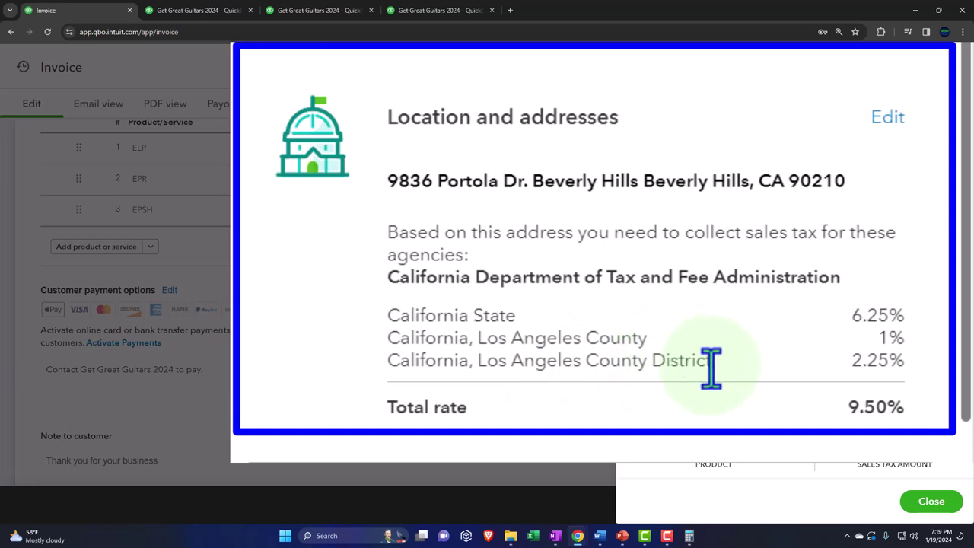
pyautogui.scroll(-3, 852, 314)
pyautogui.scroll(-3, 852, 315)
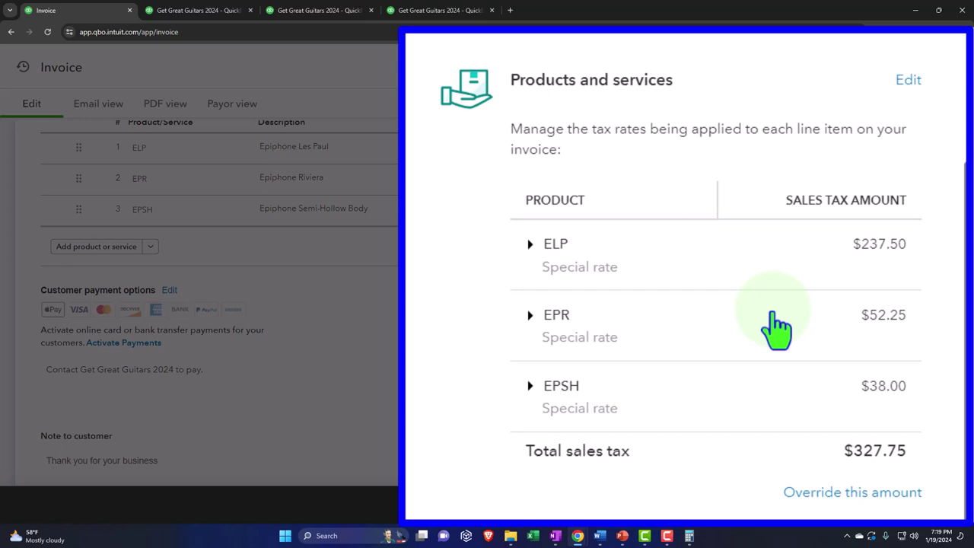
# Change the invoice's sales tax rate from automatic calculation to the custom rate Example State Tax (5%).
pyautogui.scroll(4, 843, 326)
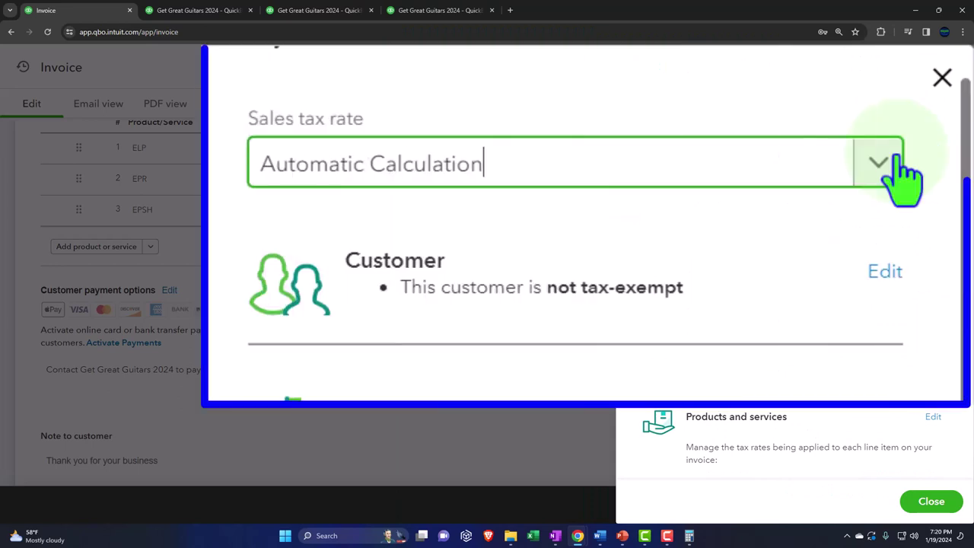
pyautogui.click(930, 99)
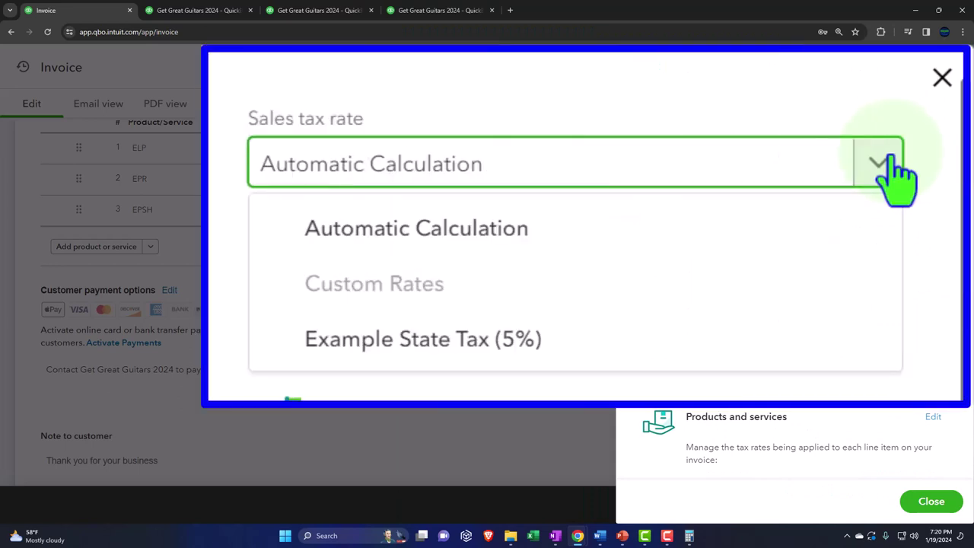
pyautogui.click(567, 368)
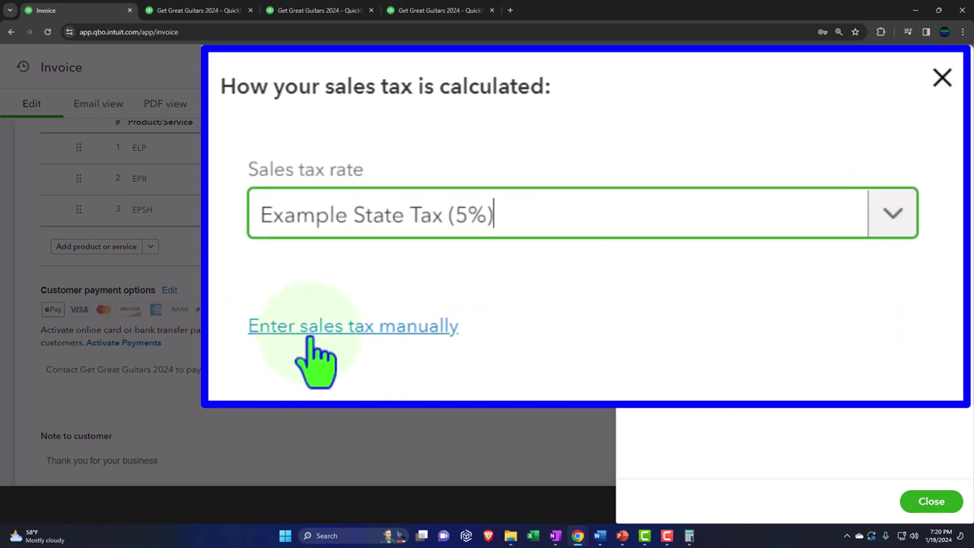
# Examine the manual sales tax entry fields and override reasons, then return to the invoice totals without applying an override.
pyautogui.click(366, 339)
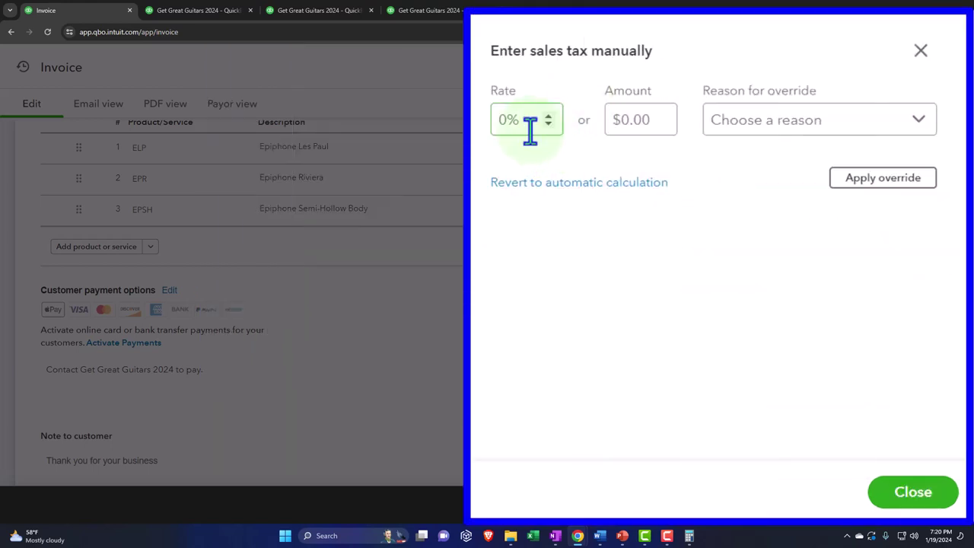
pyautogui.click(625, 128)
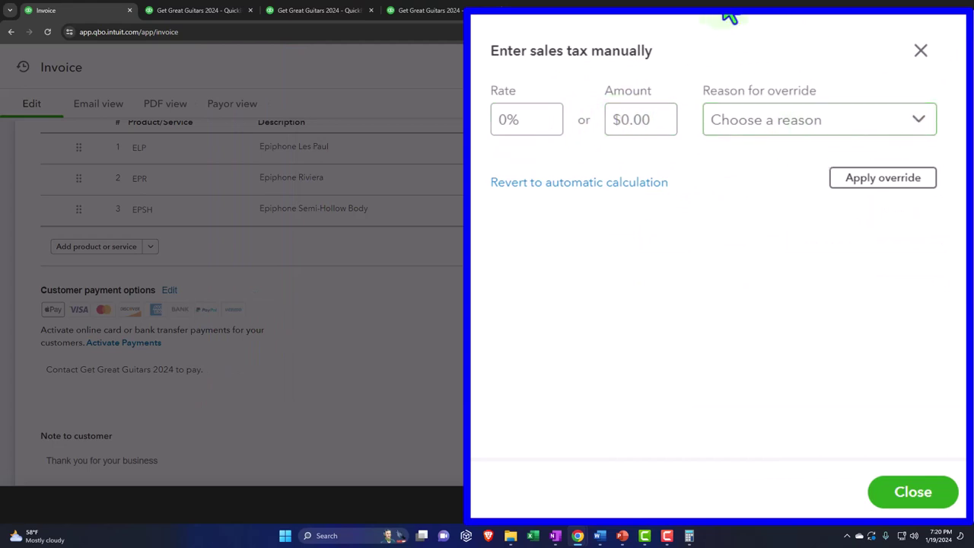
pyautogui.click(884, 135)
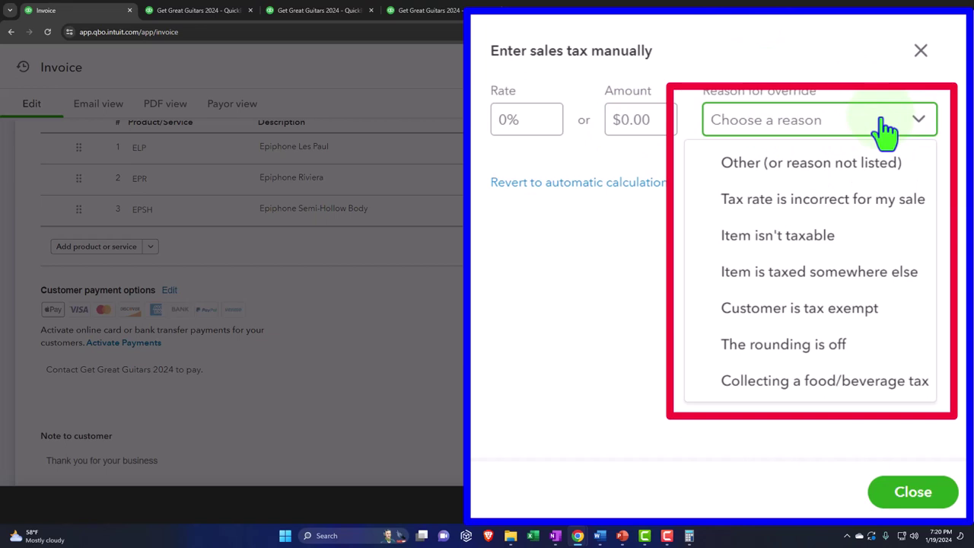
pyautogui.click(592, 258)
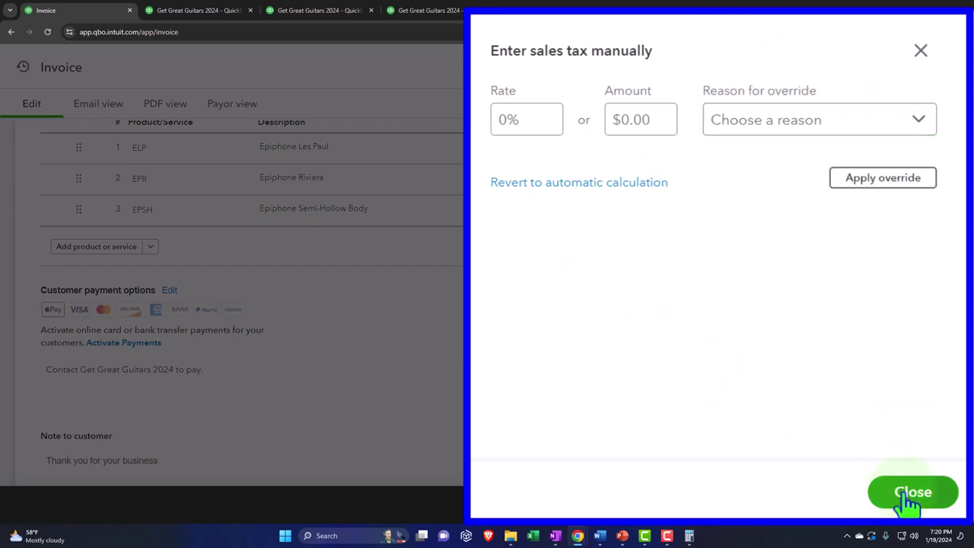
pyautogui.click(930, 502)
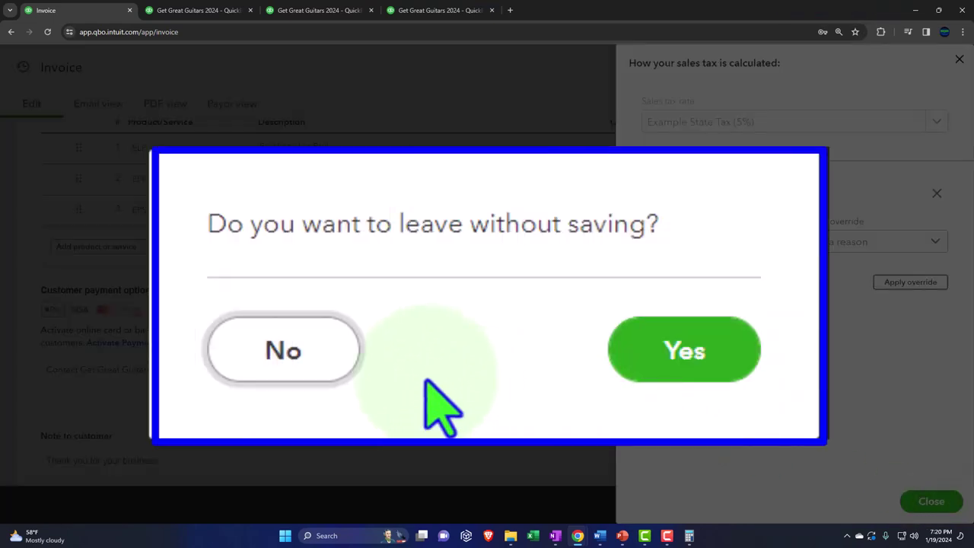
pyautogui.click(319, 356)
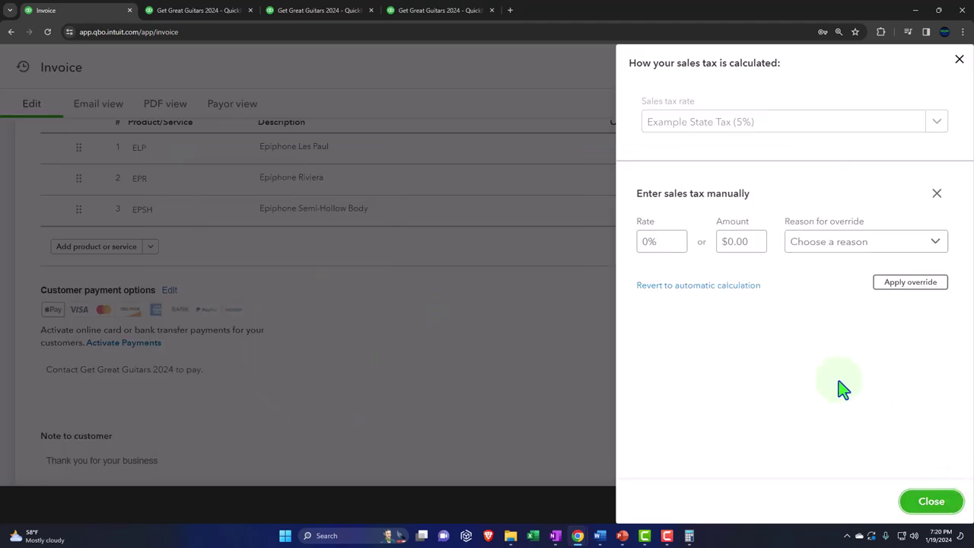
pyautogui.press('Escape')
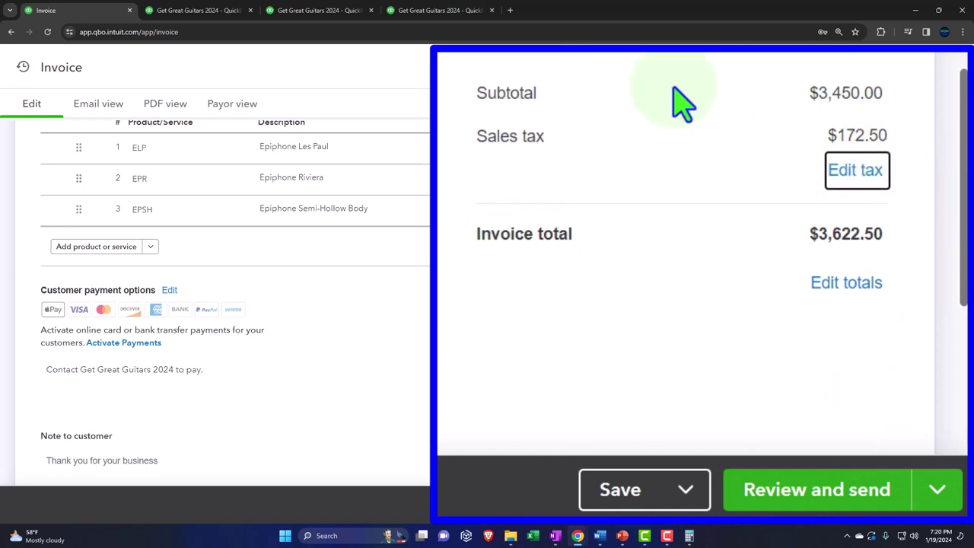
# Duplicate the invoice's browser tab, place the copy first, and close the blank invoice form in it.
pyautogui.rightClick(107, 21)
pyautogui.click(151, 118)
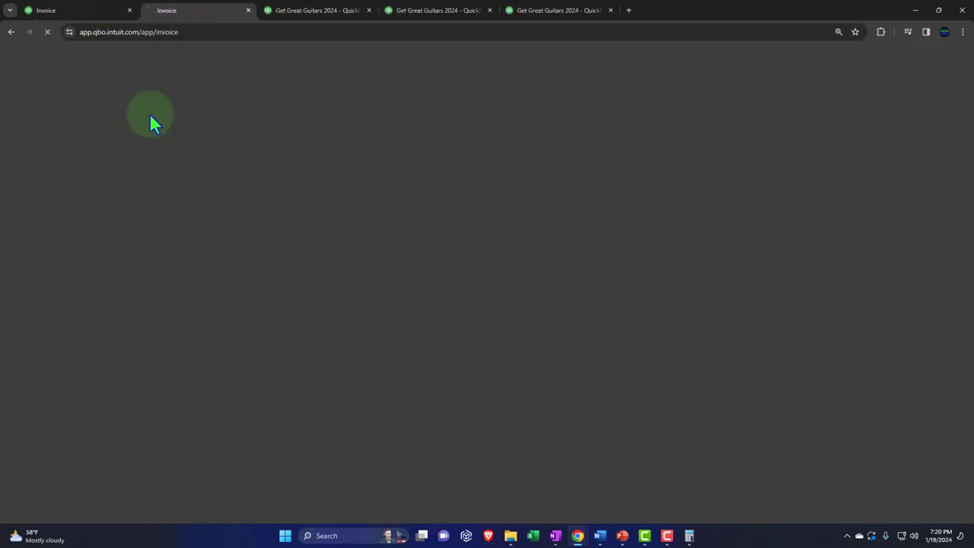
pyautogui.moveTo(193, 15); pyautogui.dragTo(83, 17)
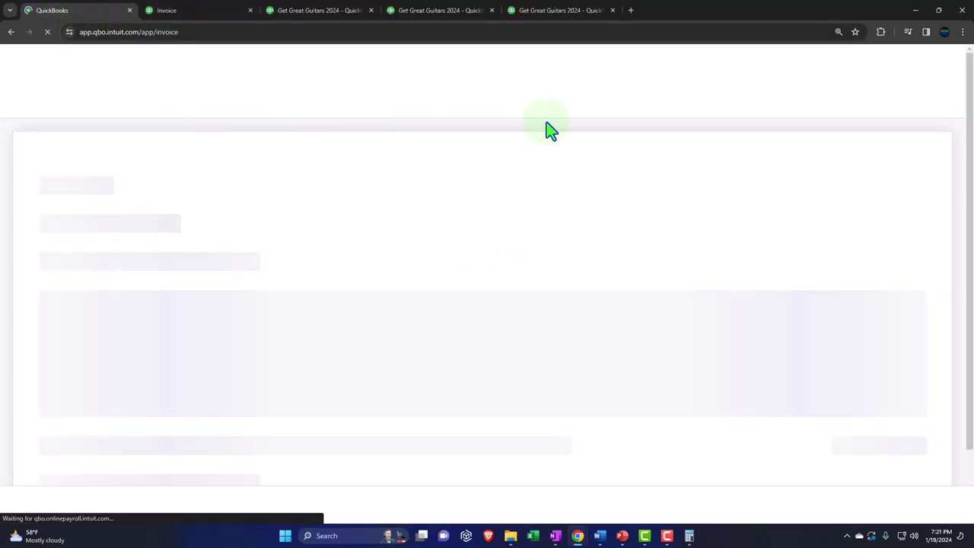
pyautogui.click(950, 65)
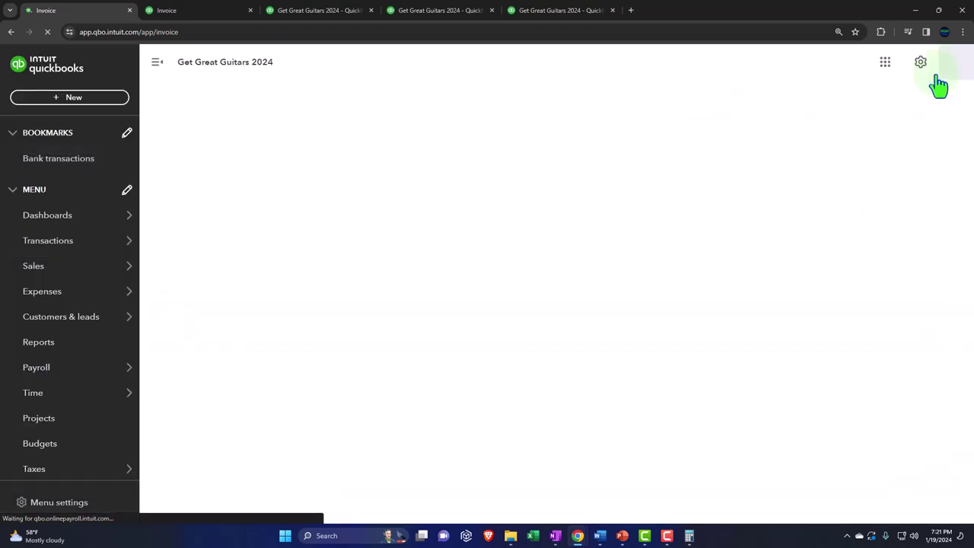
# Open the sales tax overview and its Sales Tax Settings to examine the agencies and the Example State Tax custom rate.
pyautogui.scroll(-1, 62, 355)
pyautogui.moveTo(59, 379)
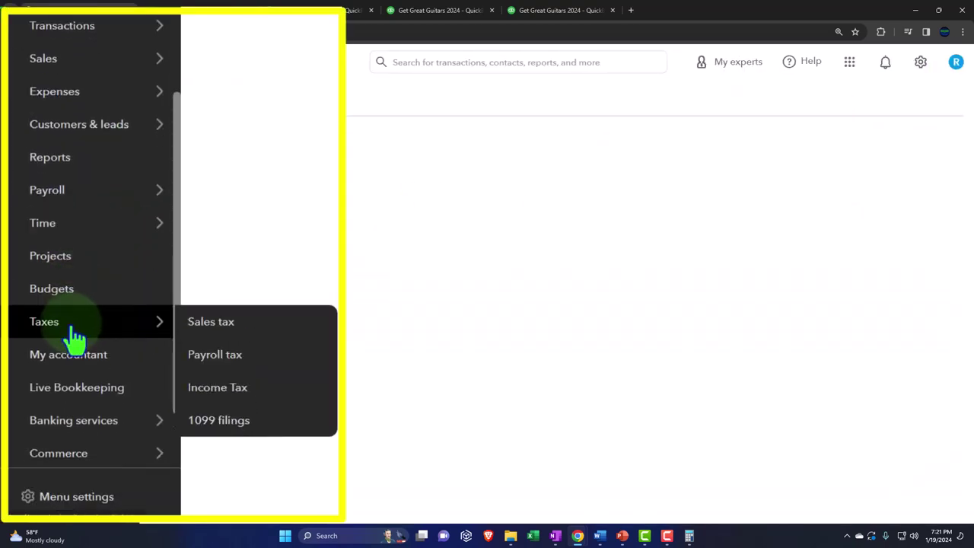
pyautogui.click(68, 335)
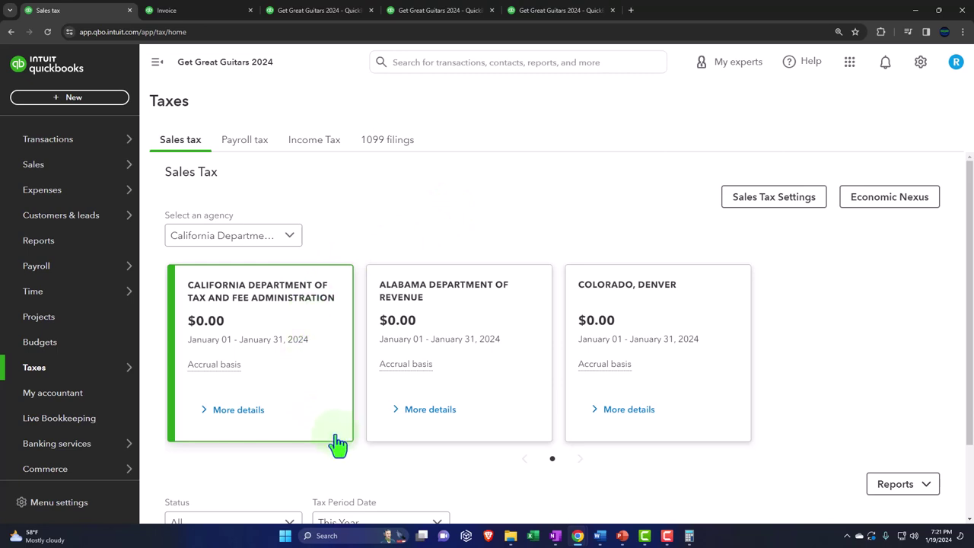
pyautogui.scroll(-3, 341, 449)
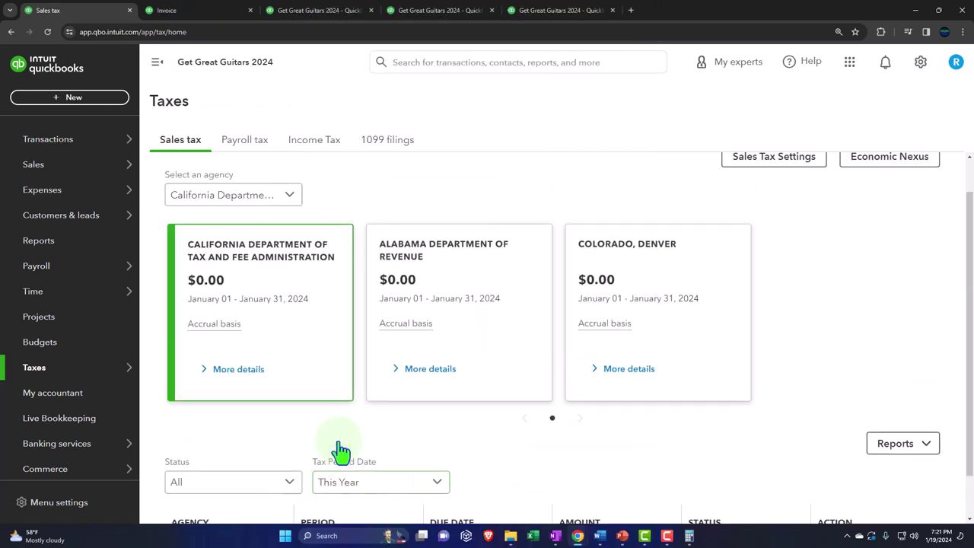
pyautogui.scroll(1, 339, 450)
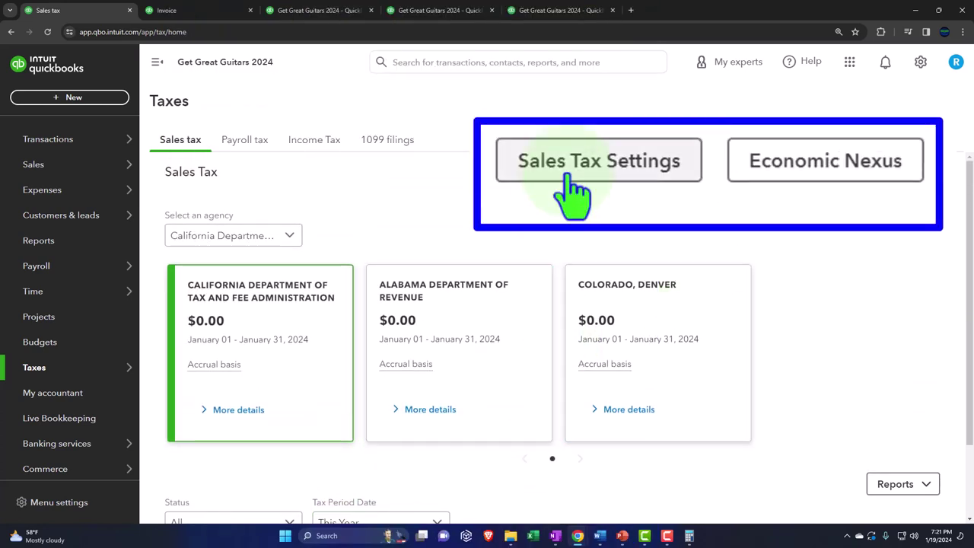
pyautogui.click(620, 184)
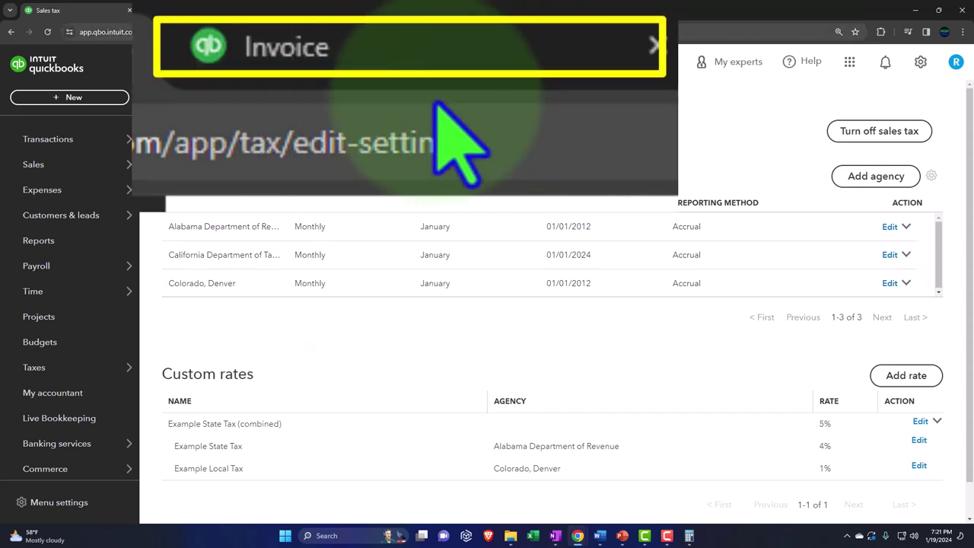
# Return to the Anderson Guitars invoice and use Calculator to compute 3450 × 0.05 and check the sales tax and invoice total.
pyautogui.click(228, 14)
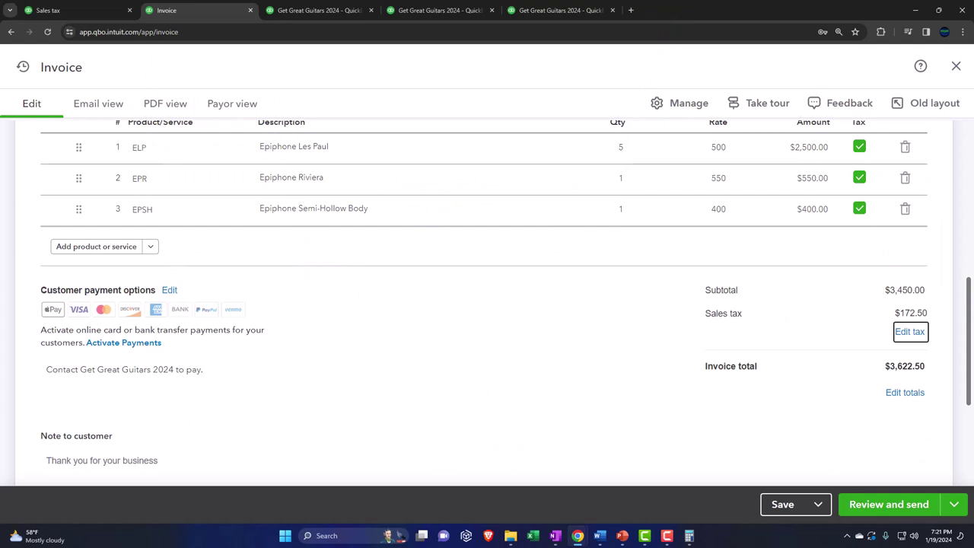
pyautogui.press('XF86Calculator')
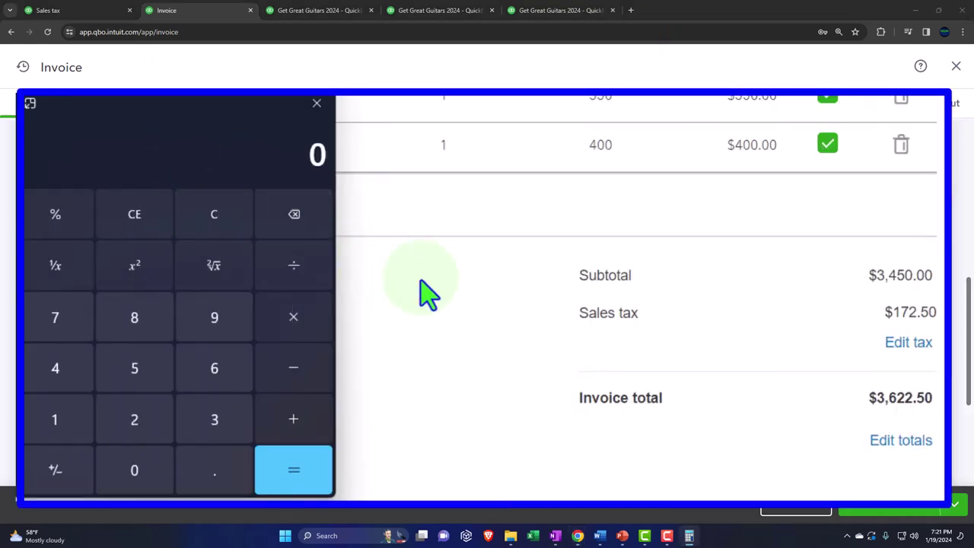
pyautogui.write('3450')
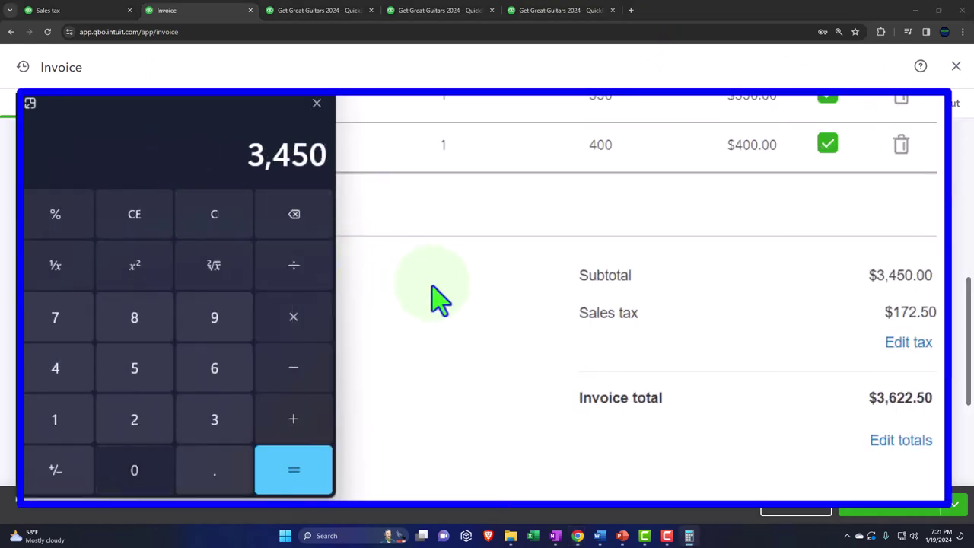
pyautogui.press('*')
pyautogui.write('0.05')
pyautogui.press('Return')
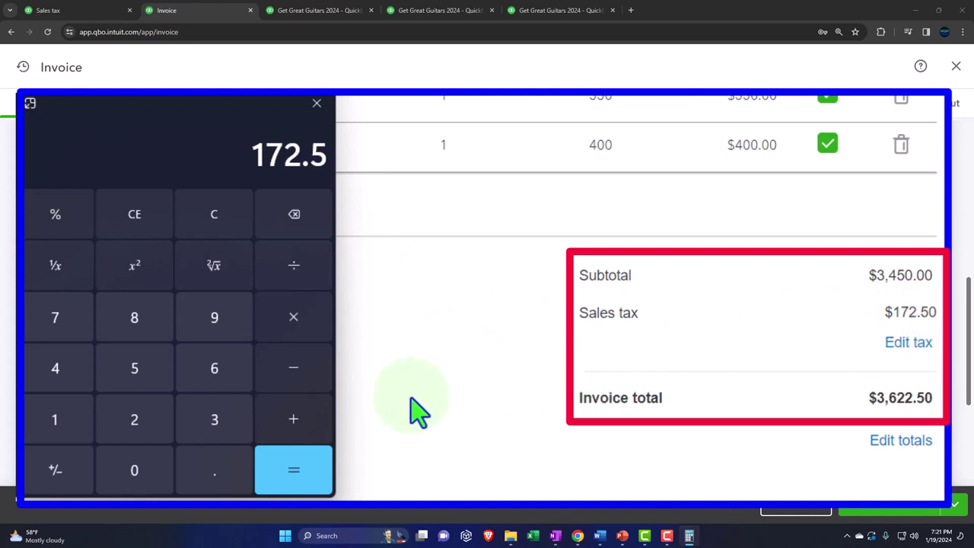
pyautogui.write('3450')
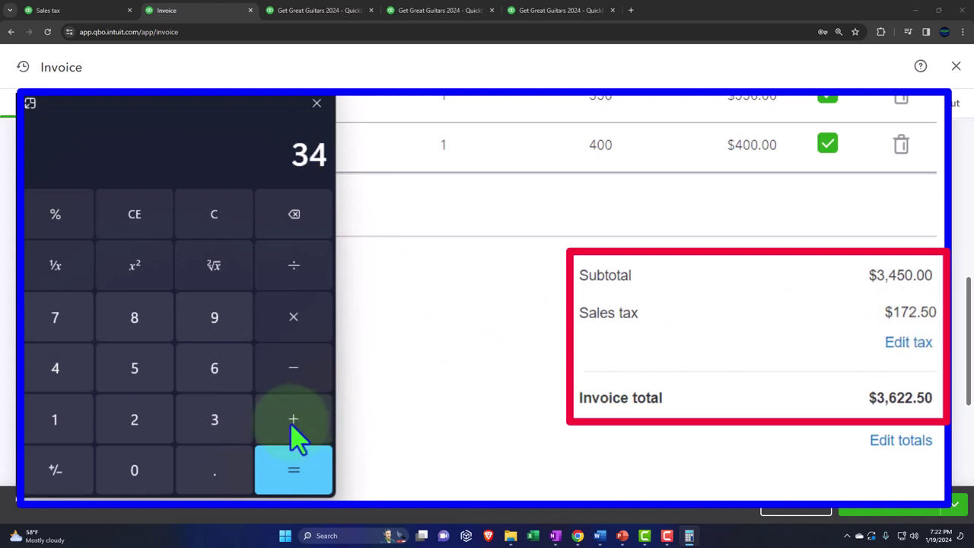
pyautogui.press('Return')
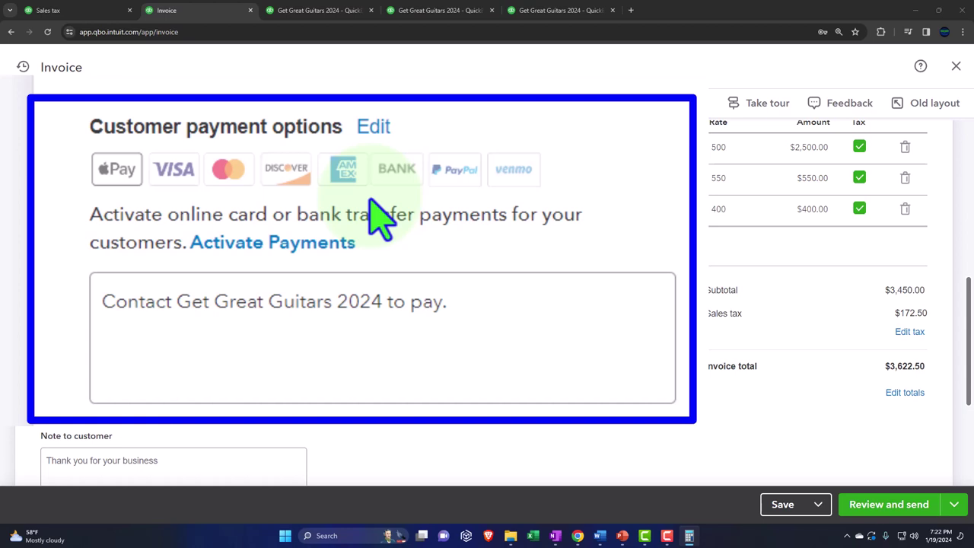
# Examine the invoice's payment instructions, note to customer, hidden statement memo and attachments area without changing them.
pyautogui.scroll(-1, 391, 371)
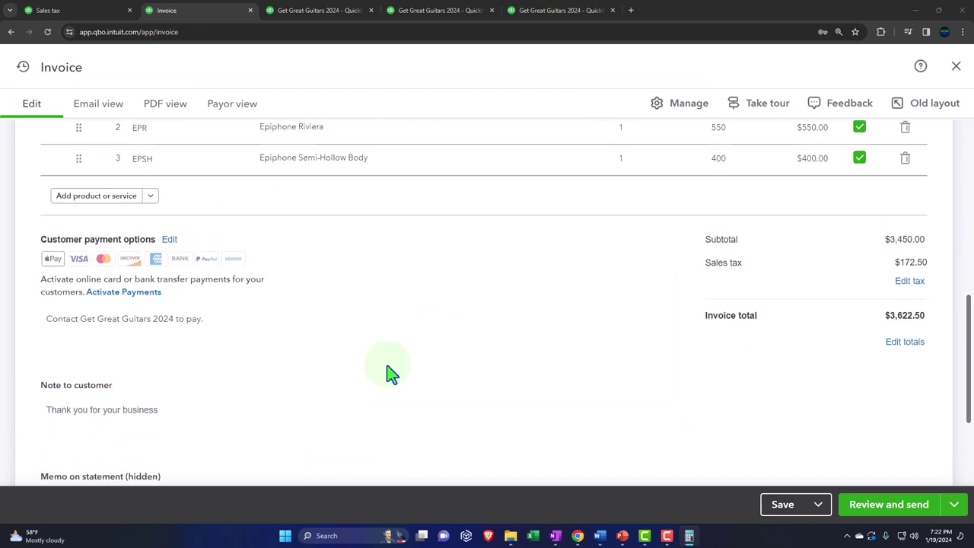
pyautogui.click(119, 320)
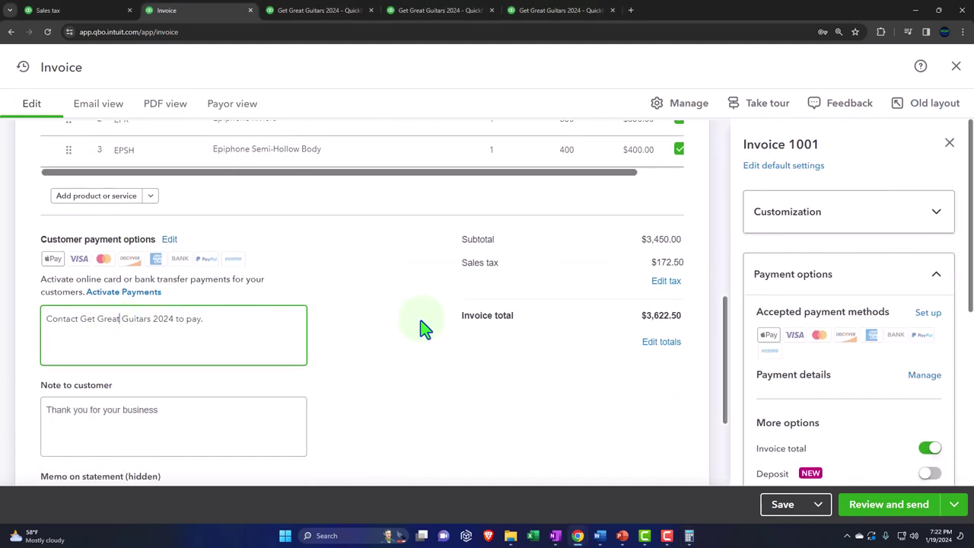
pyautogui.click(950, 144)
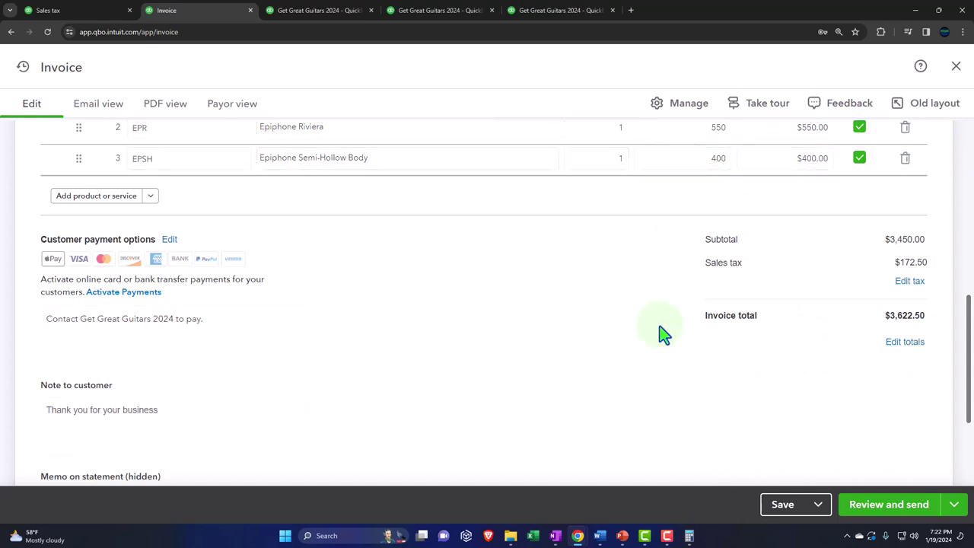
pyautogui.click(187, 321)
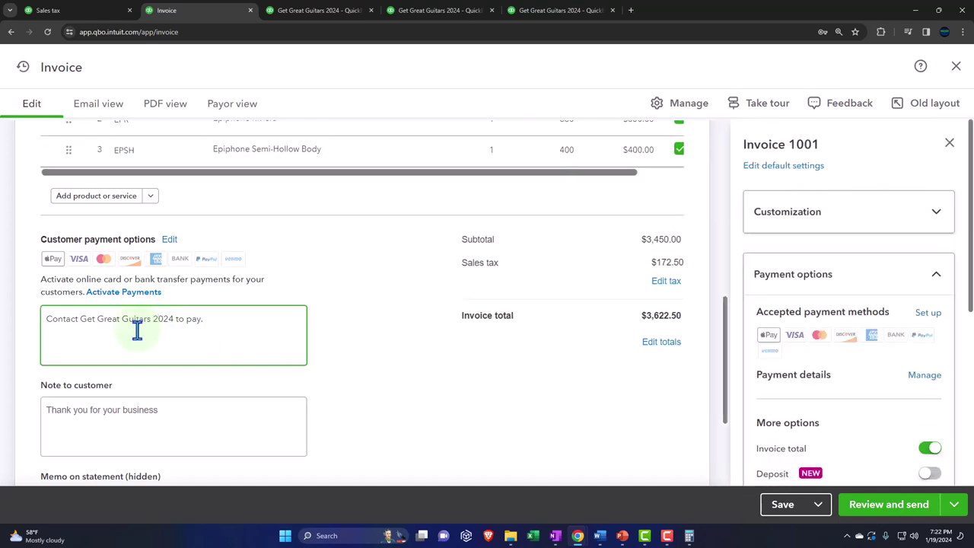
pyautogui.scroll(-2, 137, 329)
pyautogui.click(179, 266)
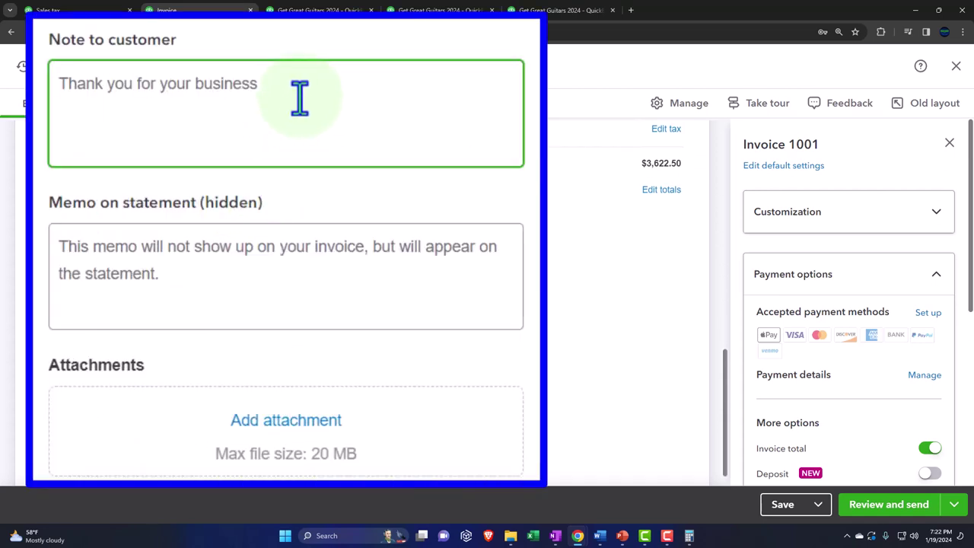
pyautogui.click(274, 283)
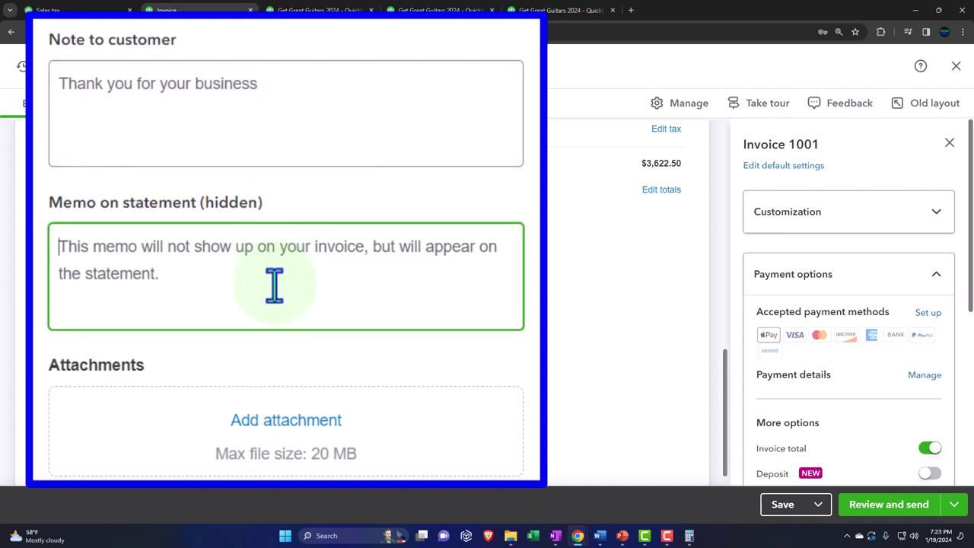
pyautogui.scroll(-1, 274, 285)
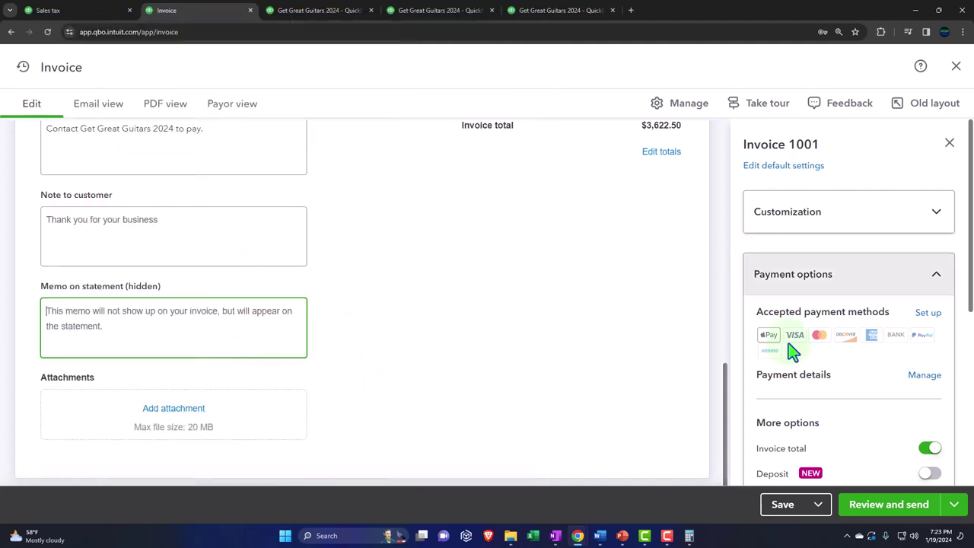
# Review the invoice's available save, print and share options, then close the invoice settings pane.
pyautogui.click(817, 505)
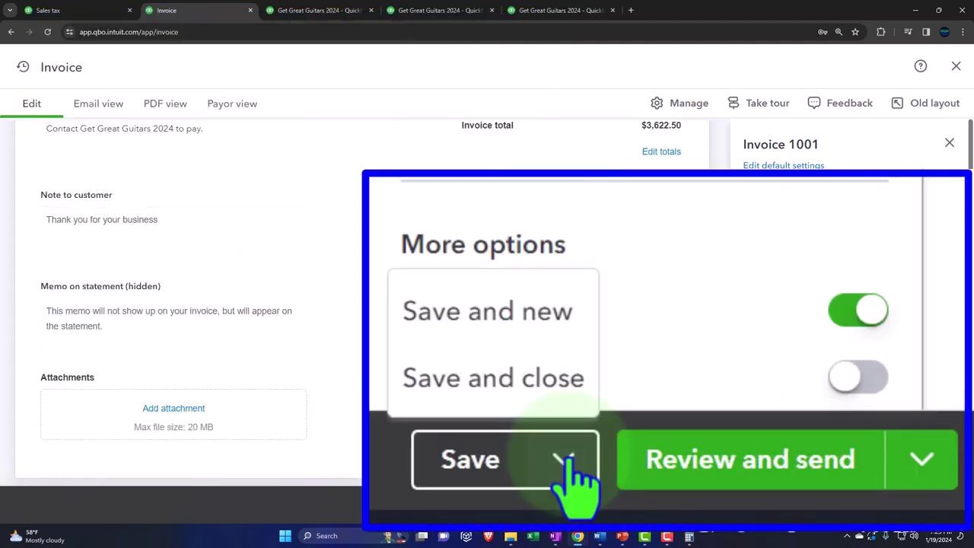
pyautogui.click(567, 460)
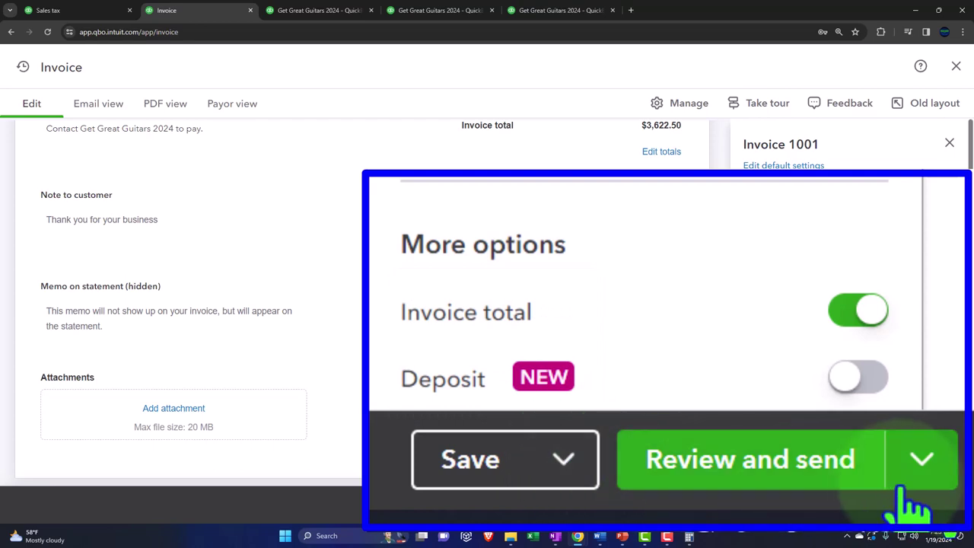
pyautogui.click(932, 467)
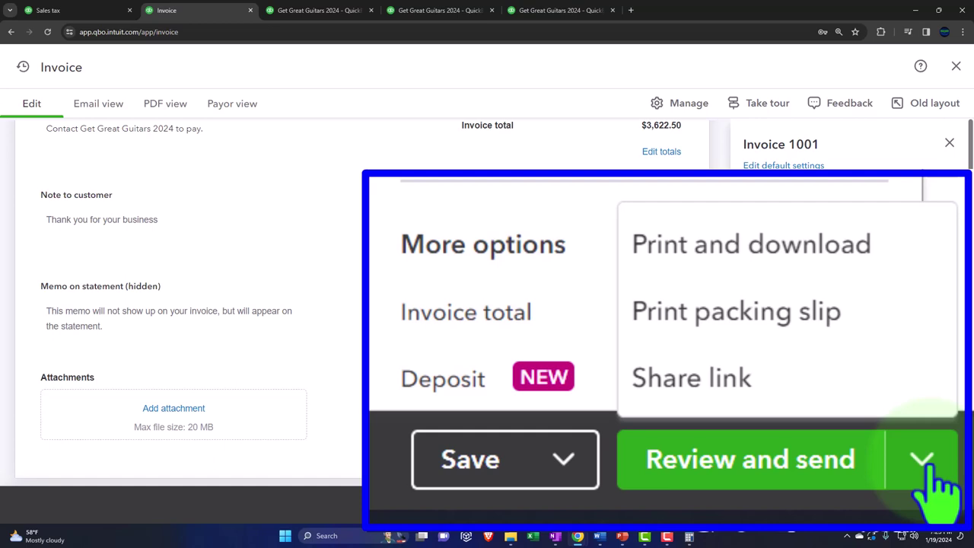
pyautogui.click(948, 145)
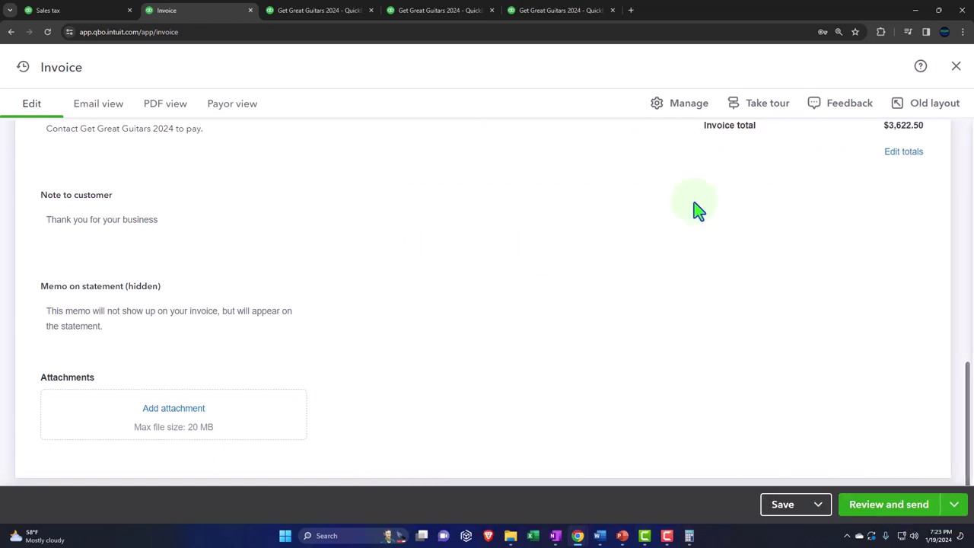
# Review the Anderson Guitars invoice's line items, sales tax, invoice total, billing details and dates before saving.
pyautogui.scroll(3, 631, 297)
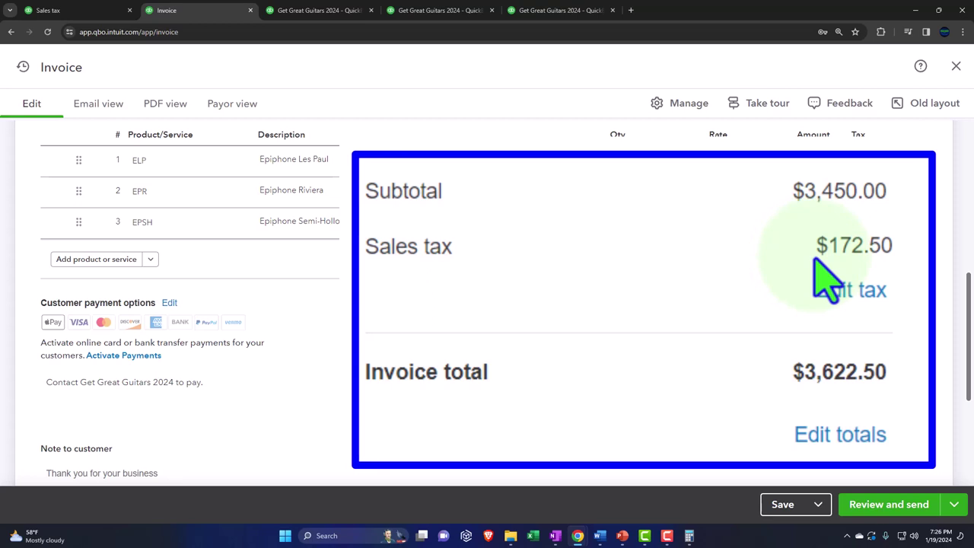
pyautogui.scroll(1, 559, 342)
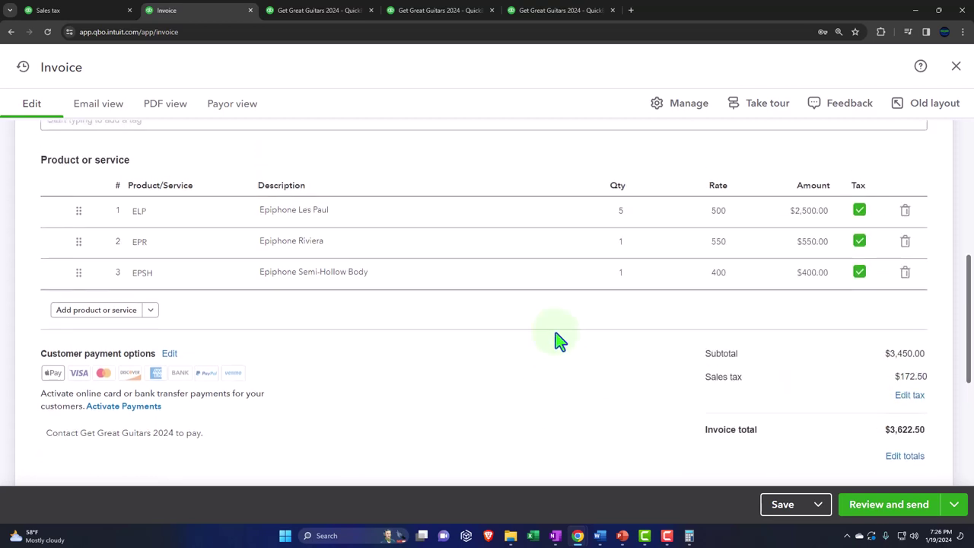
pyautogui.click(543, 213)
pyautogui.scroll(4, 536, 405)
pyautogui.scroll(1, 467, 384)
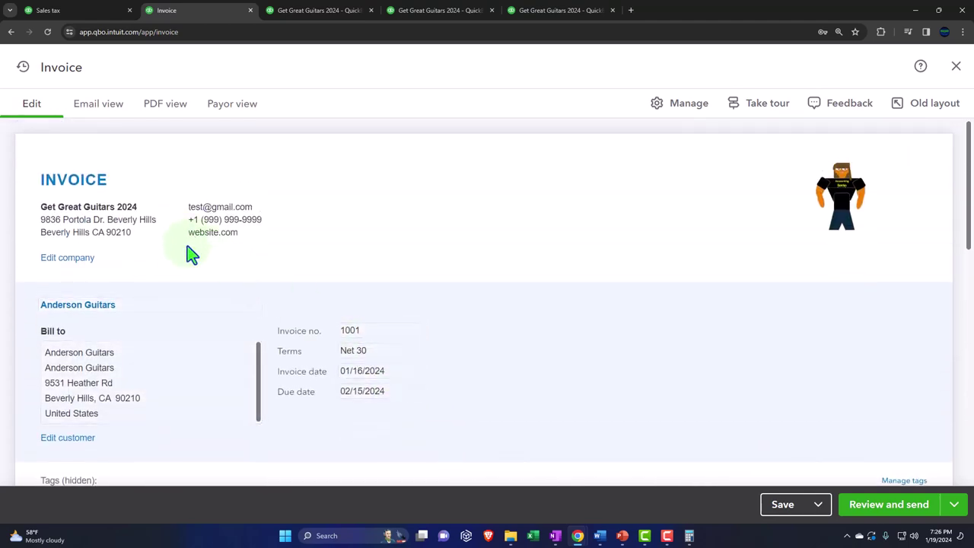
pyautogui.scroll(-6, 190, 255)
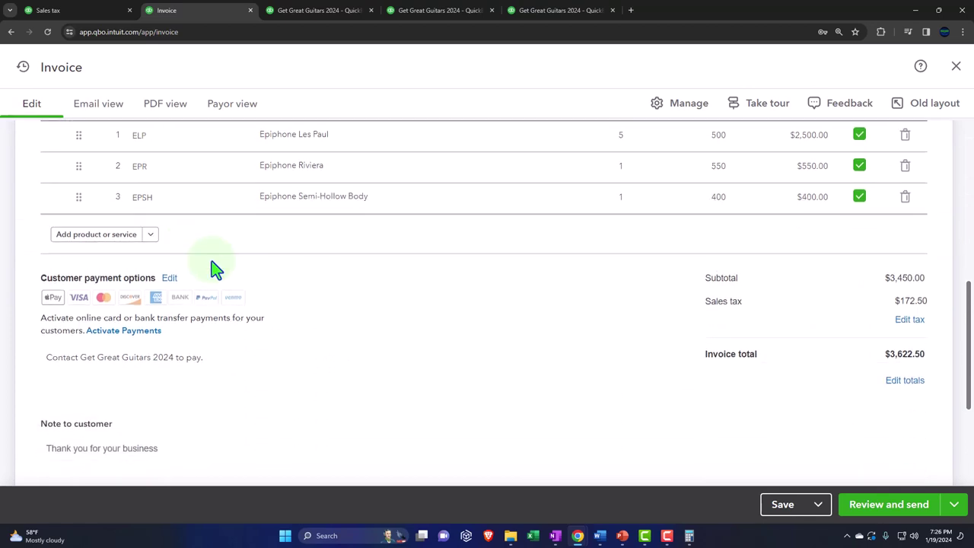
# Check the invoice's print and share options, then save and close the Anderson Guitars invoice.
pyautogui.click(605, 198)
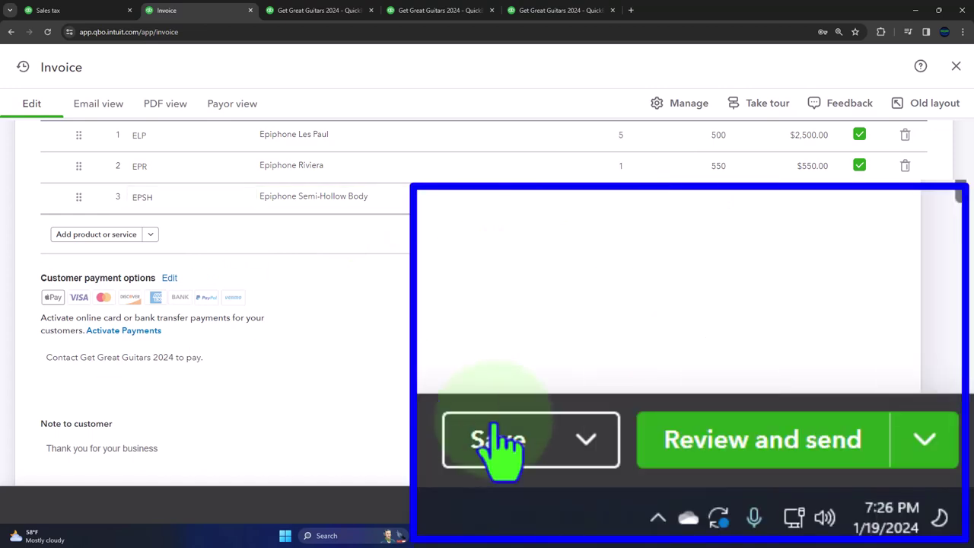
pyautogui.click(917, 447)
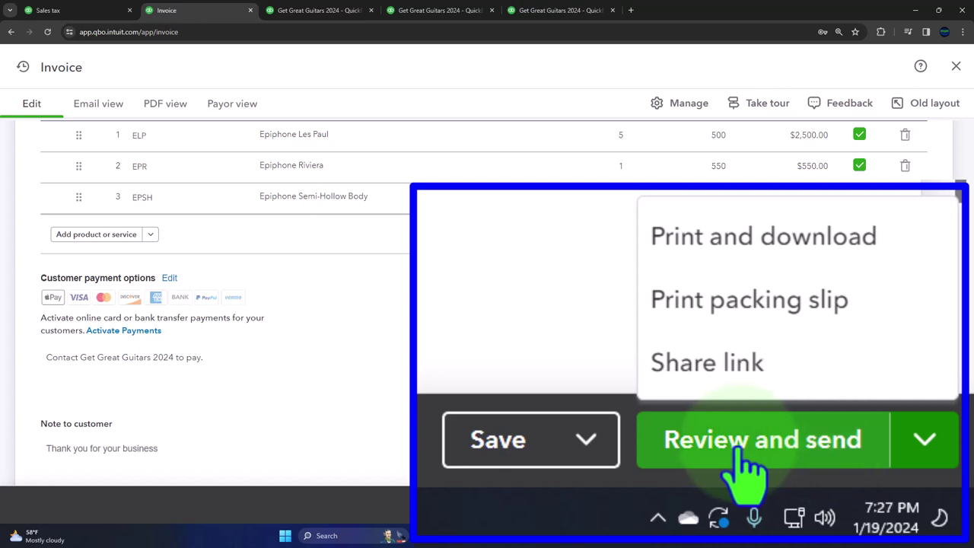
pyautogui.click(605, 437)
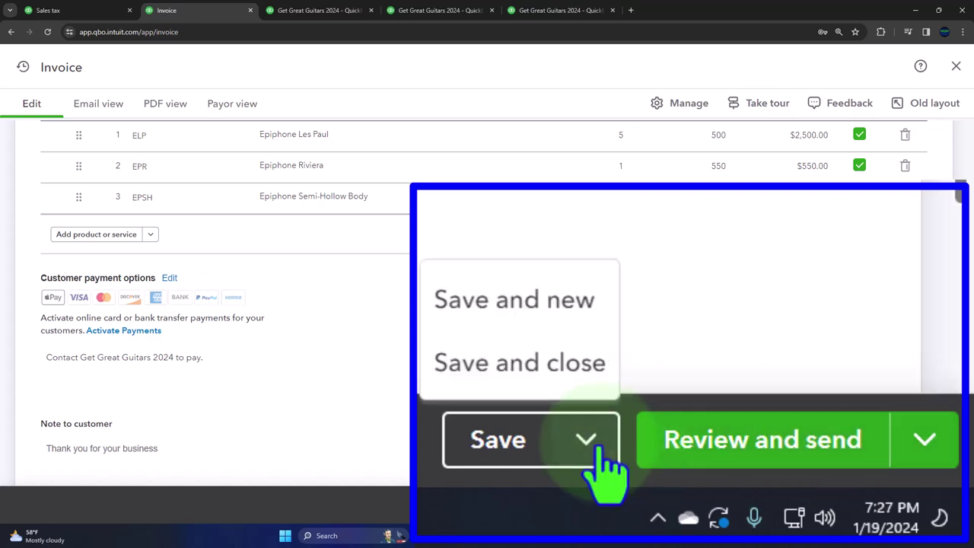
pyautogui.click(575, 378)
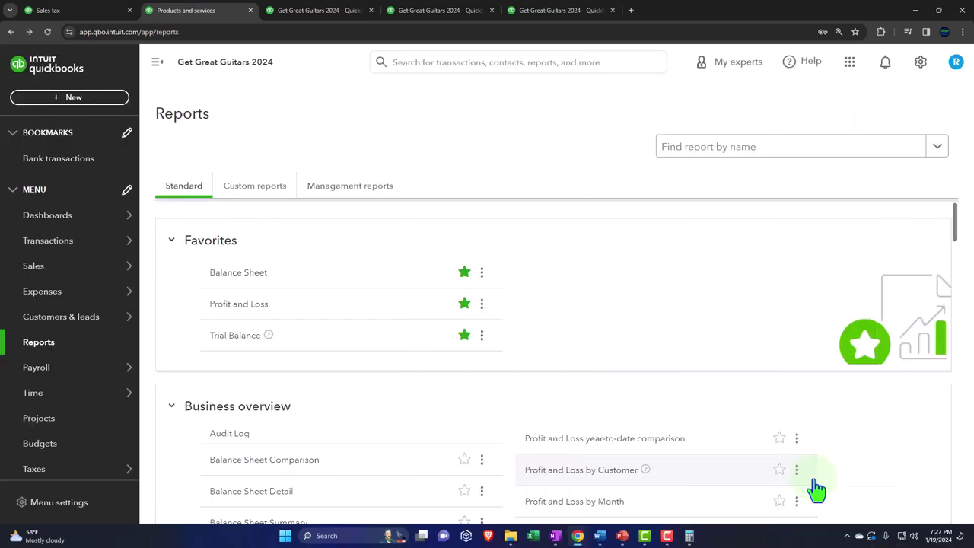
# Rerun the January 2024 Balance Sheet report and examine its accounts receivable and other current assets.
pyautogui.click(319, 11)
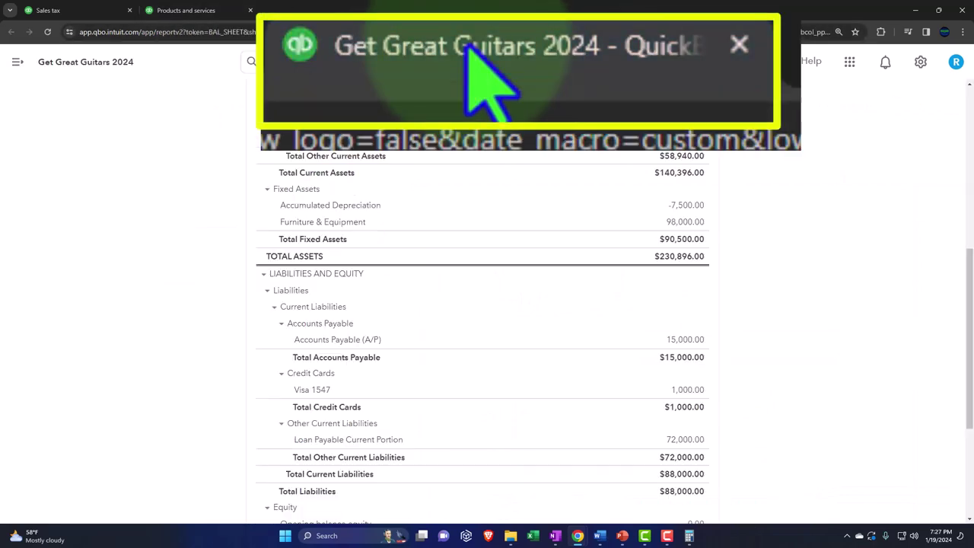
pyautogui.scroll(6, 372, 221)
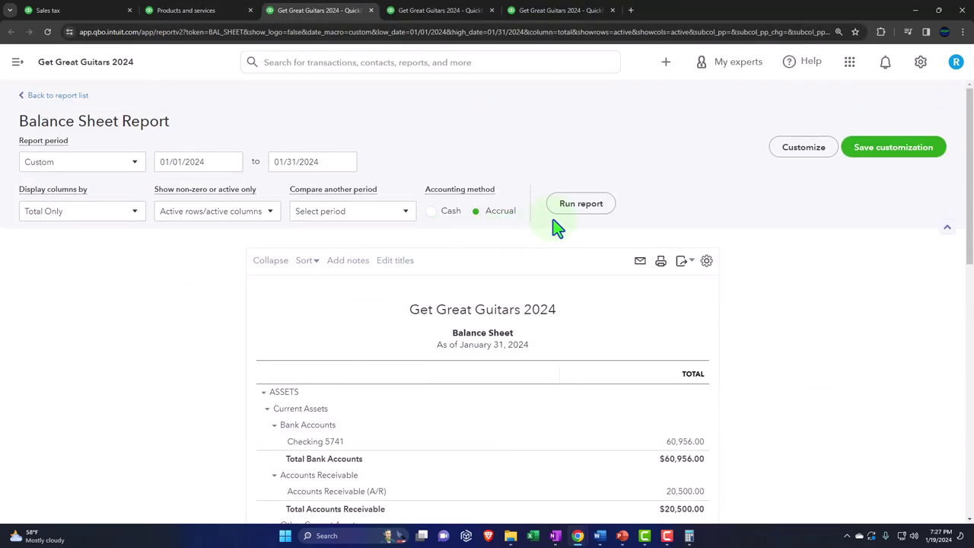
pyautogui.click(572, 210)
pyautogui.scroll(4, 570, 301)
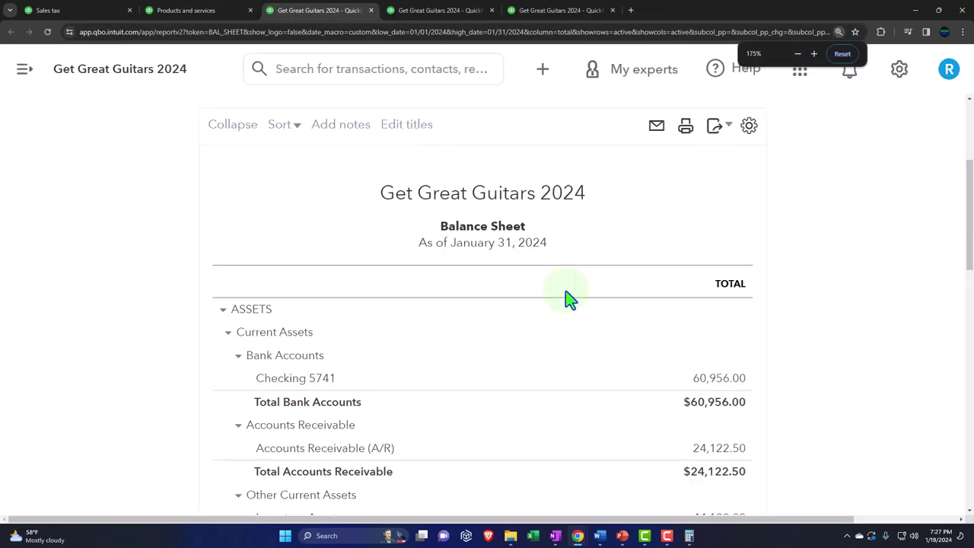
pyautogui.scroll(-3, 569, 299)
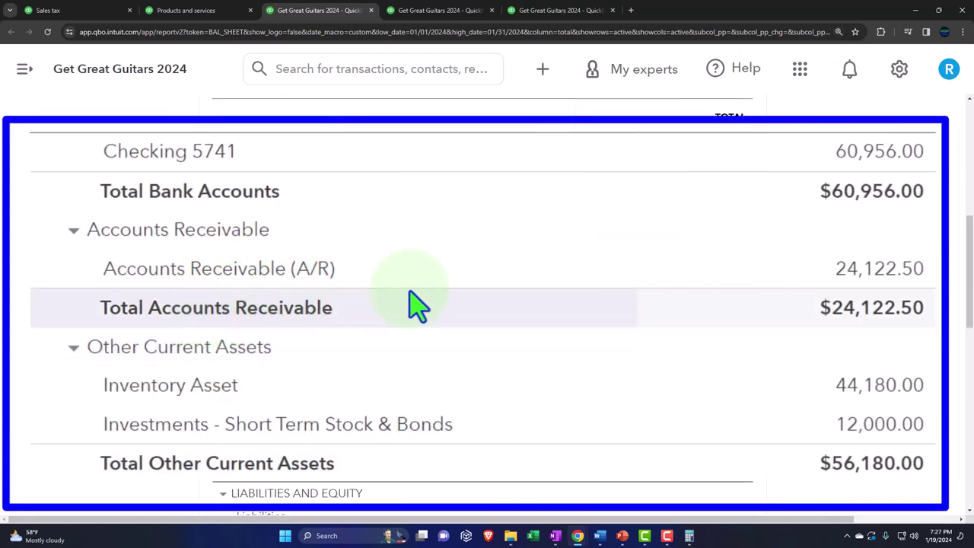
# Drill down from Total Accounts Receivable to the Anderson Guitars invoice, inspect its totals and close it.
pyautogui.click(856, 296)
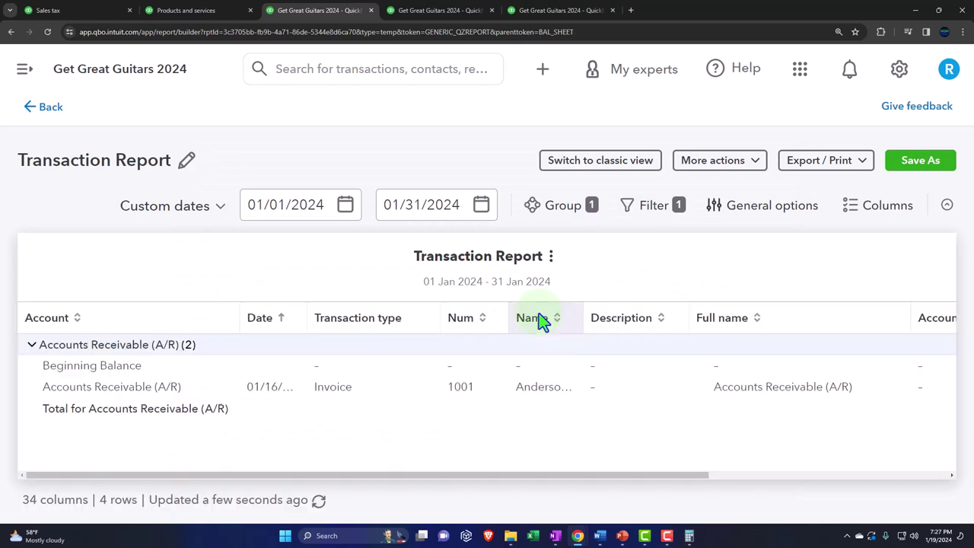
pyautogui.hotkey('ctrl', '-')
pyautogui.hotkey('ctrl', '-')
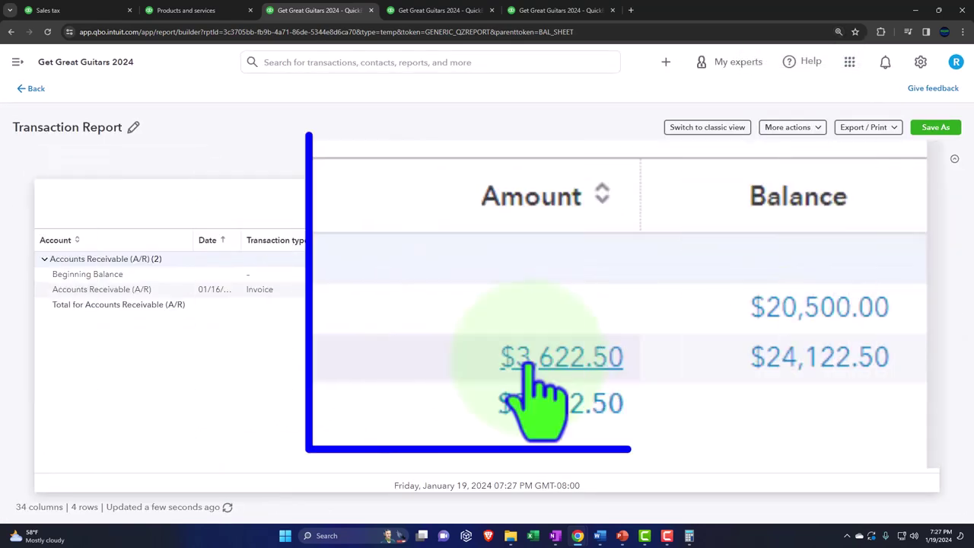
pyautogui.click(524, 367)
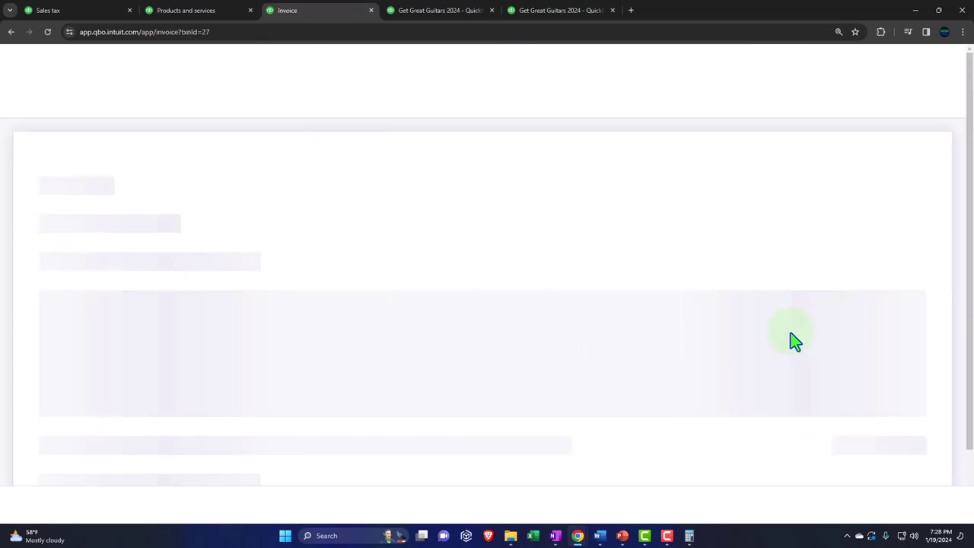
pyautogui.scroll(-5, 791, 340)
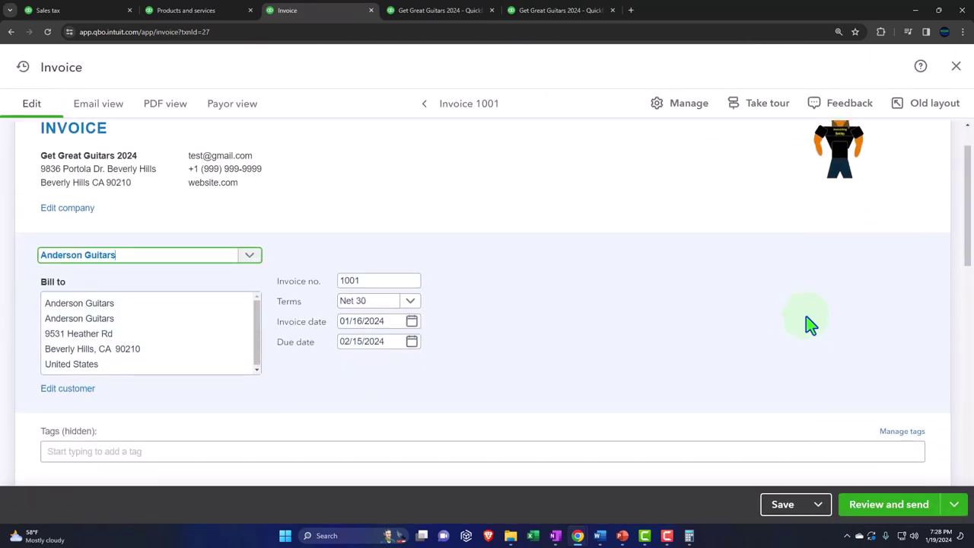
pyautogui.scroll(-8, 809, 323)
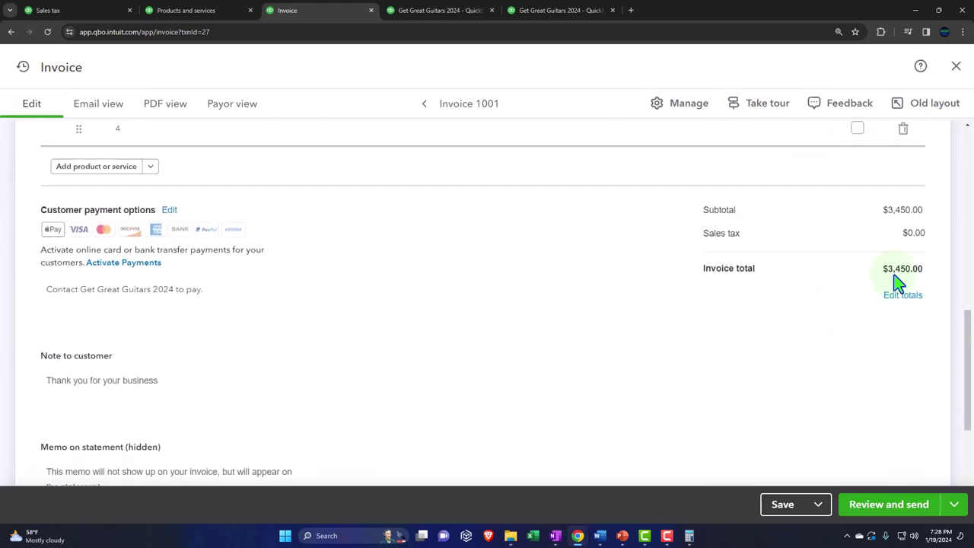
pyautogui.click(955, 68)
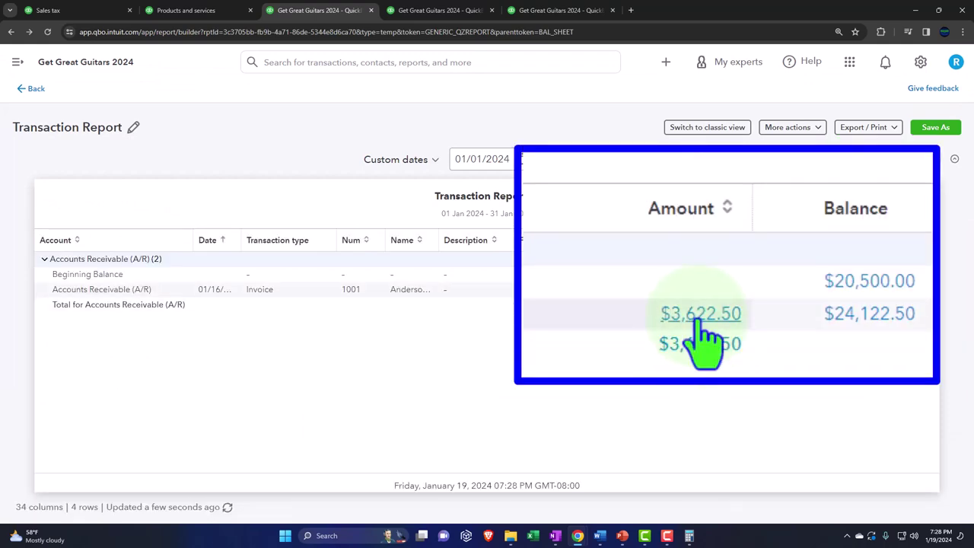
# Reopen the Anderson Guitars invoice from the receivables detail to check its sales tax and total, then return to the Balance Sheet.
pyautogui.click(828, 290)
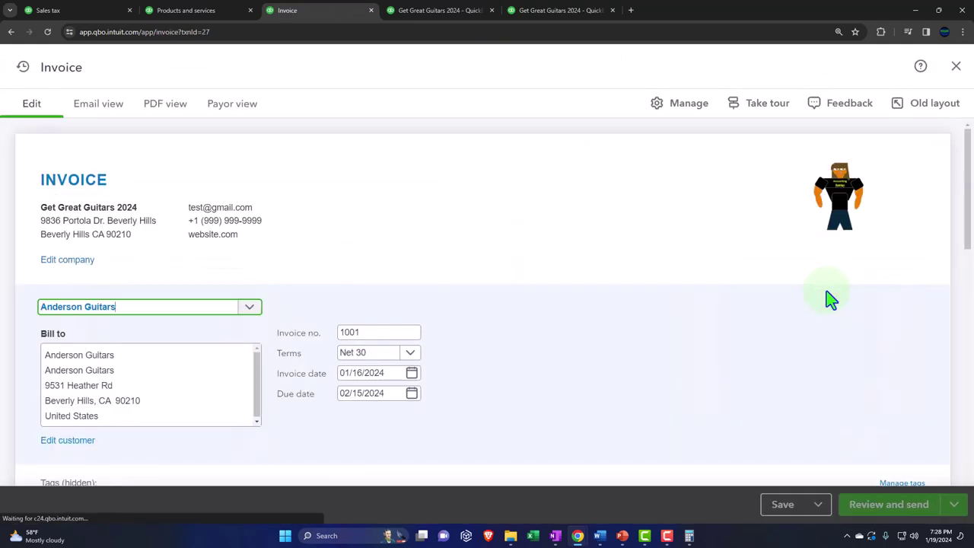
pyautogui.scroll(-7, 826, 291)
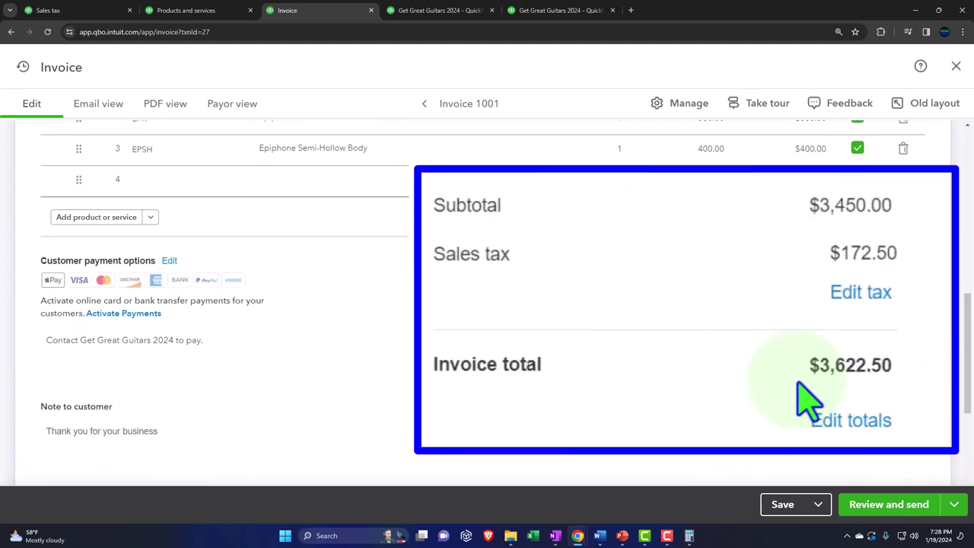
pyautogui.click(955, 66)
pyautogui.click(31, 89)
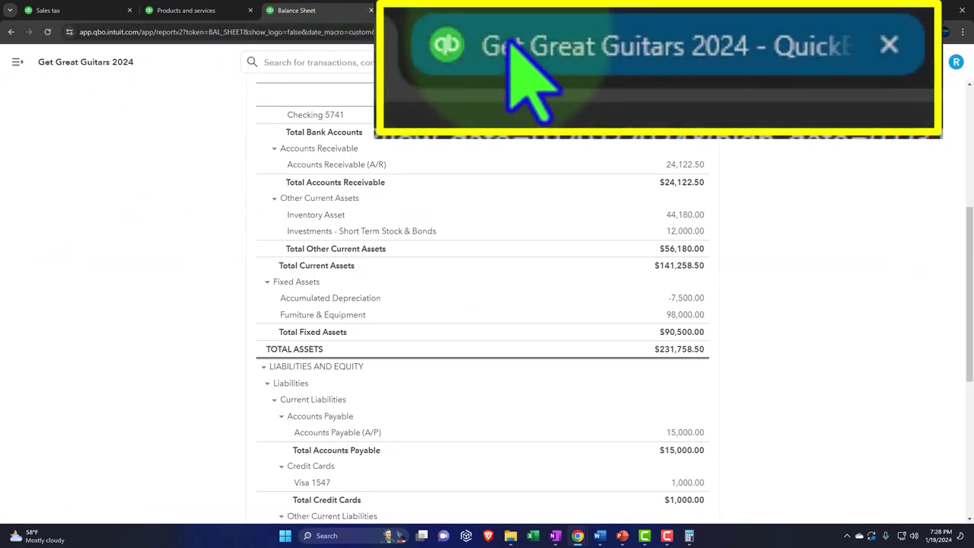
# Rerun the January 2024 Profit and Loss report and open the transaction detail for Sales of Product Income.
pyautogui.click(403, 11)
pyautogui.click(567, 207)
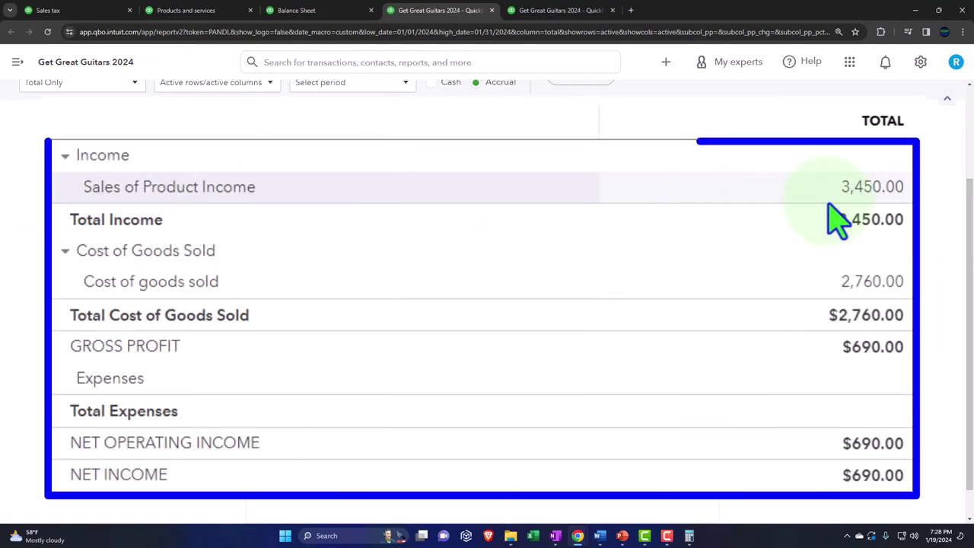
pyautogui.click(867, 192)
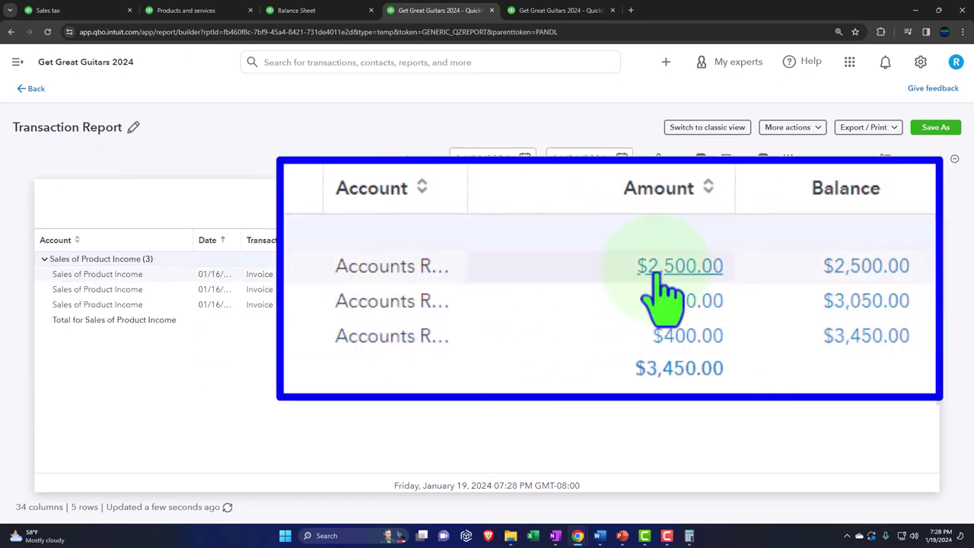
# Open the invoice behind the Epiphone Les Paul income line, examine its items and subtotal, then return to the Profit and Loss report.
pyautogui.click(654, 280)
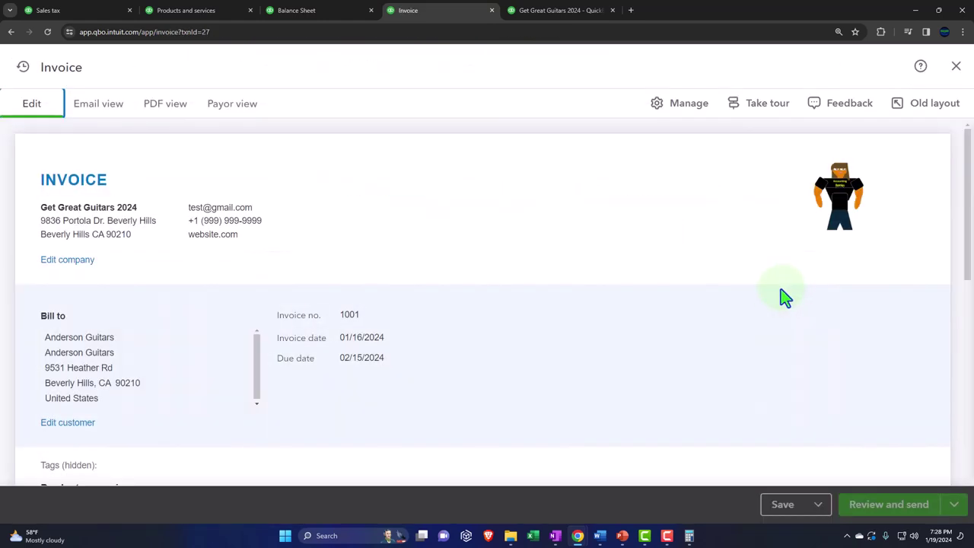
pyautogui.scroll(-5, 769, 298)
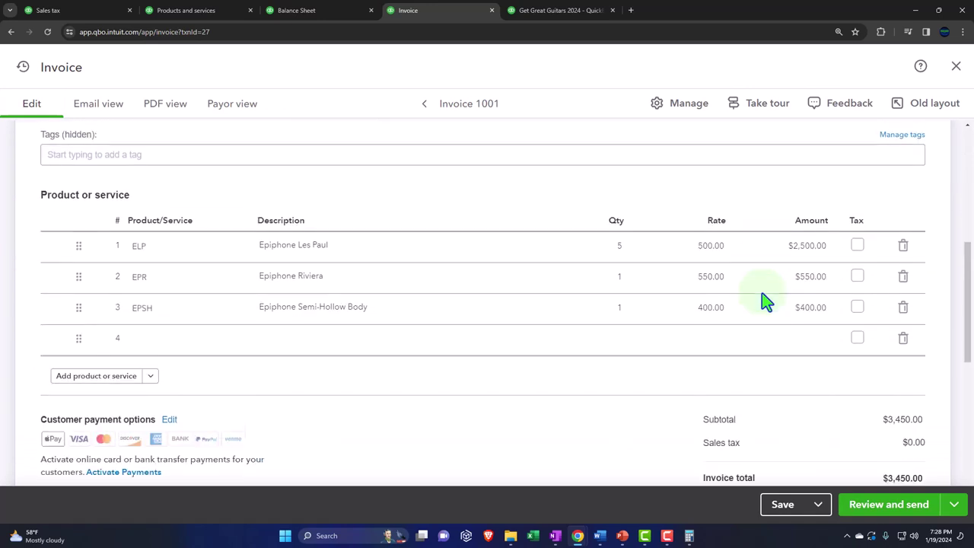
pyautogui.scroll(-3, 765, 300)
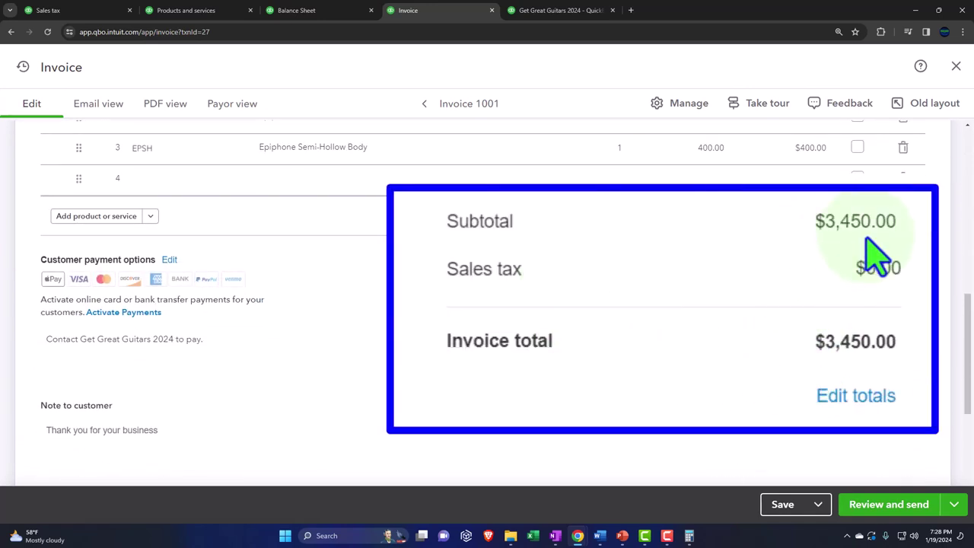
pyautogui.click(955, 69)
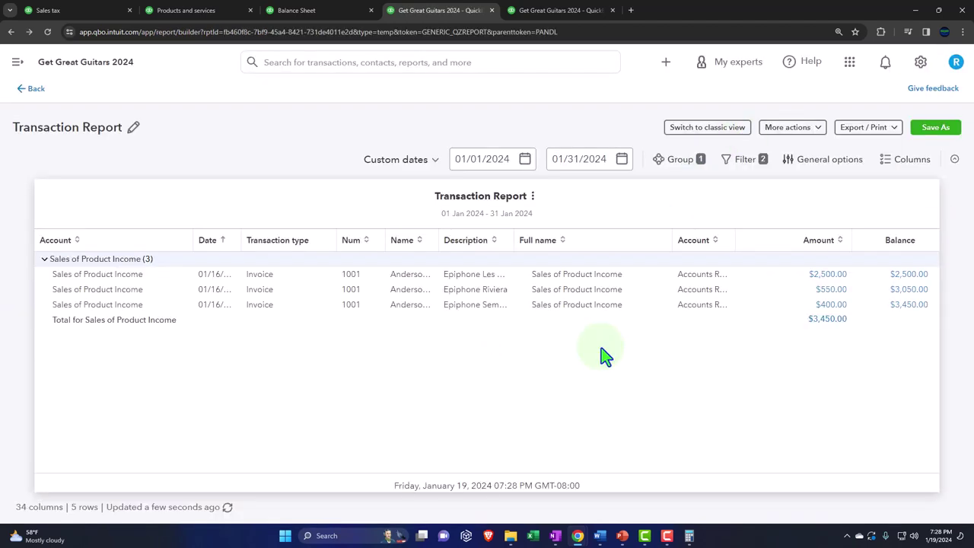
pyautogui.click(36, 90)
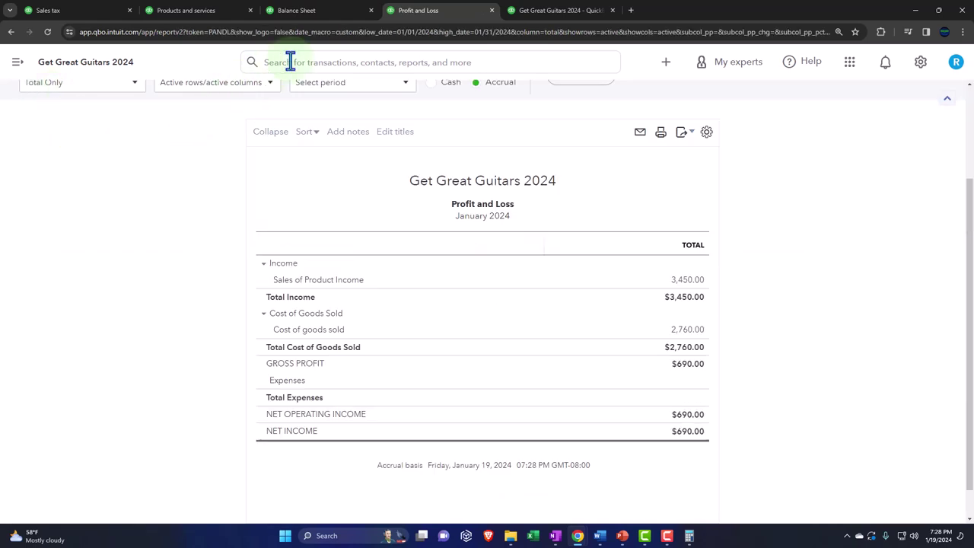
# Return to the Balance Sheet, examine the sales tax liabilities and open the Alabama Department of Revenue Payable transaction detail.
pyautogui.click(304, 10)
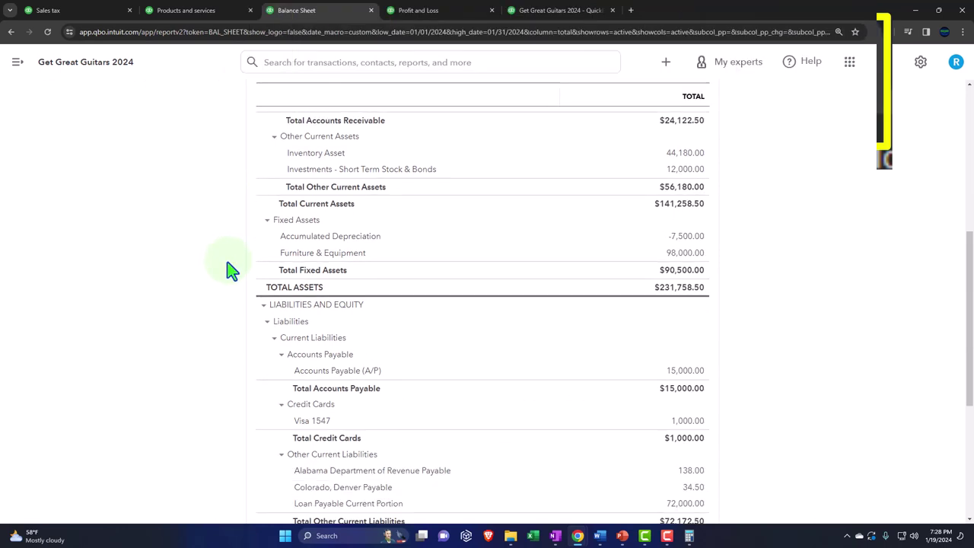
pyautogui.scroll(-2, 289, 231)
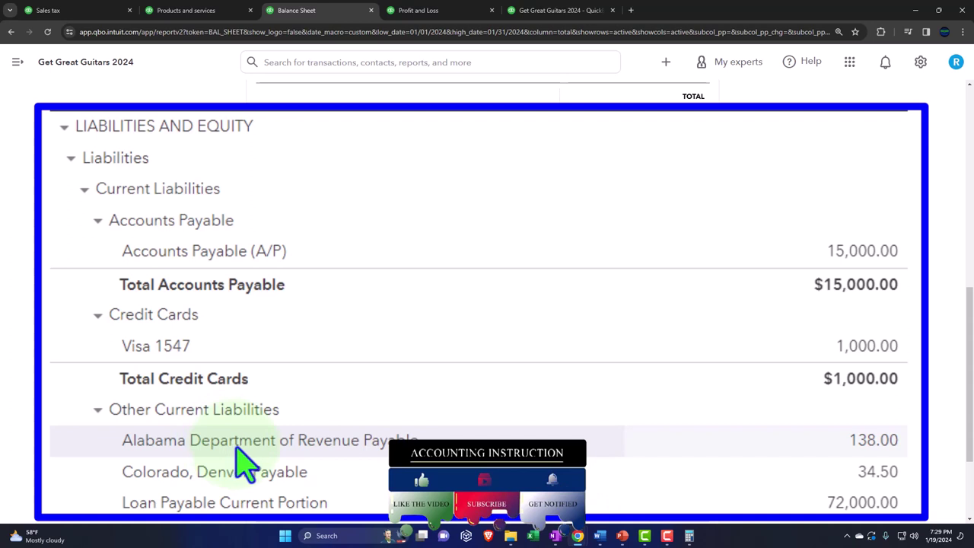
pyautogui.click(872, 443)
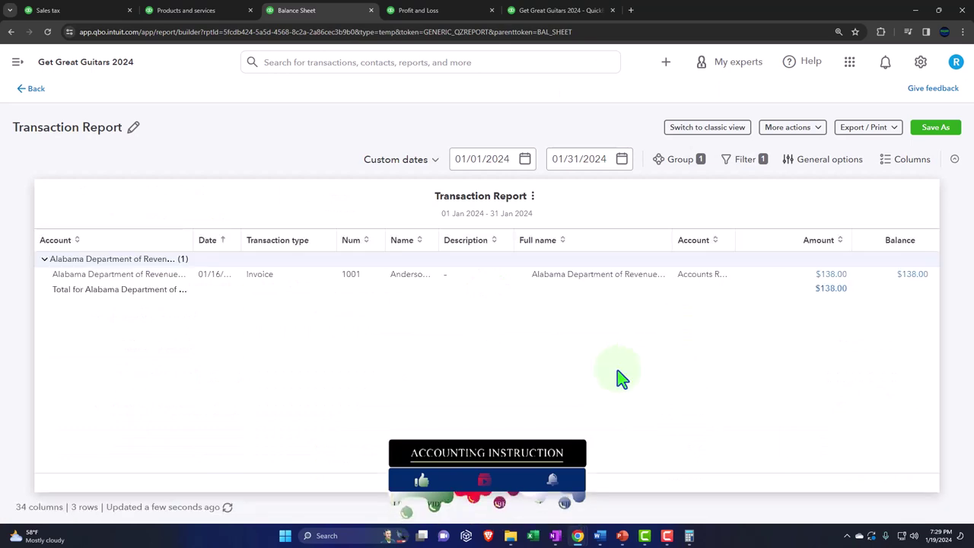
# Open the invoice behind the Alabama tax payable entry, check its sales tax and total, then return to the Balance Sheet.
pyautogui.click(836, 283)
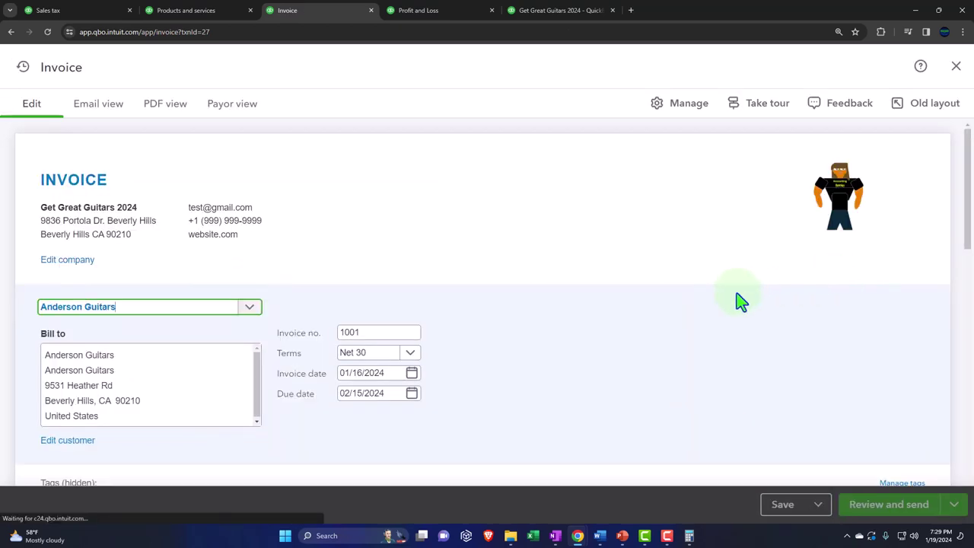
pyautogui.scroll(-2, 628, 312)
pyautogui.scroll(-3, 629, 312)
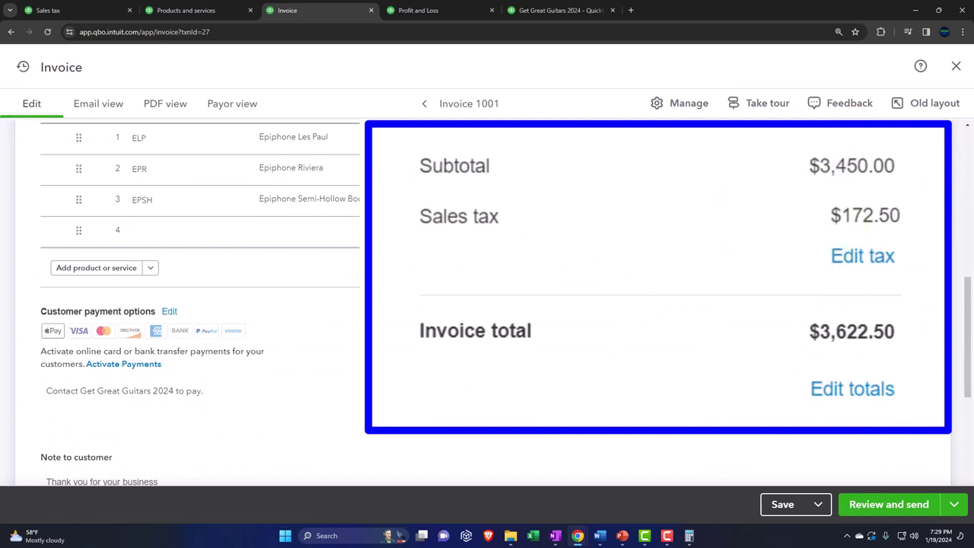
pyautogui.click(955, 66)
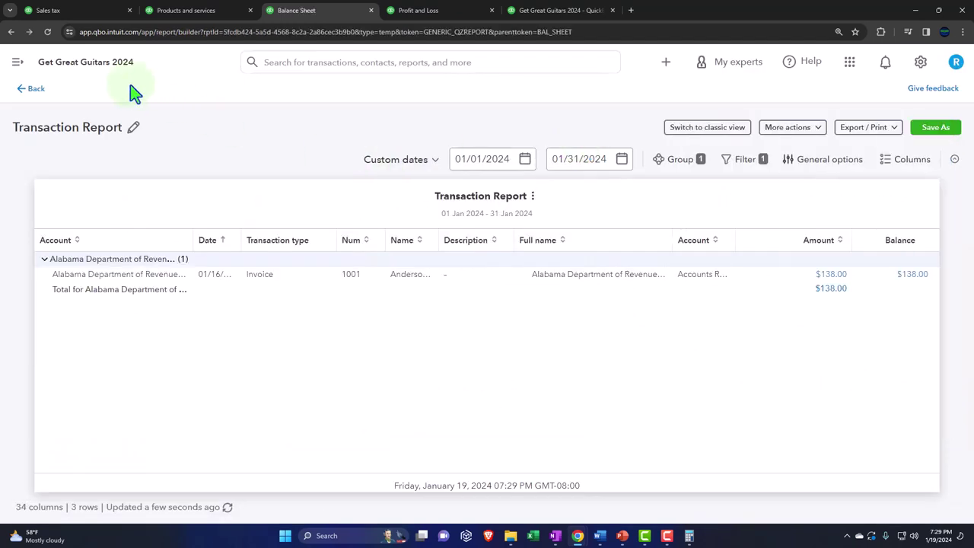
pyautogui.click(26, 97)
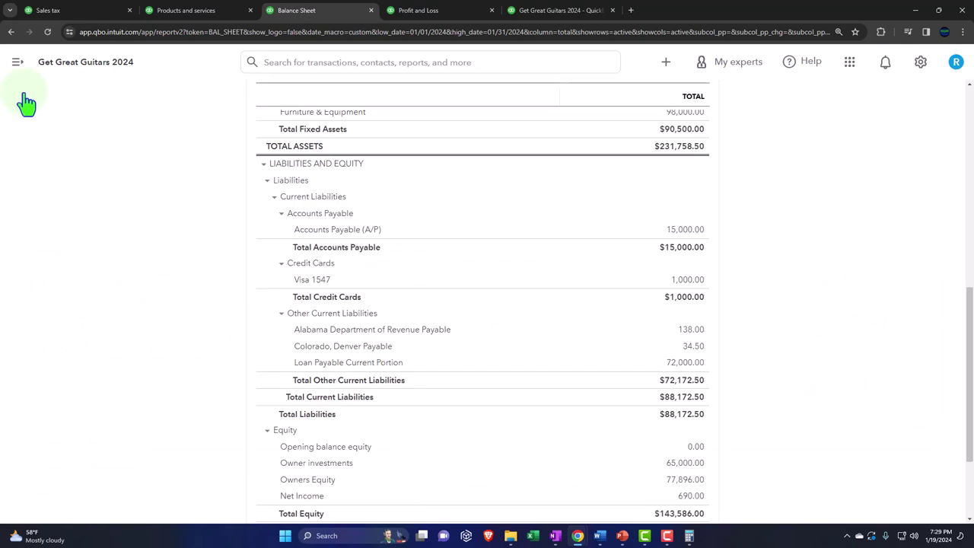
# Open the Inventory Asset transaction detail from the Balance Sheet and examine the 01/16/2024 invoice entries.
pyautogui.scroll(4, 104, 276)
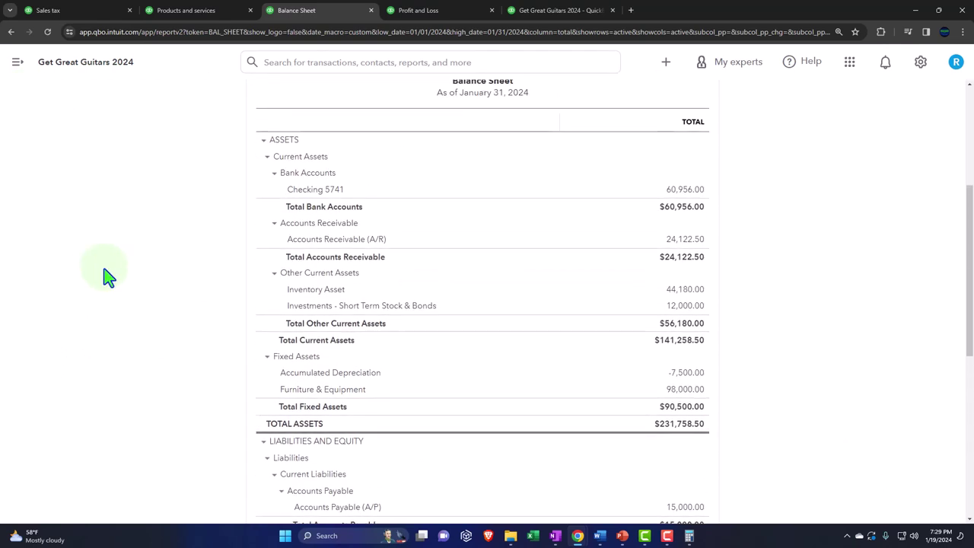
pyautogui.click(681, 289)
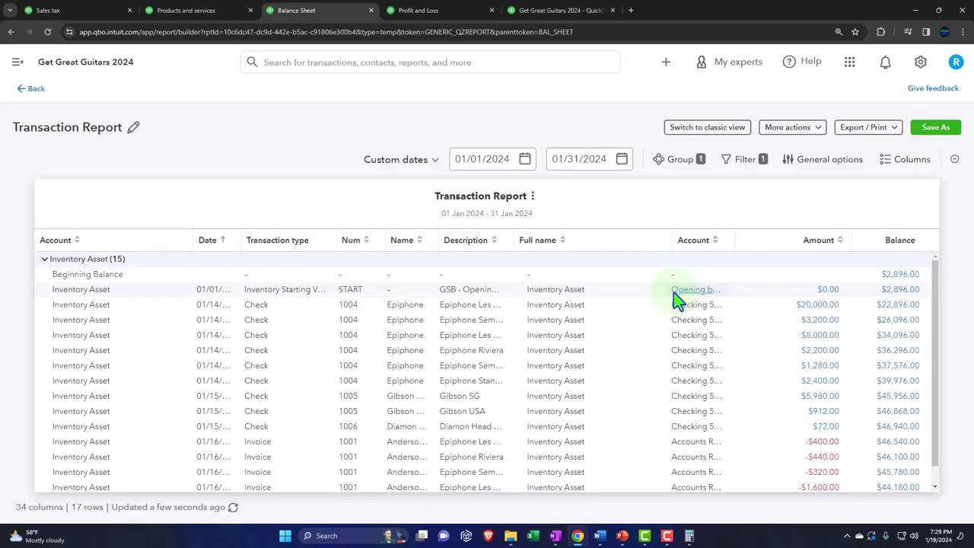
pyautogui.scroll(-2, 677, 303)
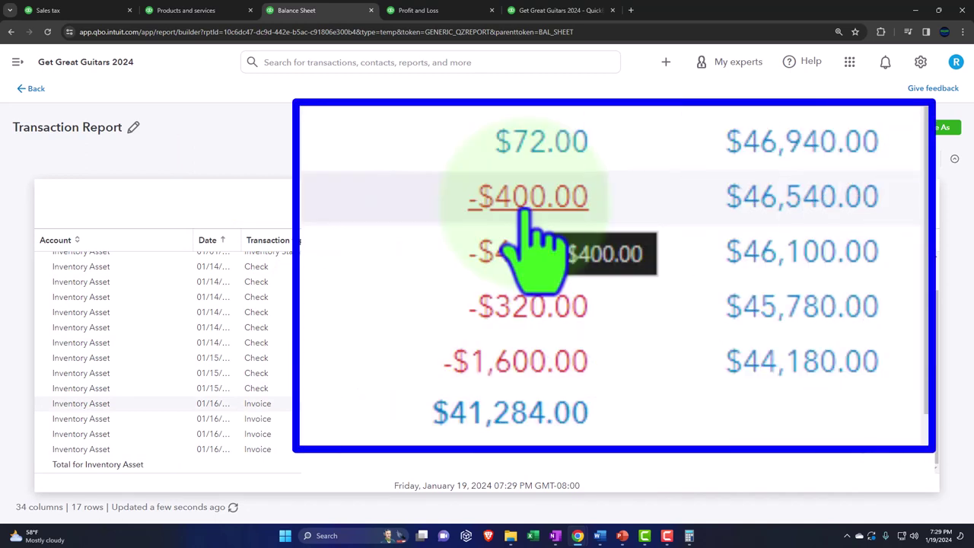
# Open the invoice behind the first 01/16/2024 Inventory Asset entry, examine its item rates and amounts, then return to the Balance Sheet.
pyautogui.click(821, 404)
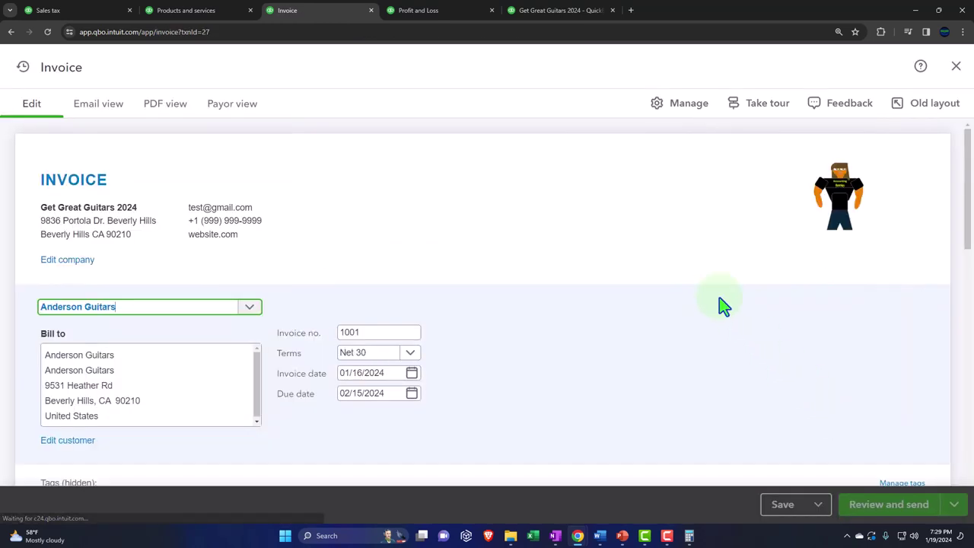
pyautogui.scroll(-3, 708, 289)
pyautogui.scroll(-2, 704, 280)
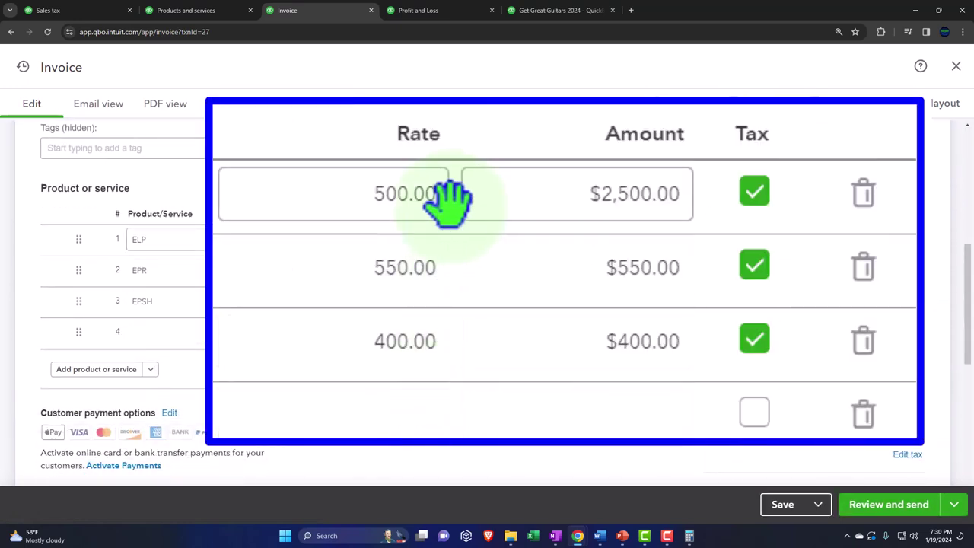
pyautogui.click(397, 205)
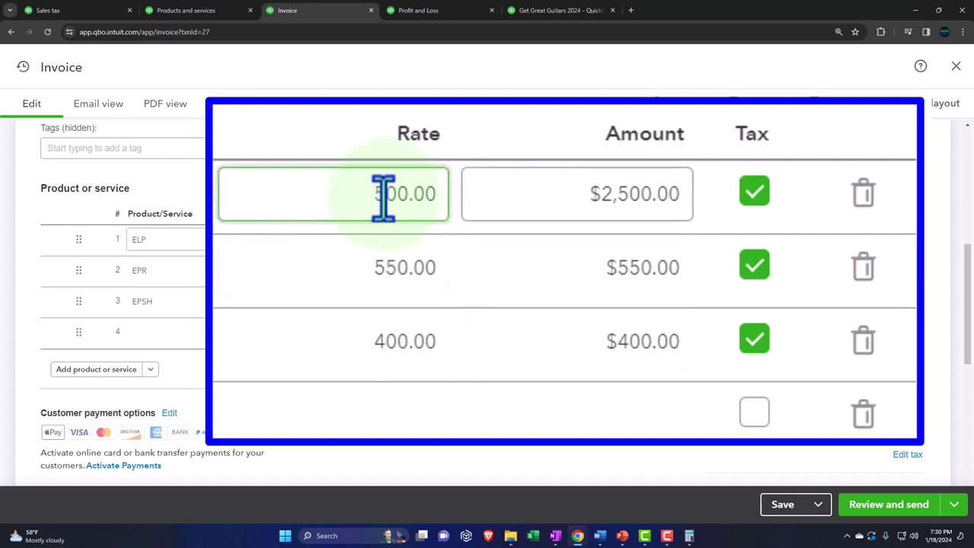
pyautogui.click(348, 335)
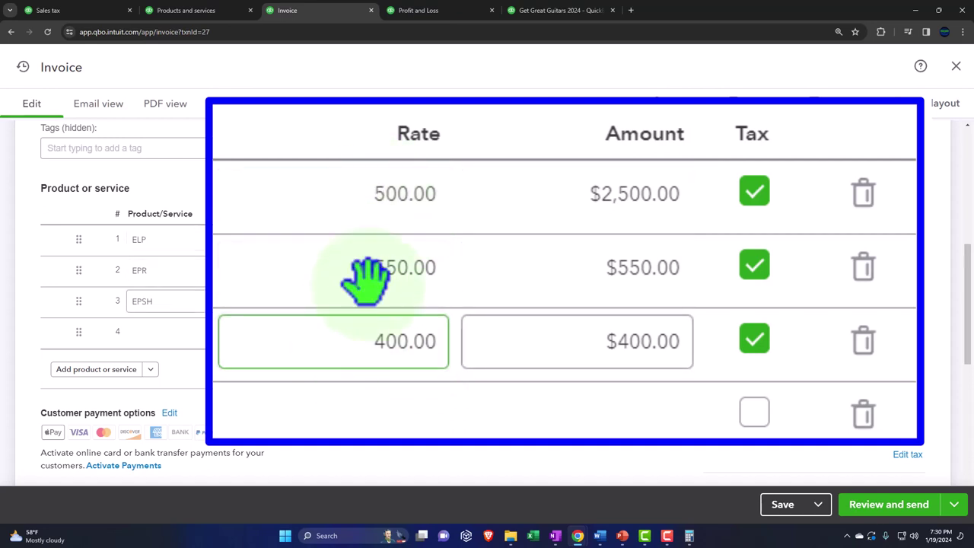
pyautogui.click(369, 220)
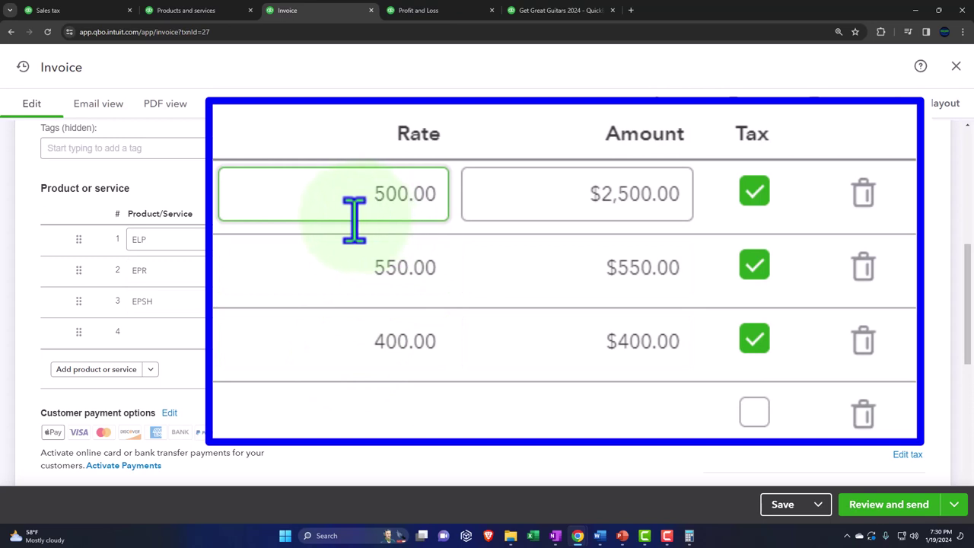
pyautogui.click(877, 108)
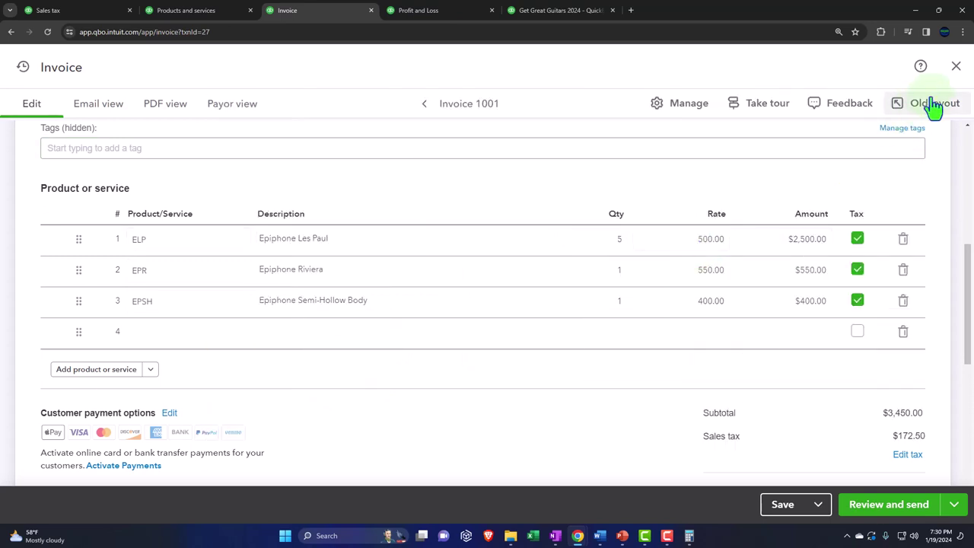
pyautogui.click(958, 70)
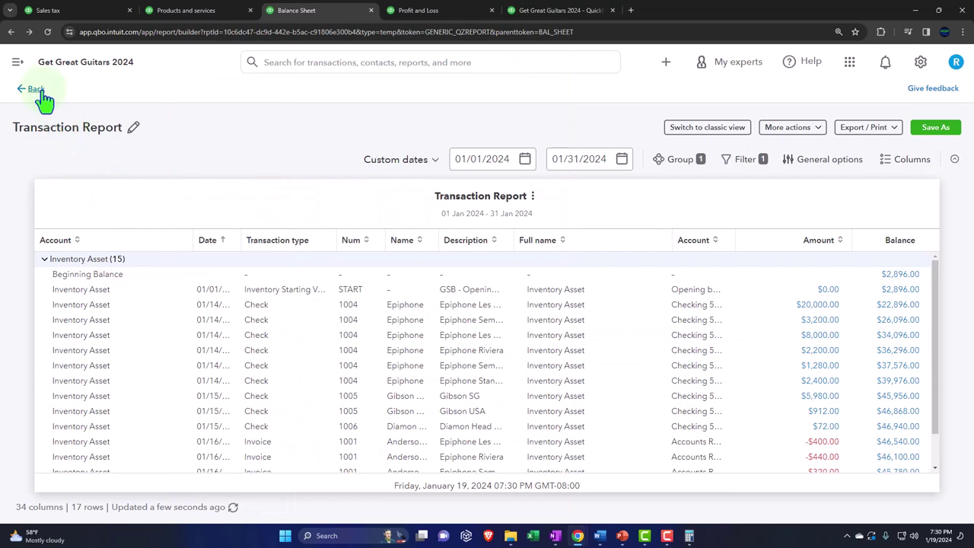
pyautogui.click(34, 89)
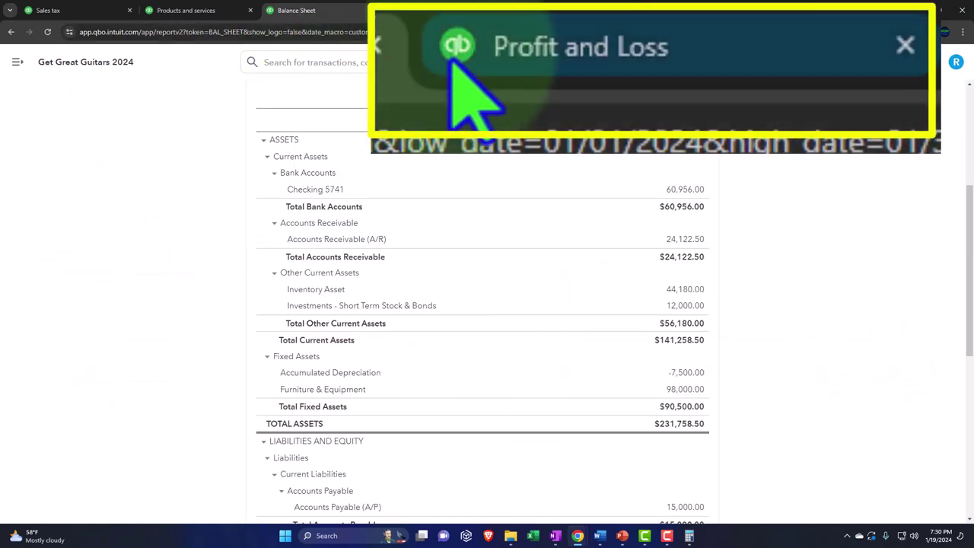
# Switch to the Profit and Loss report, examine the transaction detail for Cost of goods sold, then return to the report.
pyautogui.click(407, 11)
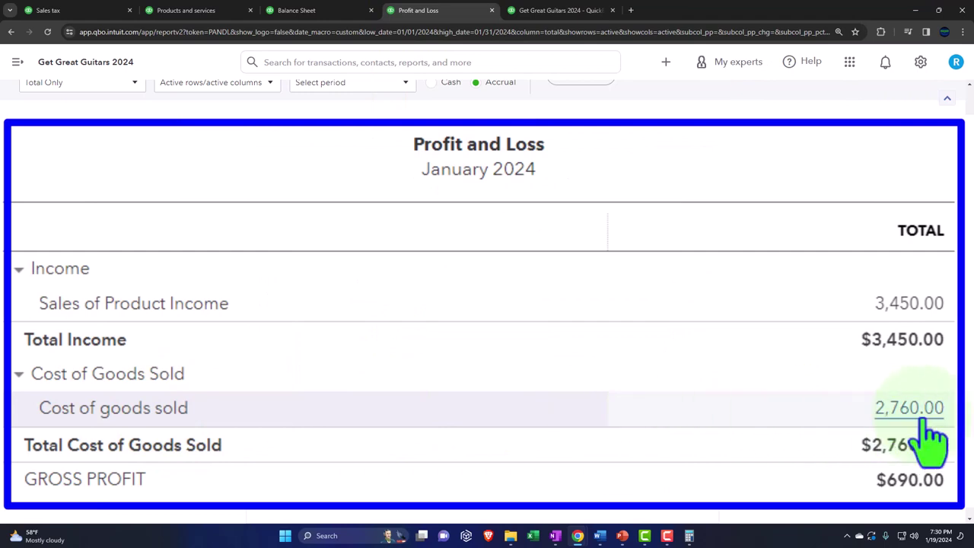
pyautogui.click(917, 411)
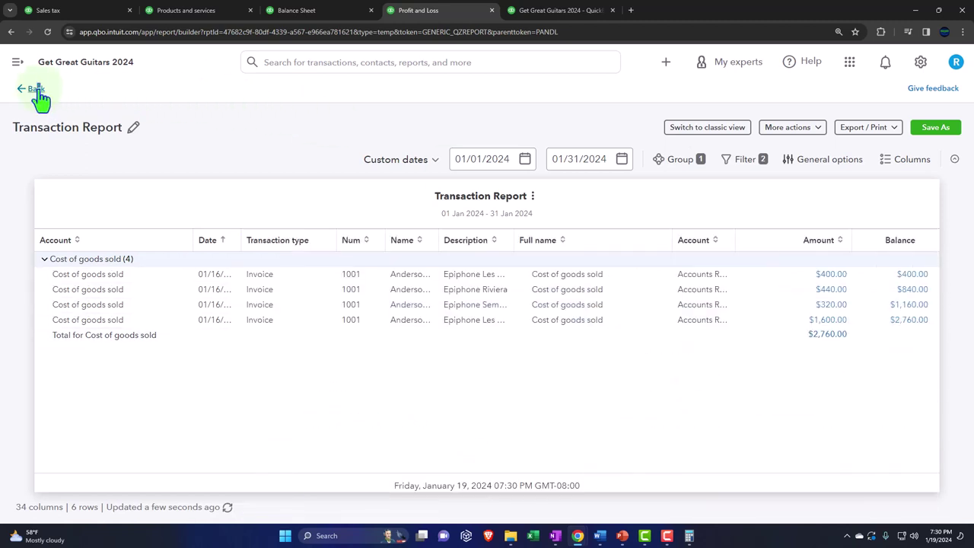
pyautogui.click(34, 89)
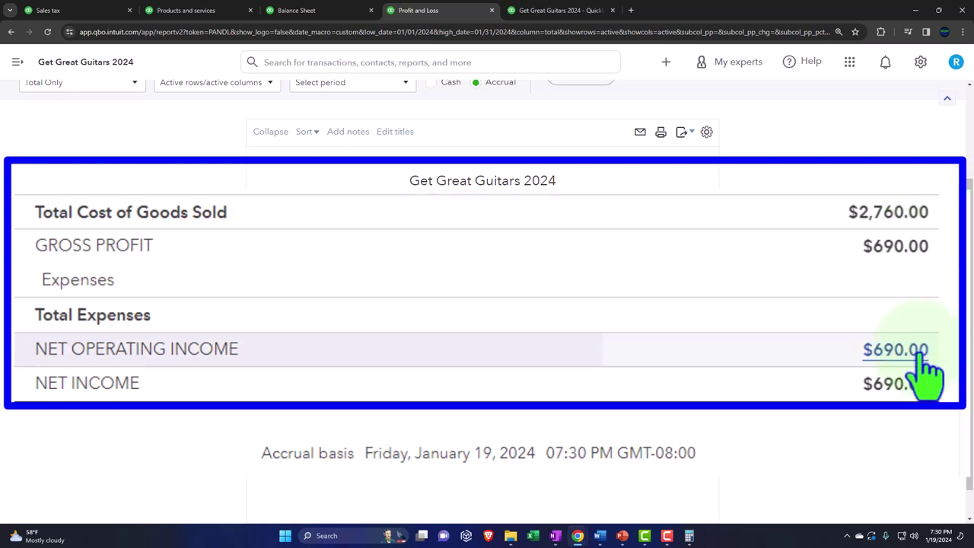
# Return to the Balance Sheet, open the Accounts Receivable (A/R) transaction detail to check its entries, then go back to the report.
pyautogui.click(297, 10)
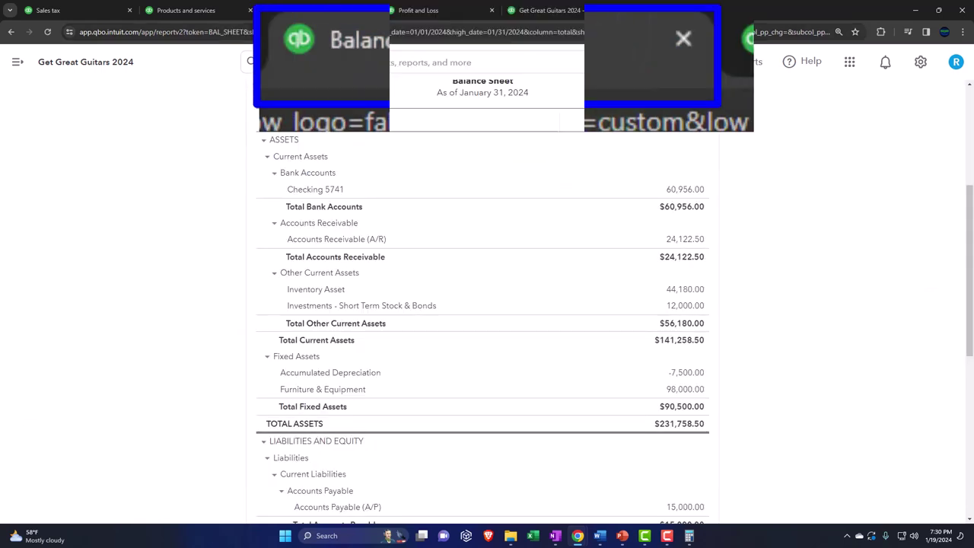
pyautogui.scroll(1, 369, 290)
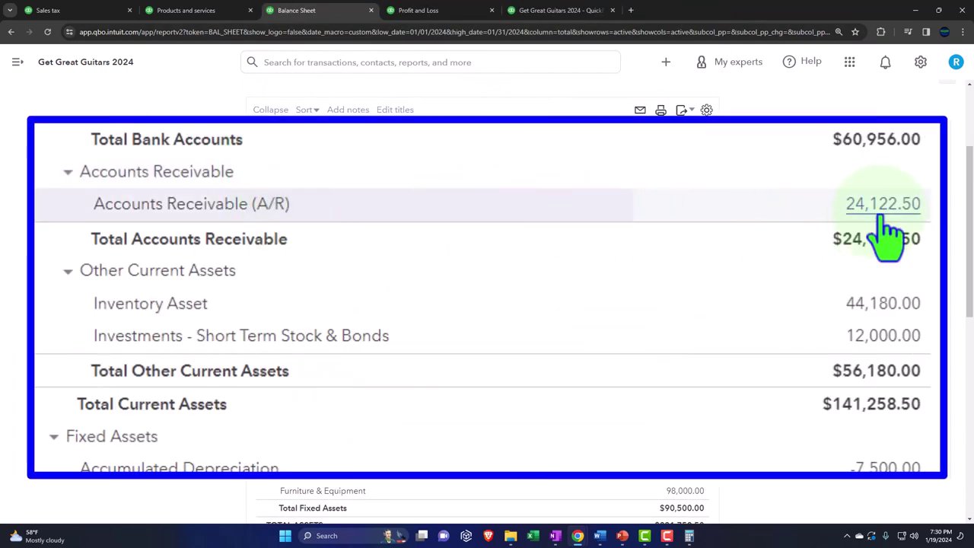
pyautogui.hotkey('ctrl', '+')
pyautogui.scroll(-1, 876, 239)
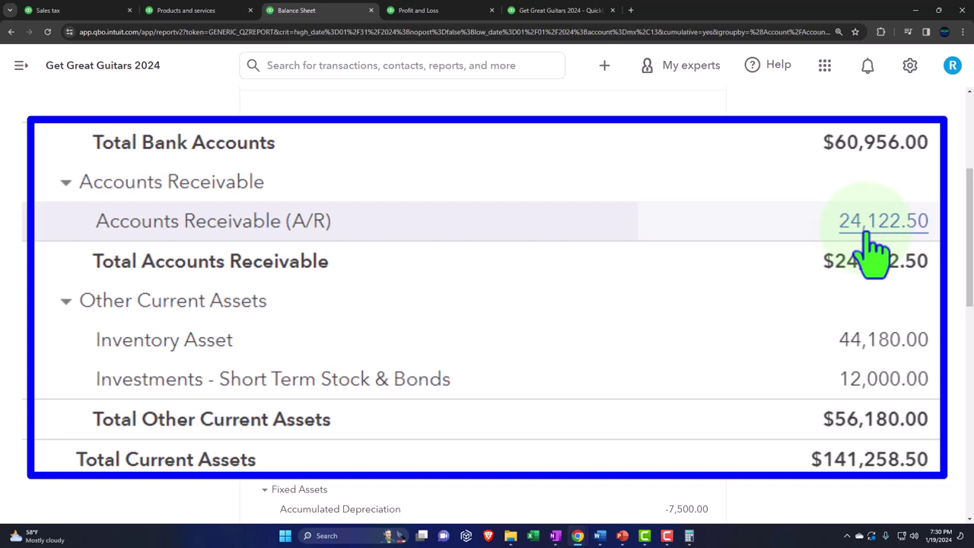
pyautogui.click(870, 228)
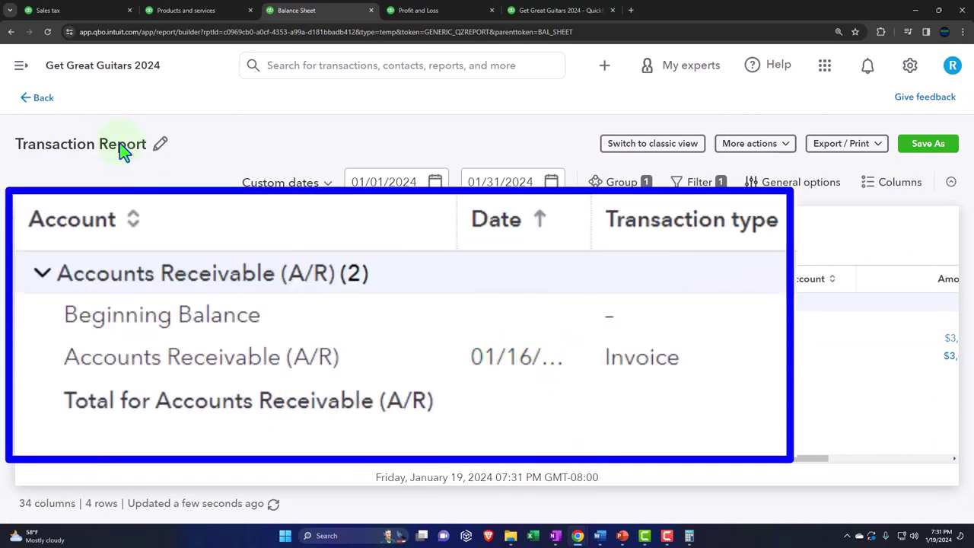
pyautogui.click(38, 99)
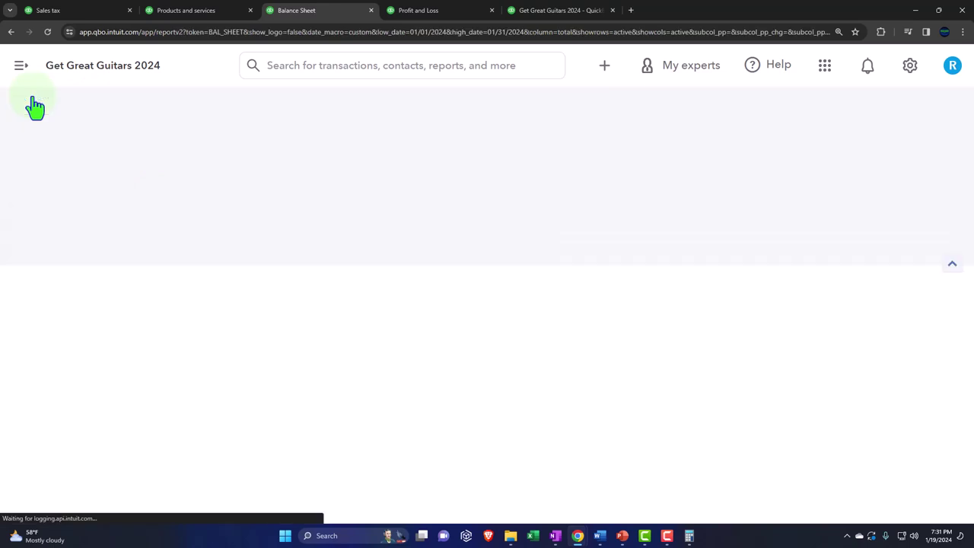
# Duplicate the Trial Balance browser tab and open the list of reports in the copy.
pyautogui.click(556, 15)
pyautogui.rightClick(556, 15)
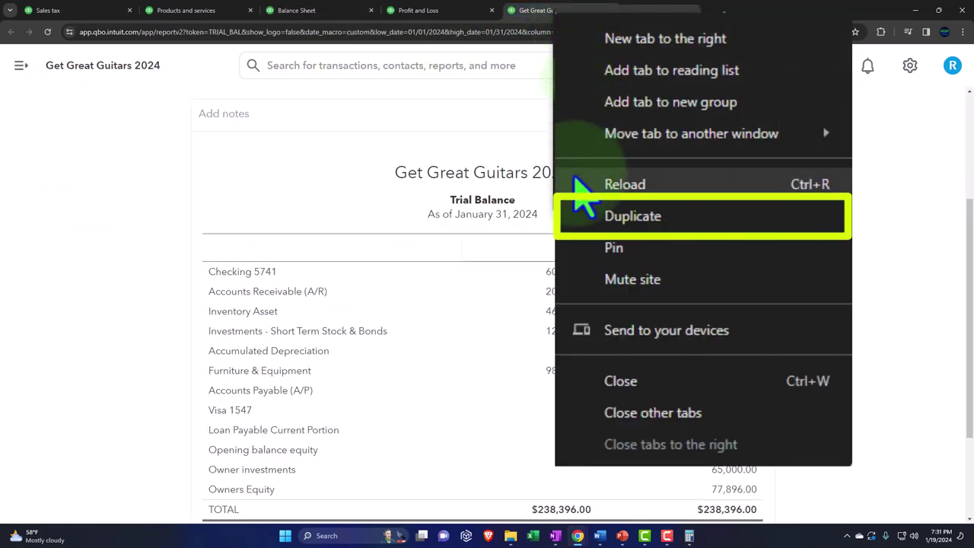
pyautogui.click(730, 228)
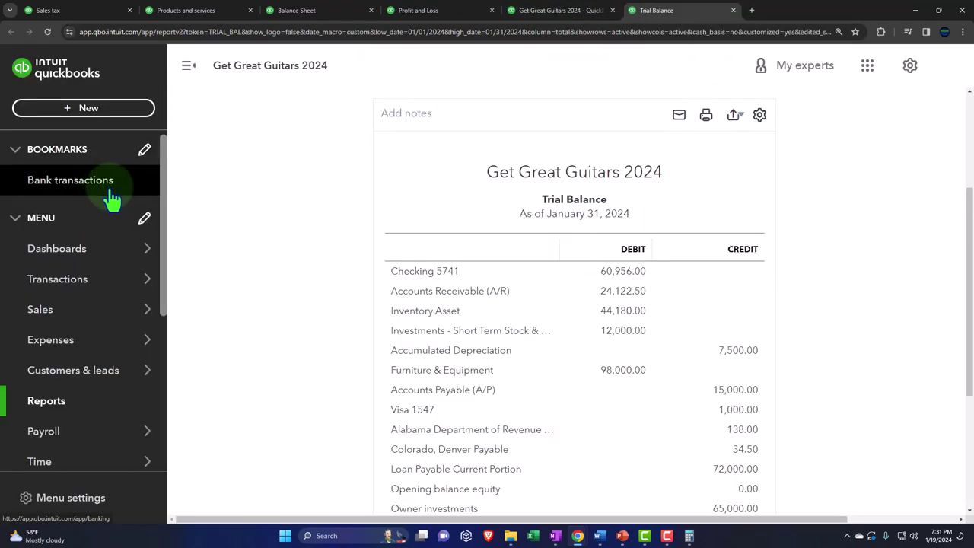
pyautogui.moveTo(80, 311)
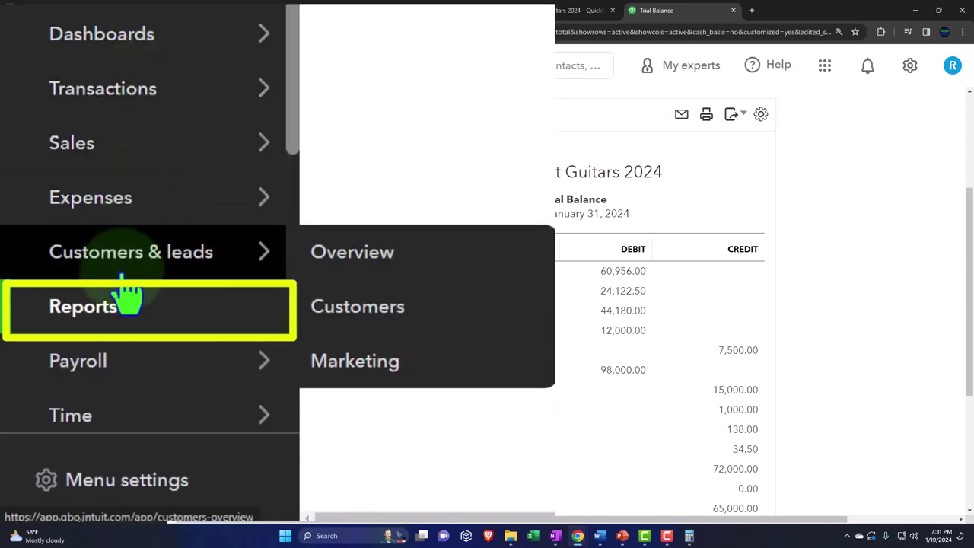
pyautogui.click(122, 325)
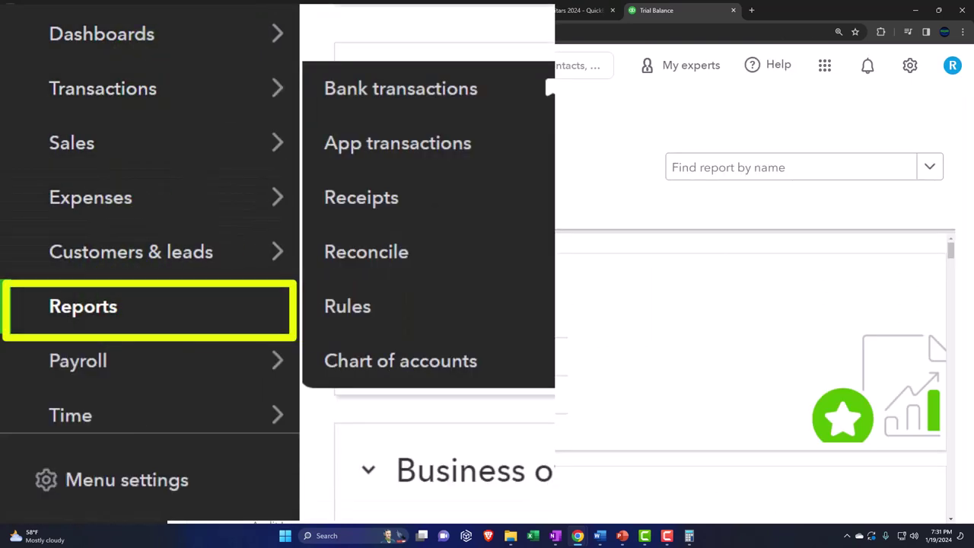
pyautogui.hotkey('ctrl', '-')
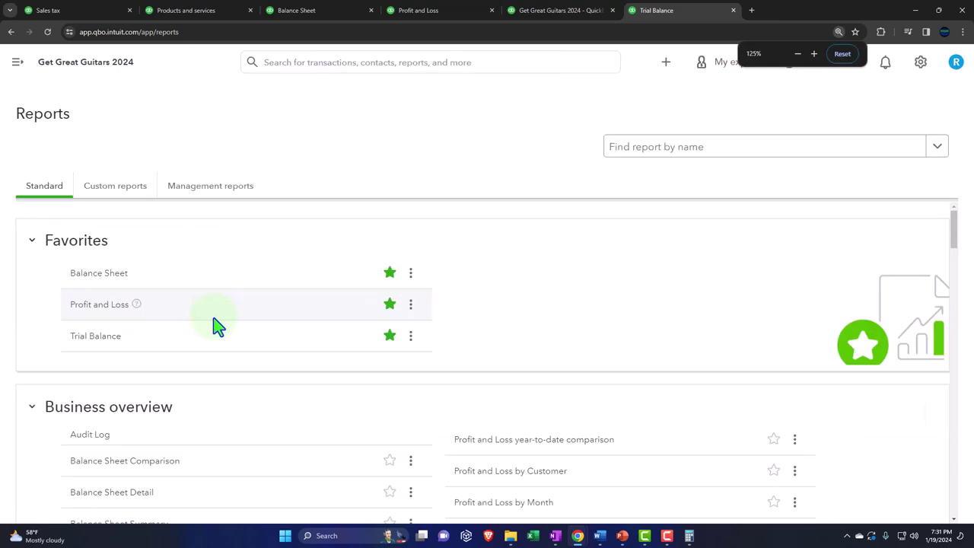
# Open the Customer Balance Detail report from the Who owes you section and examine the customer balances and total.
pyautogui.scroll(-8, 217, 323)
pyautogui.scroll(-1, 217, 323)
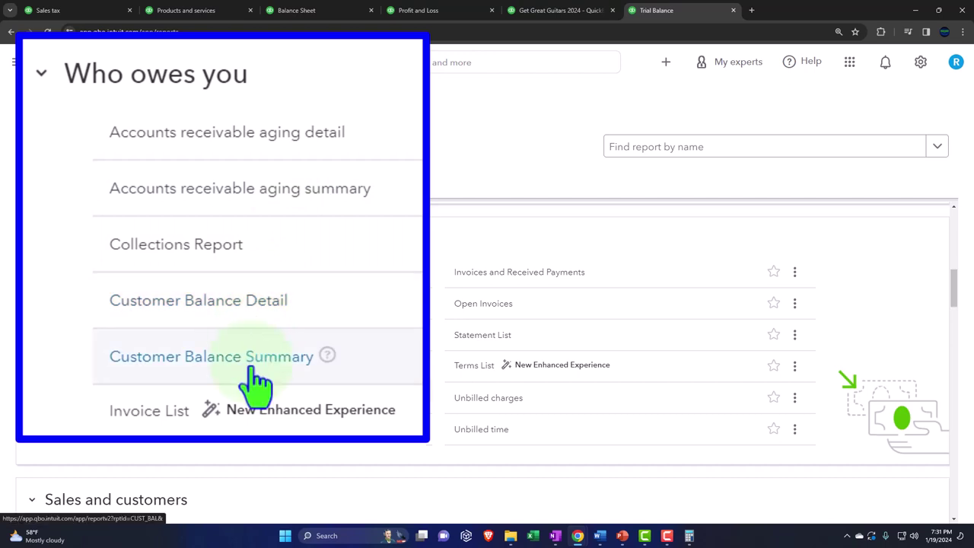
pyautogui.click(242, 303)
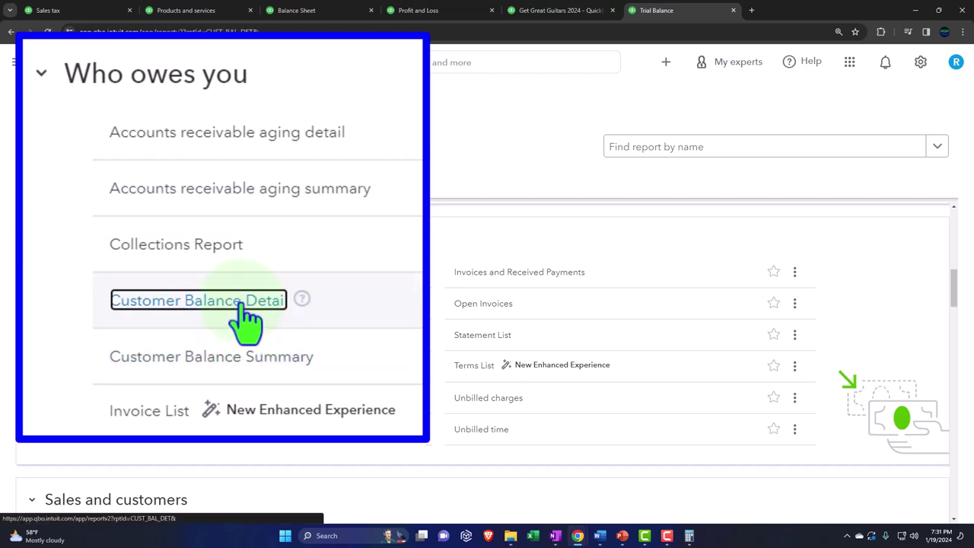
pyautogui.scroll(1, 171, 291)
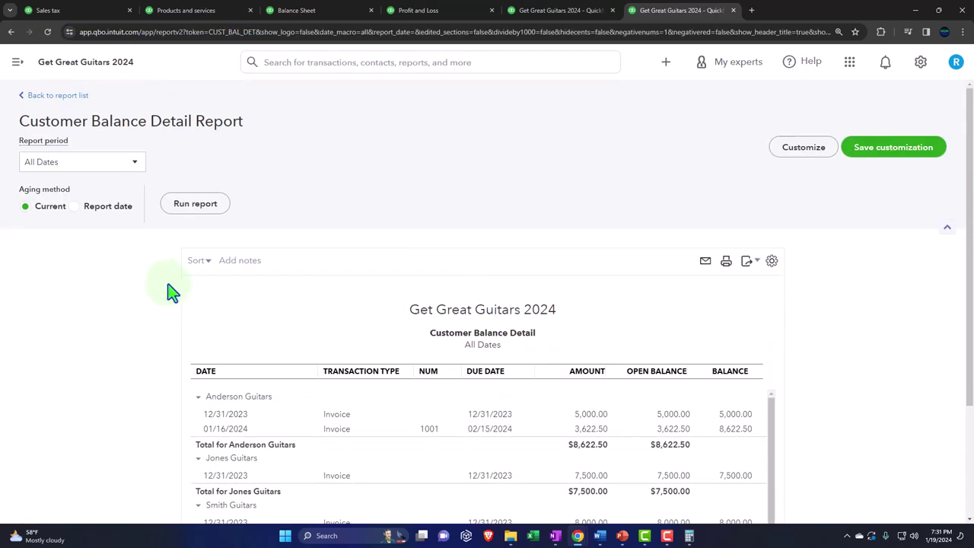
pyautogui.scroll(-3, 150, 269)
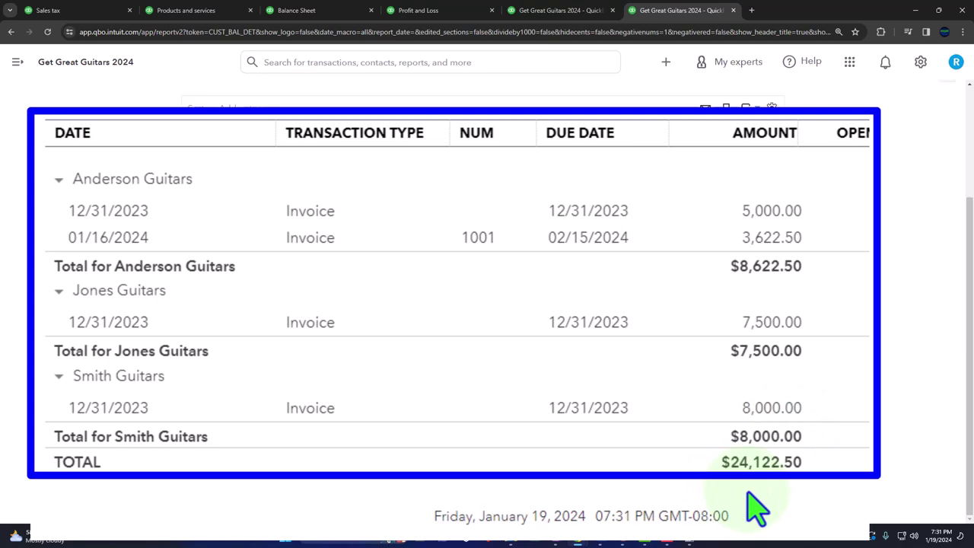
# Return to the Balance Sheet and examine the Inventory Asset amount under Other Current Assets.
pyautogui.click(326, 12)
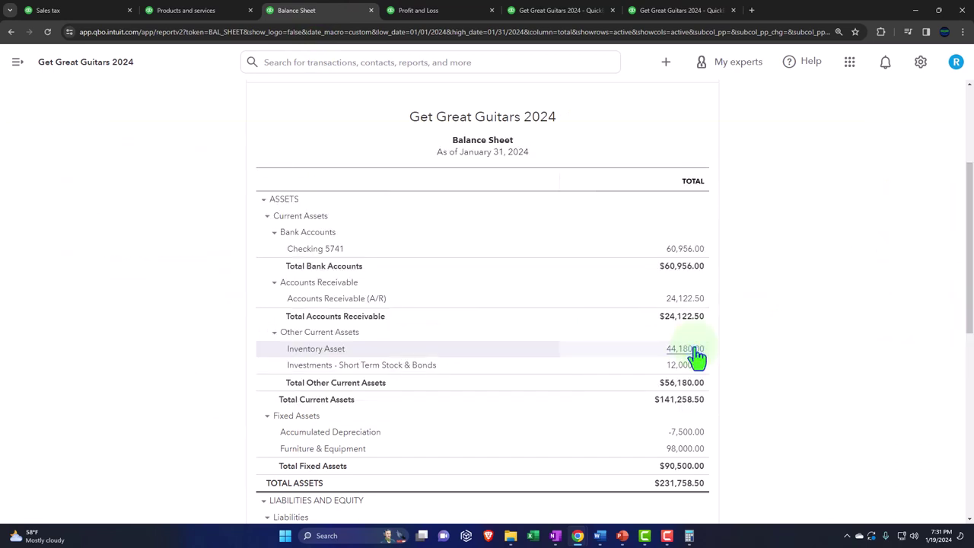
pyautogui.scroll(-1, 695, 354)
pyautogui.hotkey('ctrl', '+')
pyautogui.scroll(-1, 687, 312)
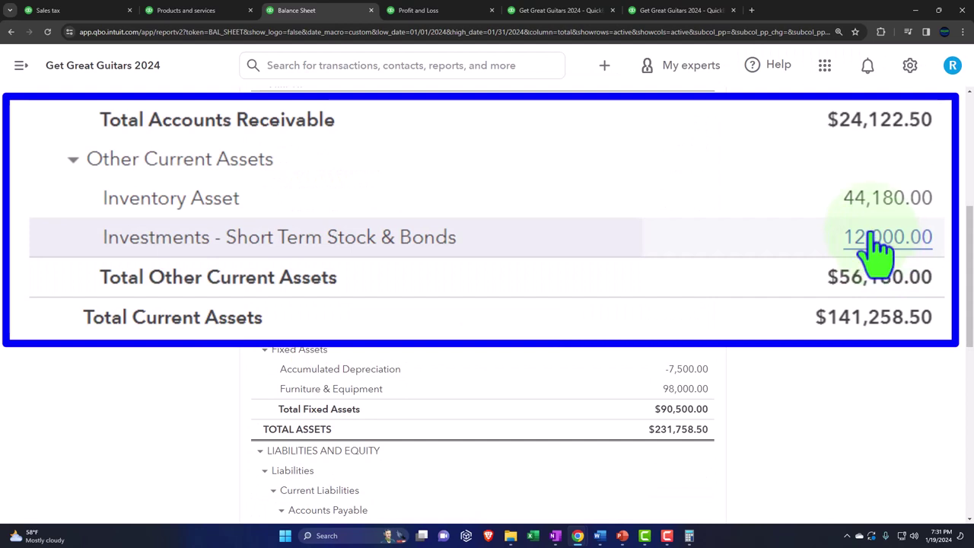
pyautogui.click(871, 209)
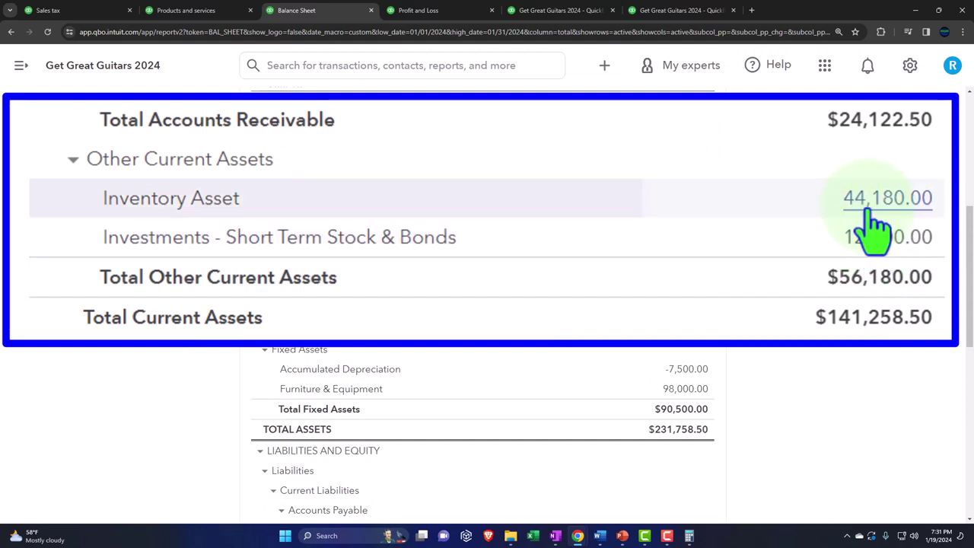
# Duplicate the Customer Balance Detail report into a new browser tab.
pyautogui.click(666, 11)
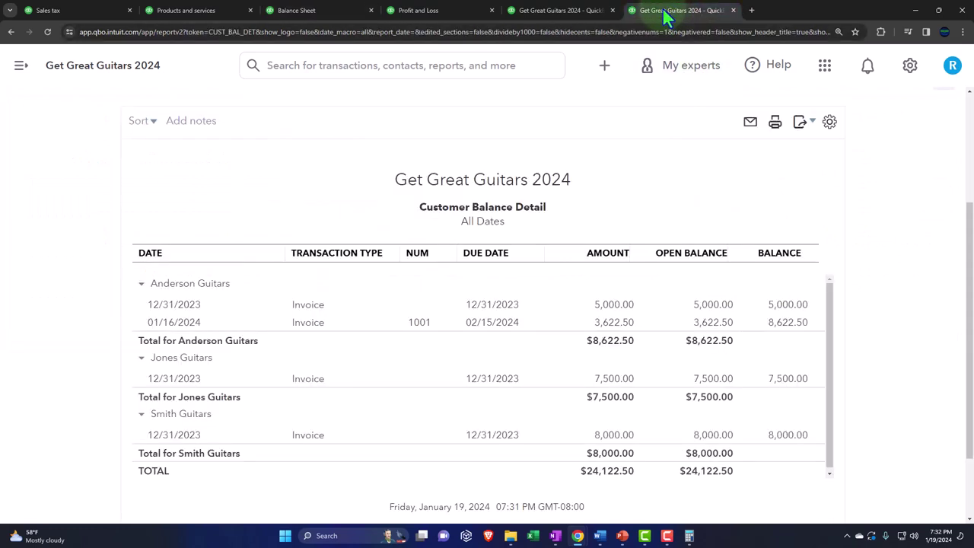
pyautogui.rightClick(664, 16)
pyautogui.click(691, 97)
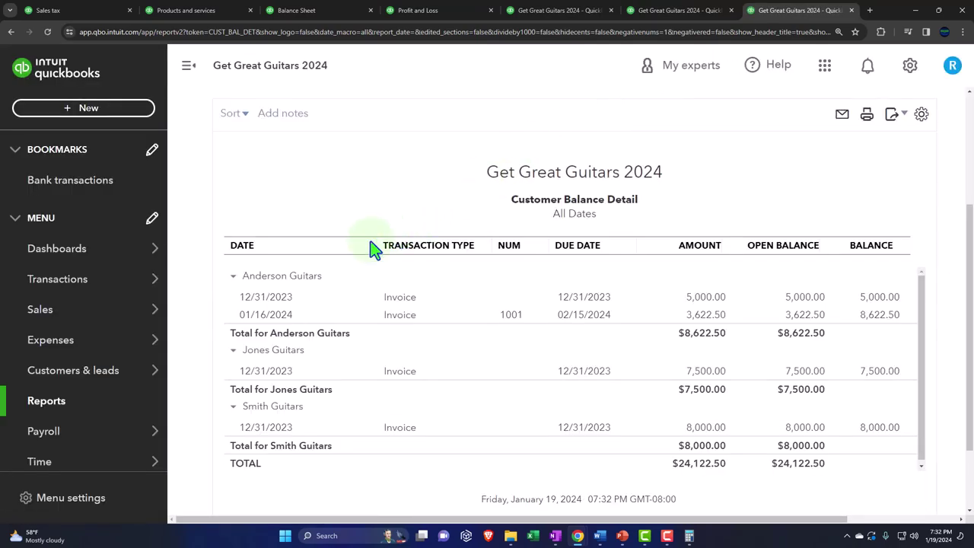
# Find the Inventory Valuation Summary in the reports list by searching for "inve" and open it in the duplicated tab.
pyautogui.click(59, 400)
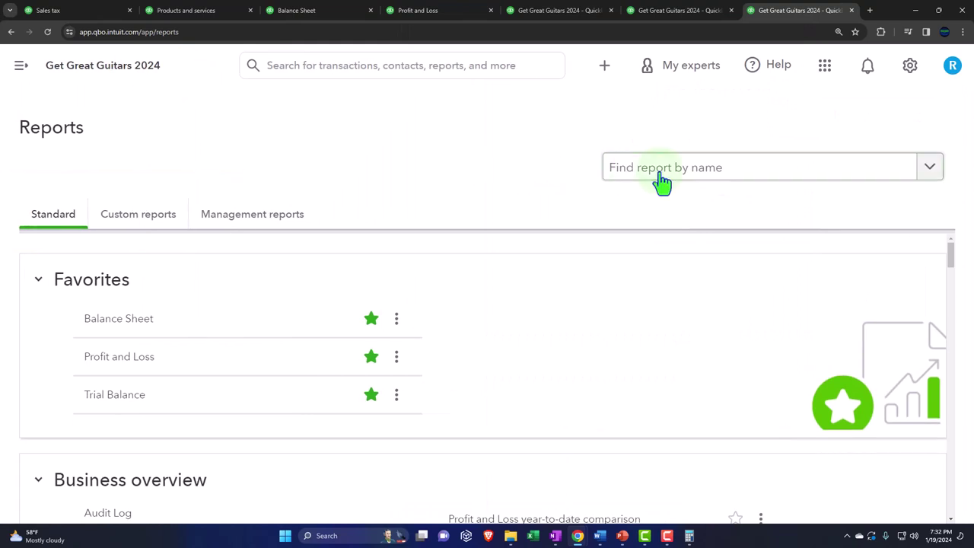
pyautogui.click(660, 172)
pyautogui.write('inve')
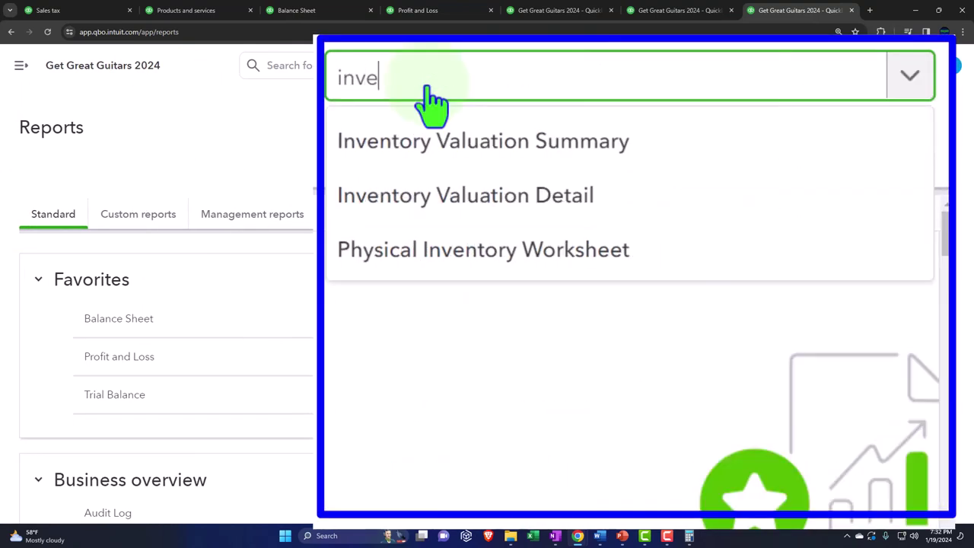
pyautogui.press('Down')
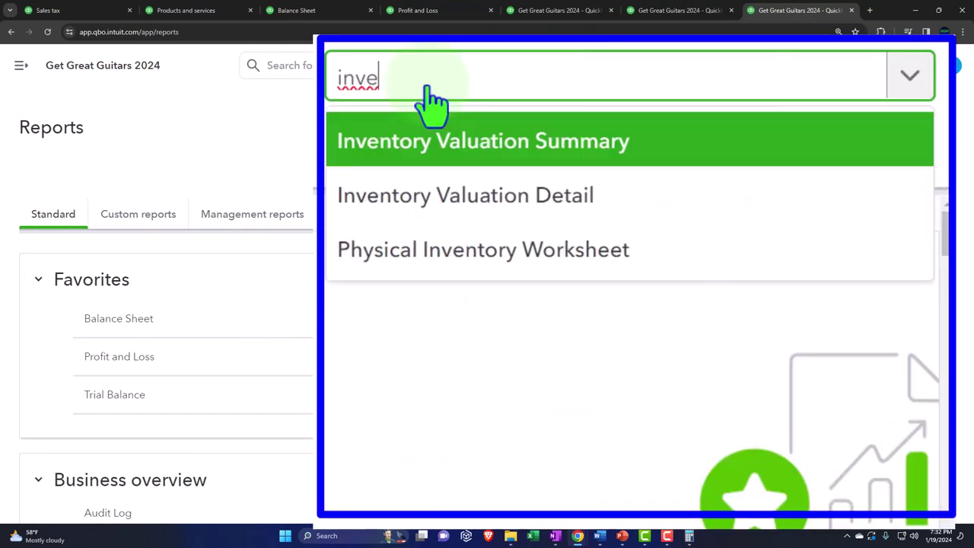
pyautogui.press('Return')
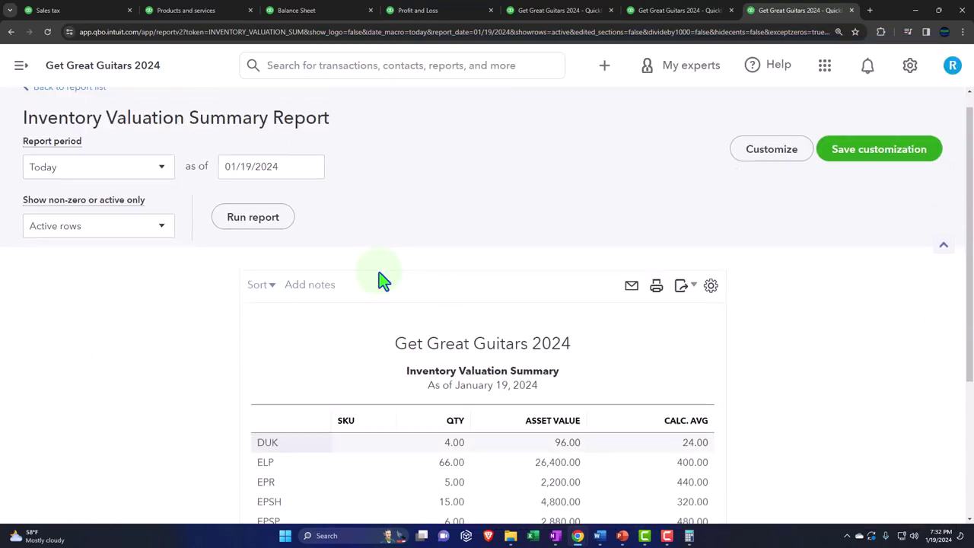
# Run the Inventory Valuation Summary as of 01/31/2024.
pyautogui.click(293, 168)
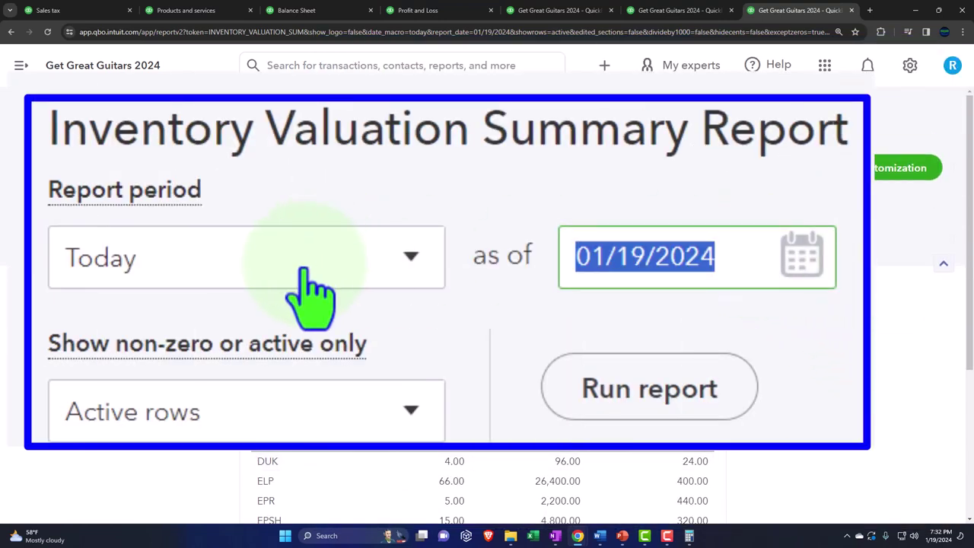
pyautogui.write('0103124')
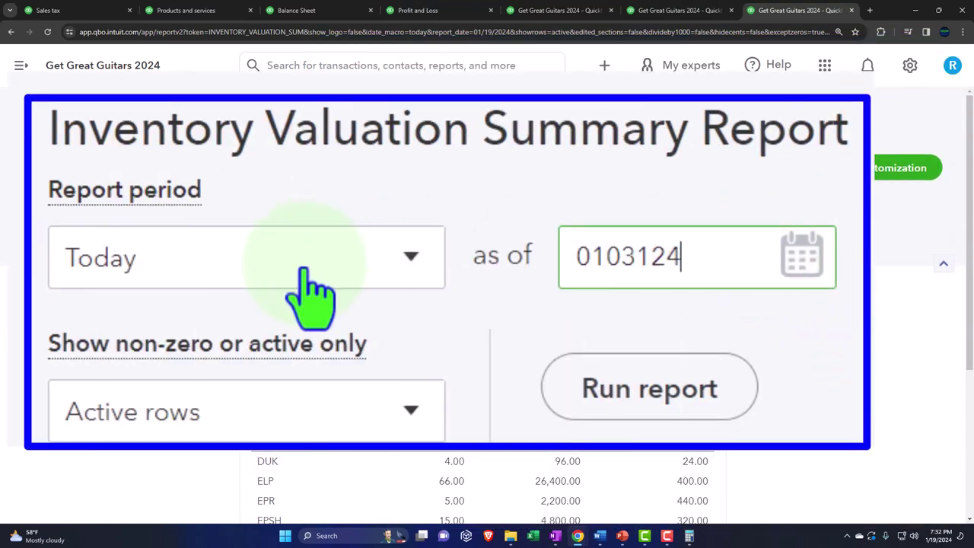
pyautogui.press('BackSpace')
pyautogui.press('BackSpace')
pyautogui.press('BackSpace')
pyautogui.press('BackSpace')
pyautogui.press('BackSpace')
pyautogui.press('BackSpace')
pyautogui.press('BackSpace')
pyautogui.click(619, 283)
pyautogui.write('013')
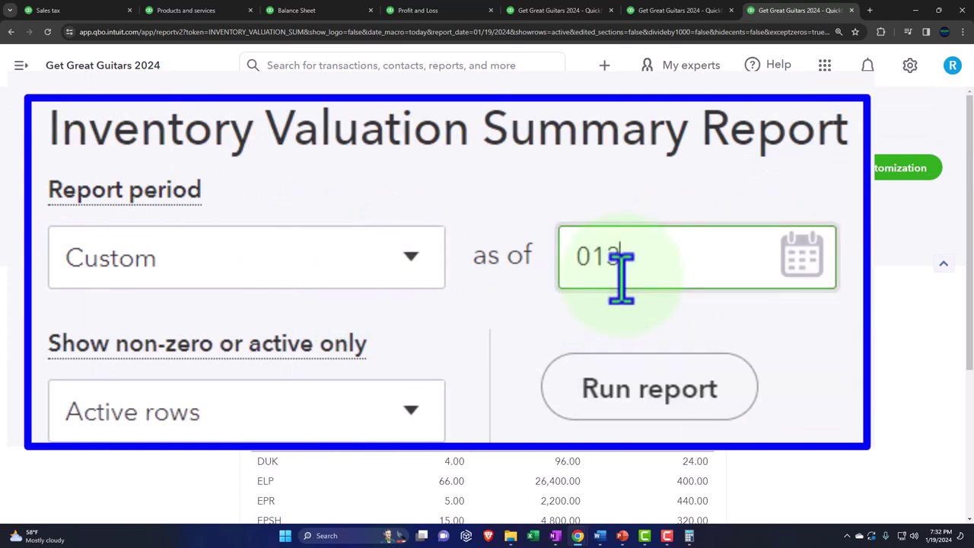
pyautogui.write('124')
pyautogui.click(250, 238)
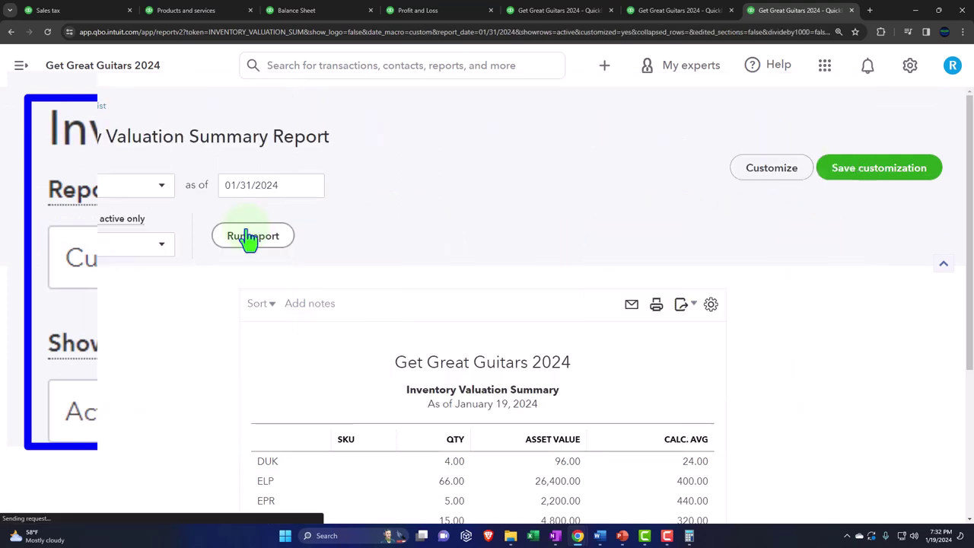
# Compare the total asset value in the Inventory Valuation Summary with the Inventory Asset line on the Balance Sheet.
pyautogui.scroll(-3, 159, 294)
pyautogui.hotkey('ctrl', '+')
pyautogui.hotkey('ctrl', '+')
pyautogui.hotkey('ctrl', '+')
pyautogui.hotkey('ctrl', '+')
pyautogui.hotkey('ctrl', '+')
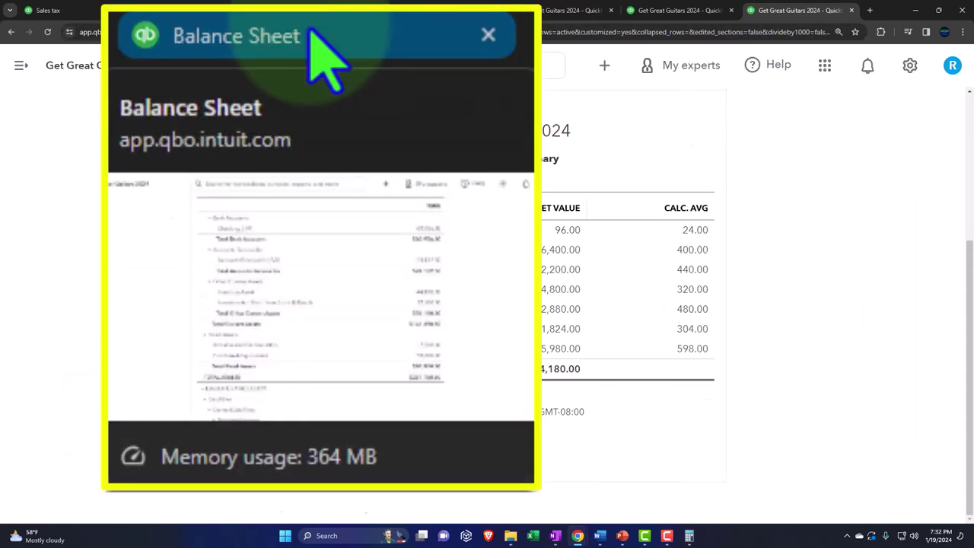
pyautogui.click(319, 8)
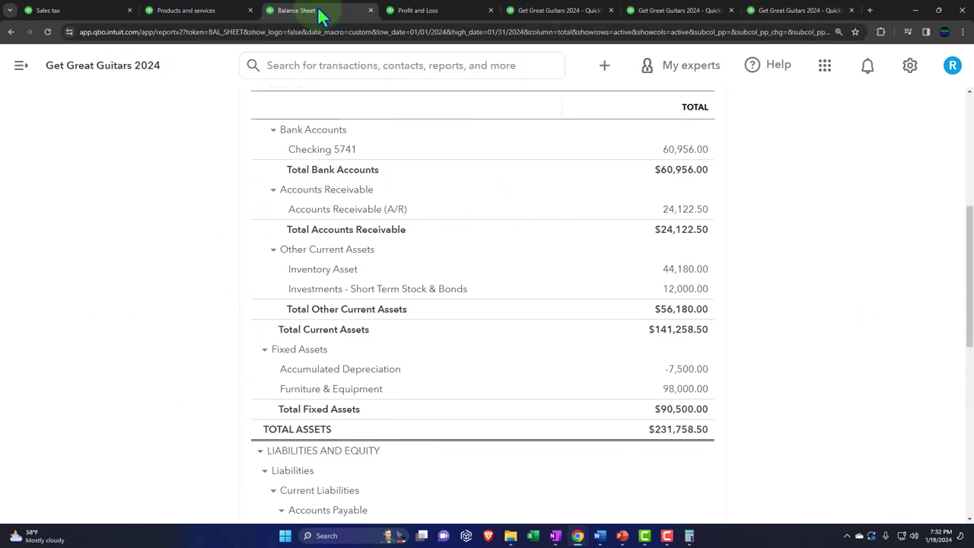
pyautogui.click(765, 10)
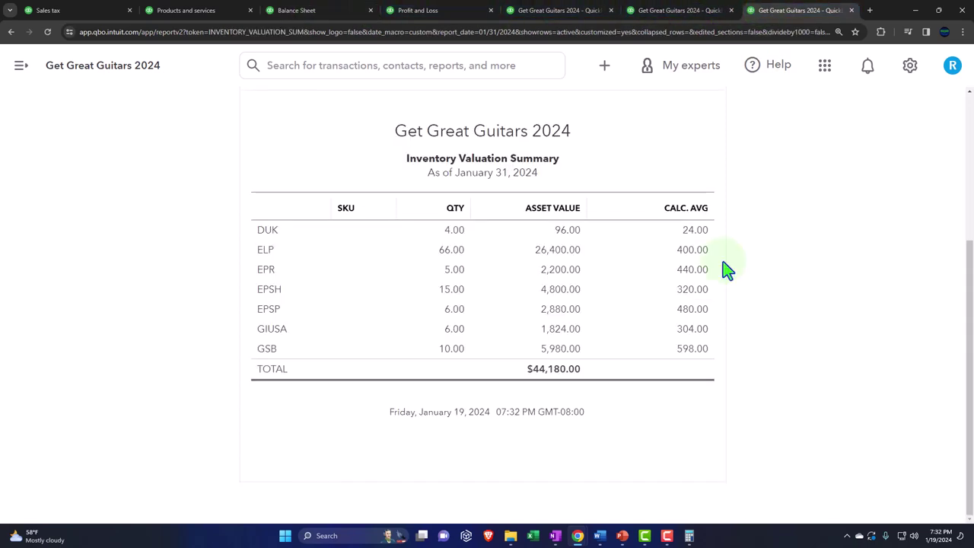
pyautogui.click(325, 15)
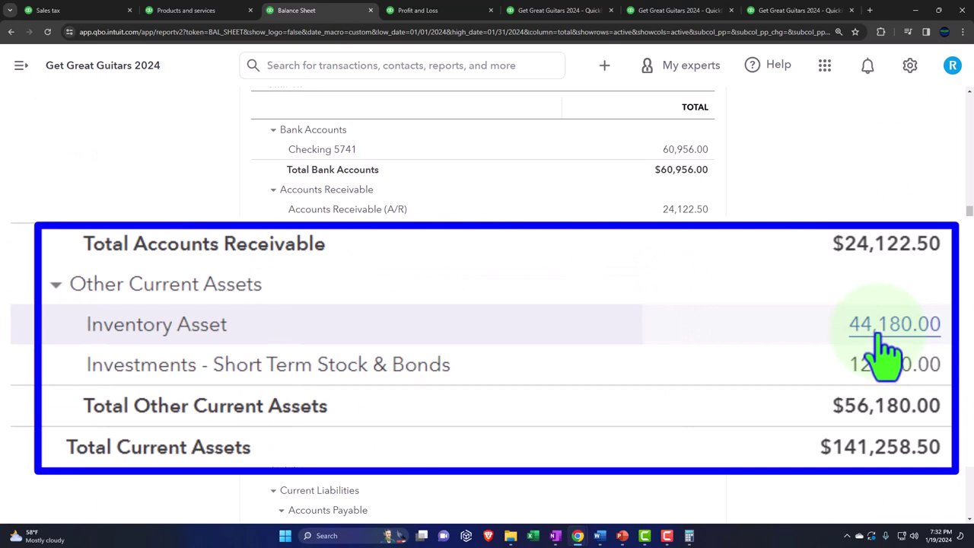
pyautogui.scroll(1, 683, 282)
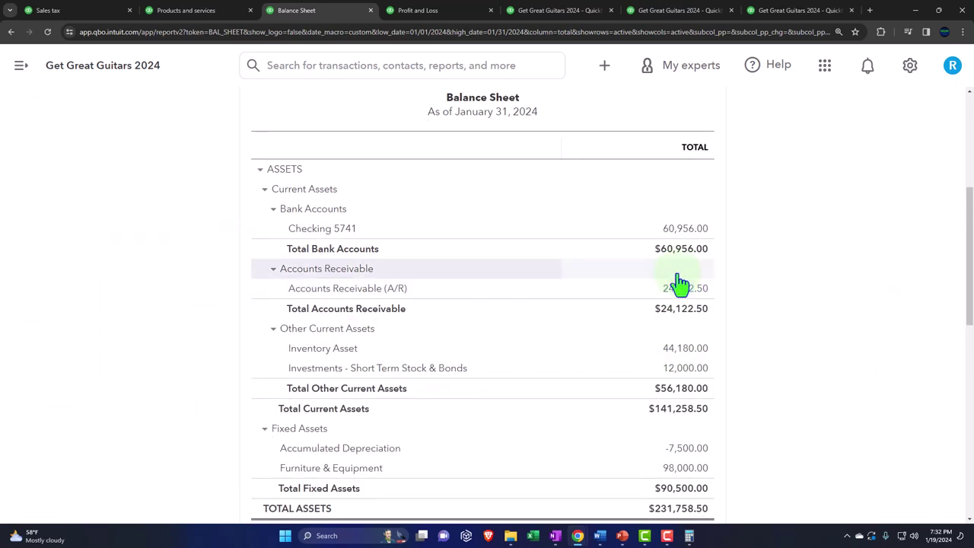
# In the browser tab showing sales tax settings, go to the All sales page and dismiss the payroll banner.
pyautogui.click(110, 12)
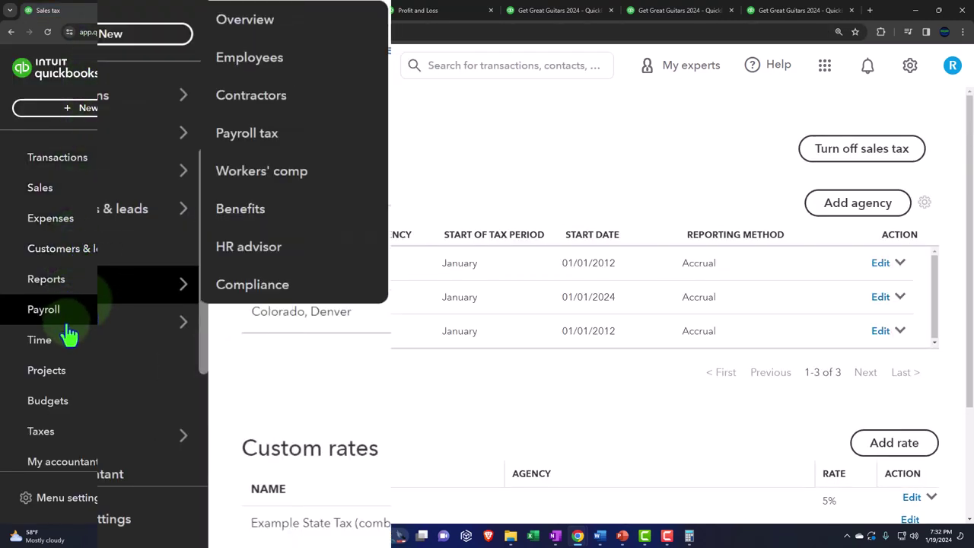
pyautogui.moveTo(70, 340)
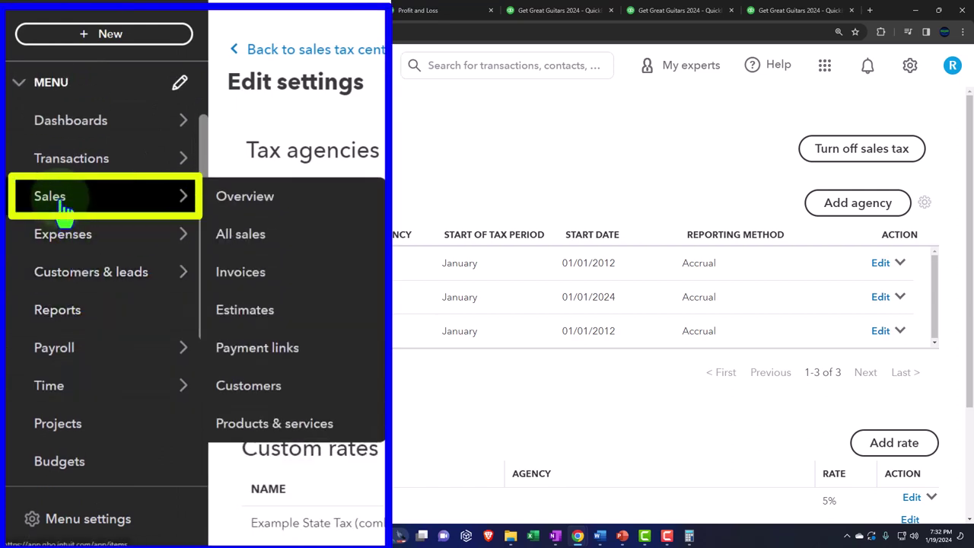
pyautogui.click(66, 207)
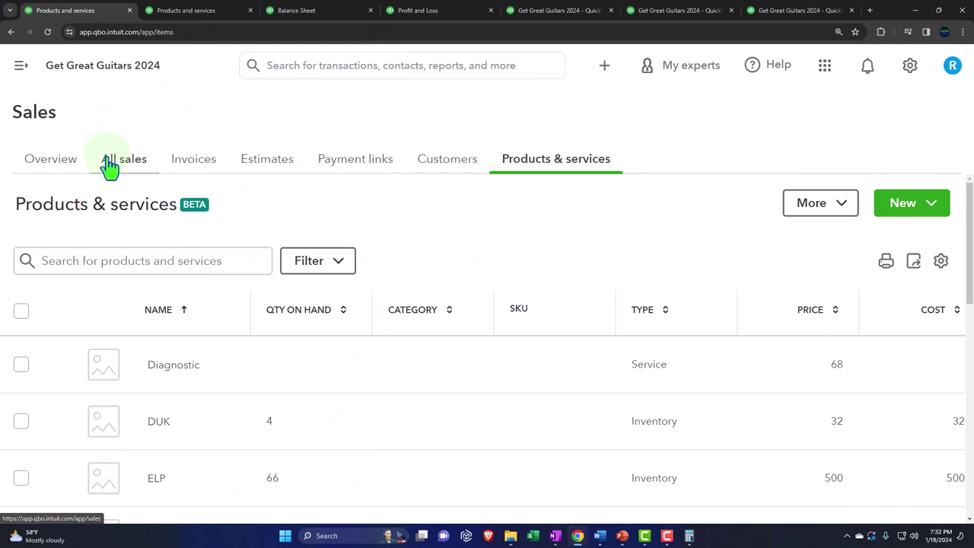
pyautogui.click(109, 166)
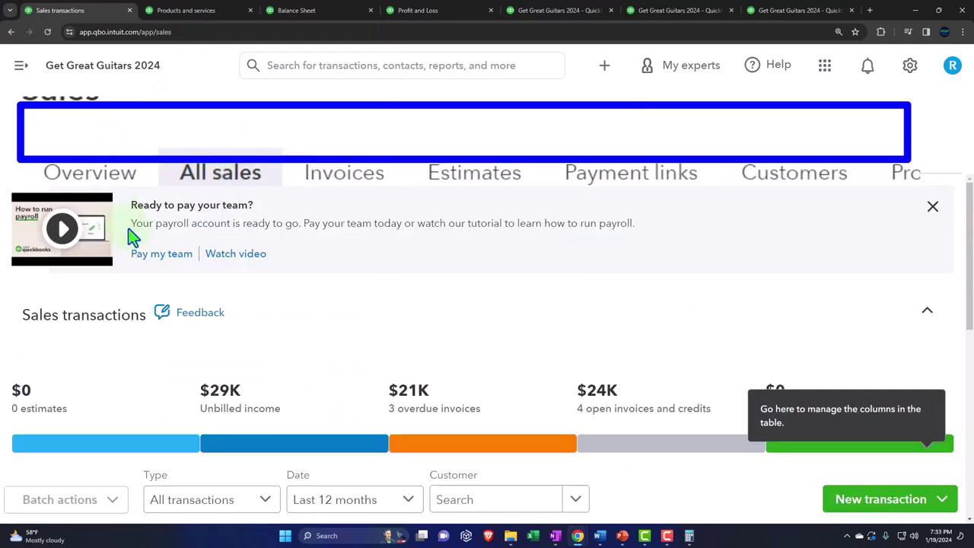
pyautogui.click(876, 185)
# Filter the sales transactions to show only Invoices.
pyautogui.scroll(-2, 244, 259)
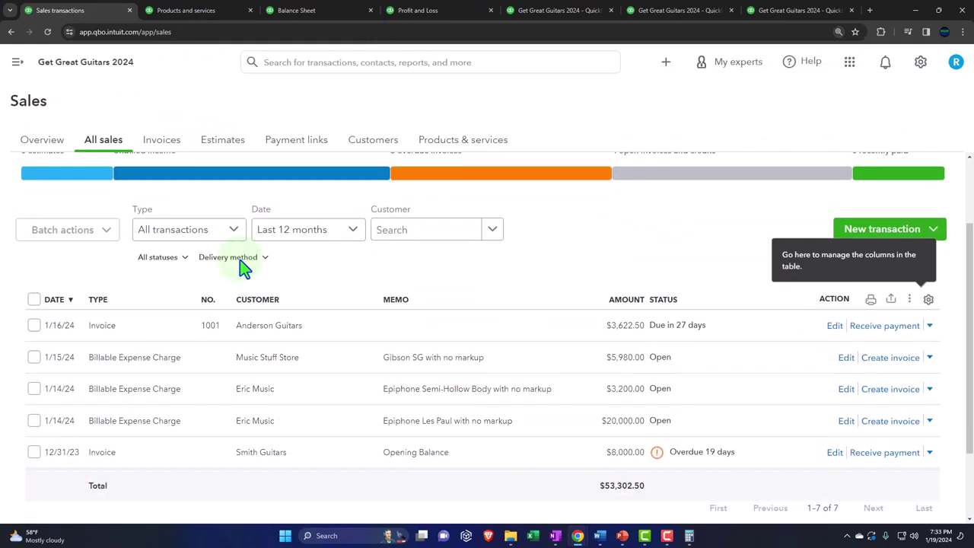
pyautogui.click(234, 229)
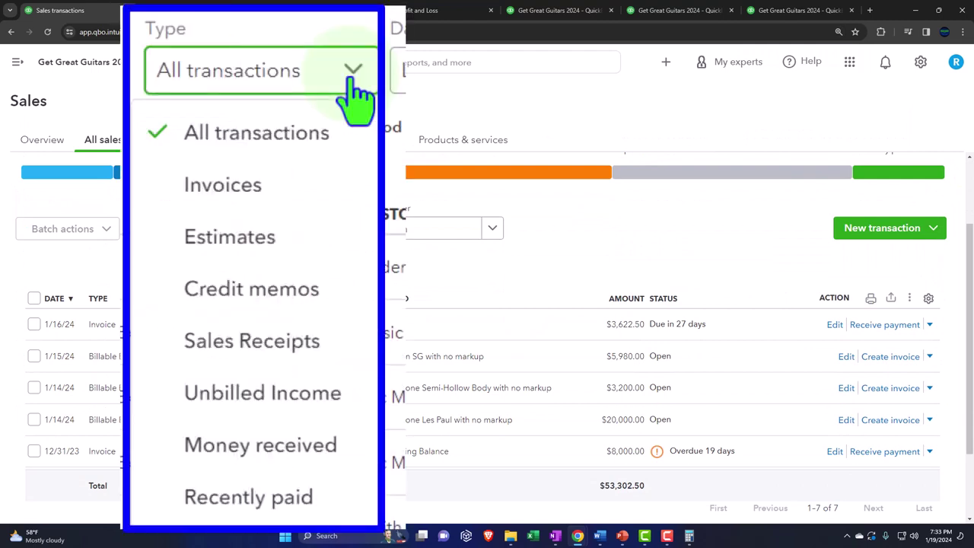
pyautogui.click(202, 290)
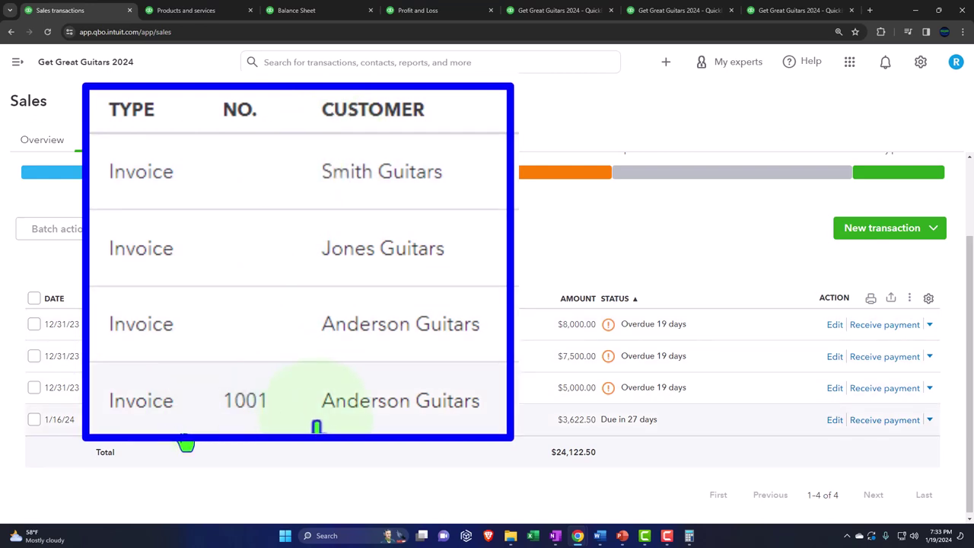
# Go to the Invoices page under Sales and dismiss the payment request banner.
pyautogui.scroll(2, 185, 440)
pyautogui.click(161, 143)
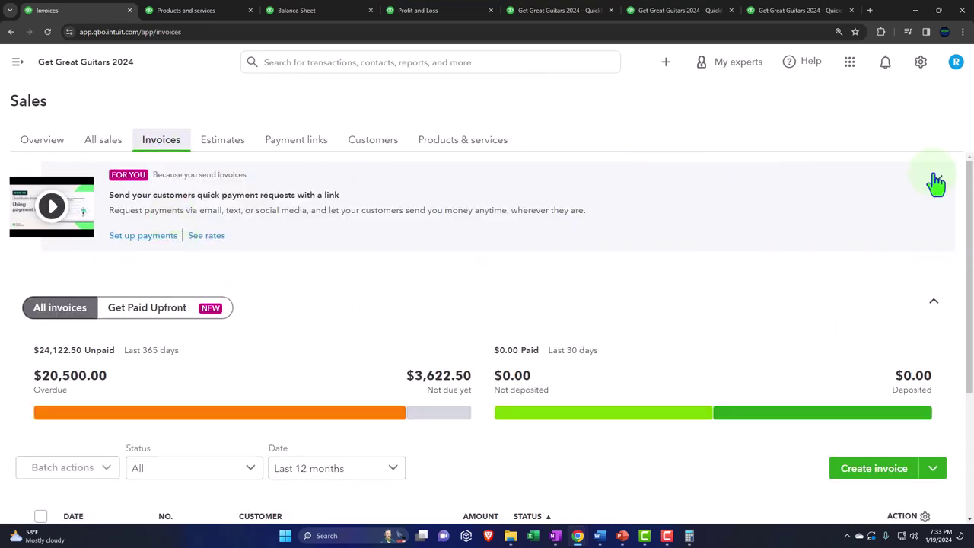
pyautogui.click(936, 181)
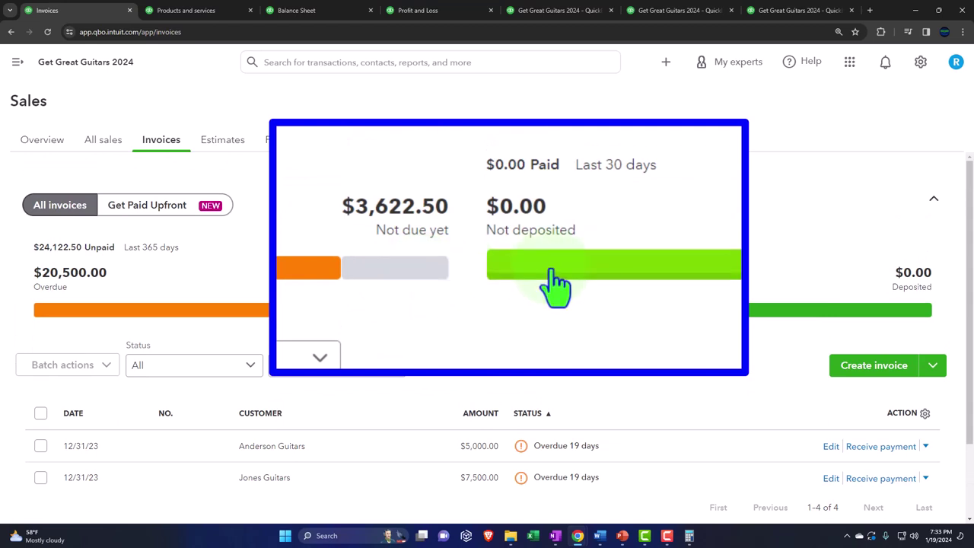
# Filter the invoice list to the Unpaid status and review the customers' invoices.
pyautogui.scroll(-1, 322, 330)
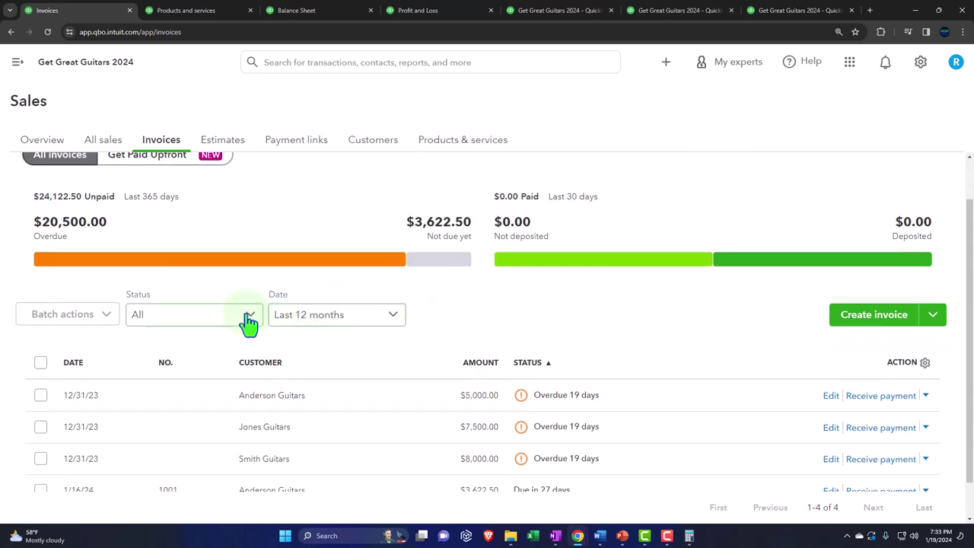
pyautogui.click(250, 323)
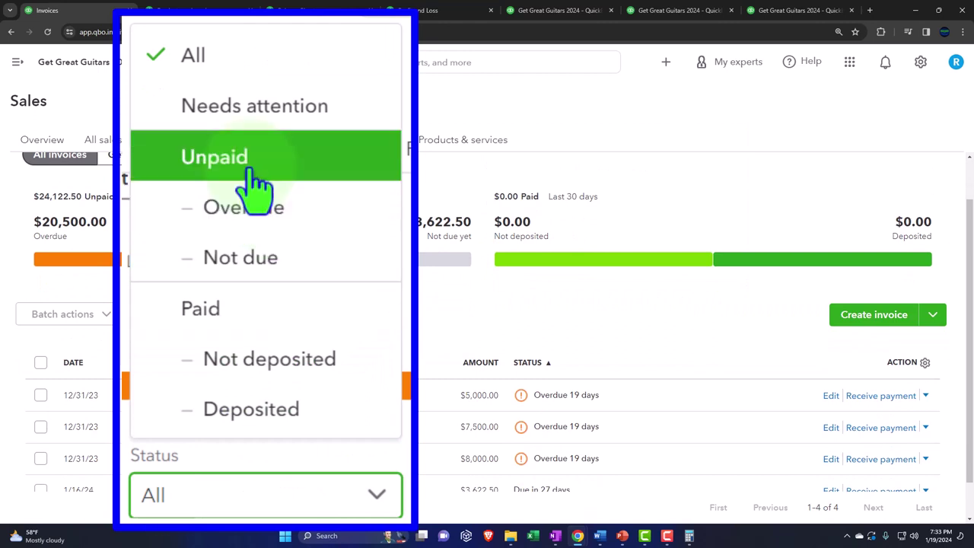
pyautogui.click(255, 183)
pyautogui.scroll(-1, 282, 322)
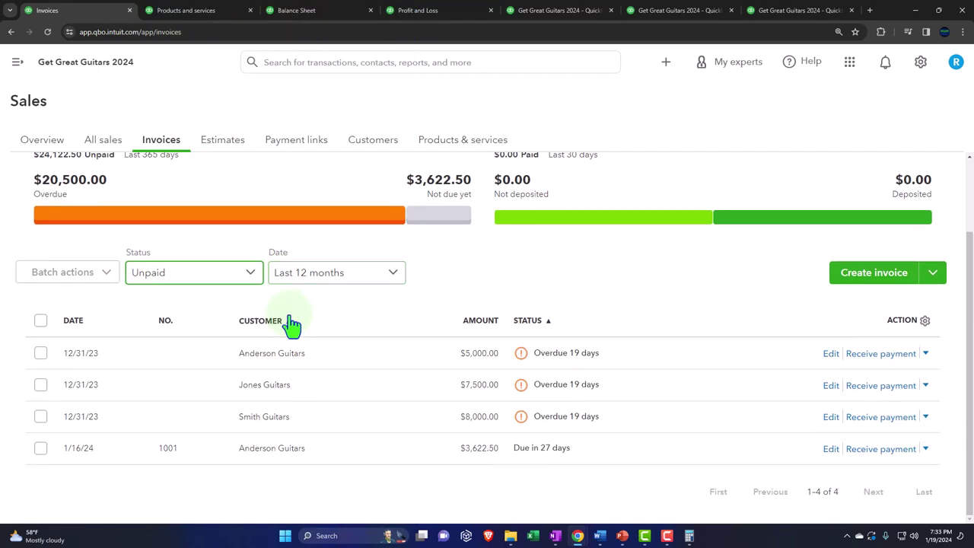
# Filter the Customers list to those with open invoices and credits, and dismiss the customer payments banner.
pyautogui.click(372, 148)
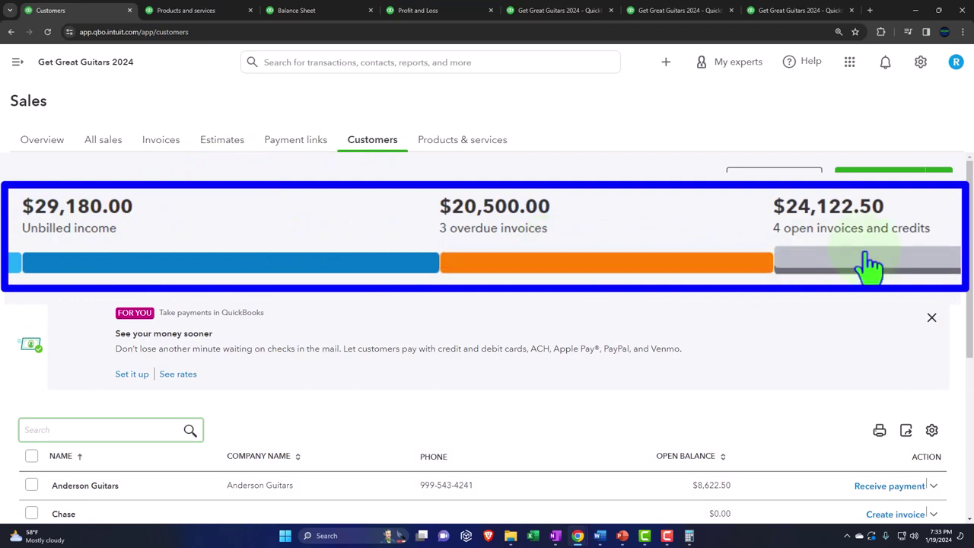
pyautogui.click(680, 253)
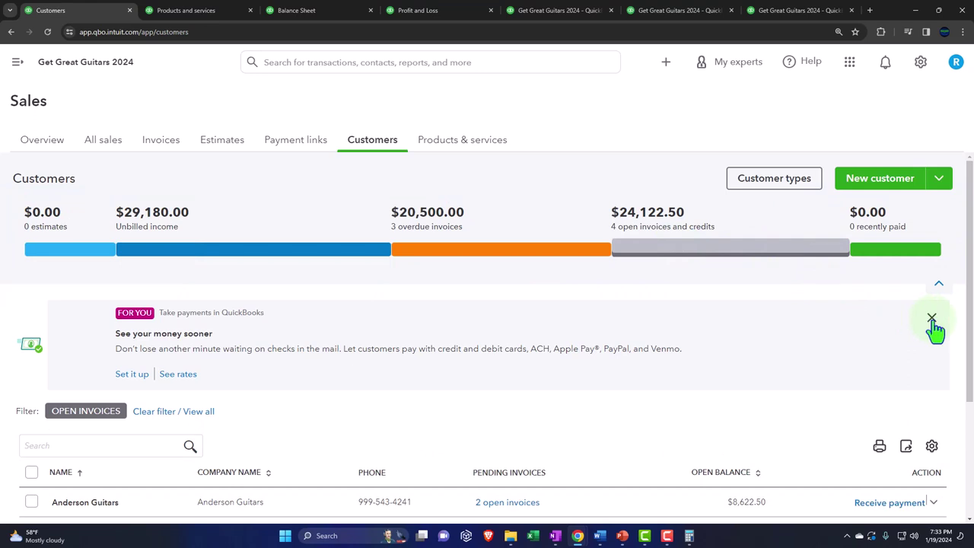
pyautogui.click(933, 319)
pyautogui.scroll(-1, 538, 326)
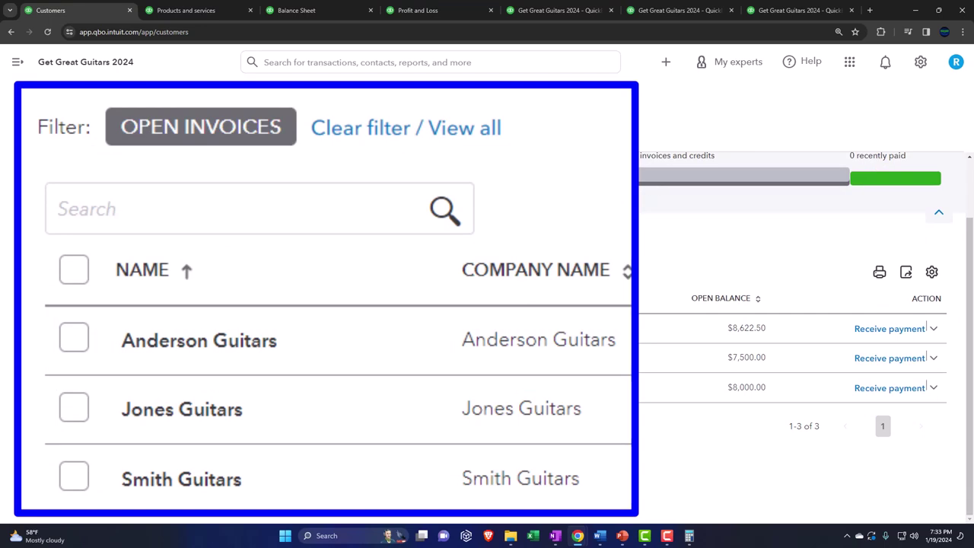
# Open the Anderson Guitars customer record and examine the actions available for invoice 1001.
pyautogui.click(107, 341)
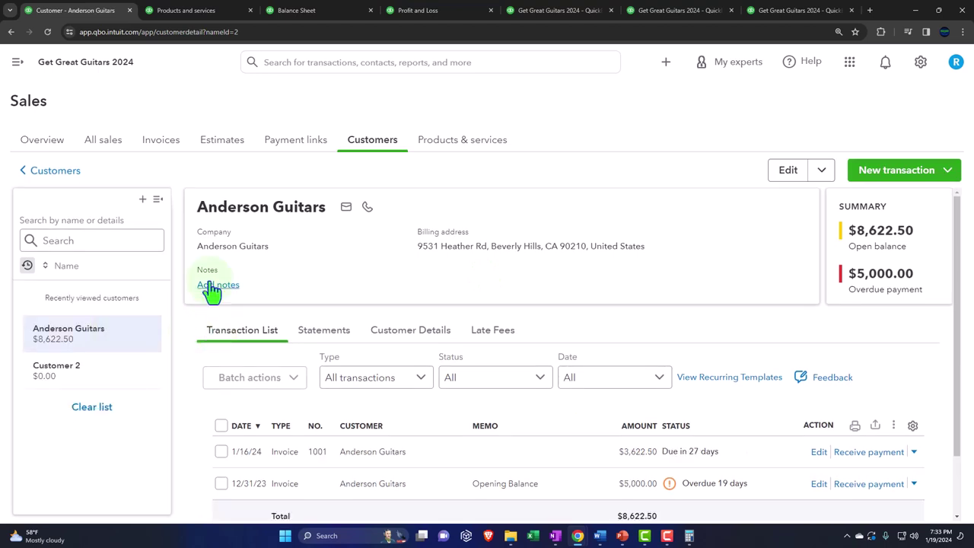
pyautogui.scroll(-2, 210, 290)
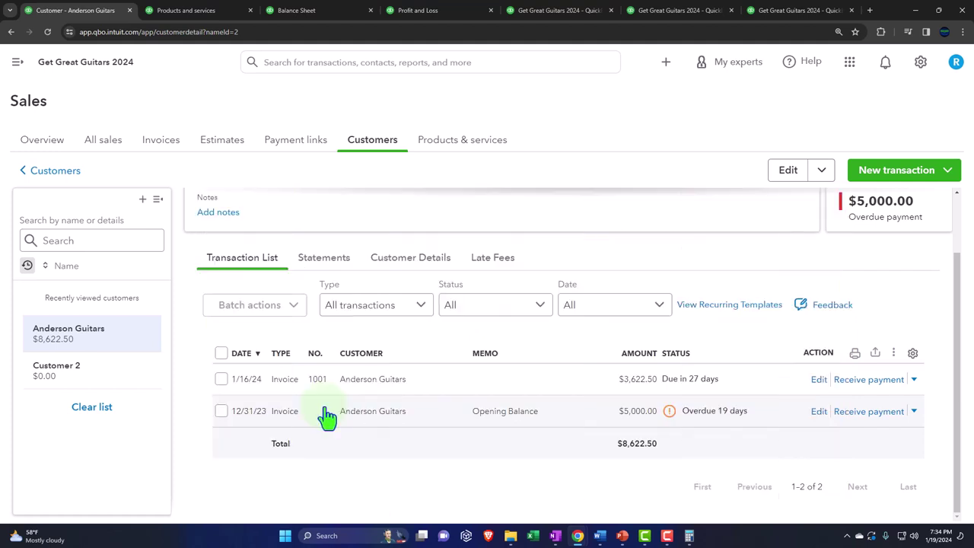
pyautogui.click(914, 381)
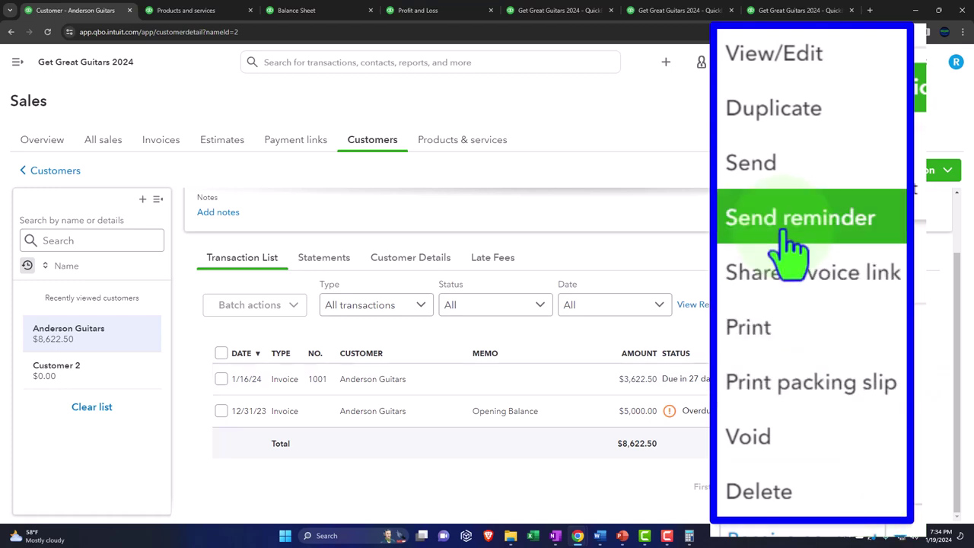
pyautogui.click(576, 503)
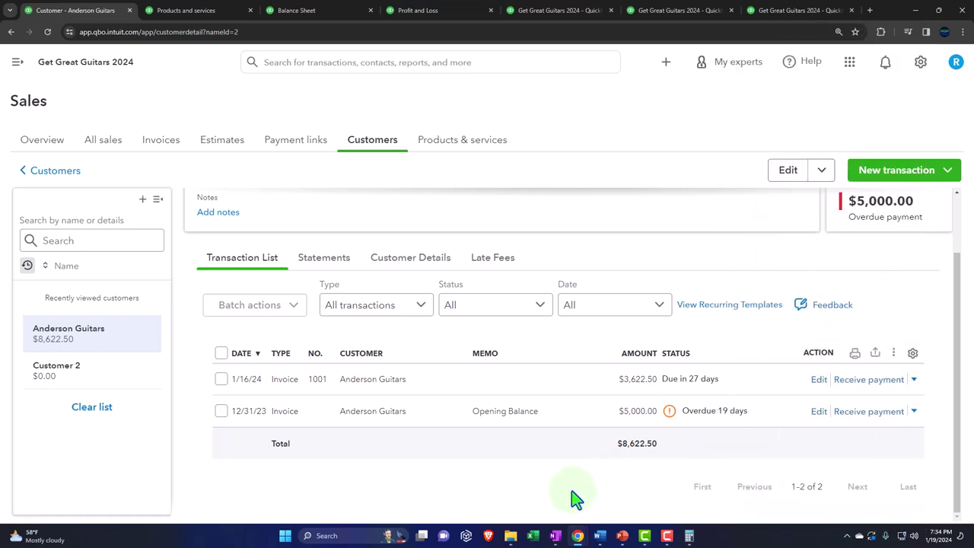
# Look up the Statement form among the new transaction options and close the list.
pyautogui.click(666, 62)
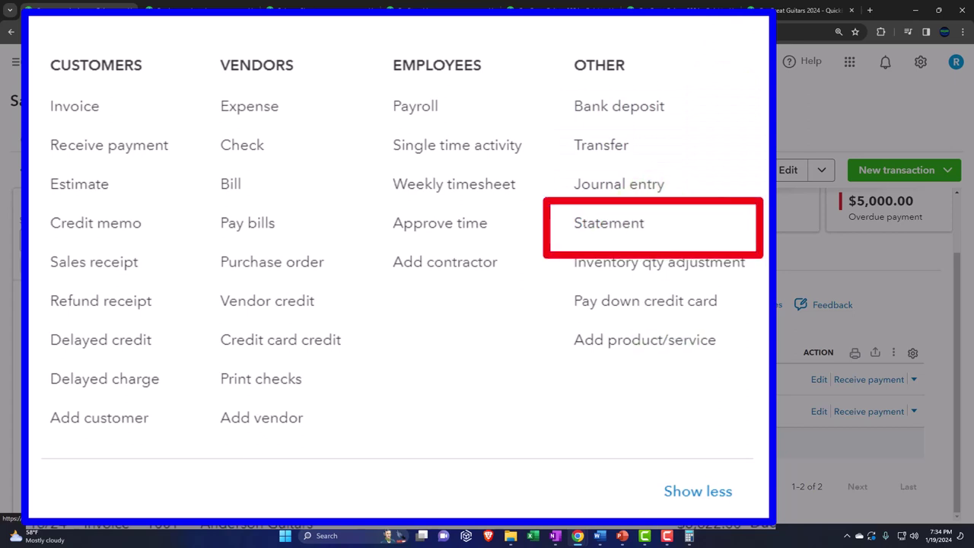
pyautogui.click(608, 510)
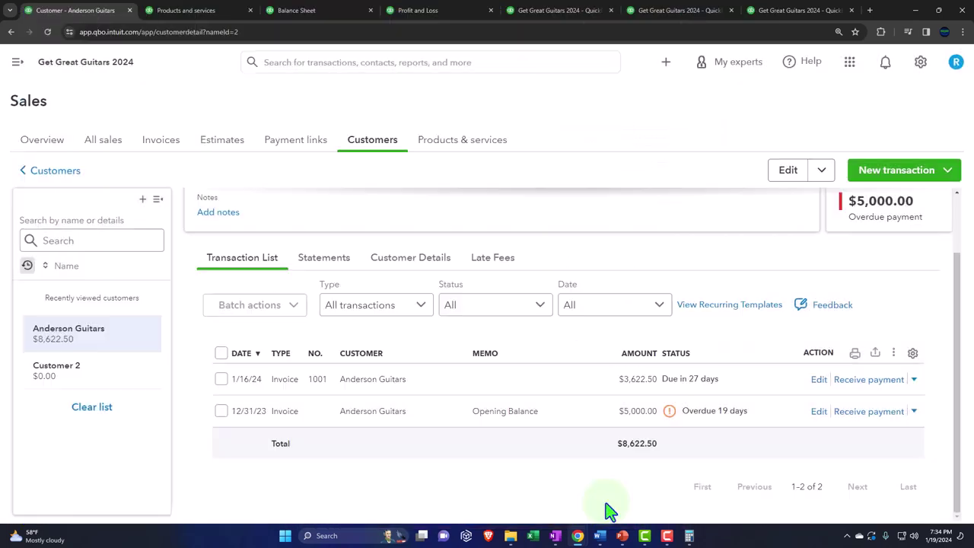
pyautogui.click(647, 401)
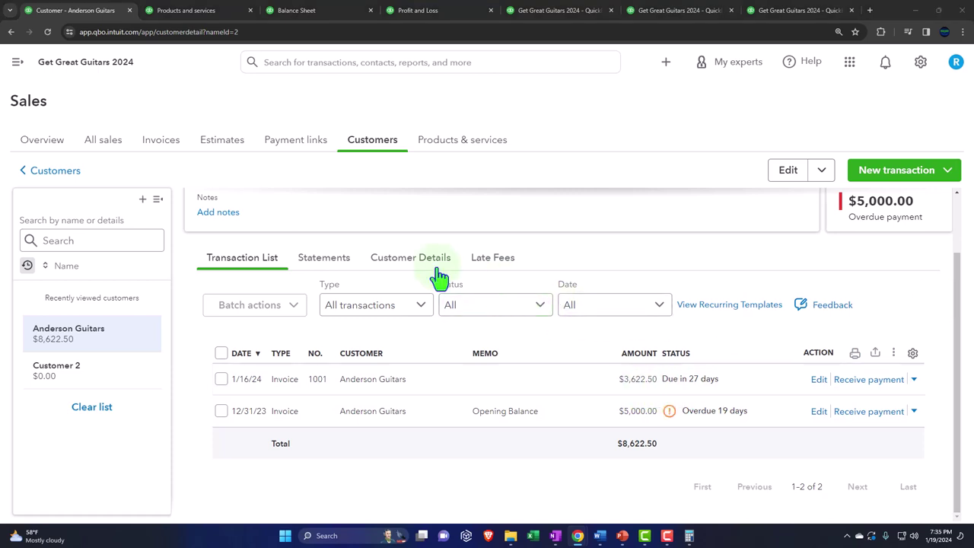
# Create a new customer invoice and choose Jones Guitars as the customer.
pyautogui.click(17, 67)
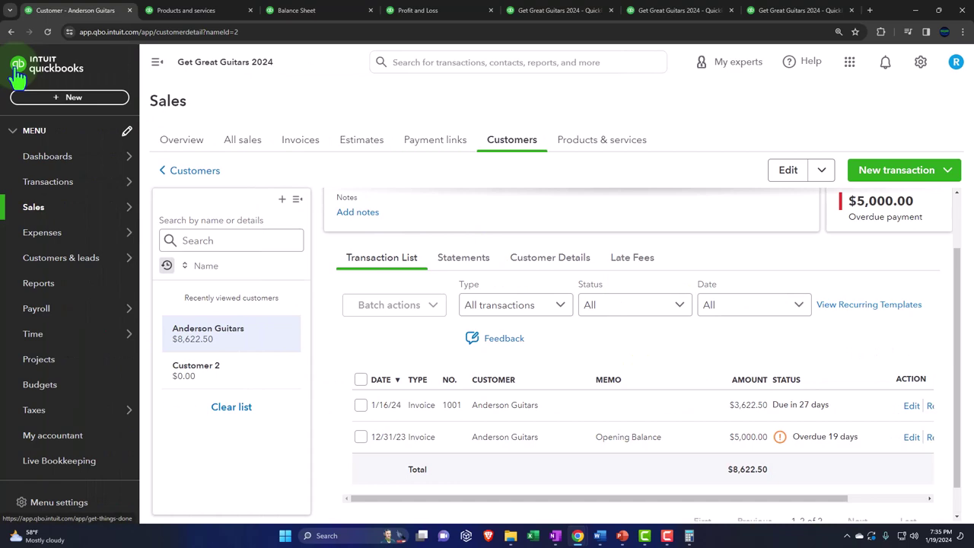
pyautogui.click(46, 97)
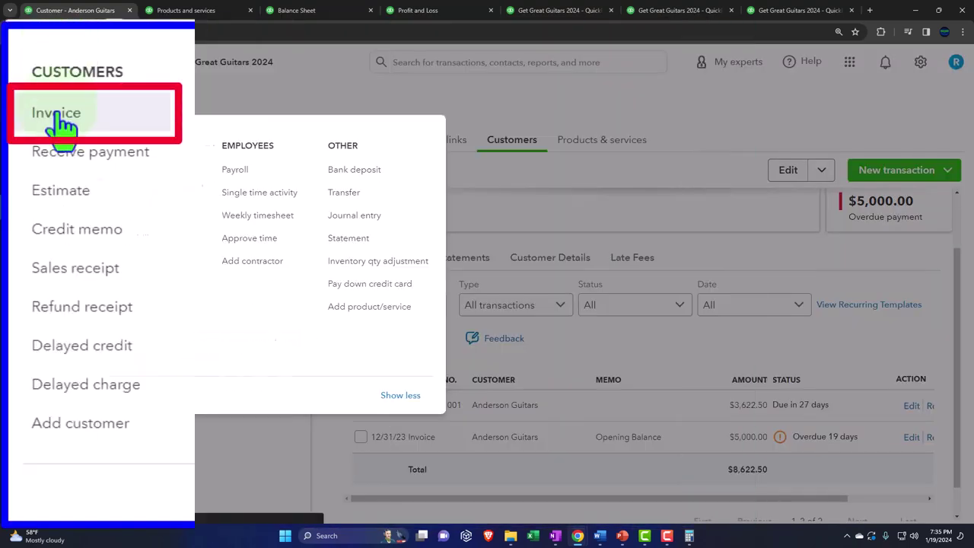
pyautogui.click(43, 173)
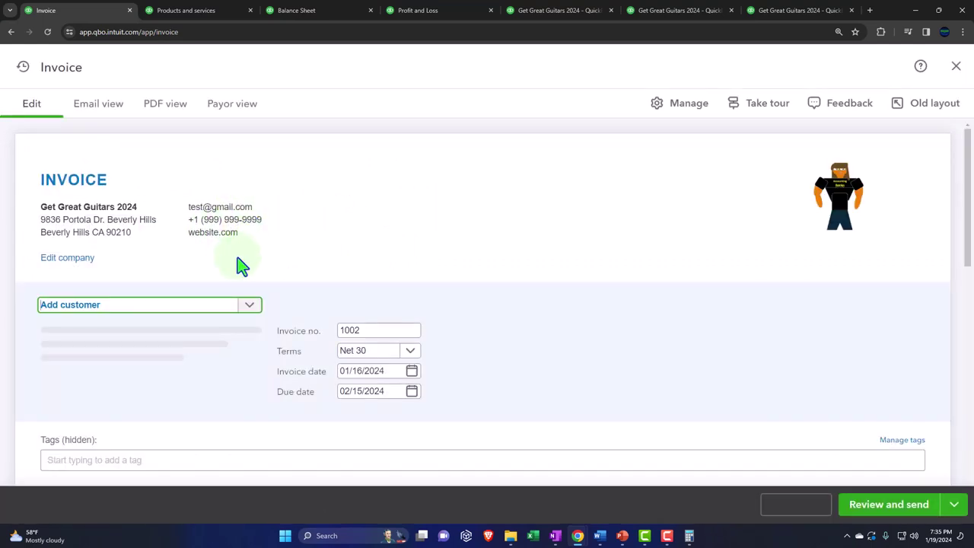
pyautogui.click(161, 307)
pyautogui.write('jone')
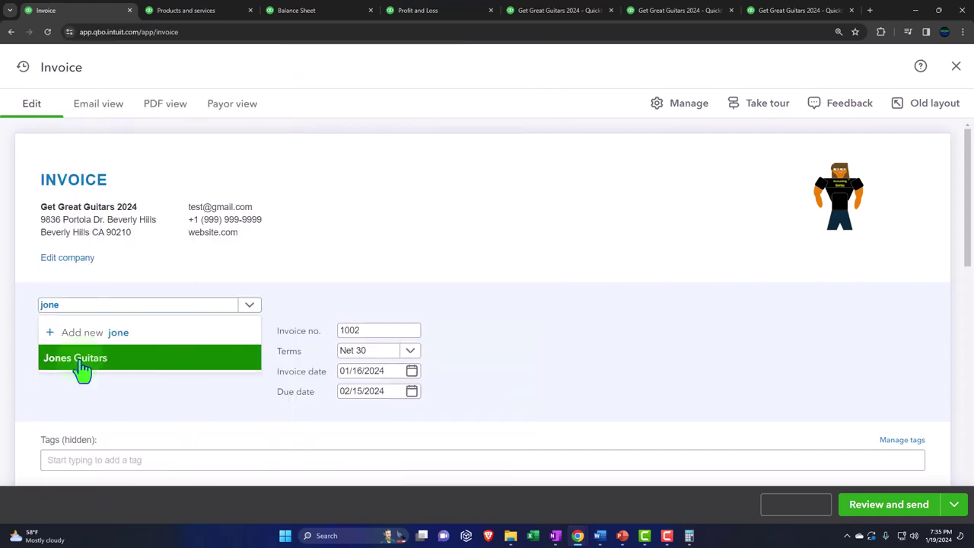
pyautogui.click(79, 359)
pyautogui.scroll(-1, 235, 267)
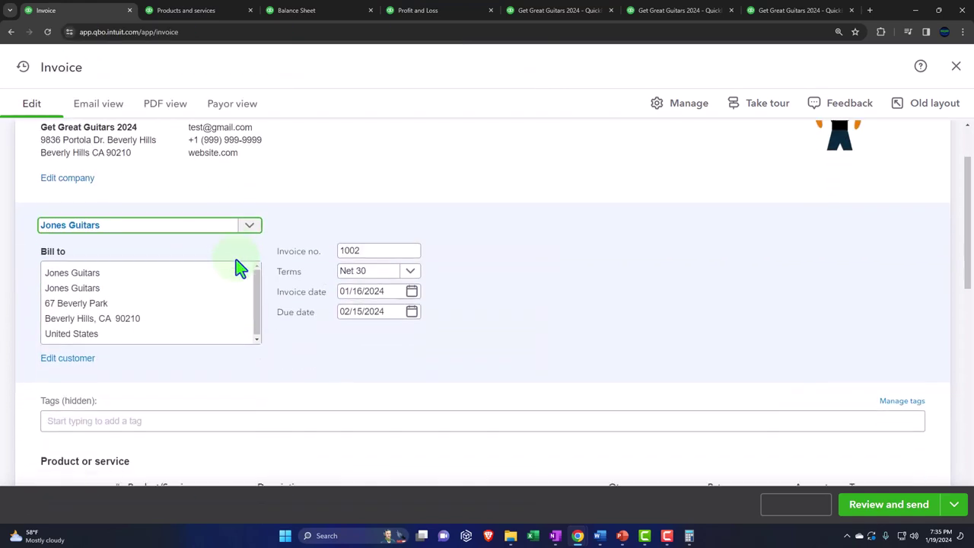
# Set the invoice date to 01/17/2024, keeping the suggested invoice number and Net 30 terms.
pyautogui.click(239, 248)
pyautogui.press('Tab')
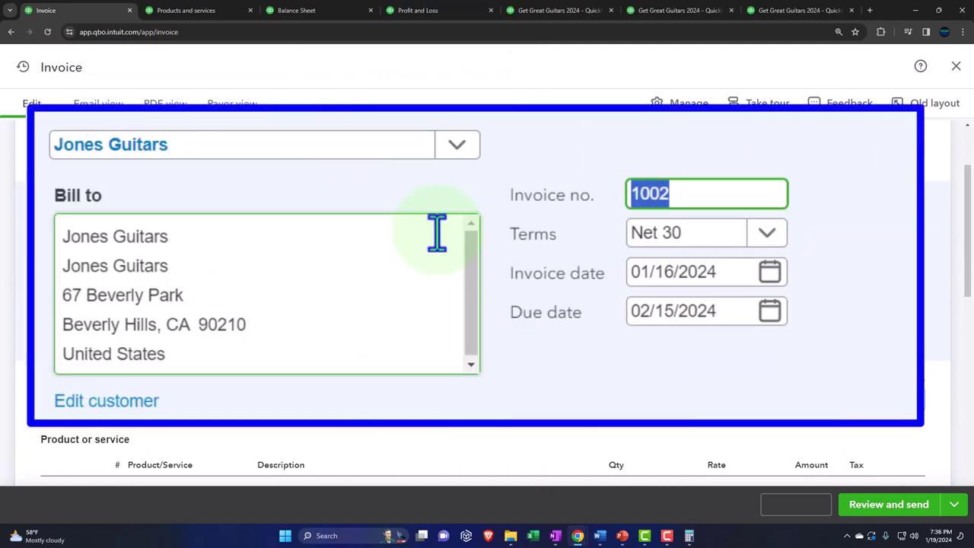
pyautogui.press('Tab')
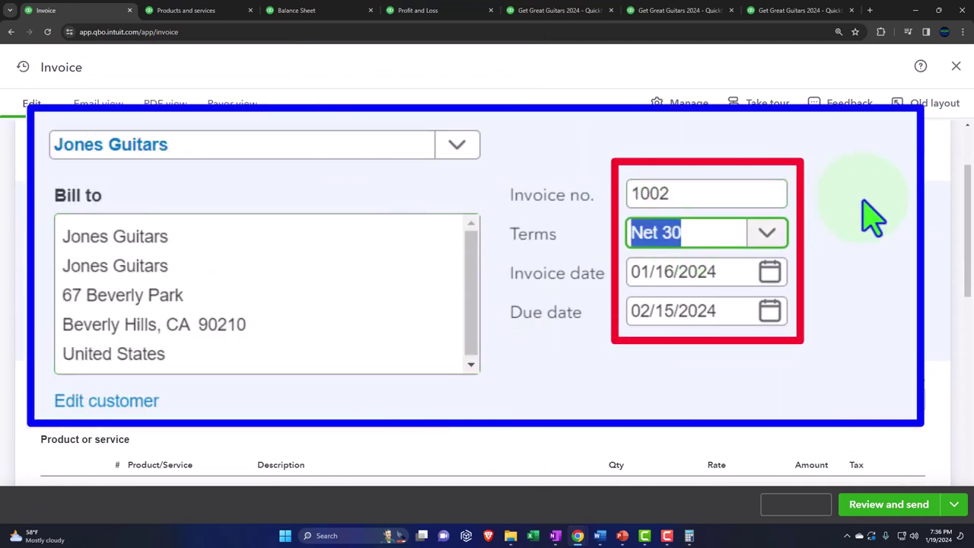
pyautogui.press('Tab')
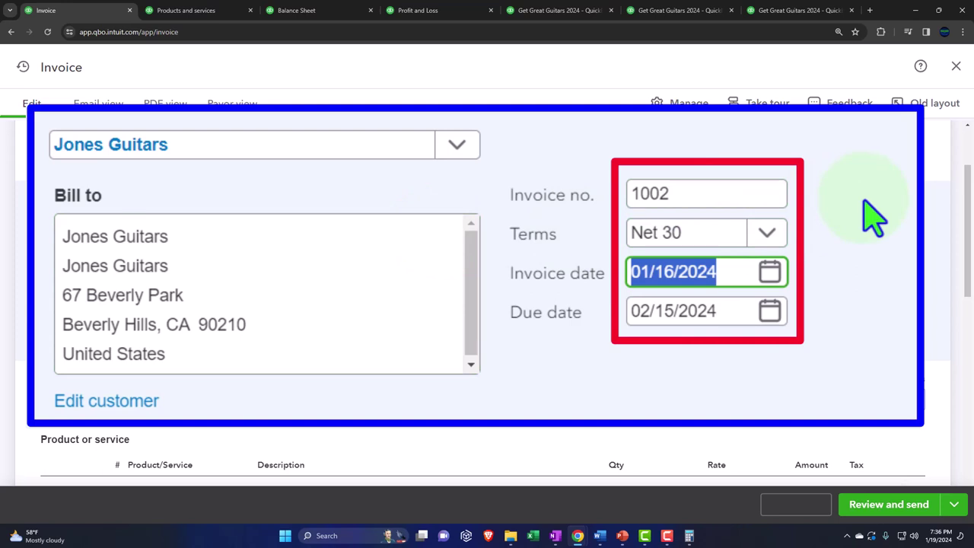
pyautogui.write('01/17/2024')
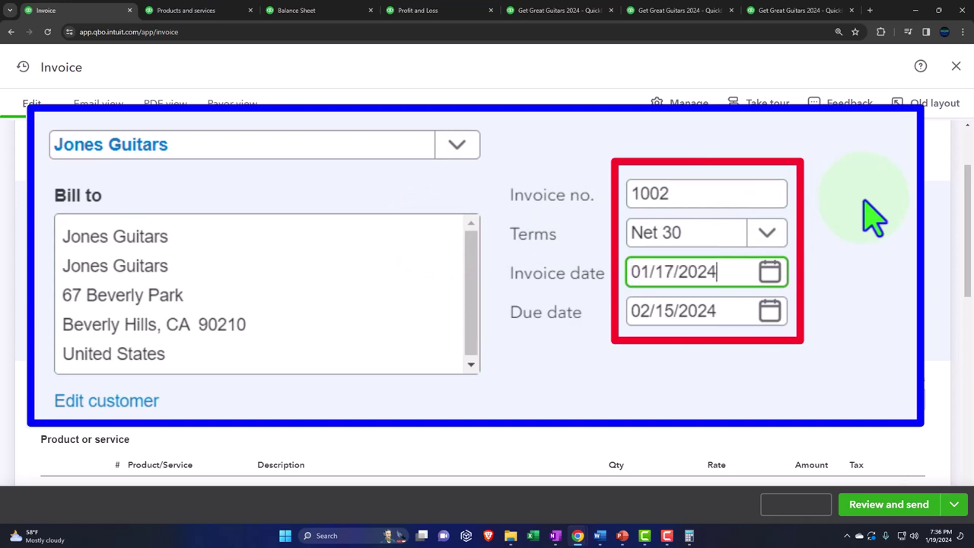
pyautogui.press('Tab')
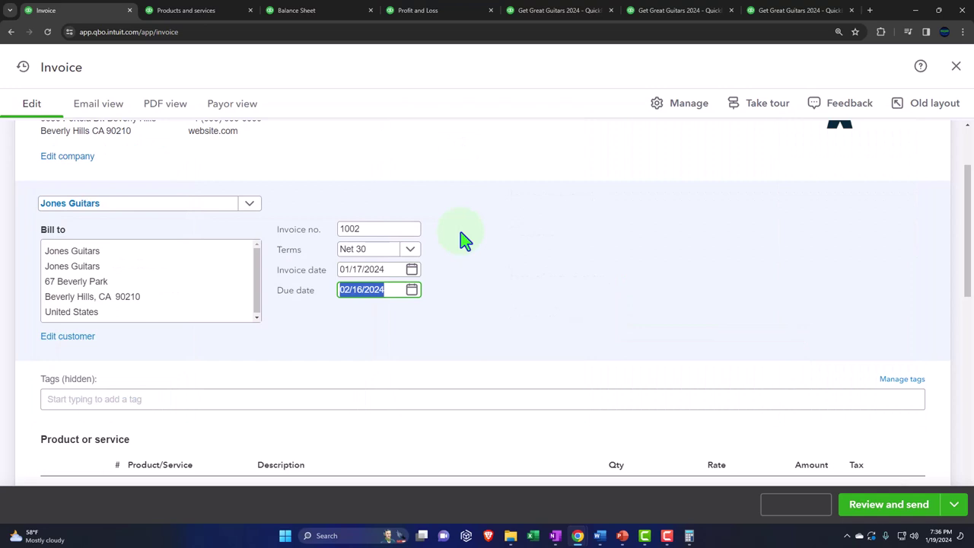
# Add the GIUSA product as the first invoice line, accepting quantity 1, the 380 rate and the tax setting.
pyautogui.scroll(-1, 466, 240)
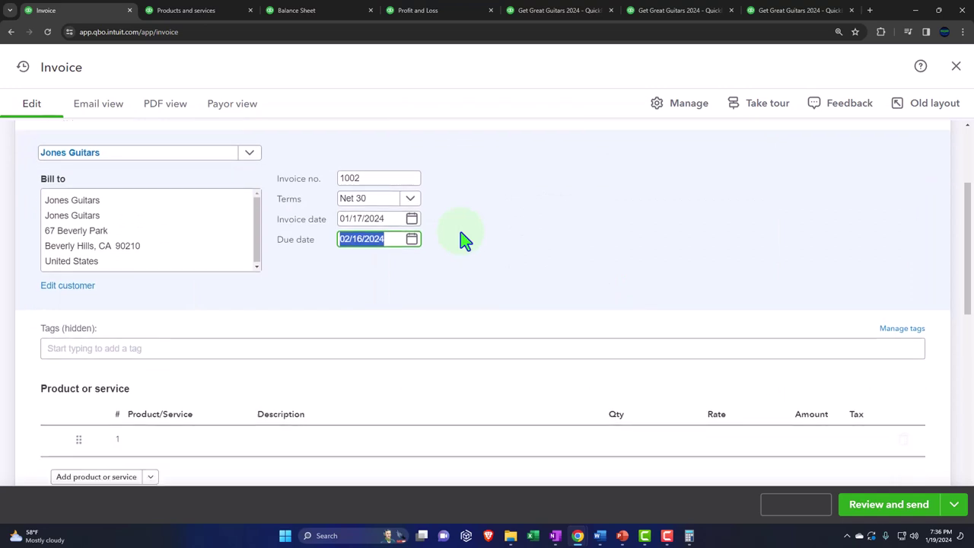
pyautogui.press('Tab')
pyautogui.press('Tab')
pyautogui.press('Tab')
pyautogui.press('Tab')
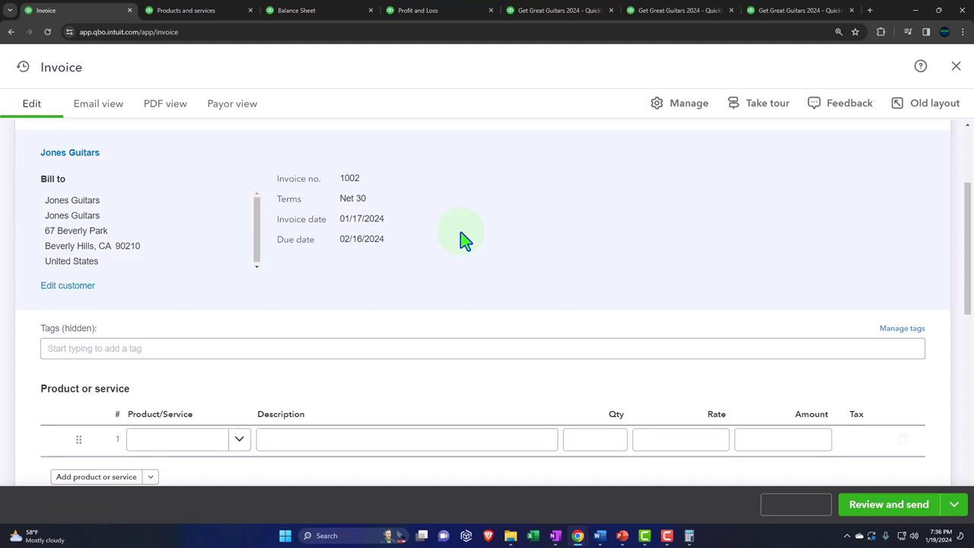
pyautogui.scroll(-3, 466, 241)
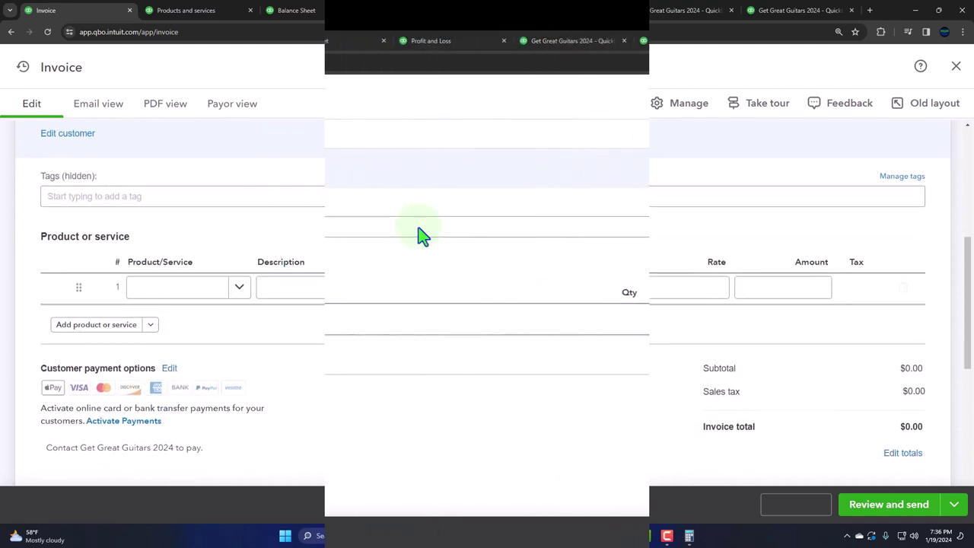
pyautogui.click(188, 290)
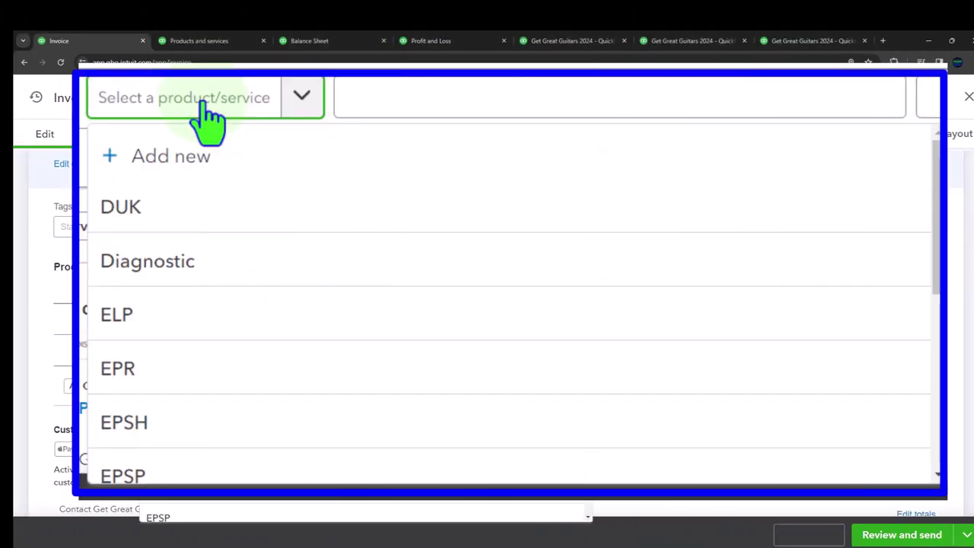
pyautogui.write('g')
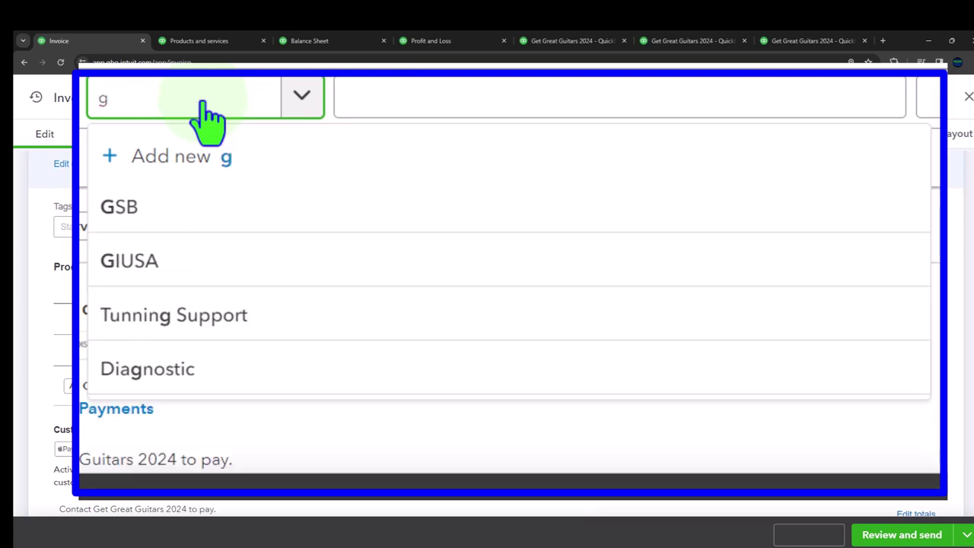
pyautogui.write('uaus')
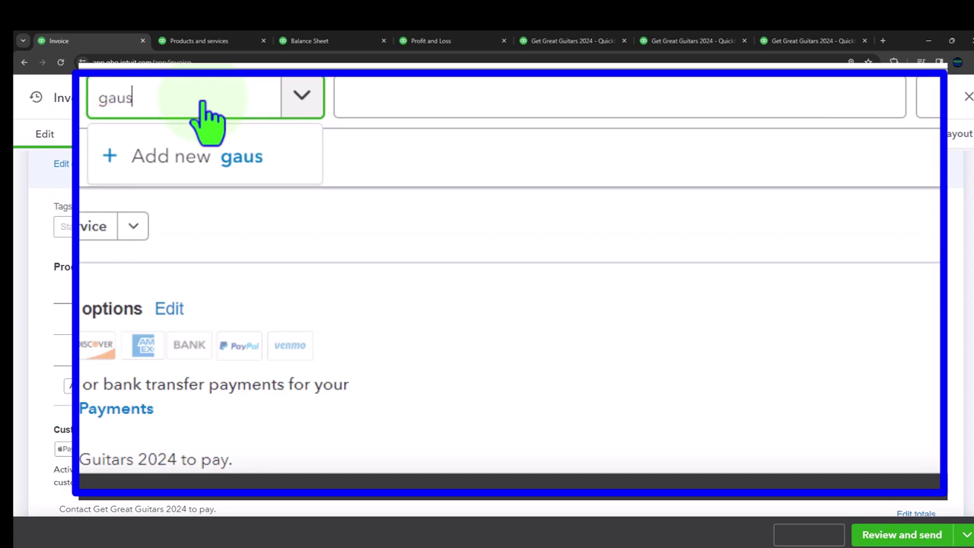
pyautogui.press('BackSpace')
pyautogui.press('BackSpace')
pyautogui.press('BackSpace')
pyautogui.press('BackSpace')
pyautogui.write('g')
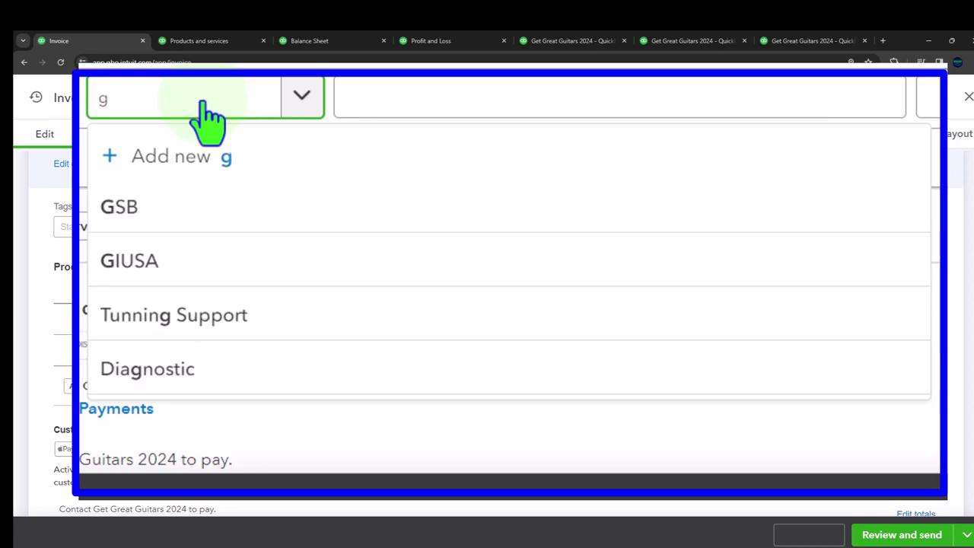
pyautogui.click(157, 261)
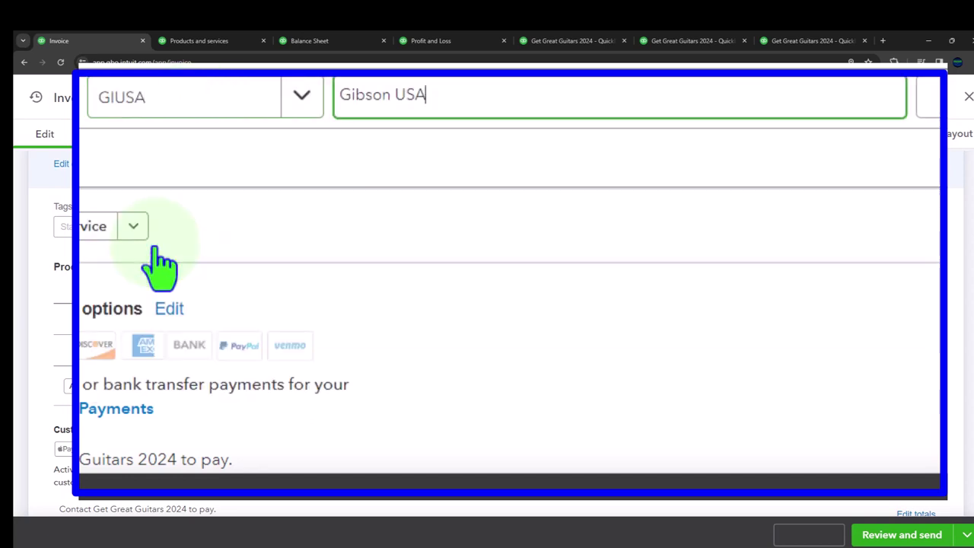
pyautogui.press('Tab')
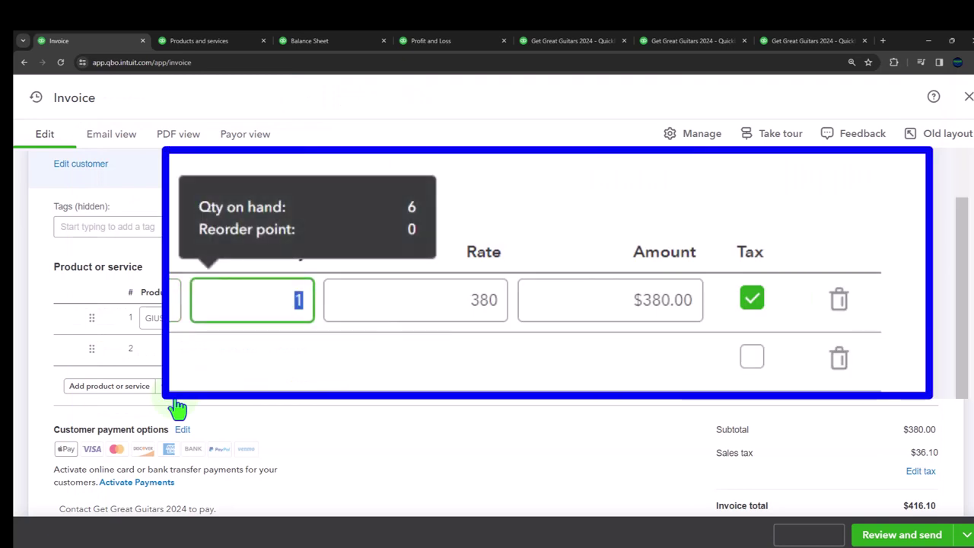
pyautogui.press('Tab')
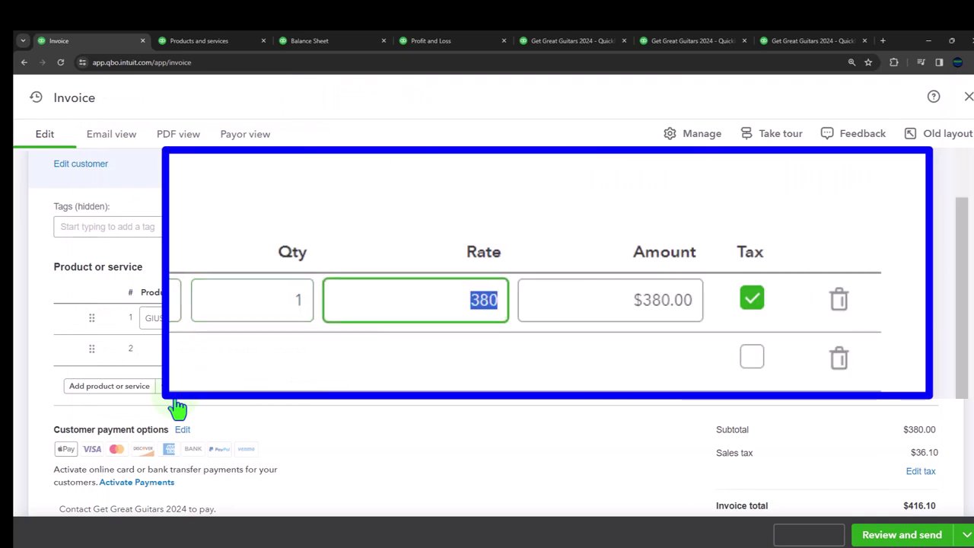
pyautogui.press('Tab')
pyautogui.press('Tab')
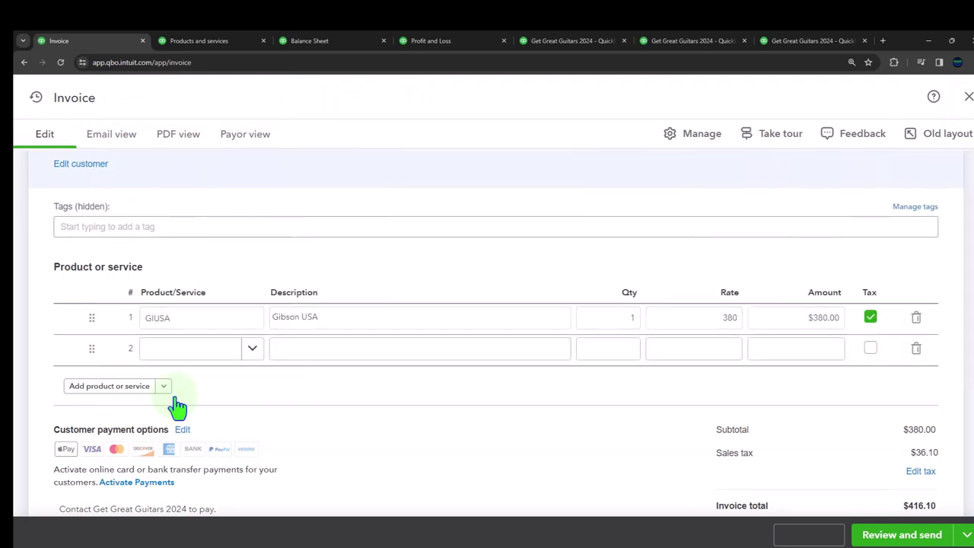
# Add the ELP product as the second invoice line with quantity 8, keeping the 500 rate and the tax setting.
pyautogui.press('Tab')
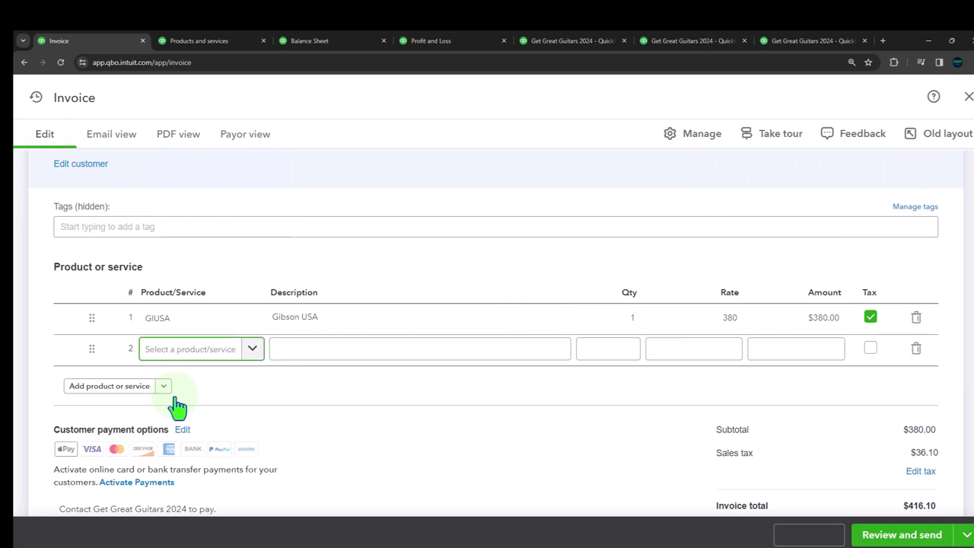
pyautogui.write('elp')
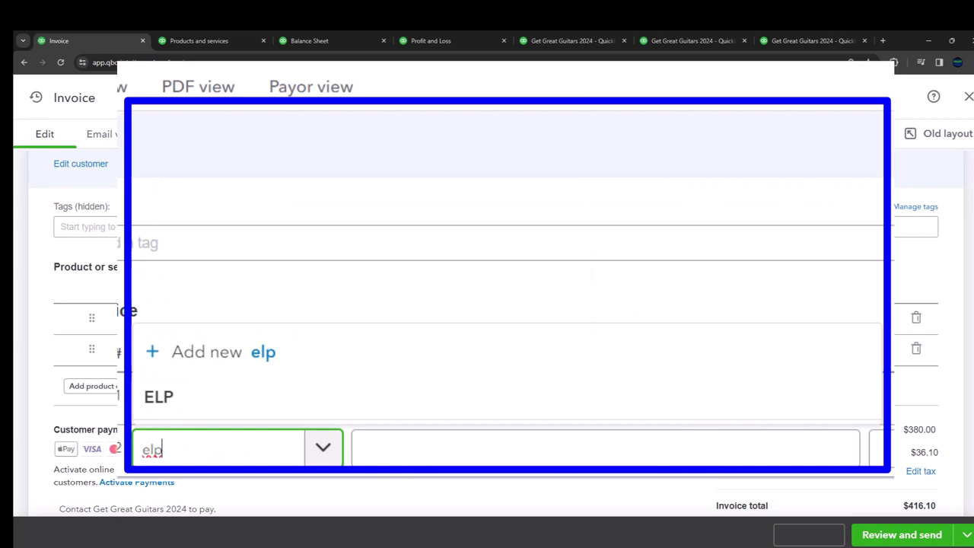
pyautogui.press('Down')
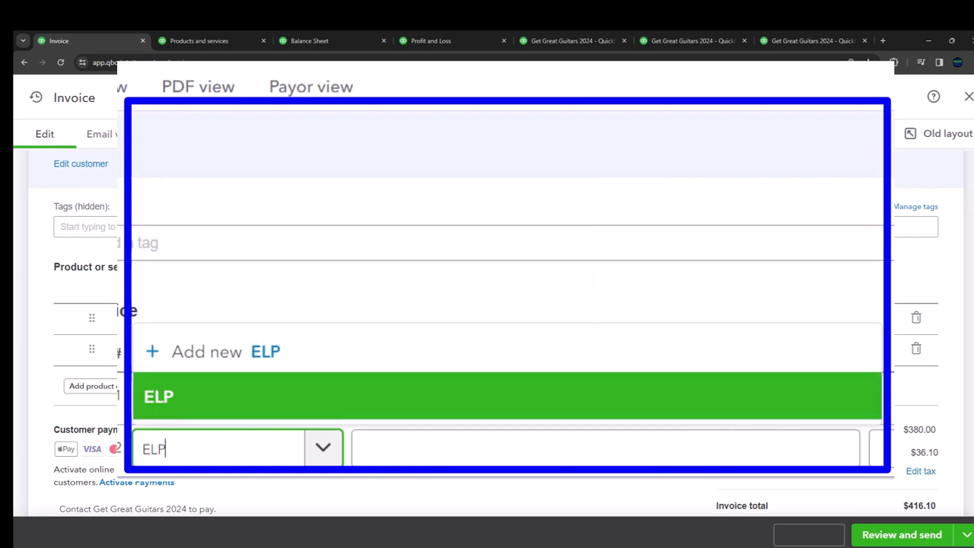
pyautogui.press('Tab')
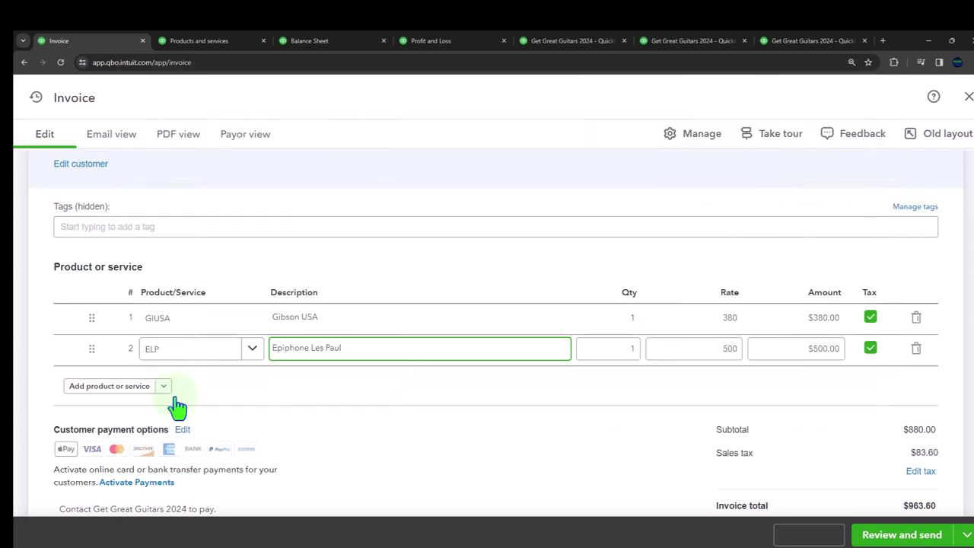
pyautogui.press('Tab')
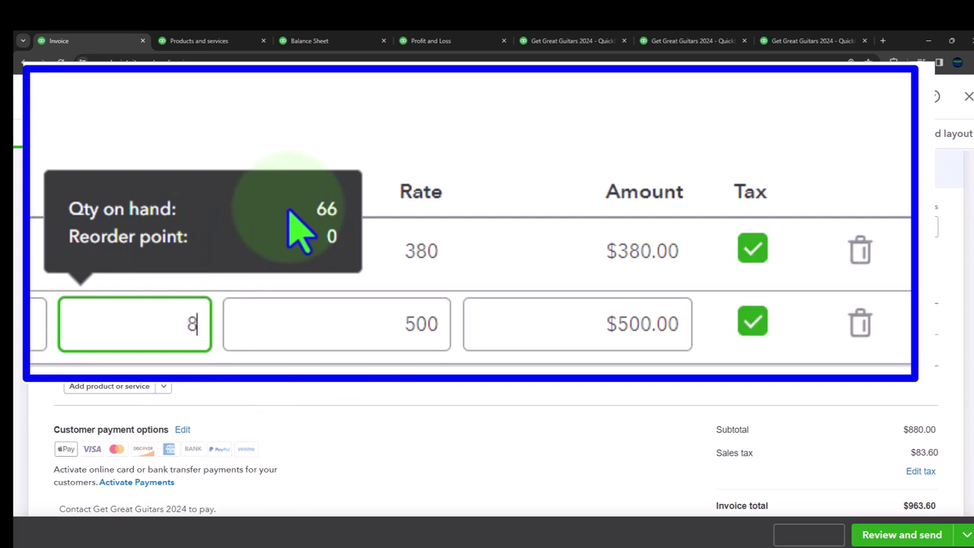
pyautogui.write('8')
pyautogui.press('Tab')
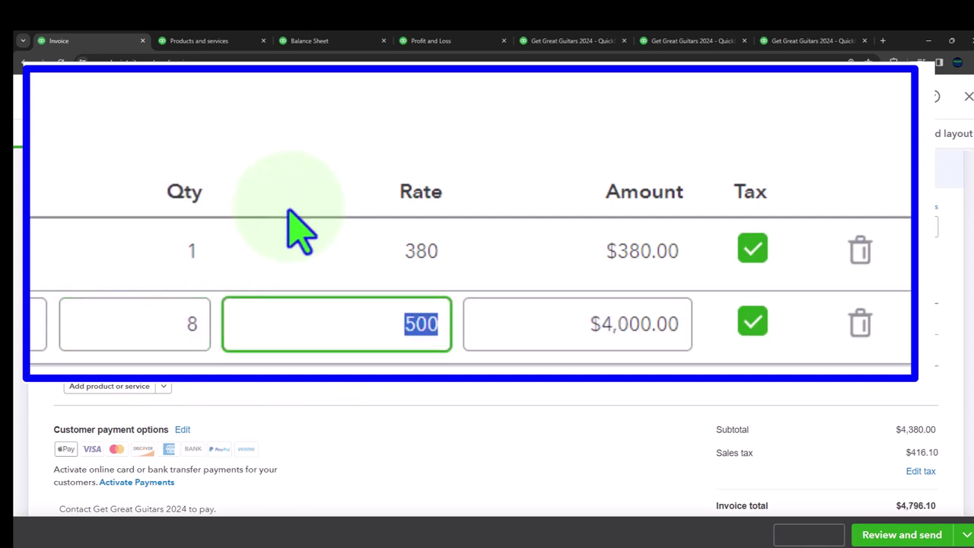
pyautogui.press('Tab')
pyautogui.press('Tab')
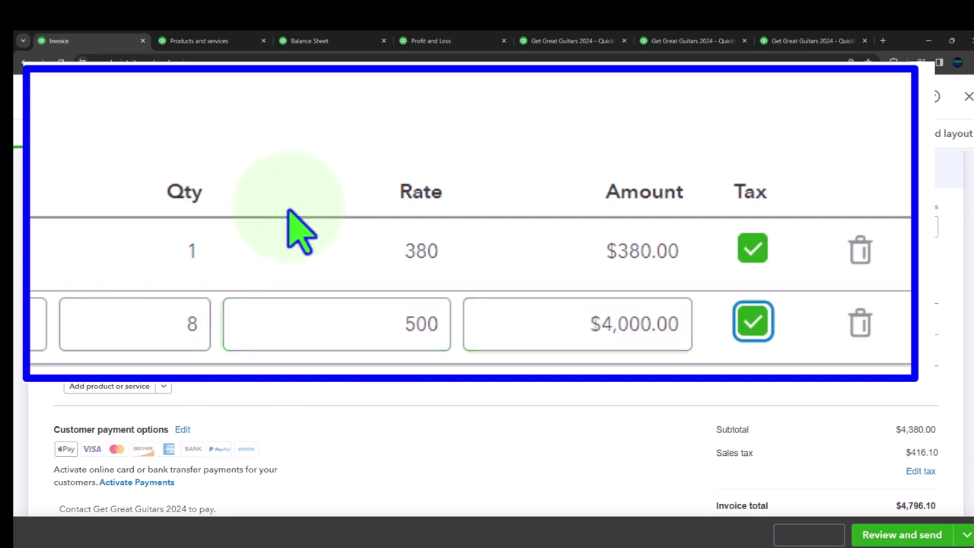
# Review the invoice's subtotal, sales tax and total, along with the customer note, statement memo and attachments sections.
pyautogui.scroll(-1, 298, 228)
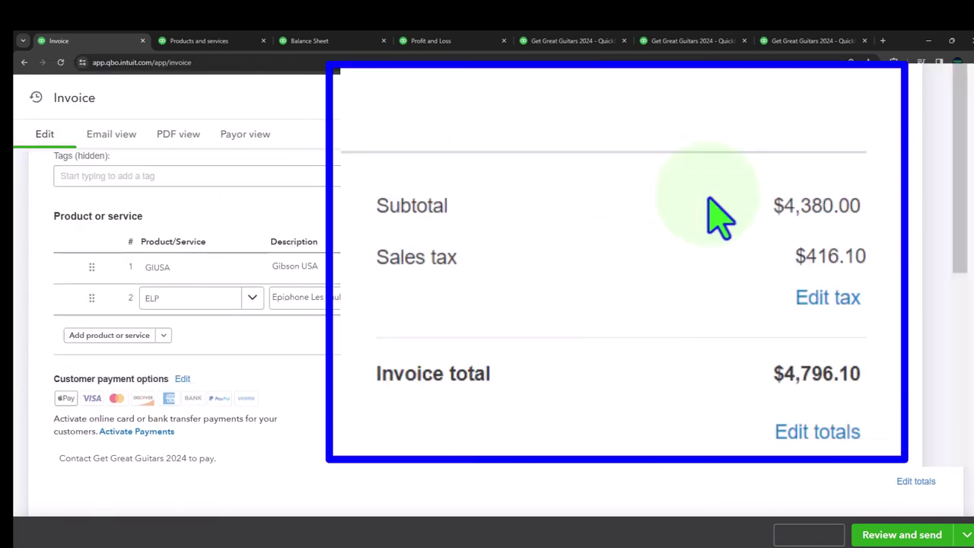
pyautogui.scroll(-5, 570, 398)
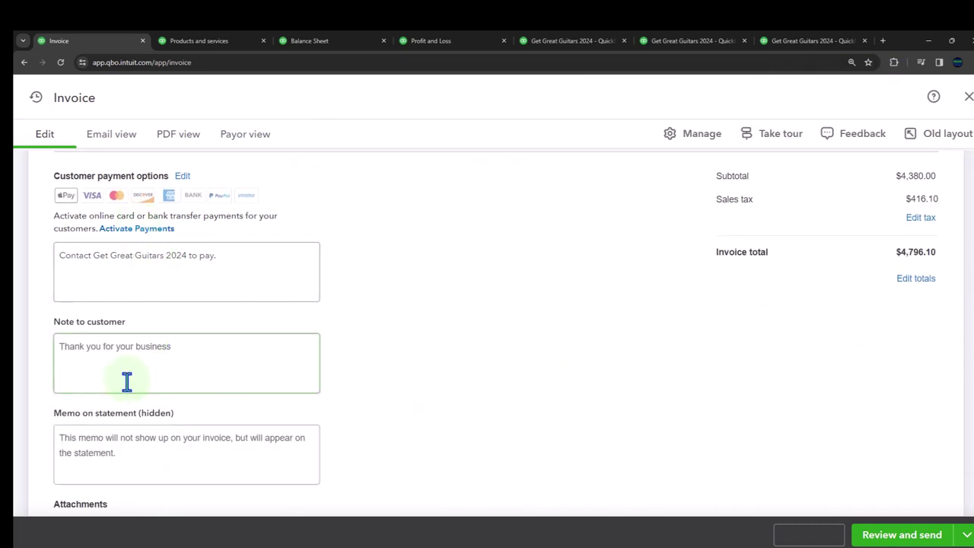
pyautogui.scroll(-2, 127, 380)
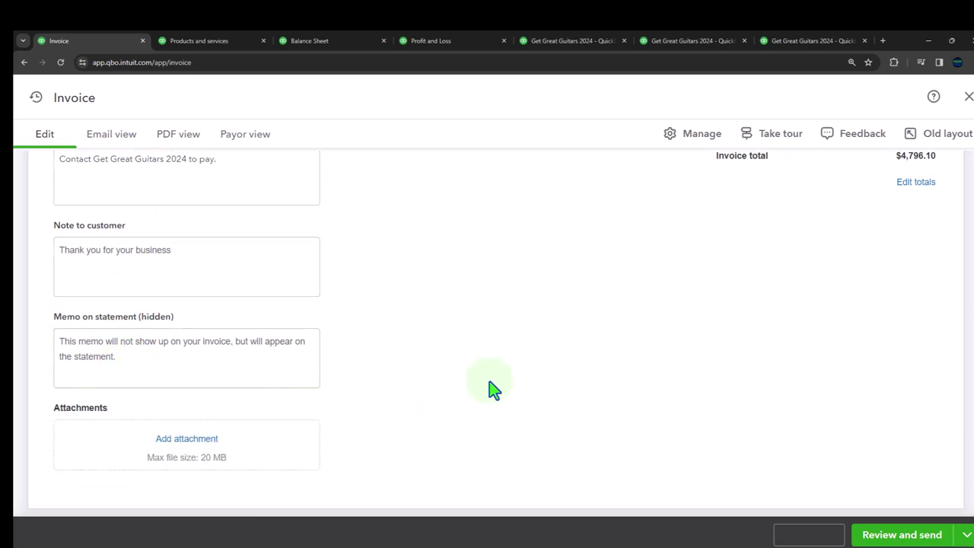
pyautogui.scroll(4, 495, 388)
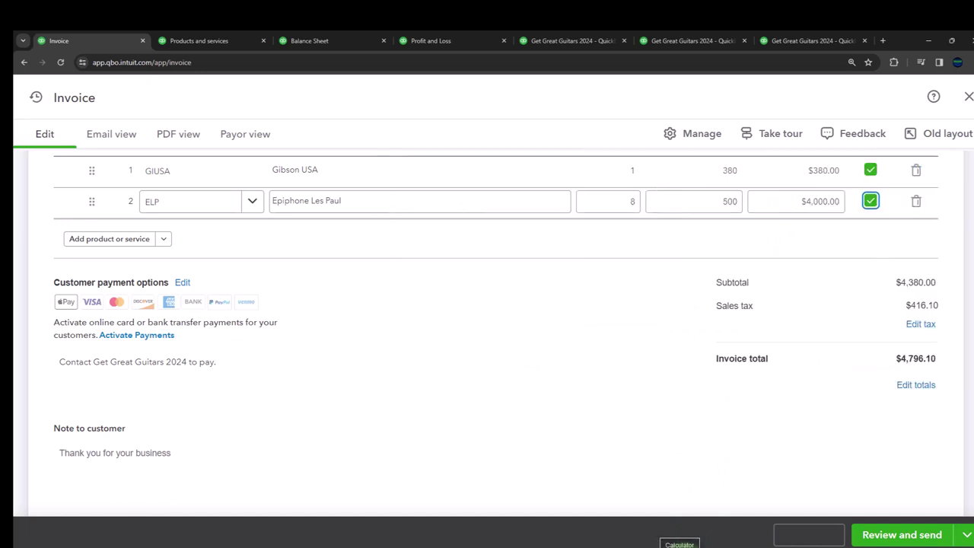
pyautogui.click(680, 544)
pyautogui.moveTo(516, 206); pyautogui.dragTo(833, 68)
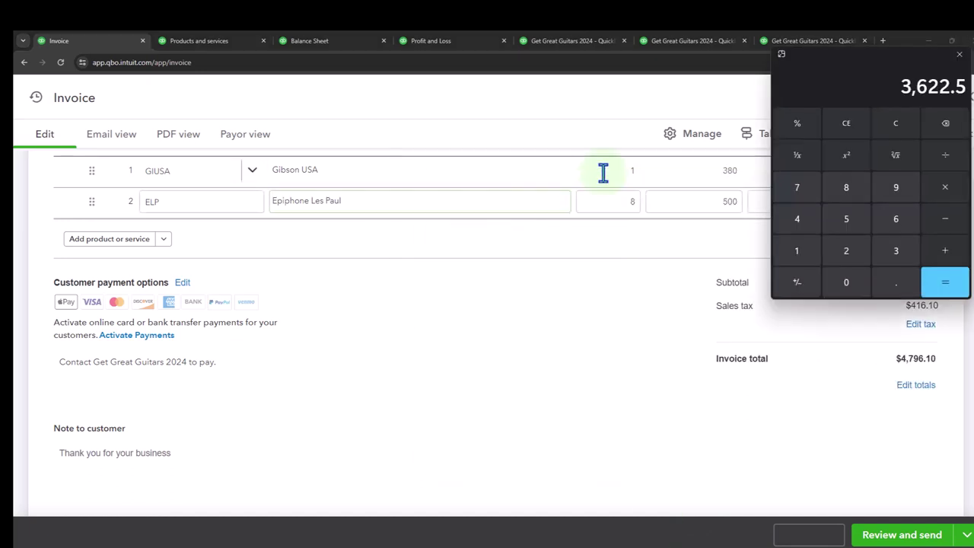
pyautogui.click(960, 54)
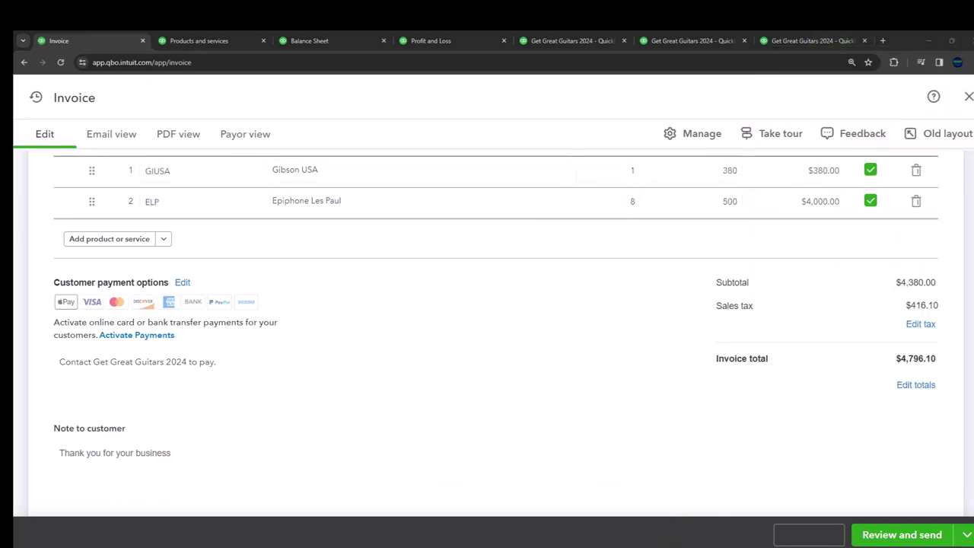
# Change the invoice's sales tax rate from automatic calculation to Example State Tax (5%).
pyautogui.click(928, 327)
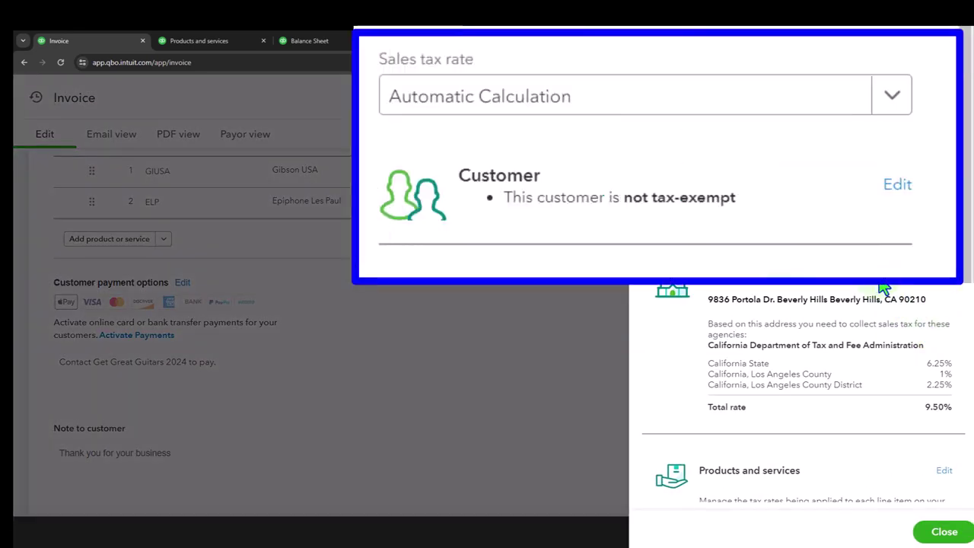
pyautogui.click(946, 152)
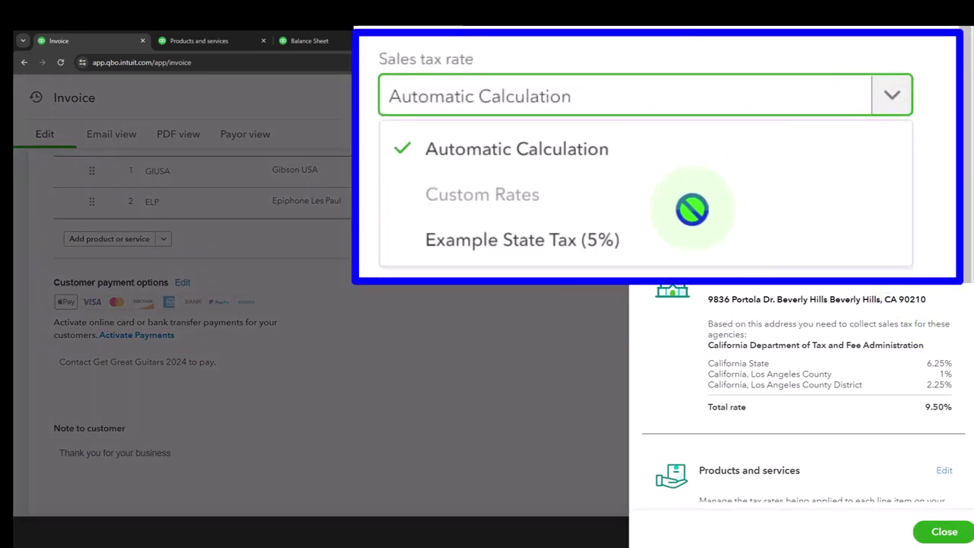
pyautogui.click(820, 243)
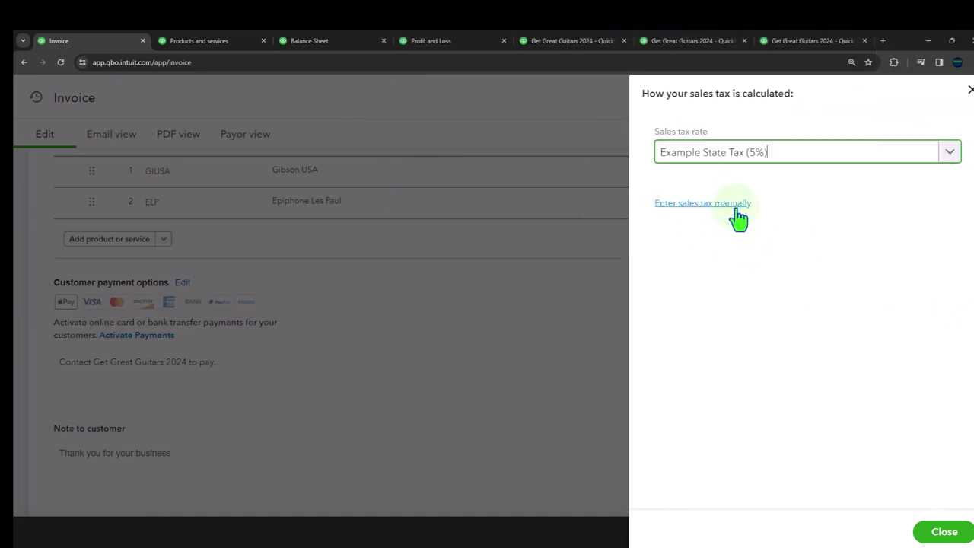
pyautogui.click(944, 531)
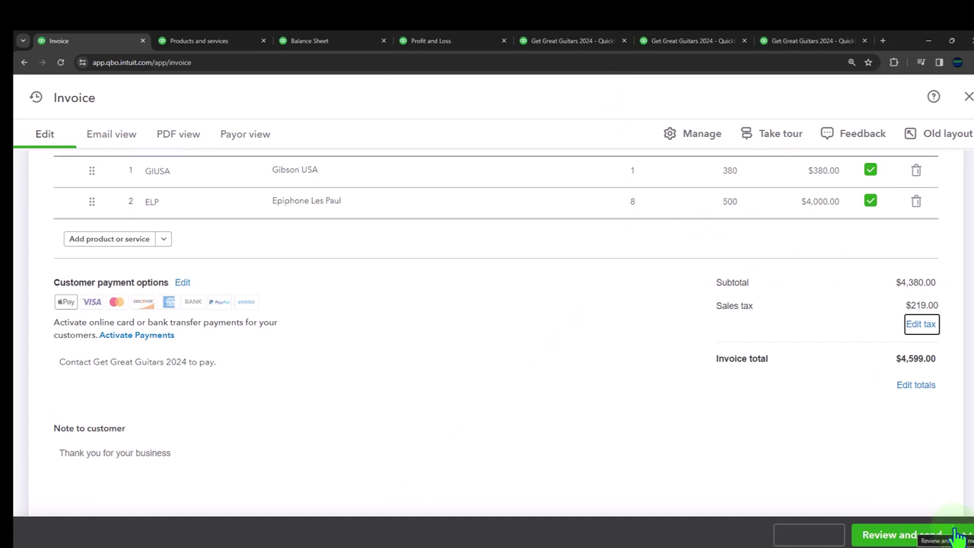
# Check the invoice's sales tax and total with the calculator by multiplying 4380 by .05 and adding 4380.
pyautogui.moveTo(541, 229); pyautogui.dragTo(506, 217)
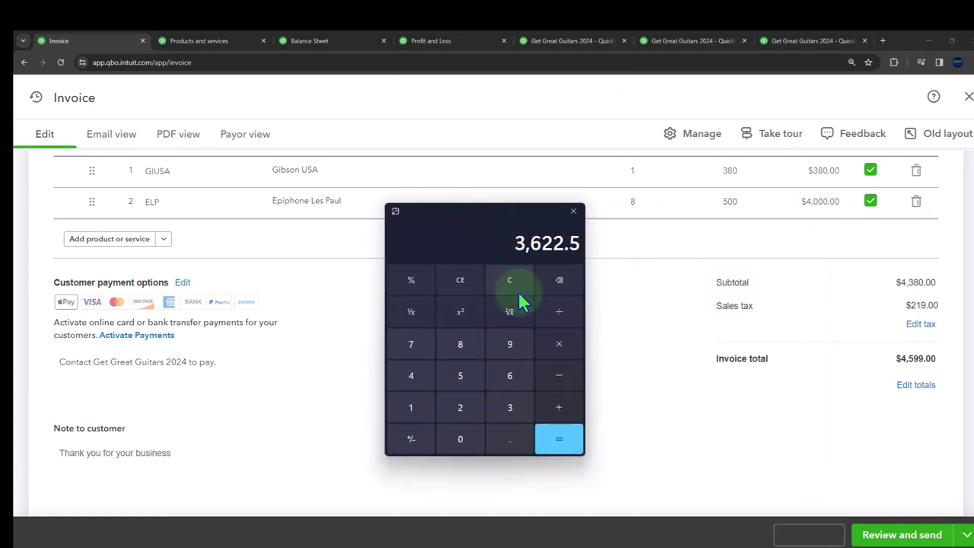
pyautogui.click(514, 282)
pyautogui.write('4')
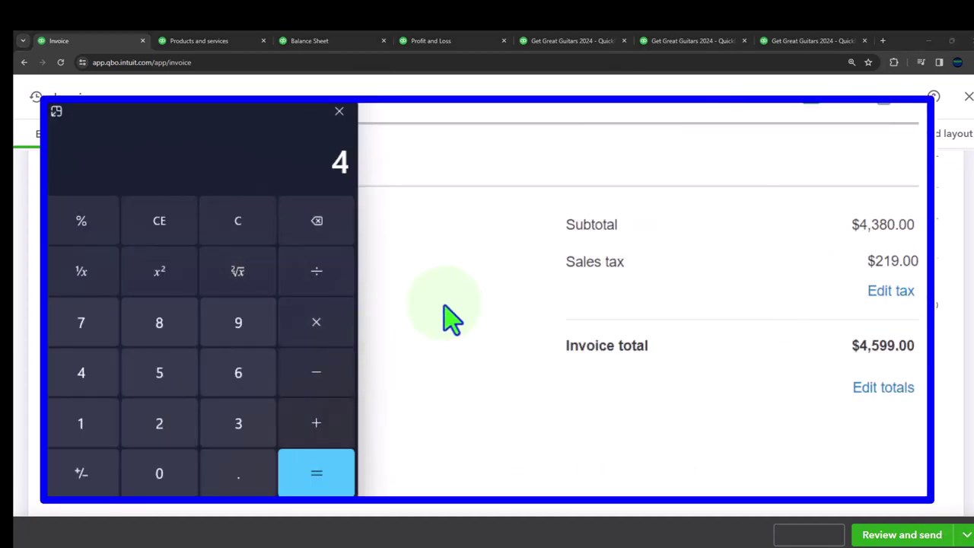
pyautogui.write('380*.05')
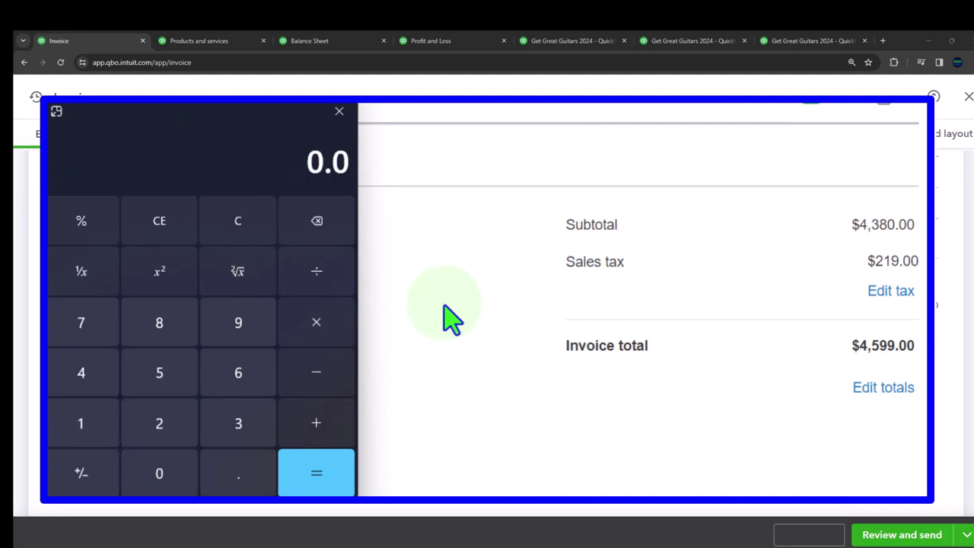
pyautogui.press('Return')
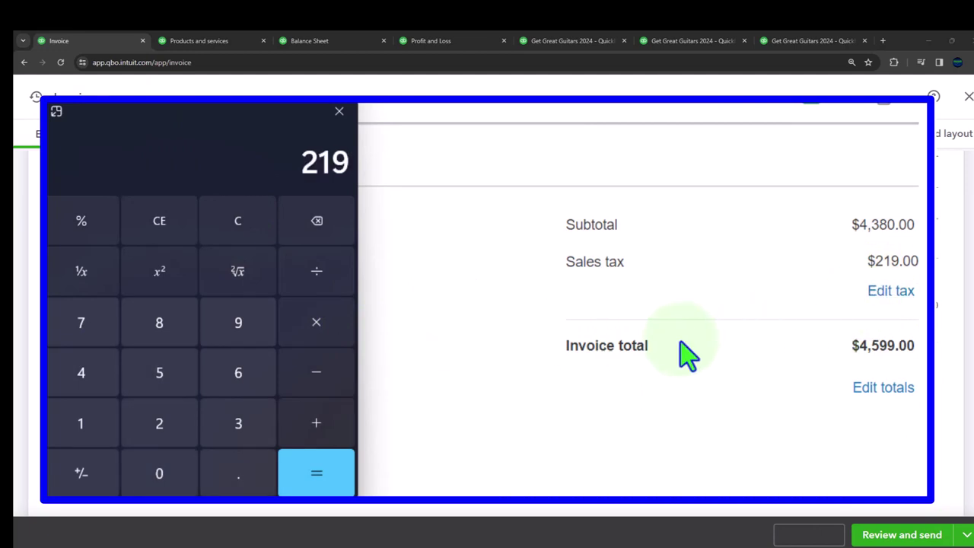
pyautogui.click(316, 423)
pyautogui.write('4380')
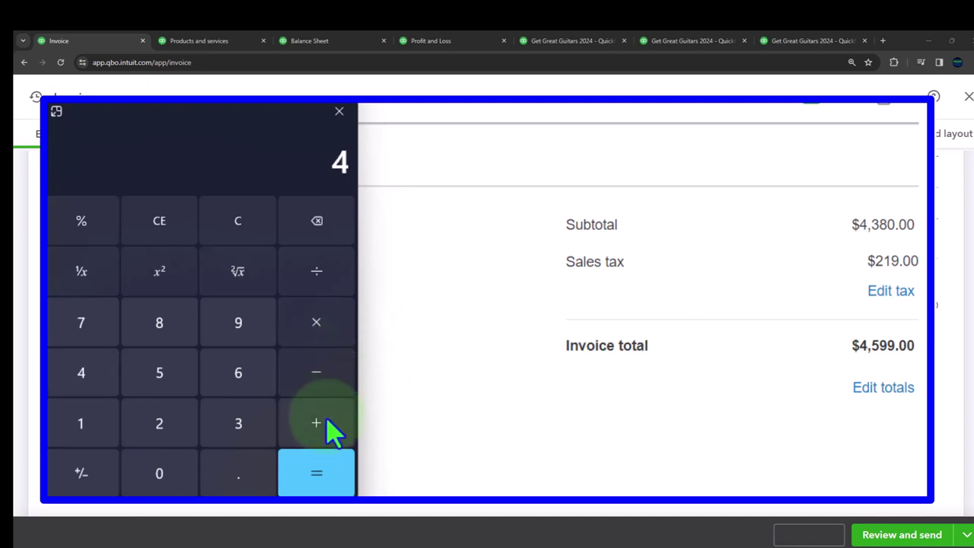
pyautogui.press('Return')
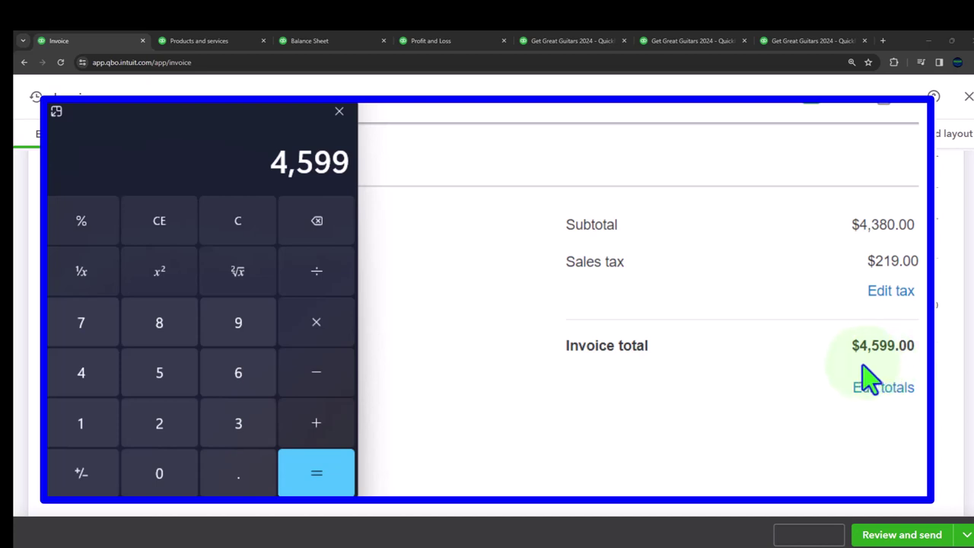
# Review the Jones Guitars invoice from its header to its totals, and save and close it without sending.
pyautogui.scroll(5, 220, 323)
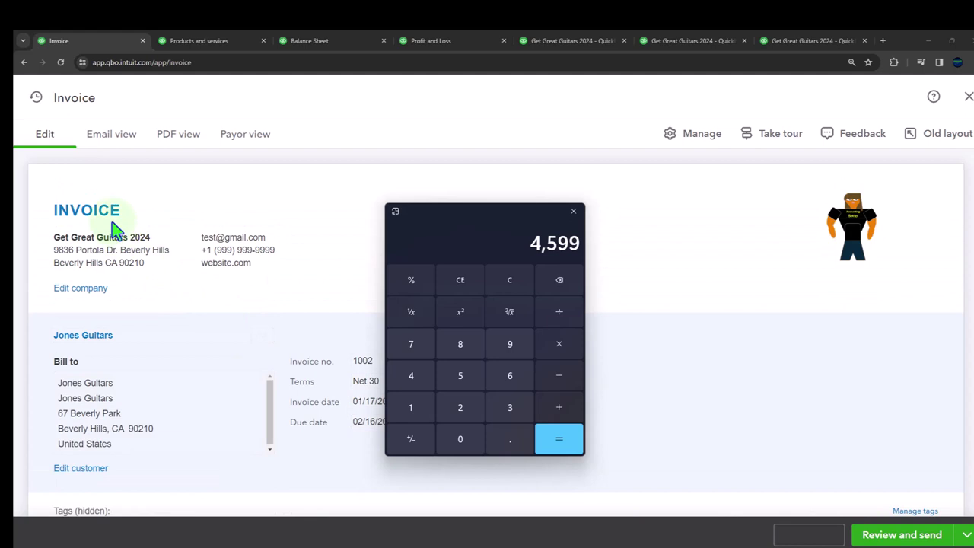
pyautogui.scroll(-7, 112, 222)
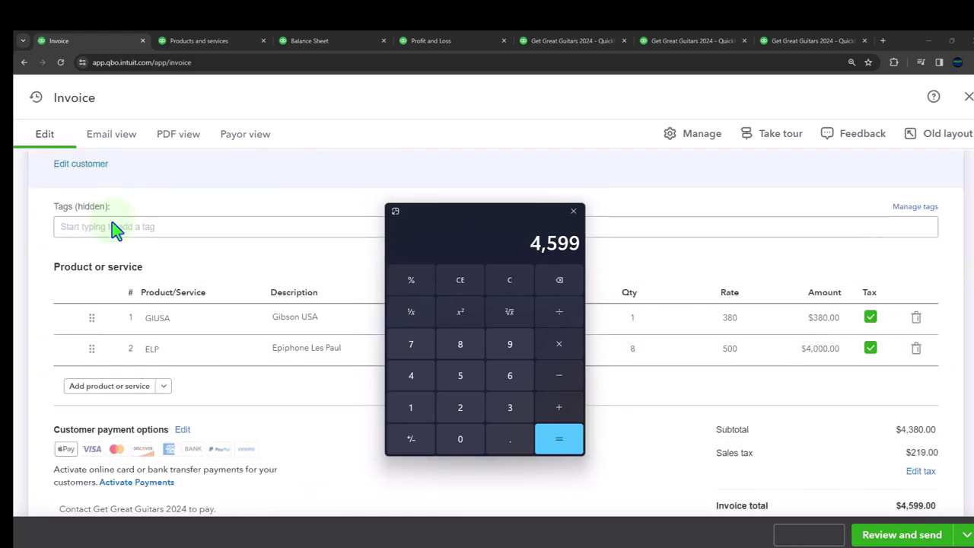
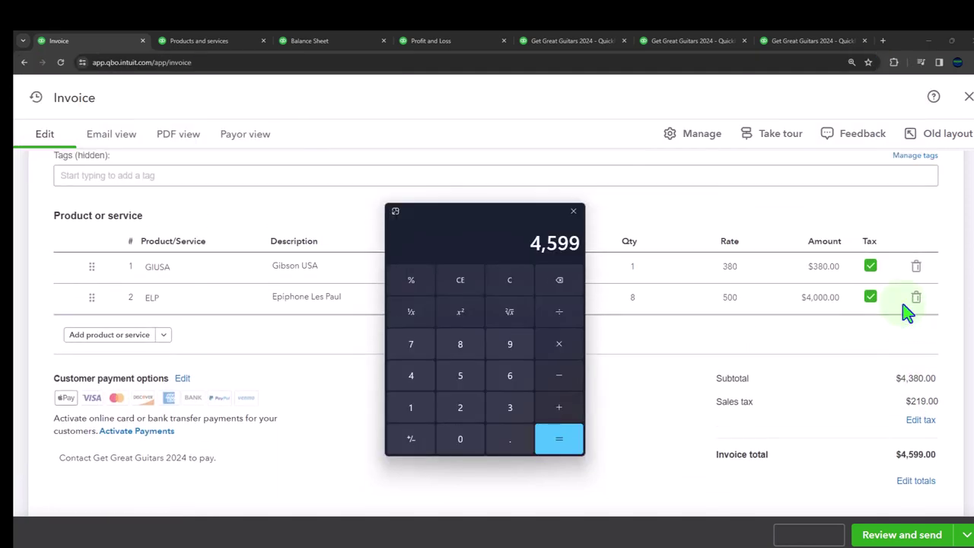
pyautogui.click(748, 274)
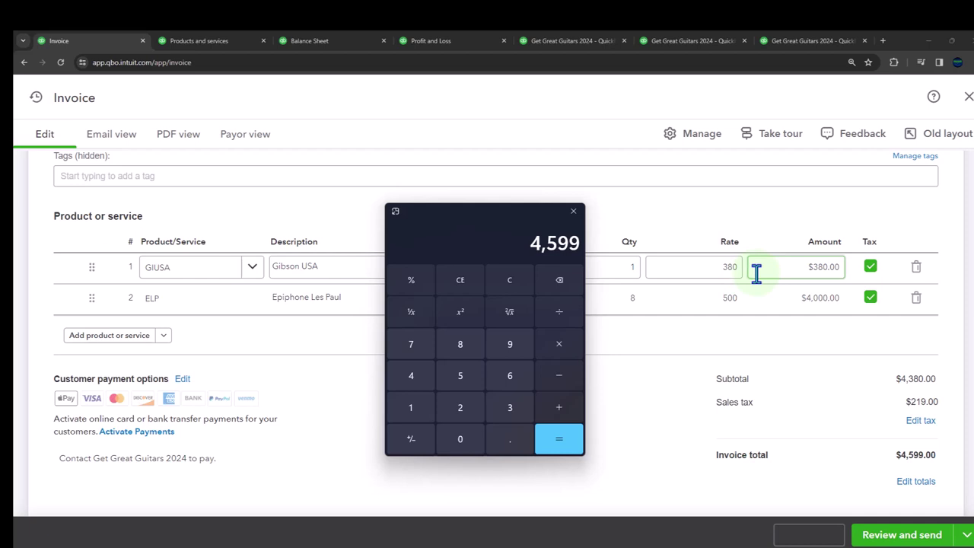
pyautogui.scroll(-1, 755, 274)
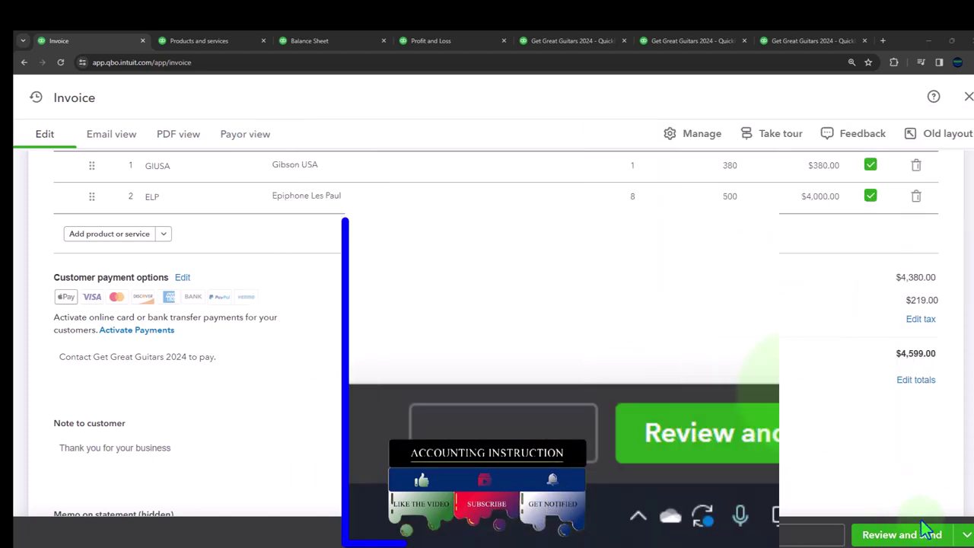
pyautogui.click(965, 535)
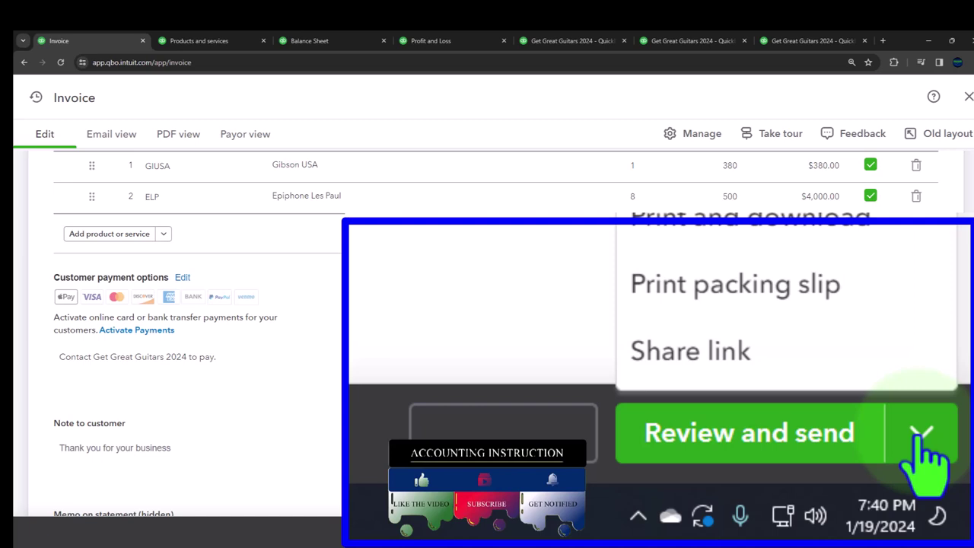
pyautogui.click(923, 435)
pyautogui.click(571, 440)
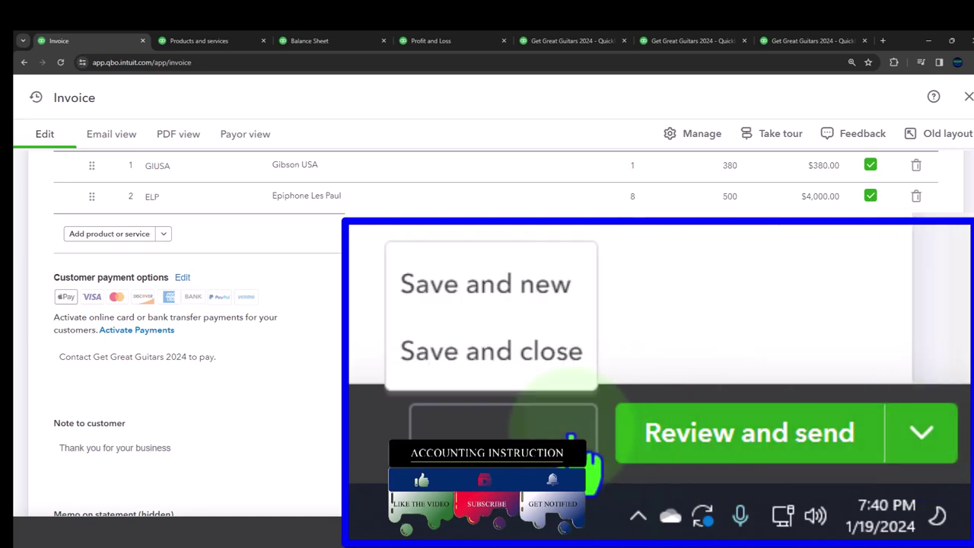
pyautogui.click(533, 356)
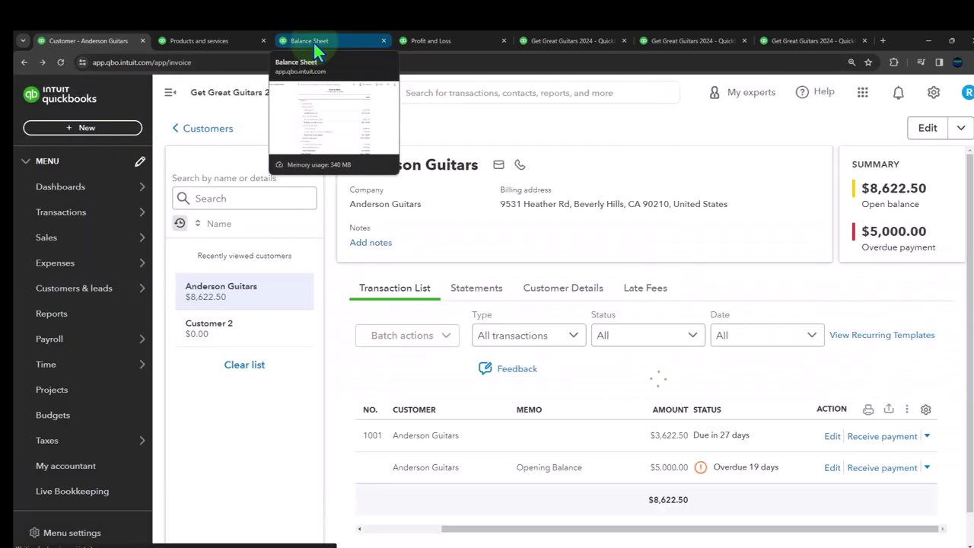
# Re-run the Balance Sheet for 01/01/2024 to 01/31/2024 and enlarge the report for reading.
pyautogui.click(312, 41)
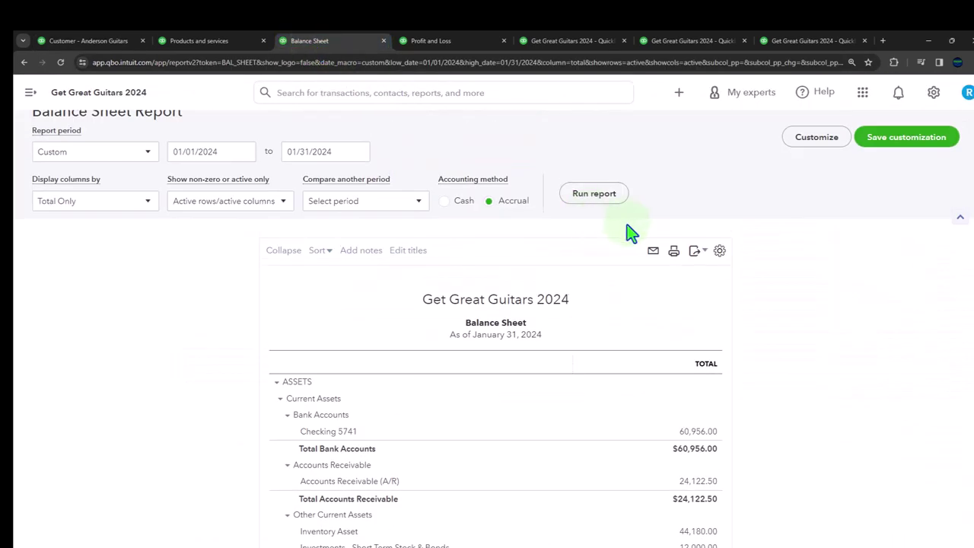
pyautogui.click(602, 194)
pyautogui.hotkey('ctrl', '+')
pyautogui.hotkey('ctrl', '+')
pyautogui.hotkey('ctrl', '+')
pyautogui.hotkey('ctrl', '+')
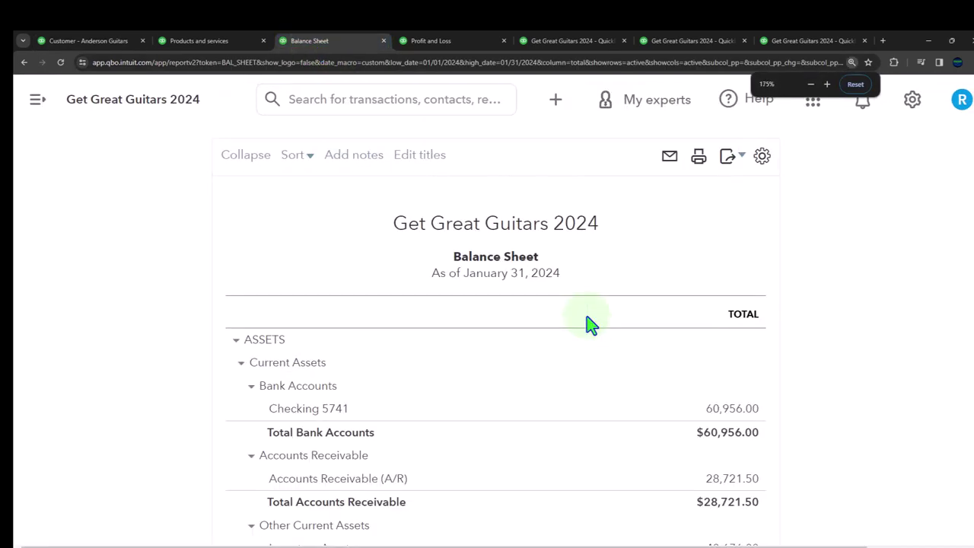
# Open the transaction report behind the Balance Sheet's Accounts Receivable (A/R) amount and fit all its columns in view.
pyautogui.scroll(-1, 591, 325)
pyautogui.click(719, 309)
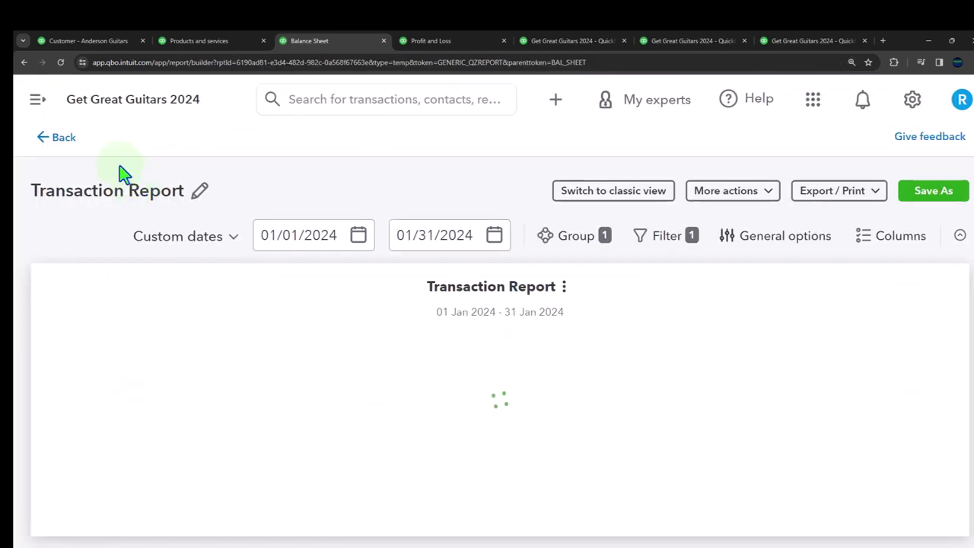
pyautogui.click(61, 138)
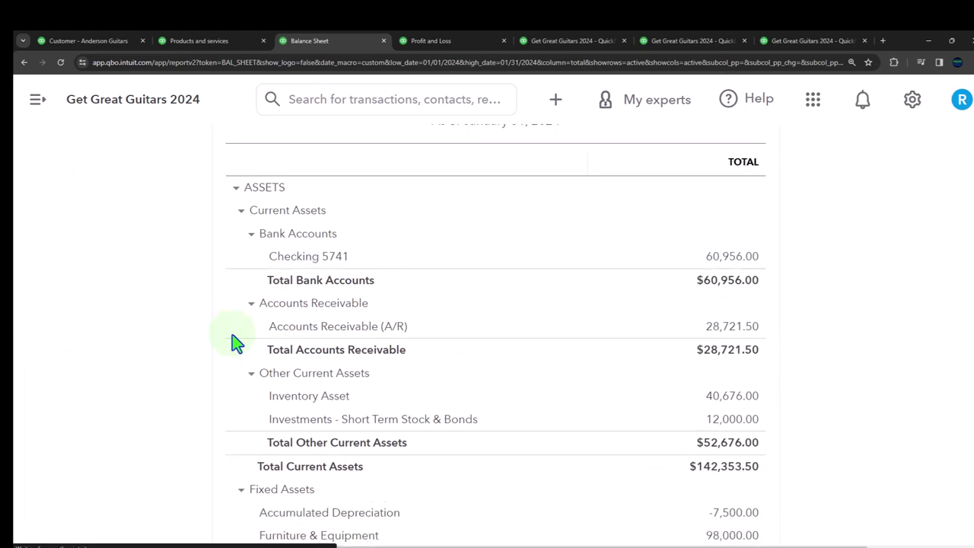
pyautogui.click(726, 332)
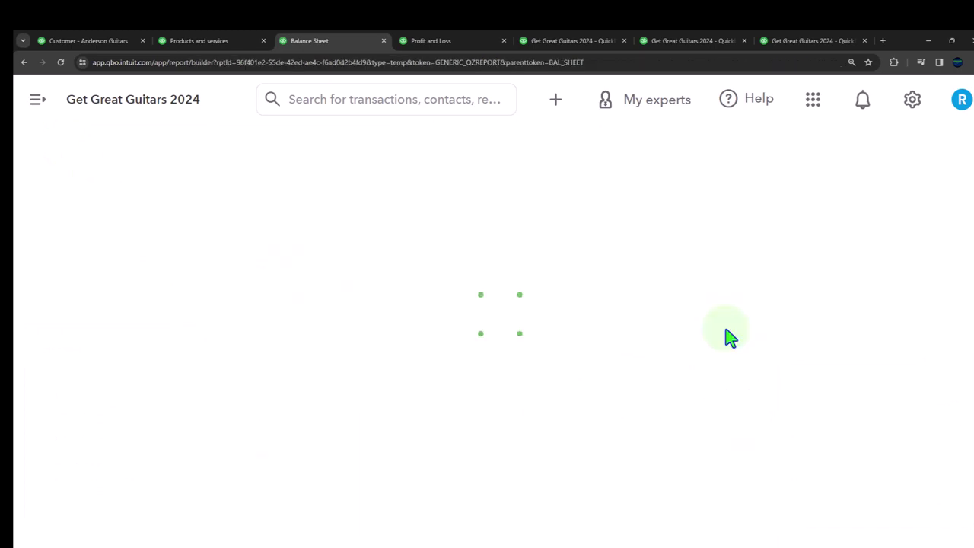
pyautogui.hotkey('ctrl', '-')
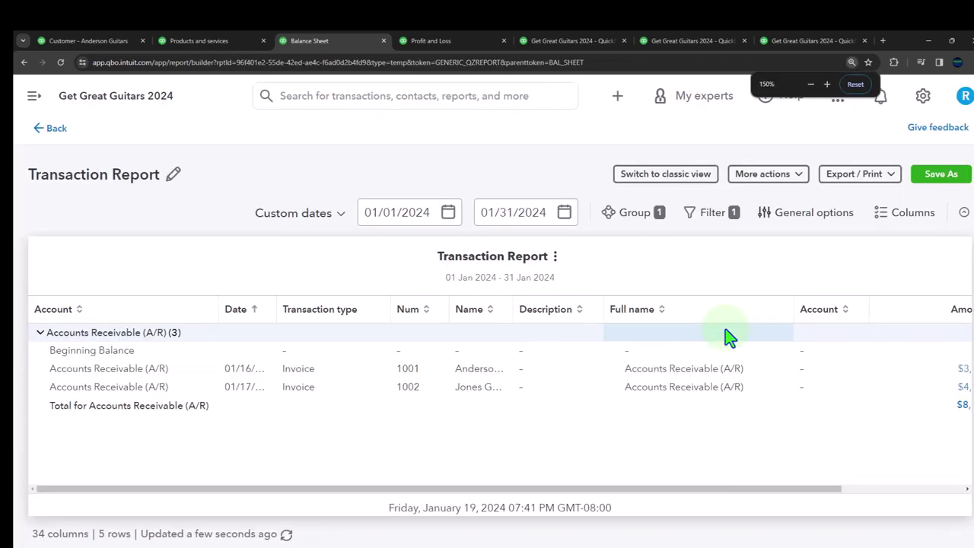
pyautogui.hotkey('ctrl', '-')
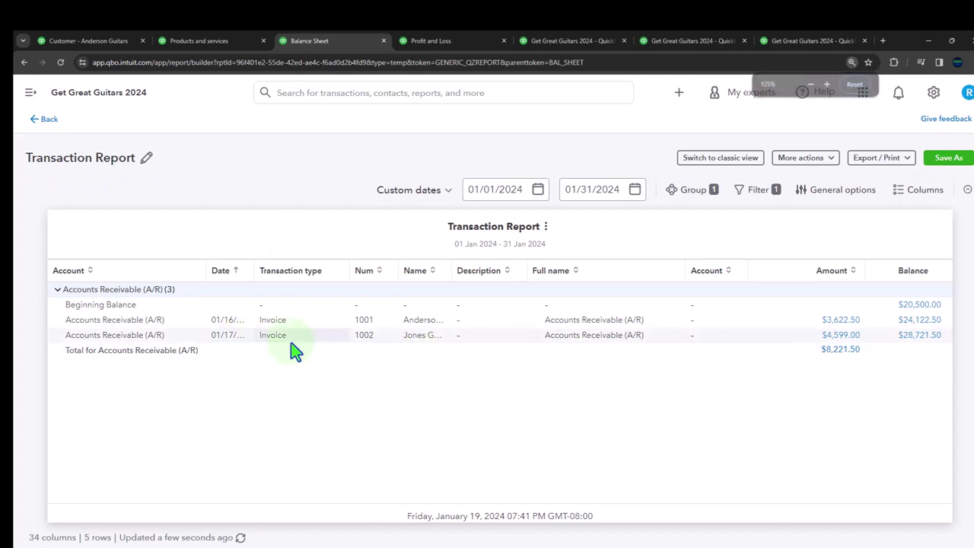
# Inspect invoice 1002's lines and totals from the Accounts Receivable transaction report, and return to the Balance Sheet.
pyautogui.click(832, 337)
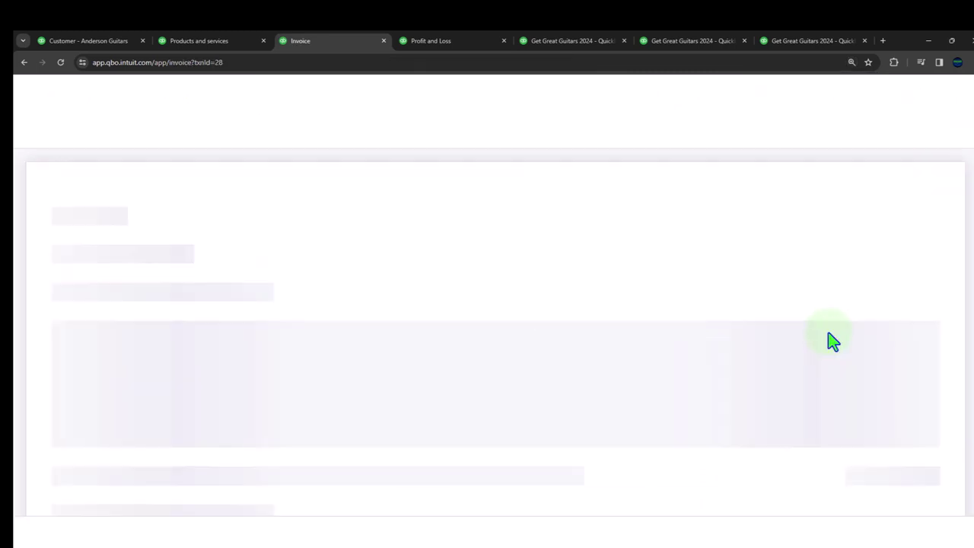
pyautogui.scroll(-5, 809, 348)
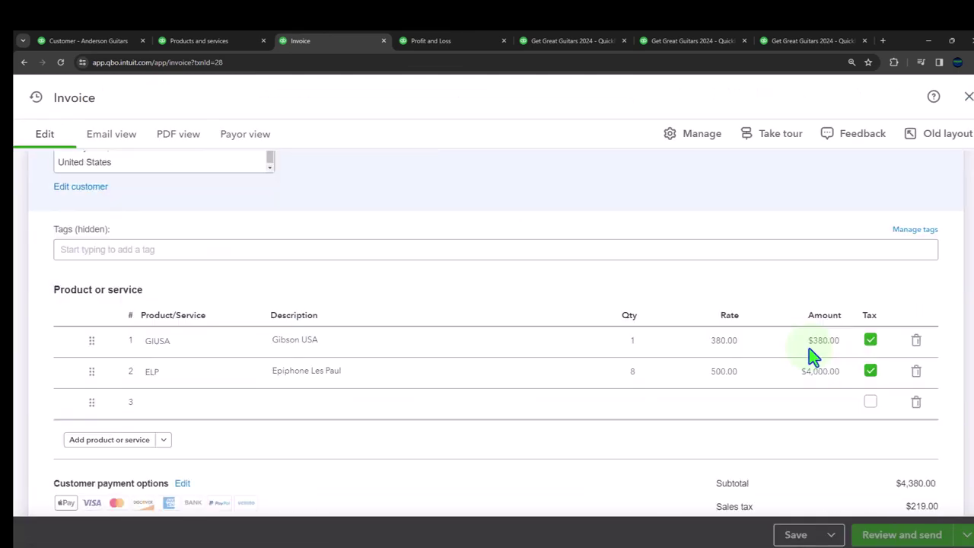
pyautogui.scroll(-3, 809, 350)
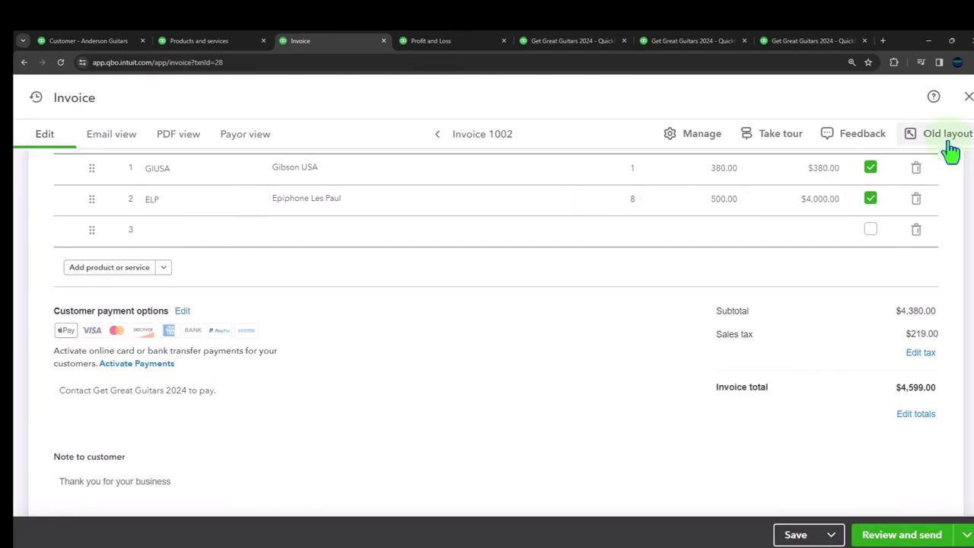
pyautogui.click(967, 97)
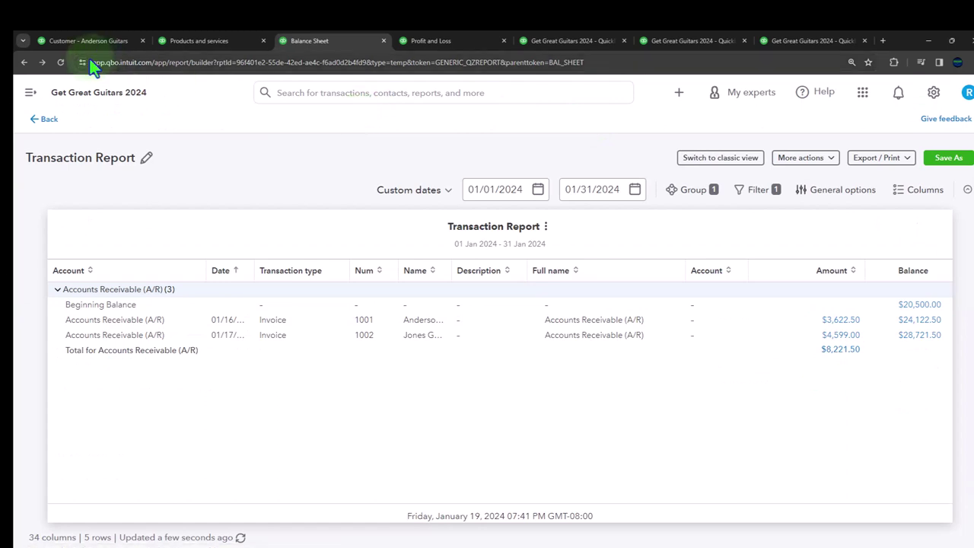
pyautogui.click(43, 122)
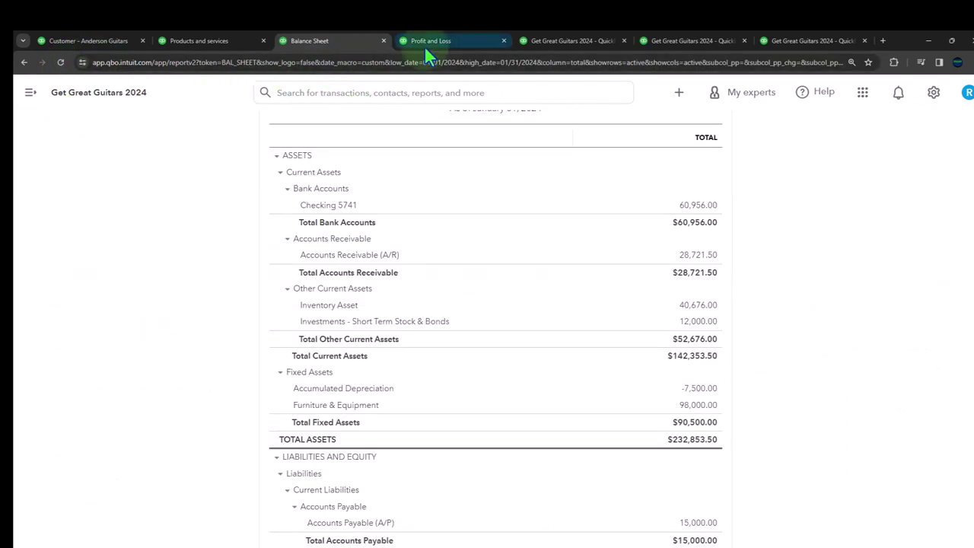
# Re-run the January 2024 Profit and Loss report and examine its income and cost of goods sold.
pyautogui.click(434, 47)
pyautogui.scroll(1, 518, 156)
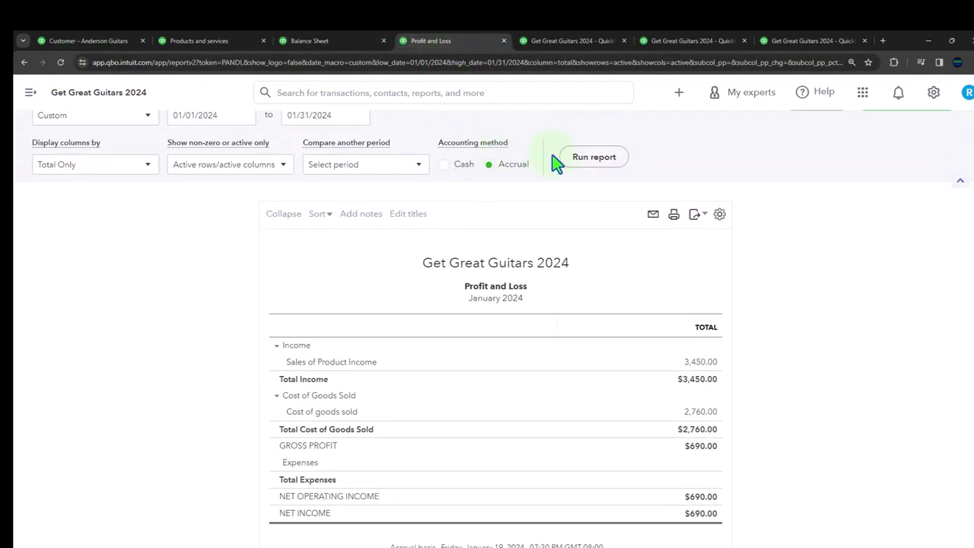
pyautogui.click(593, 158)
pyautogui.scroll(-1, 616, 298)
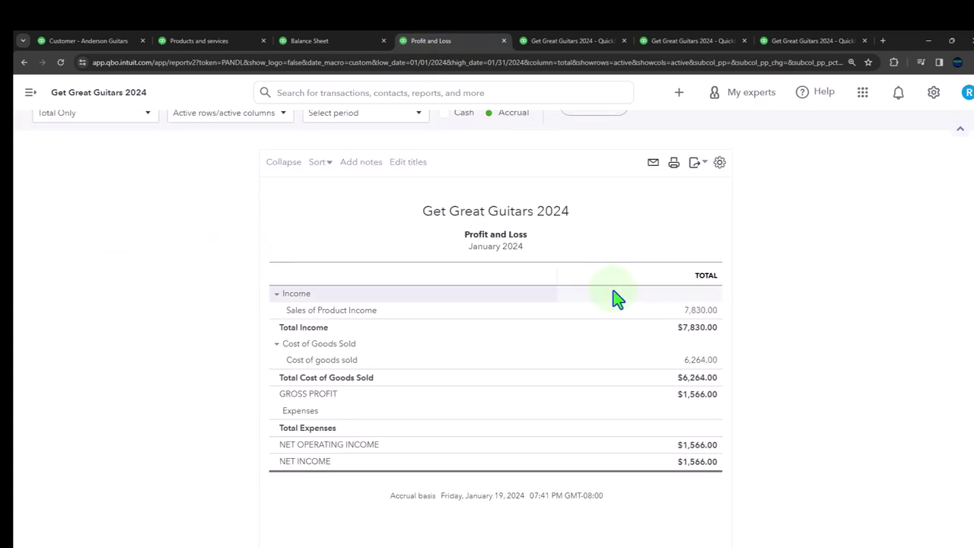
pyautogui.hotkey('ctrl', '+')
pyautogui.scroll(-1, 615, 300)
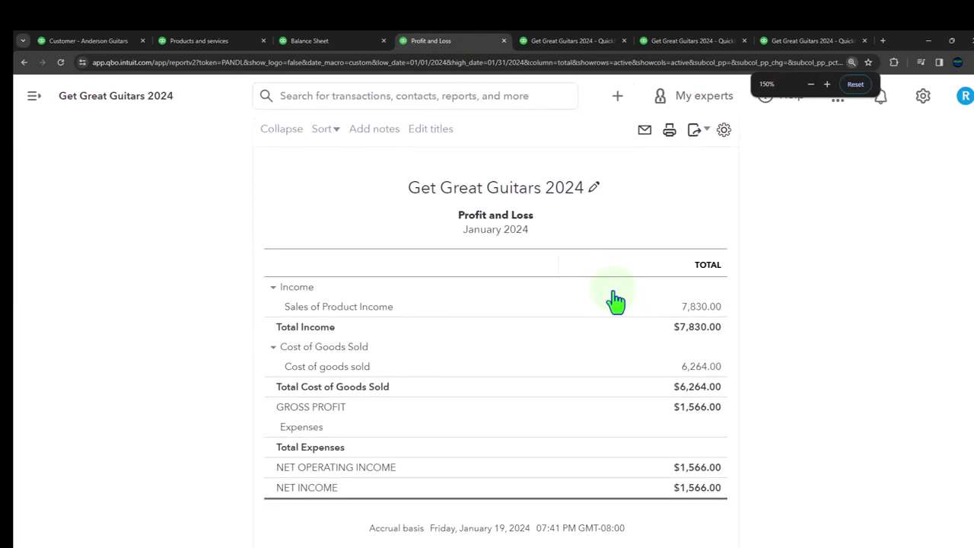
# Open the transaction report behind the Profit and Loss's Sales of Product Income and examine invoice 1002's lines and totals.
pyautogui.click(697, 311)
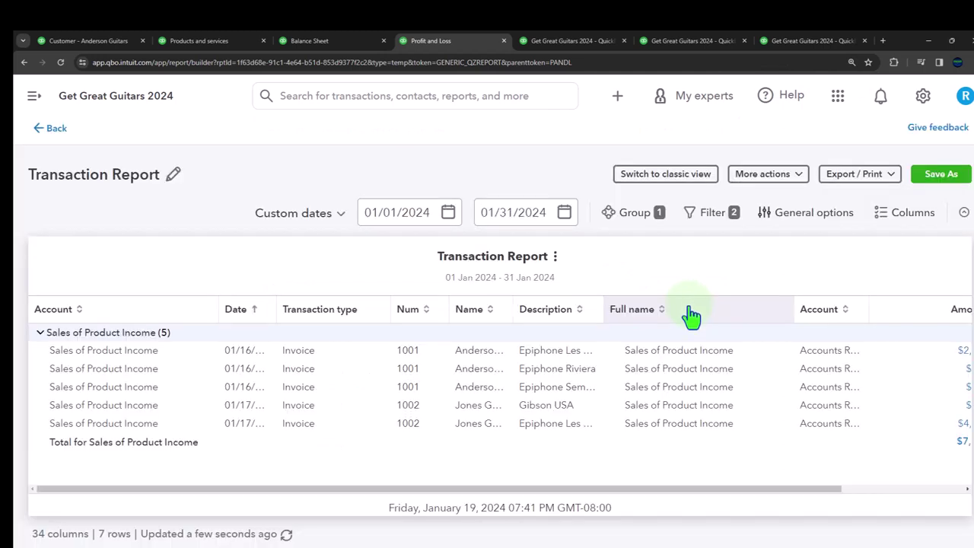
pyautogui.hotkey('ctrl', '-')
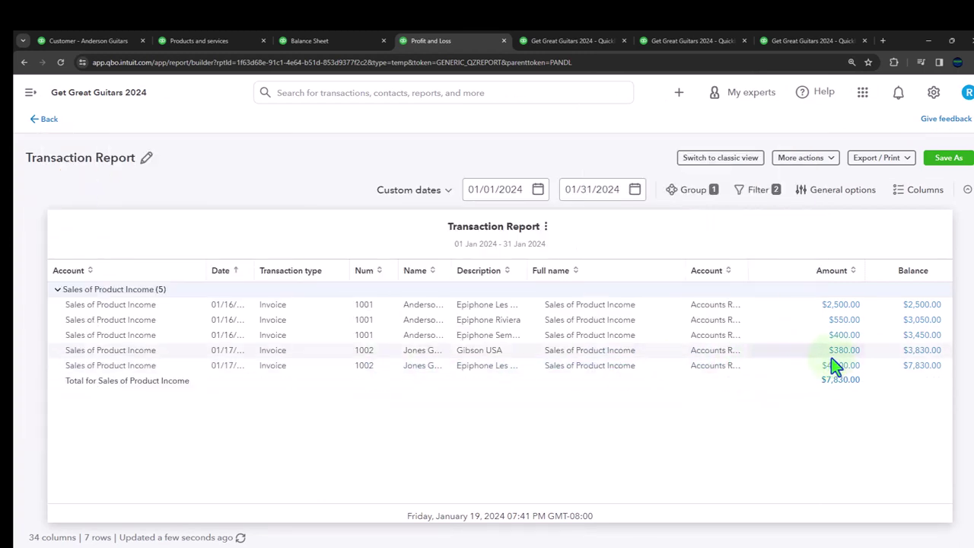
pyautogui.click(840, 364)
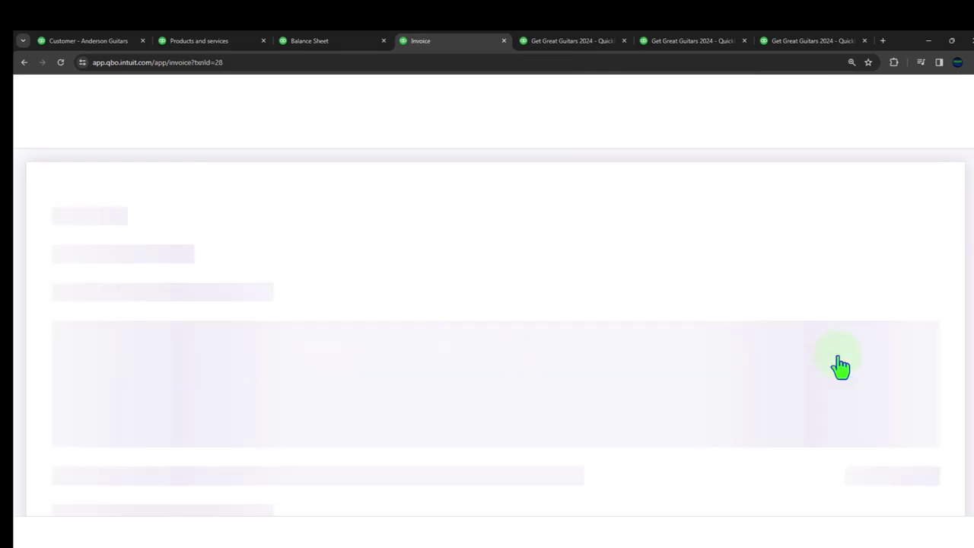
pyautogui.scroll(-3, 740, 335)
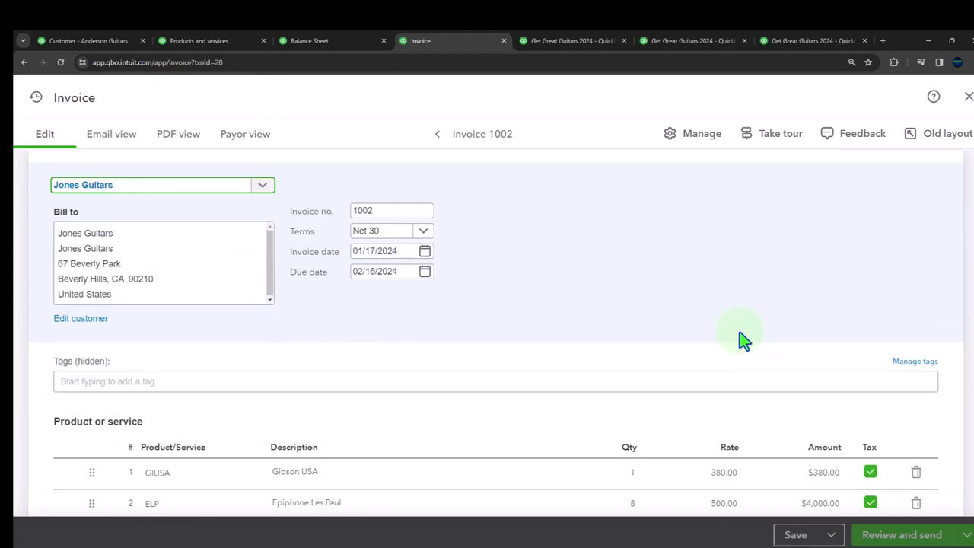
pyautogui.scroll(-5, 742, 338)
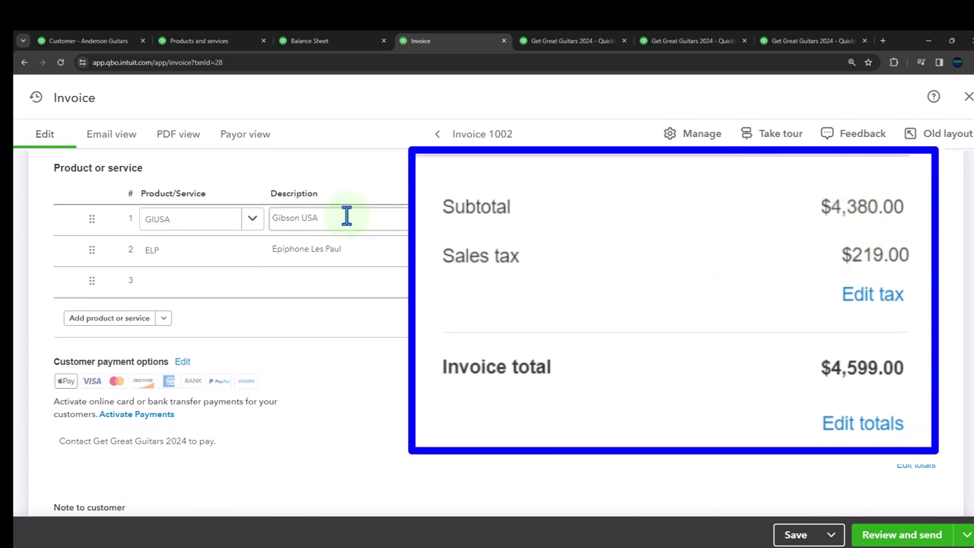
pyautogui.scroll(6, 344, 221)
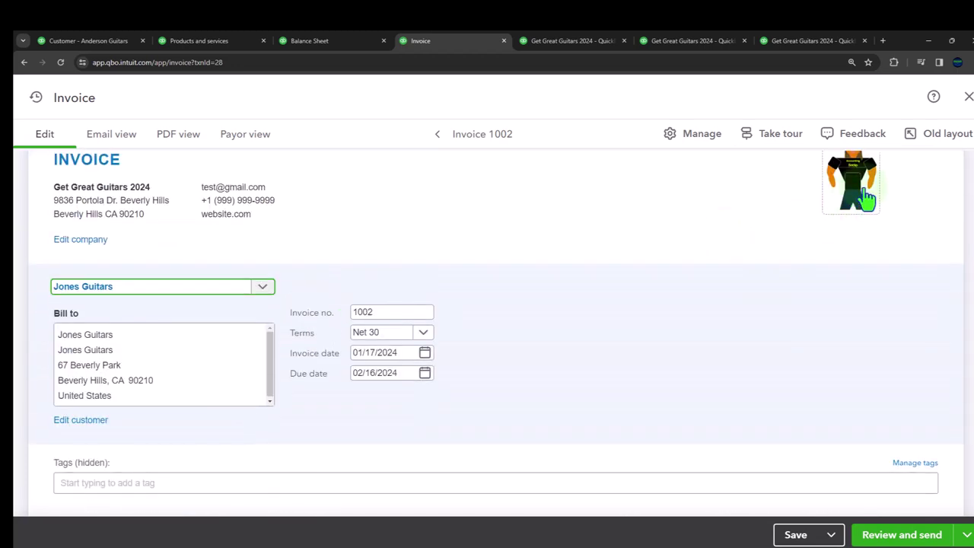
# Close invoice 1002 and return from the Sales of Product Income transactions to the Profit and Loss report.
pyautogui.click(968, 98)
pyautogui.moveTo(697, 220); pyautogui.dragTo(626, 234)
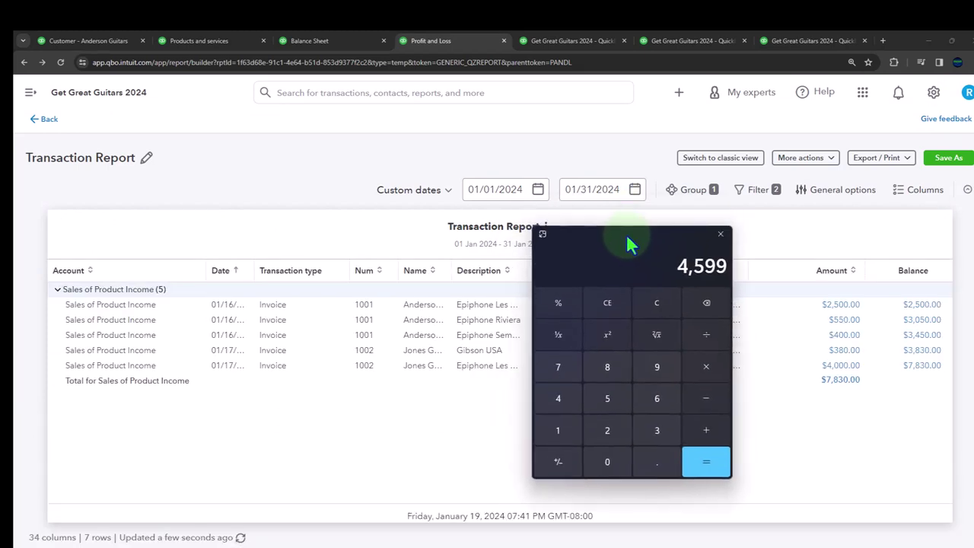
pyautogui.press('Escape')
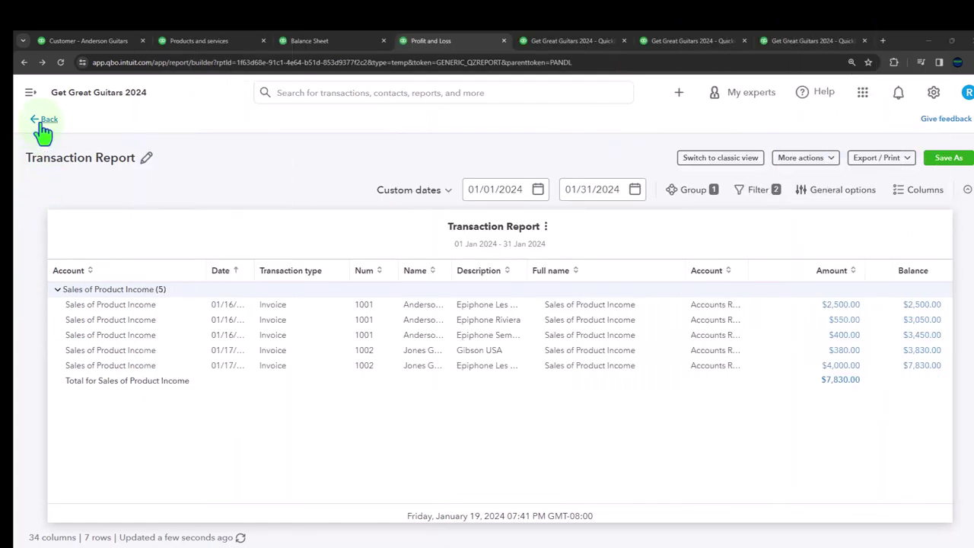
pyautogui.click(43, 121)
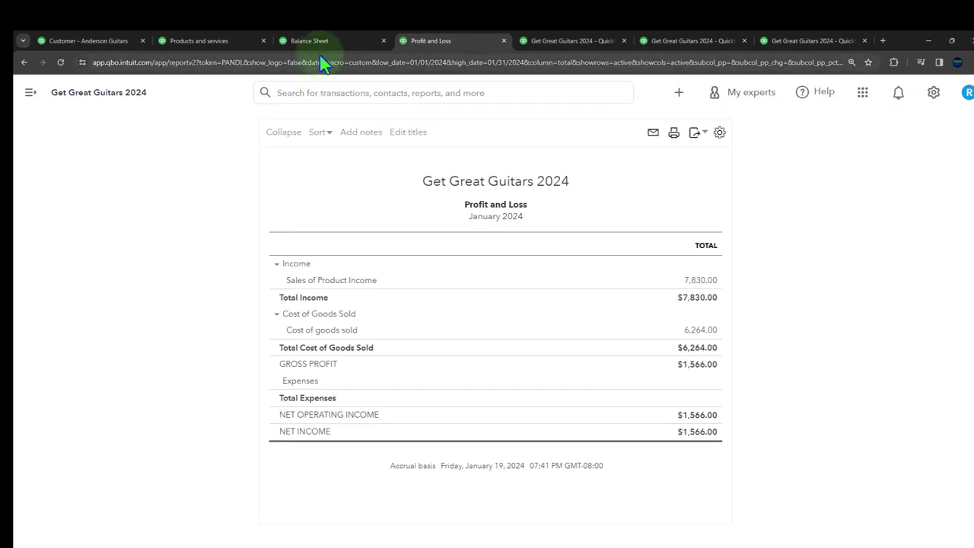
# View the transactions behind the Balance Sheet's Alabama Department of Revenue Payable amount, and return to the Balance Sheet.
pyautogui.click(317, 40)
pyautogui.scroll(-2, 199, 312)
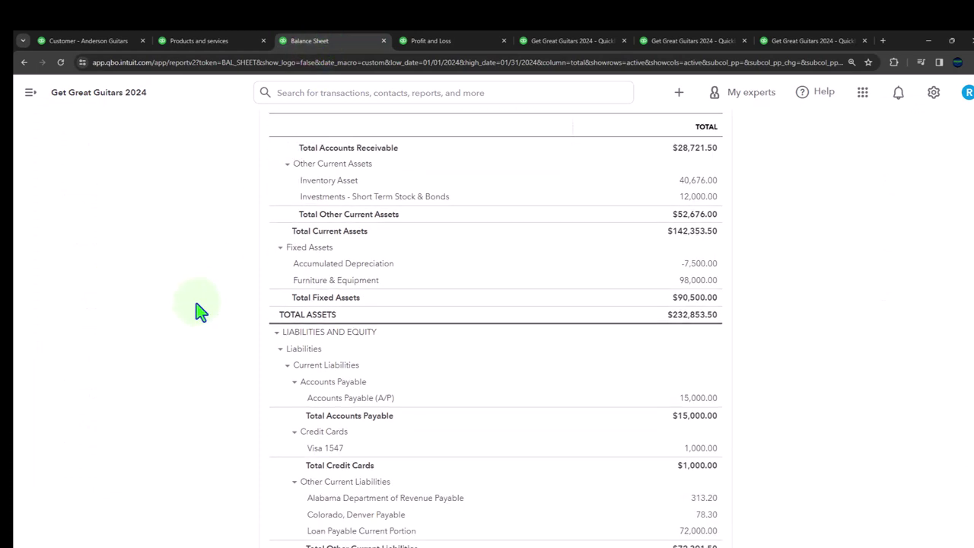
pyautogui.hotkey('ctrl', '+')
pyautogui.scroll(-2, 200, 312)
pyautogui.scroll(-3, 199, 312)
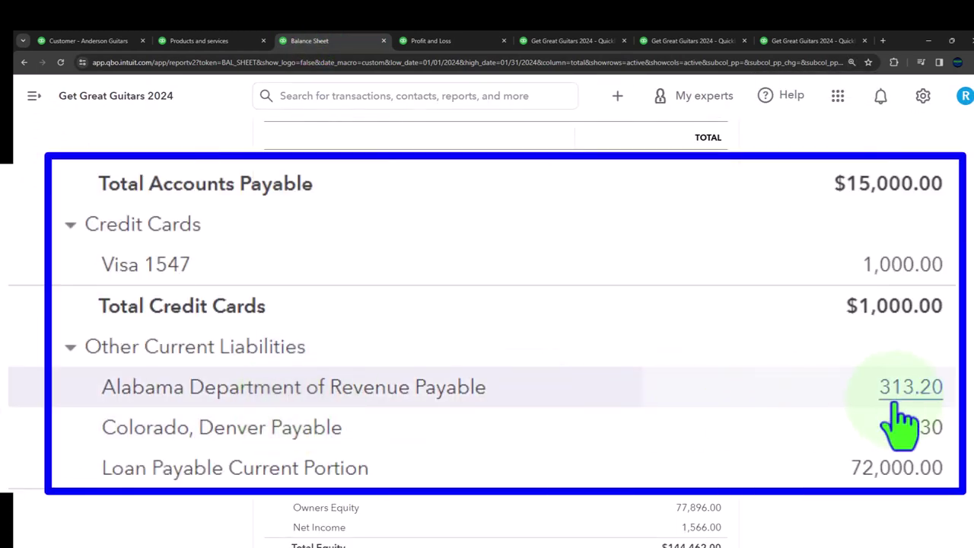
pyautogui.click(902, 403)
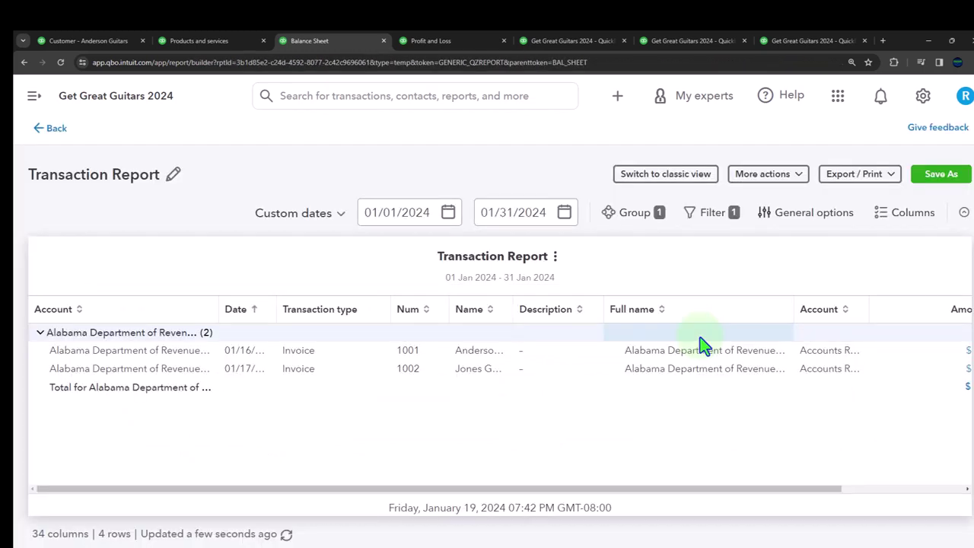
pyautogui.hotkey('ctrl', '-')
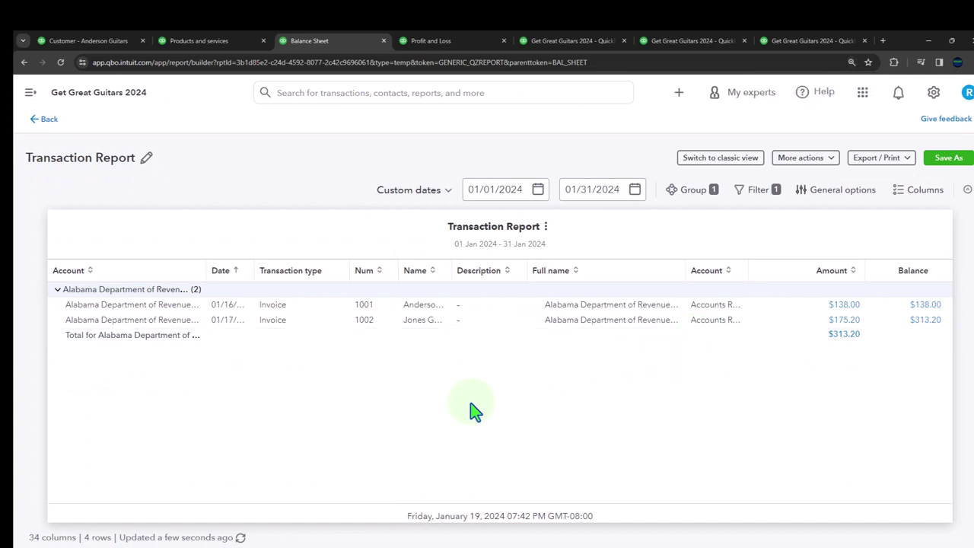
pyautogui.click(48, 121)
# Open the transaction report behind the Balance Sheet's Inventory Asset amount and examine the invoice 1002 entries.
pyautogui.scroll(2, 152, 364)
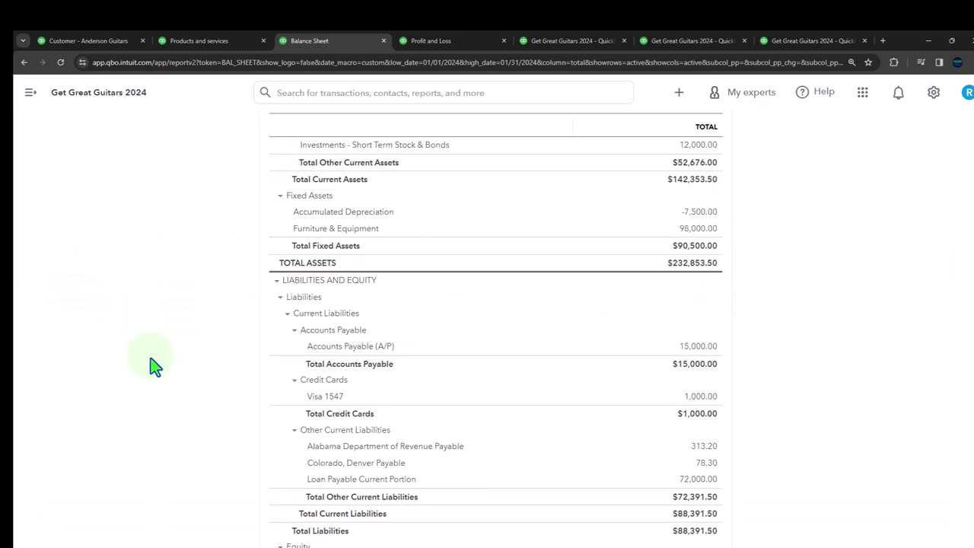
pyautogui.hotkey('ctrl', '+')
pyautogui.hotkey('ctrl', '+')
pyautogui.scroll(3, 152, 364)
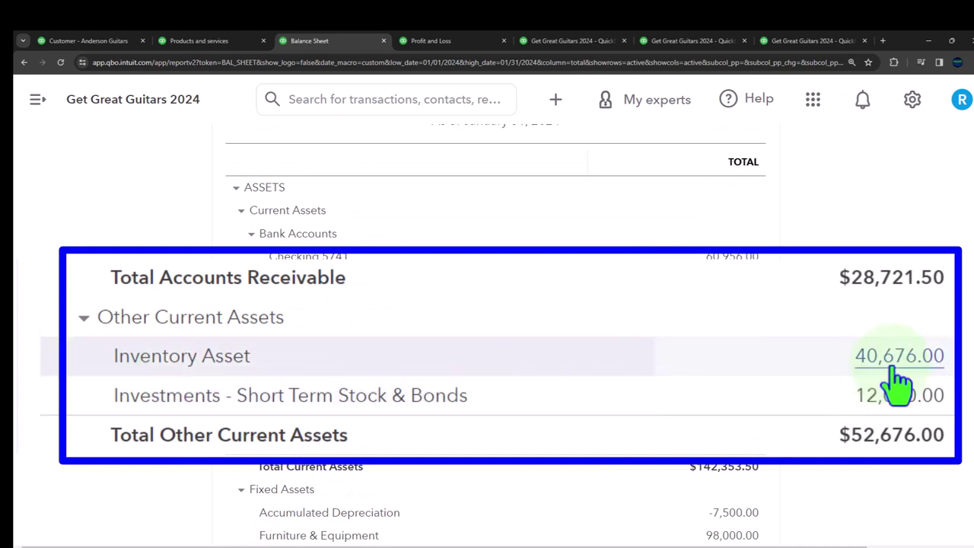
pyautogui.click(897, 373)
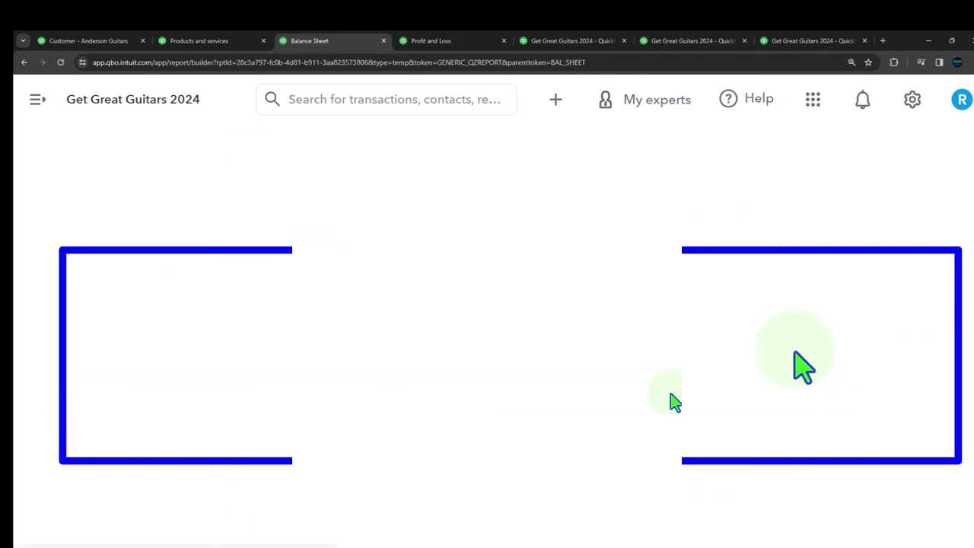
pyautogui.hotkey('ctrl', '-')
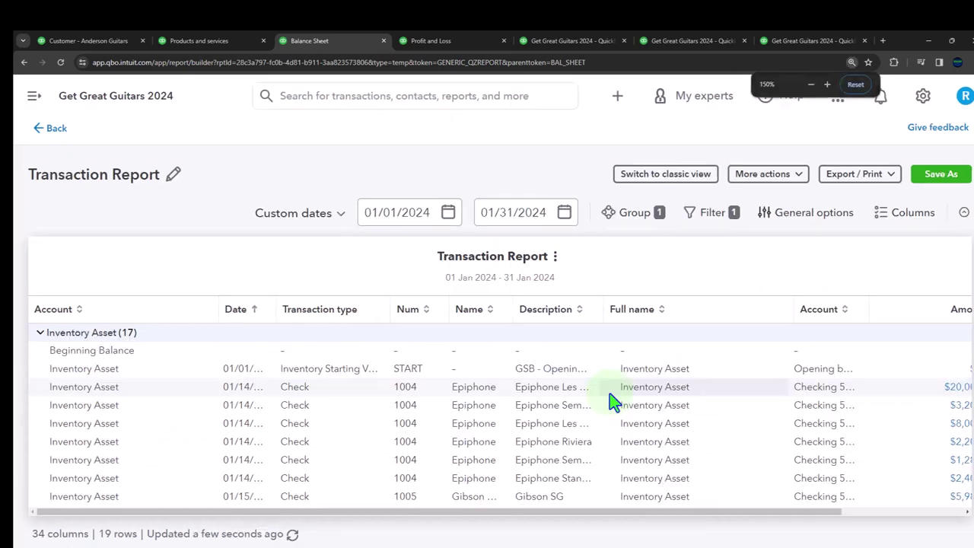
pyautogui.scroll(-2, 613, 401)
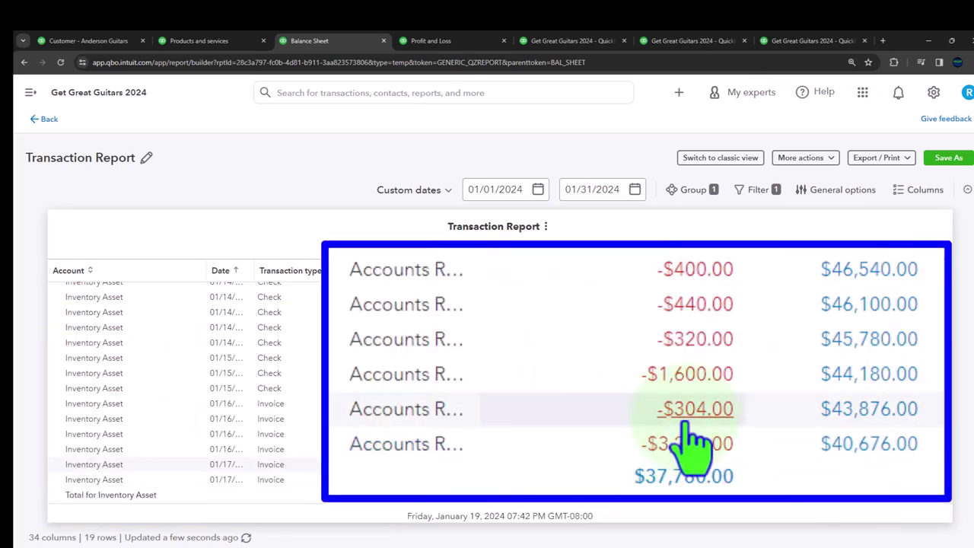
# Inspect invoice 1002's product lines from its Gibson USA inventory entry, close it and return to the Balance Sheet.
pyautogui.click(692, 420)
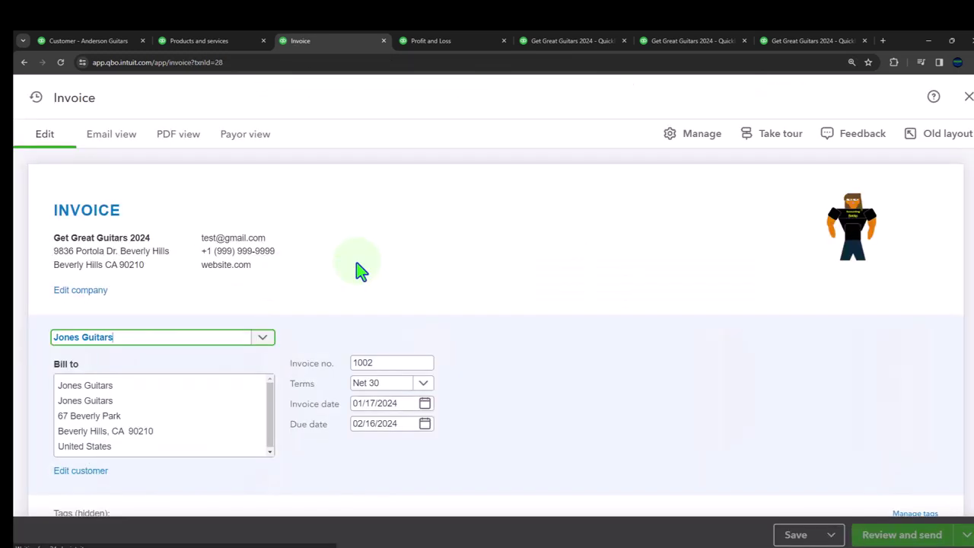
pyautogui.scroll(-5, 396, 320)
pyautogui.click(543, 362)
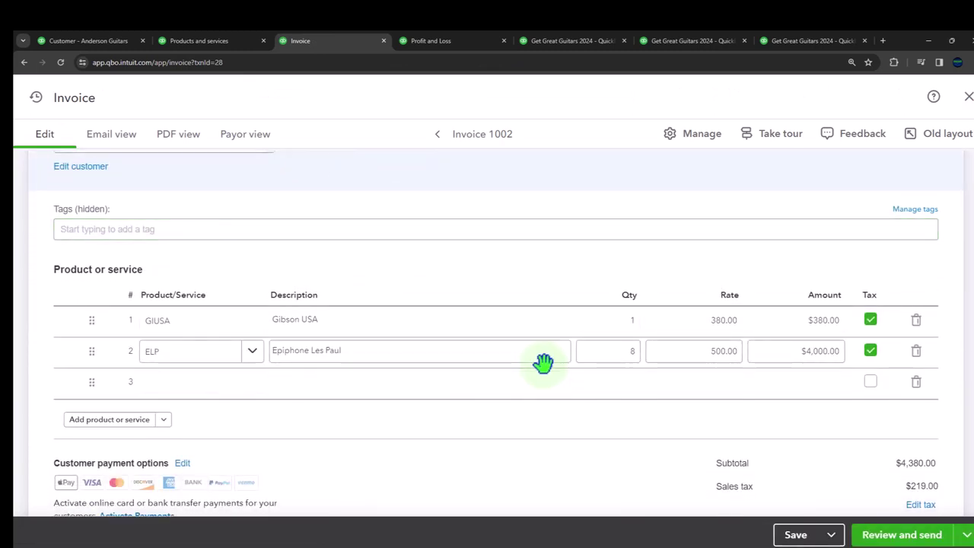
pyautogui.click(216, 328)
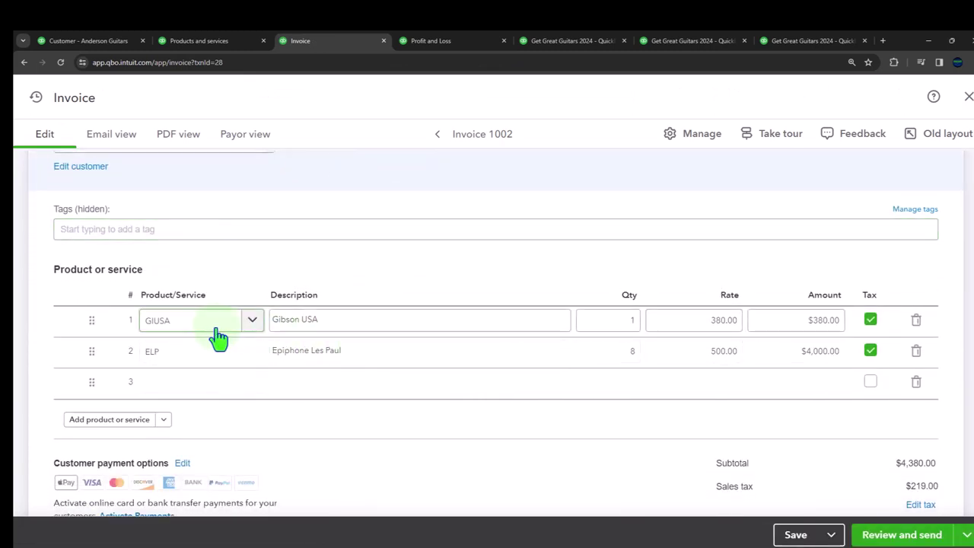
pyautogui.click(967, 97)
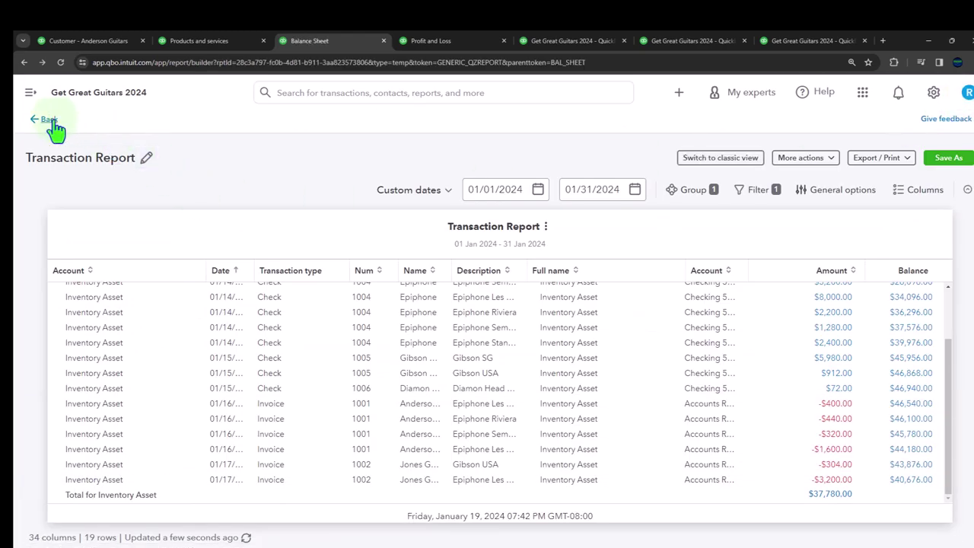
pyautogui.click(48, 119)
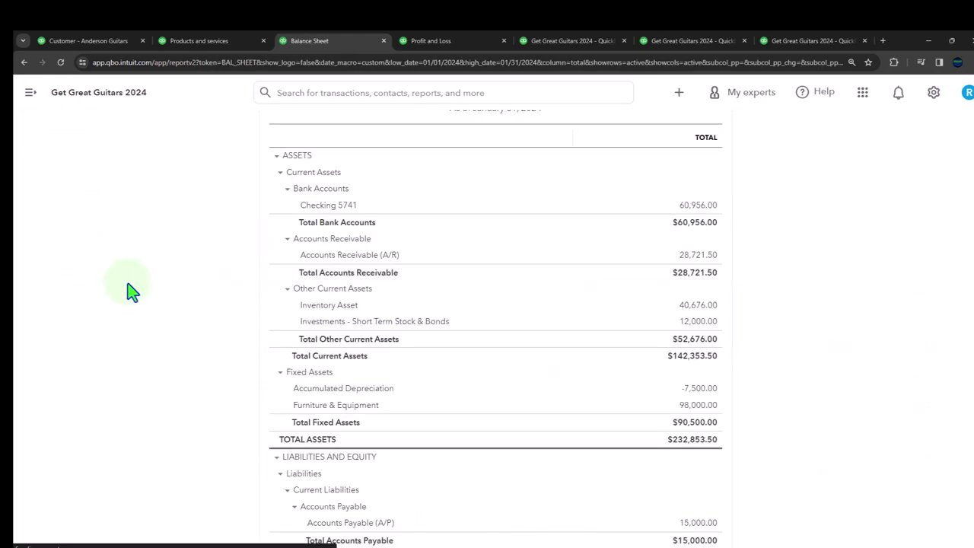
pyautogui.hotkey('ctrl', '+')
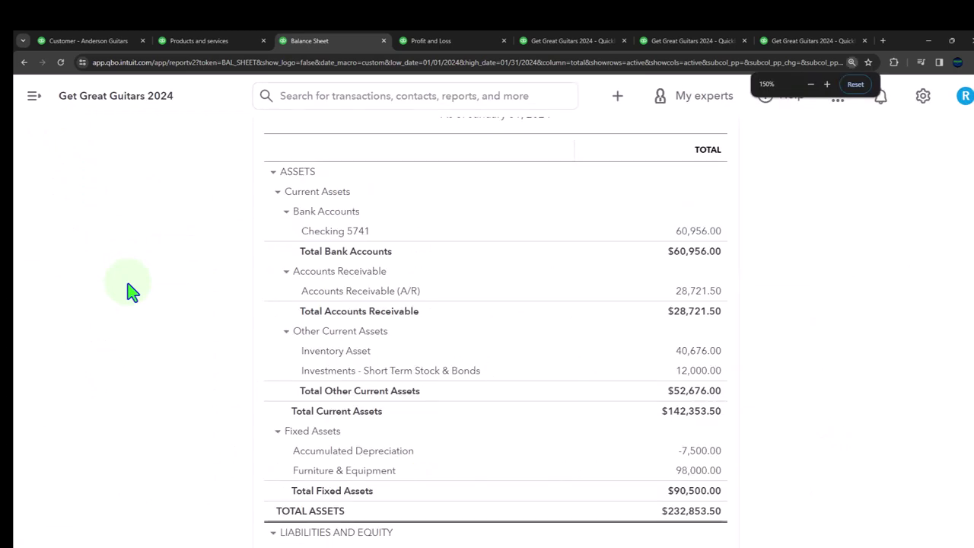
pyautogui.scroll(-2, 129, 292)
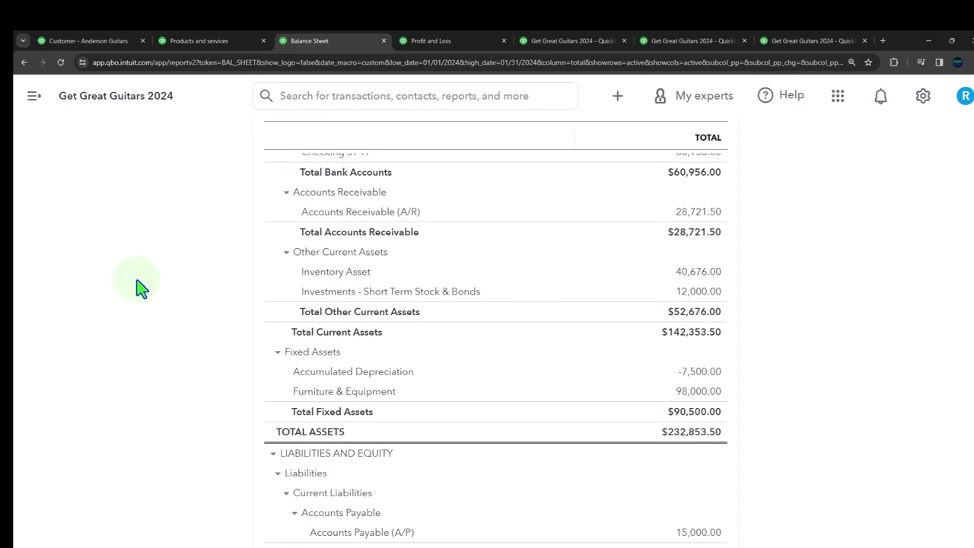
# Re-run the Profit and Loss report for 01/01/2024 to 01/31/2024.
pyautogui.click(421, 41)
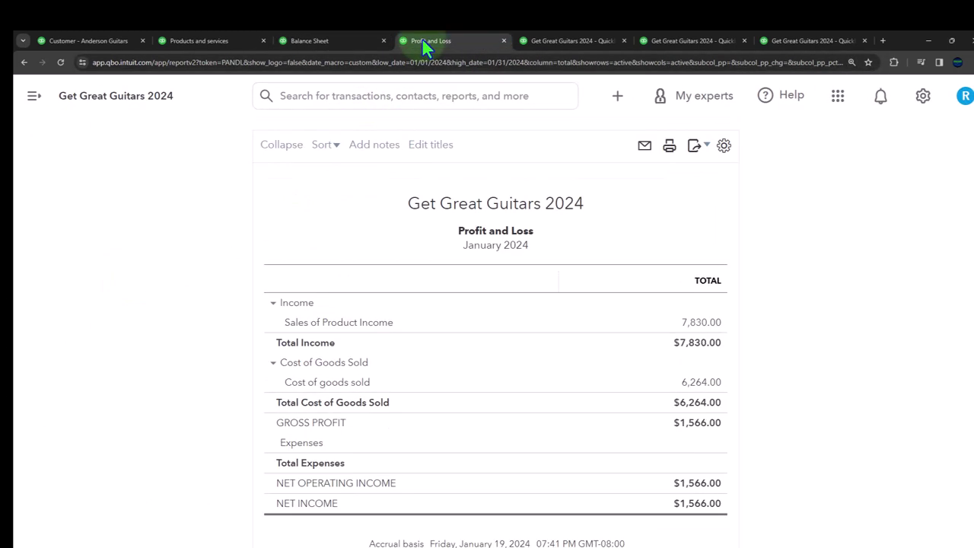
pyautogui.scroll(2, 456, 297)
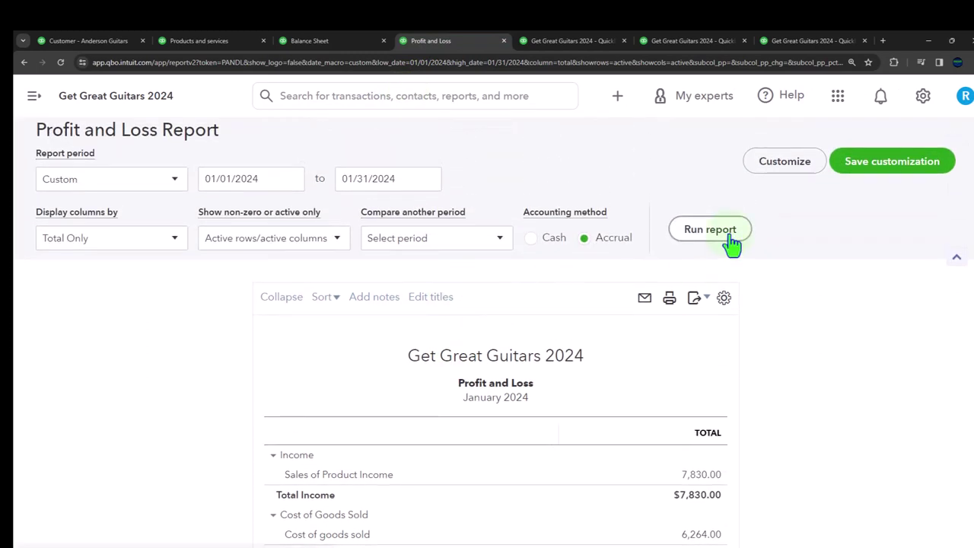
pyautogui.click(725, 231)
pyautogui.scroll(-1, 211, 347)
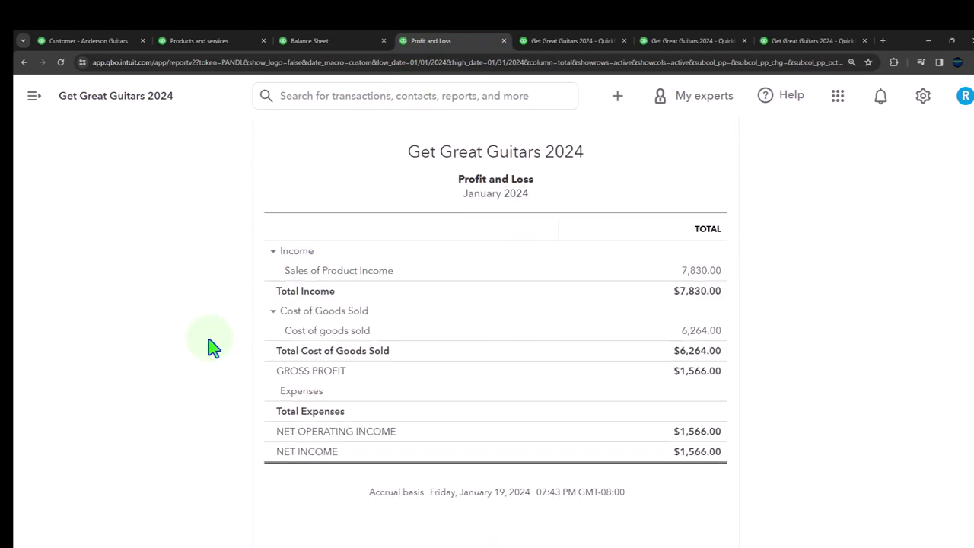
# Review the transactions behind the Profit and Loss's Cost of goods sold amount, and return to the report.
pyautogui.click(696, 335)
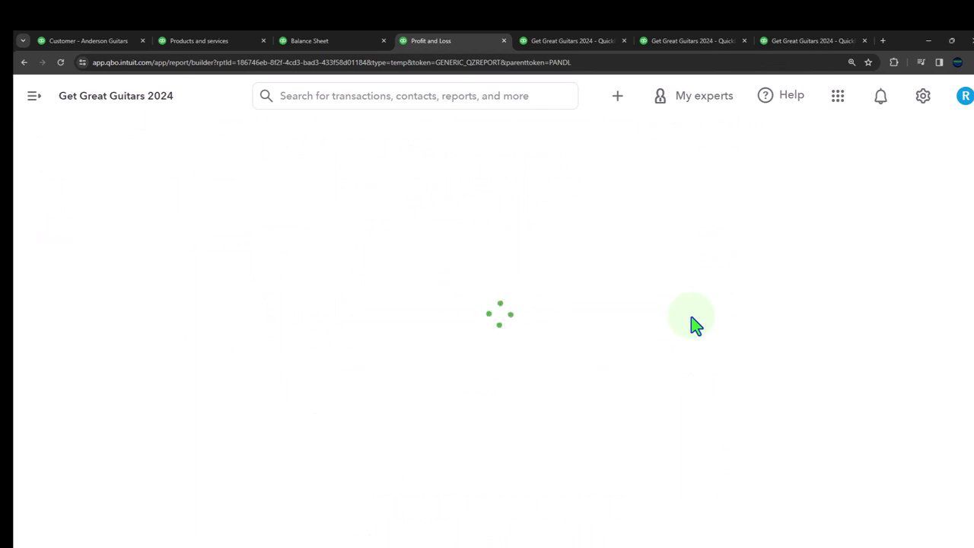
pyautogui.hotkey('ctrl', '+')
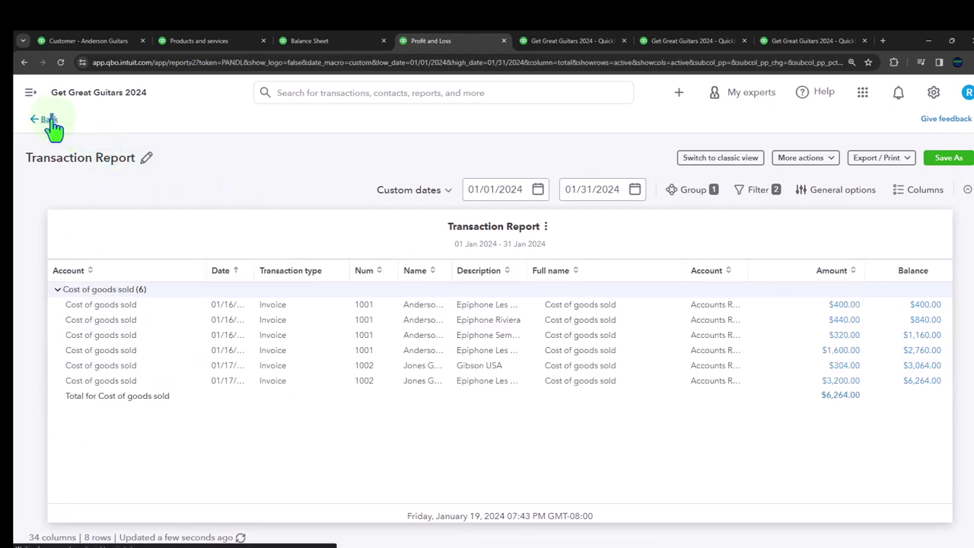
pyautogui.click(49, 120)
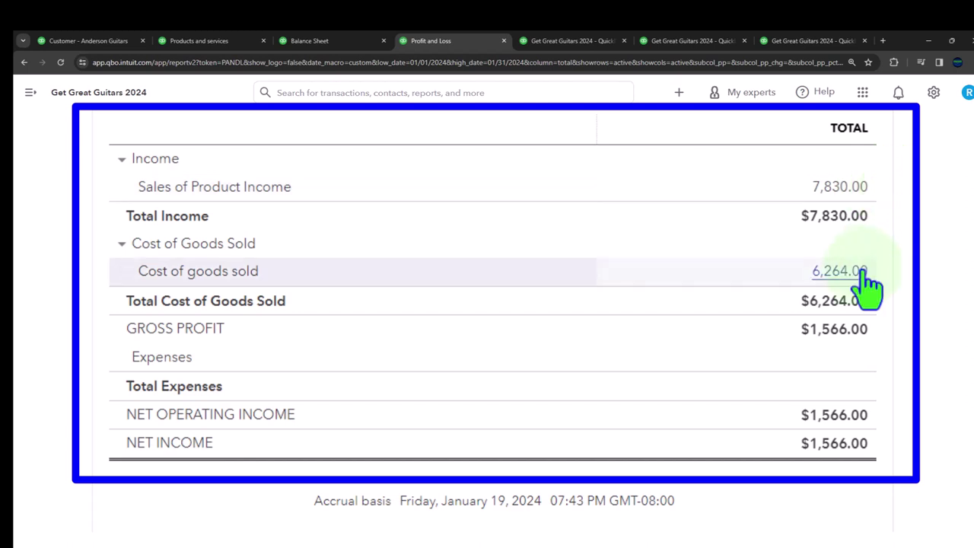
# Check the Balance Sheet's Accounts Receivable (A/R) amount and re-run the Customer Balance Detail report for All Dates.
pyautogui.click(334, 40)
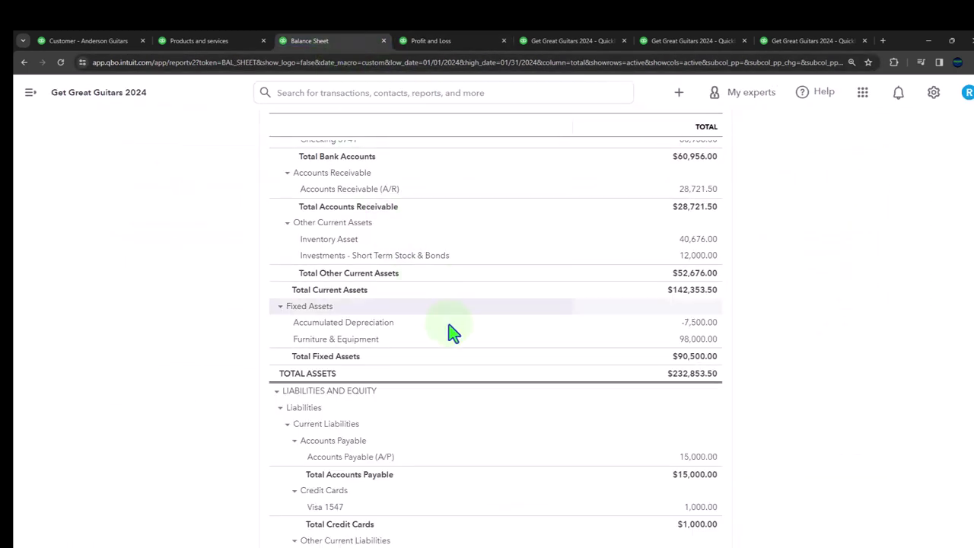
pyautogui.scroll(2, 453, 333)
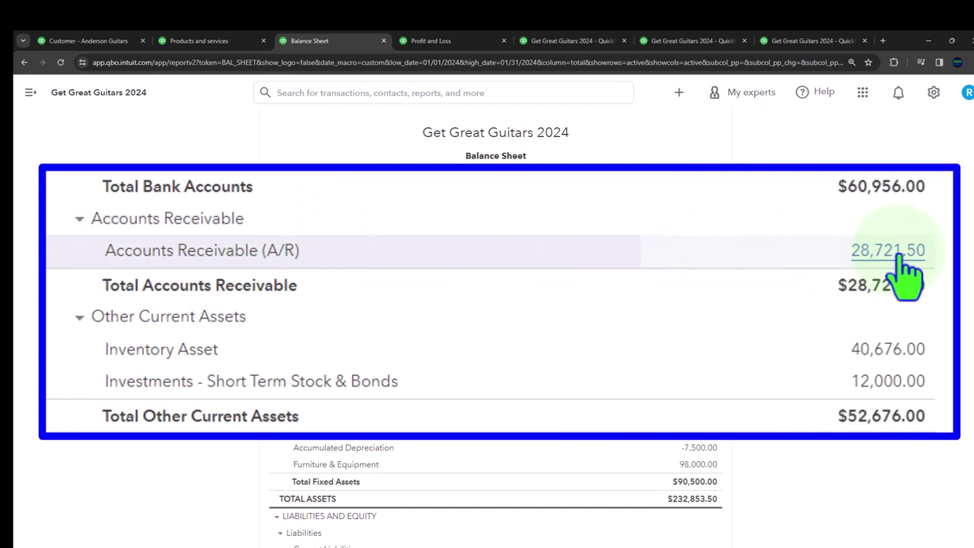
pyautogui.click(664, 43)
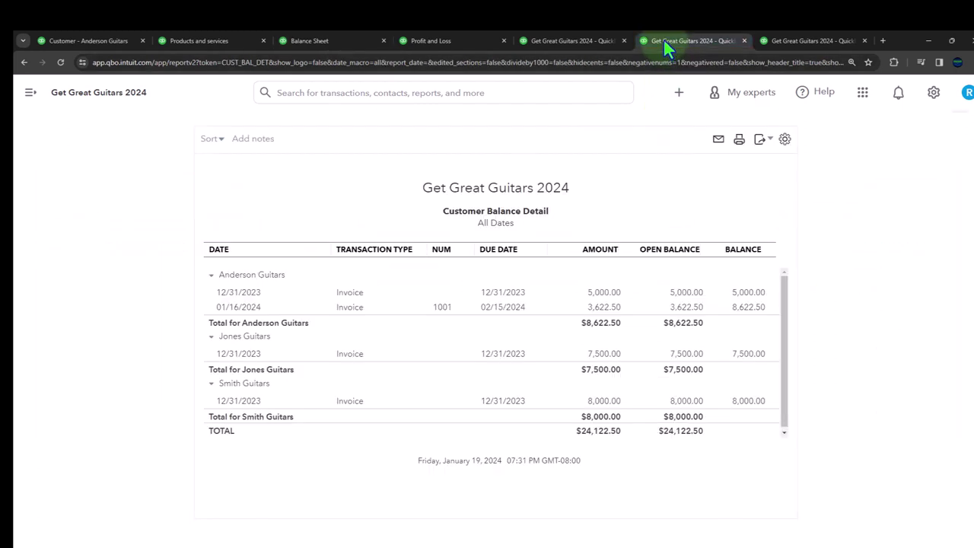
pyautogui.scroll(2, 654, 182)
pyautogui.click(208, 234)
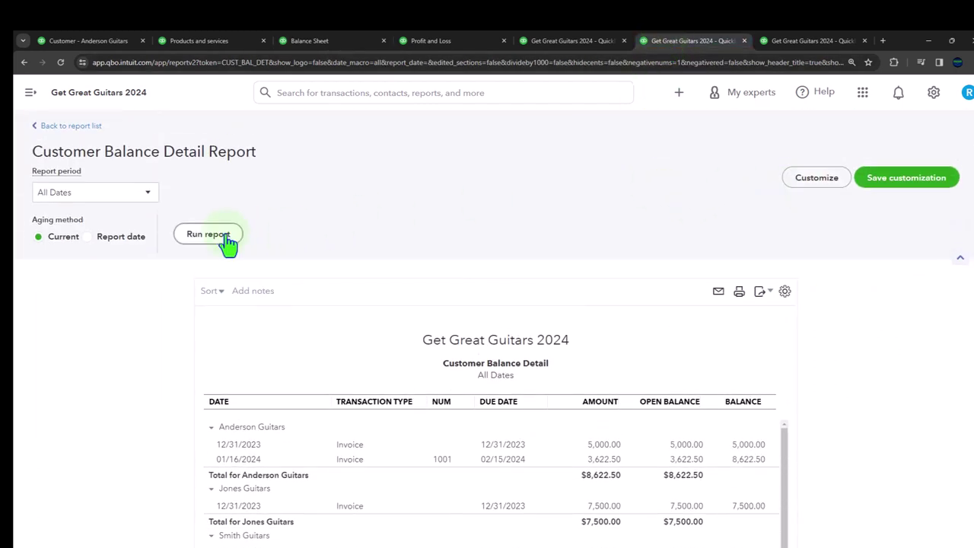
# Compare the Customer Balance Detail report's total open balance with Accounts Receivable on the Balance Sheet.
pyautogui.scroll(-2, 191, 271)
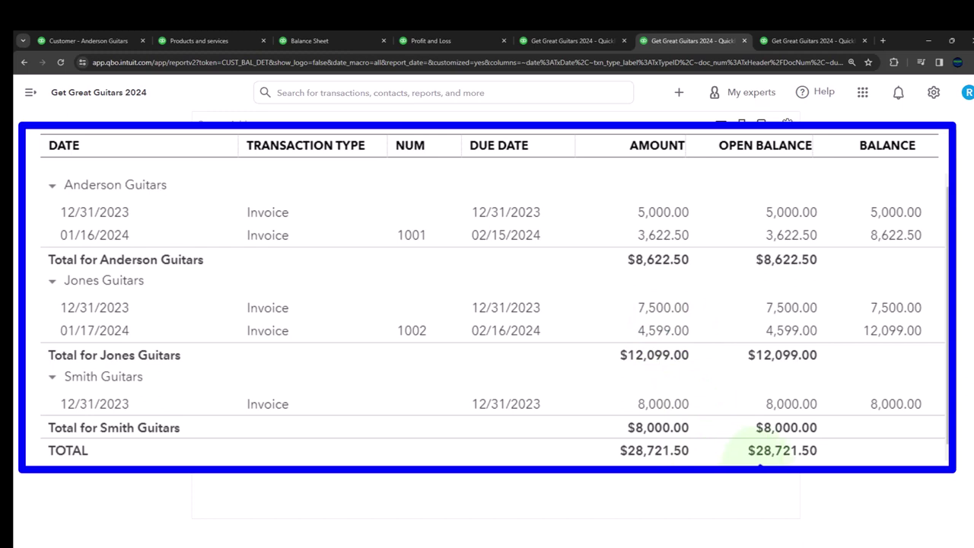
pyautogui.click(302, 38)
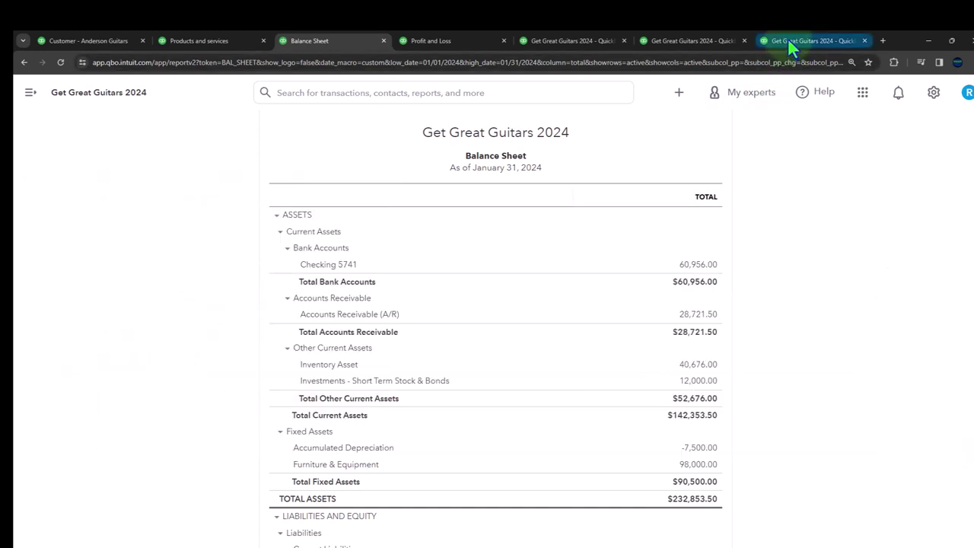
# Re-run the Inventory Valuation Summary as of 01/31/2024 and compare its total asset value with the Balance Sheet's Inventory Asset.
pyautogui.click(787, 40)
pyautogui.scroll(2, 285, 232)
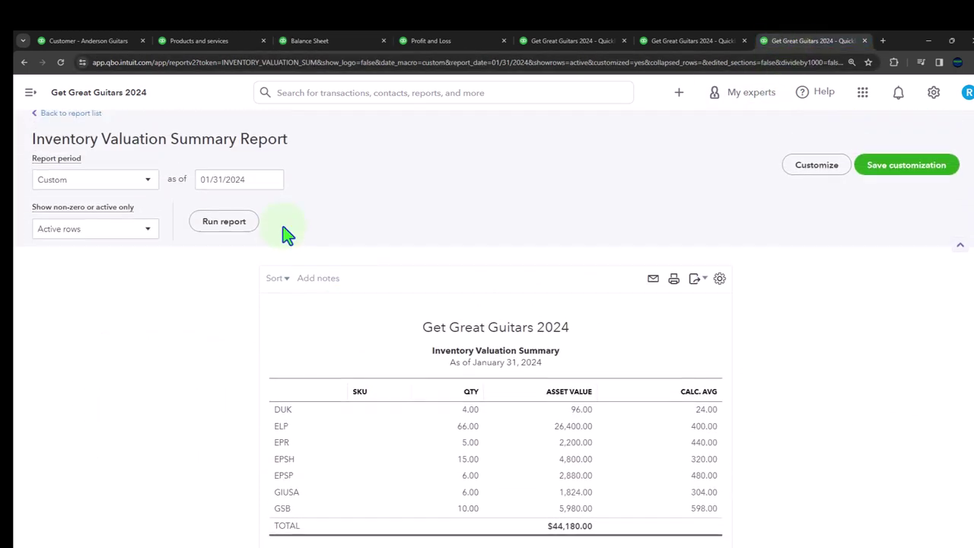
pyautogui.click(224, 221)
pyautogui.scroll(-1, 226, 235)
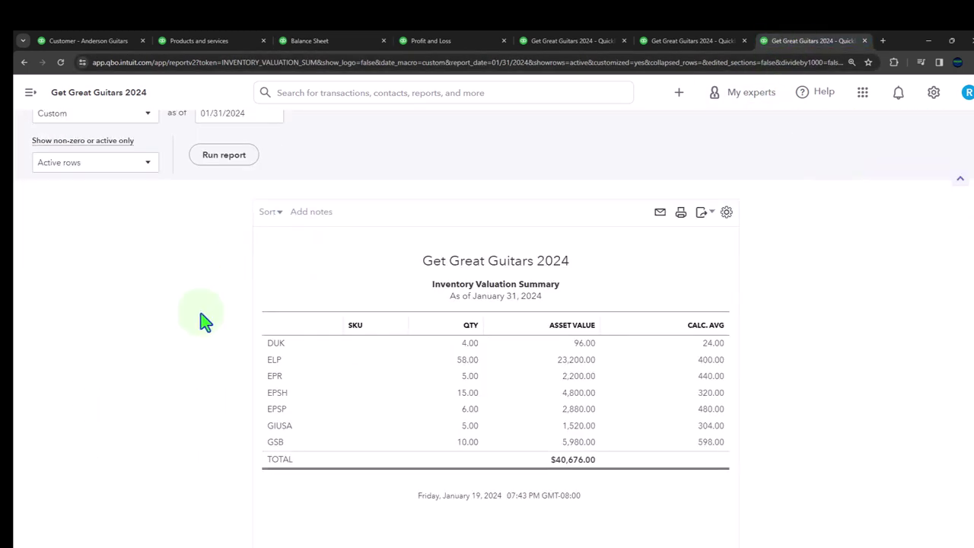
pyautogui.hotkey('ctrl', '+')
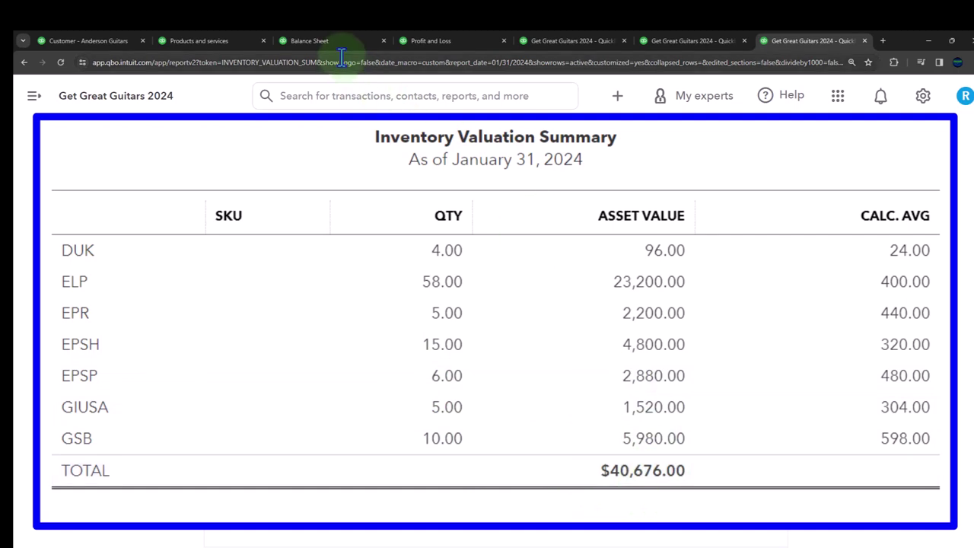
pyautogui.click(319, 39)
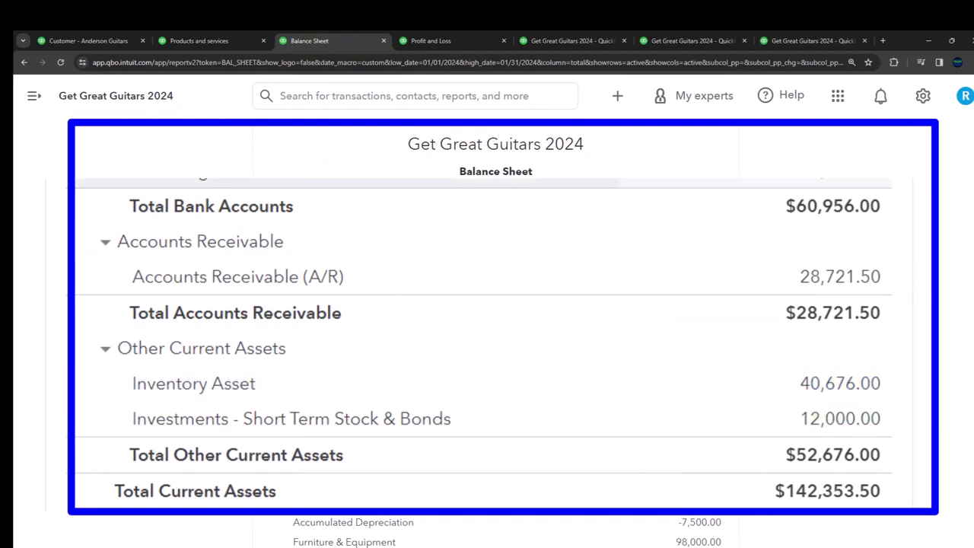
# Leave the Anderson Guitars customer record and review the invoices of the last 12 months in the list of all sales transactions.
pyautogui.click(99, 43)
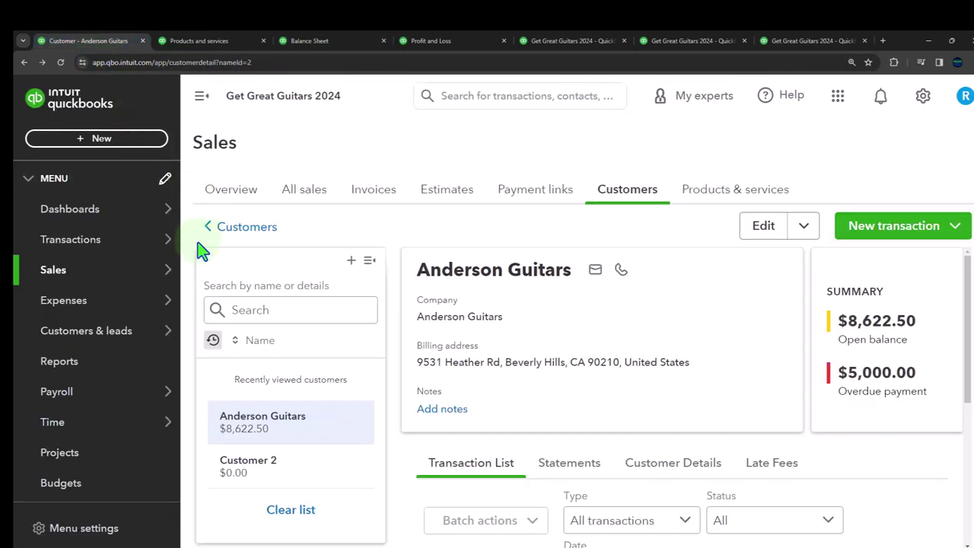
pyautogui.click(243, 228)
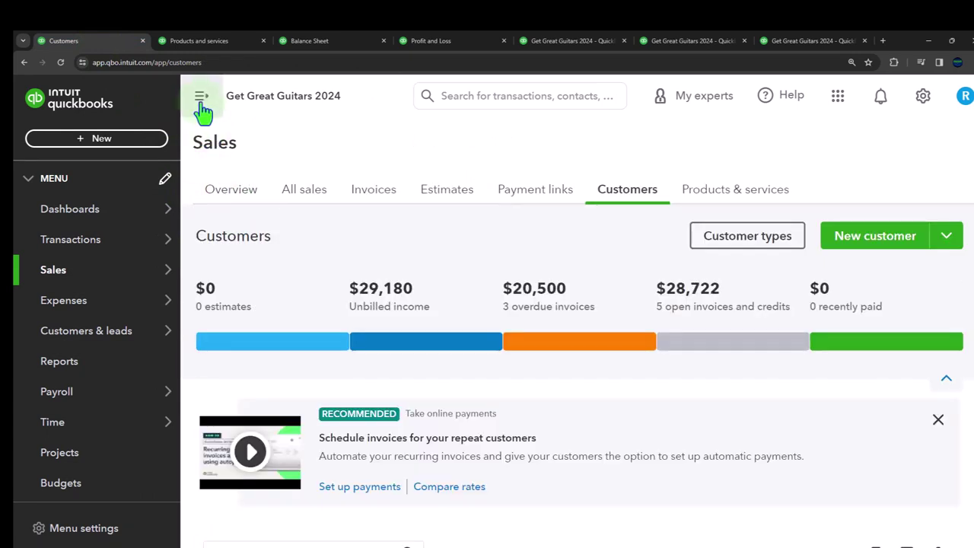
pyautogui.click(201, 103)
pyautogui.click(146, 198)
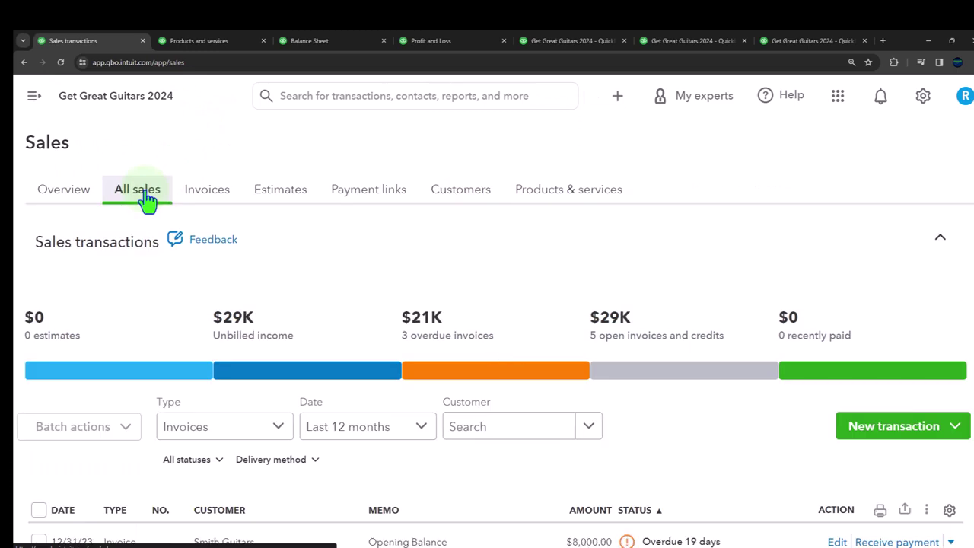
pyautogui.scroll(-2, 152, 244)
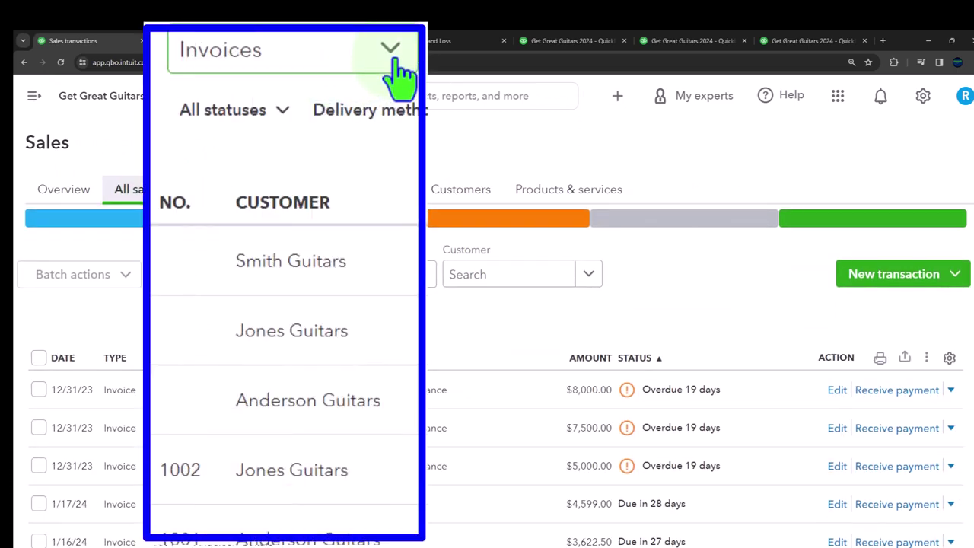
pyautogui.click(278, 274)
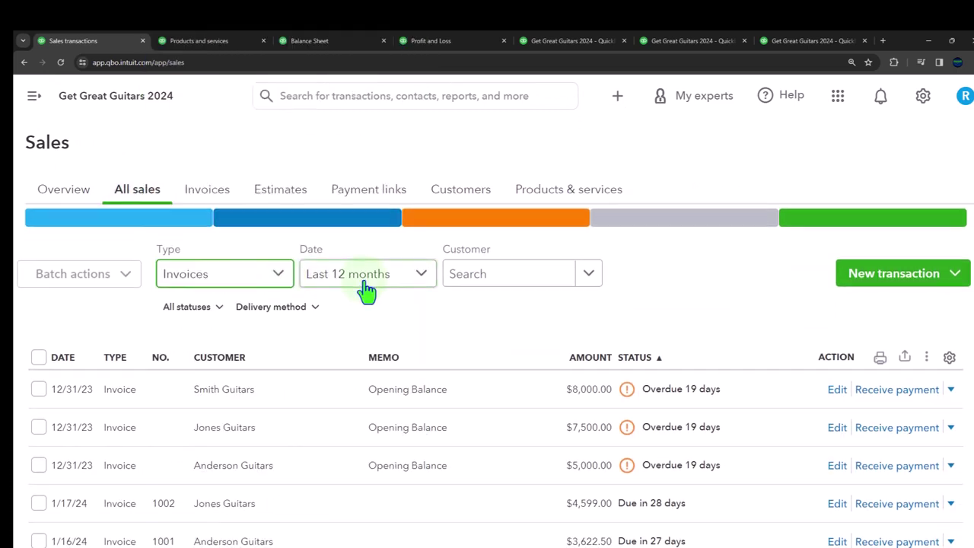
pyautogui.scroll(-2, 366, 290)
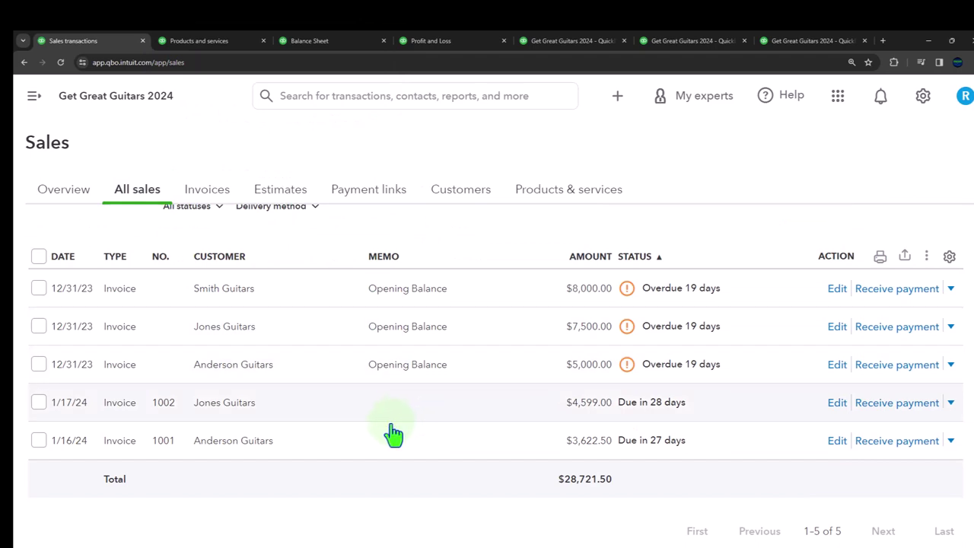
pyautogui.scroll(5, 393, 434)
# Review the unpaid invoices of the last 12 months on the Sales Invoices page.
pyautogui.click(217, 190)
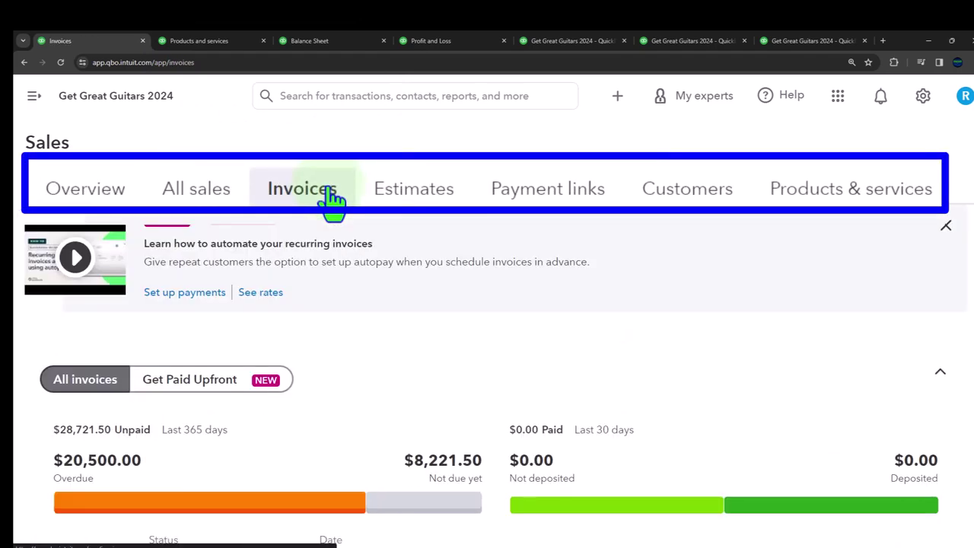
pyautogui.hotkey('ctrl', '-')
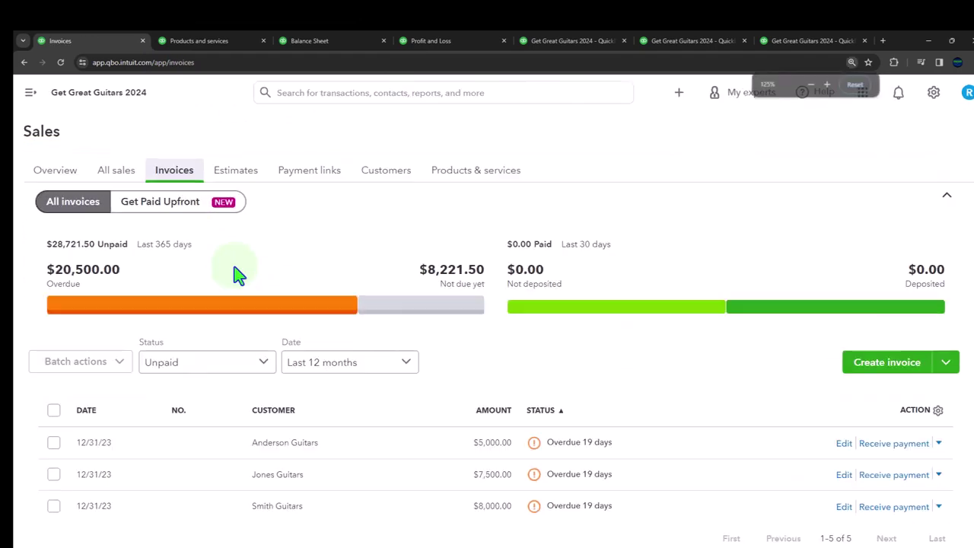
pyautogui.scroll(-1, 207, 341)
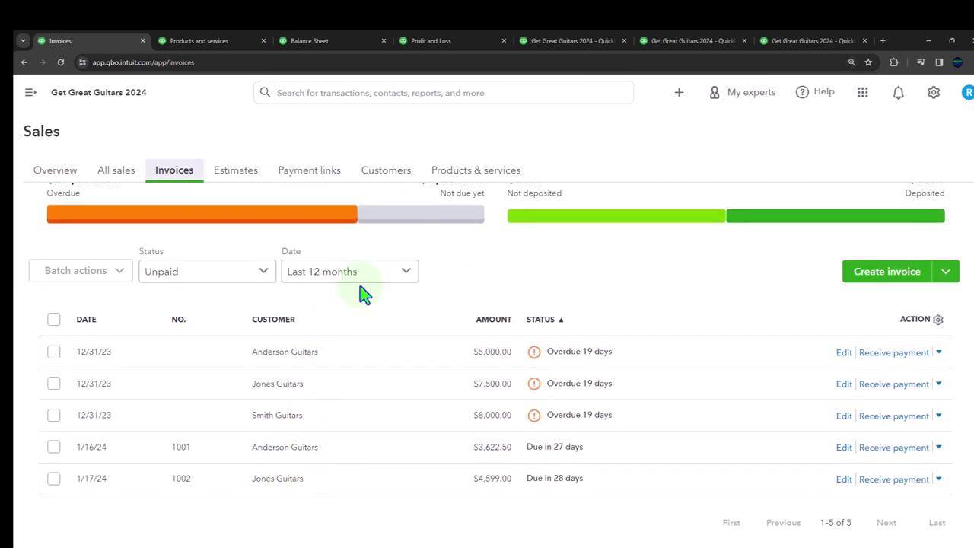
# Filter the customer list to open invoices and review Jones Guitars' transaction list.
pyautogui.click(383, 173)
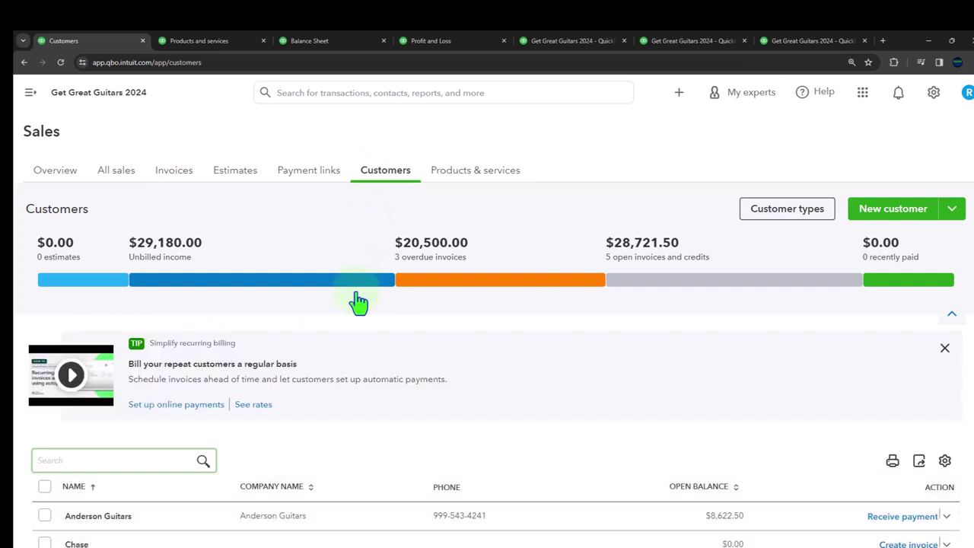
pyautogui.scroll(-2, 358, 300)
pyautogui.scroll(2, 358, 300)
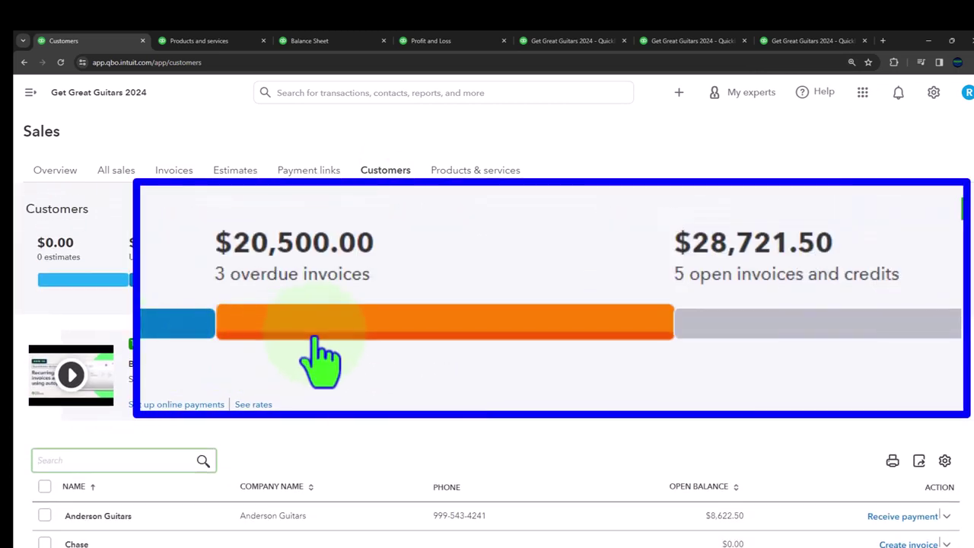
pyautogui.click(671, 282)
pyautogui.scroll(-2, 672, 292)
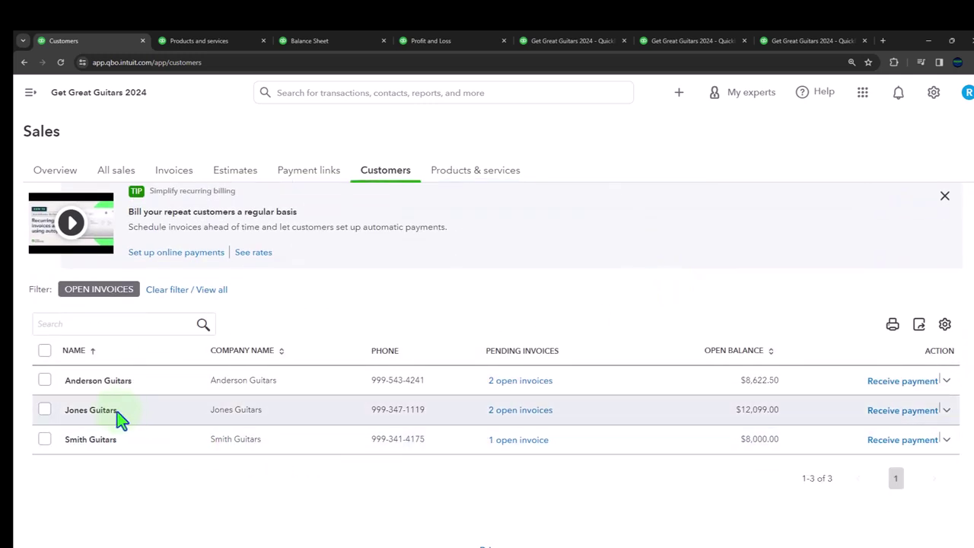
pyautogui.click(107, 411)
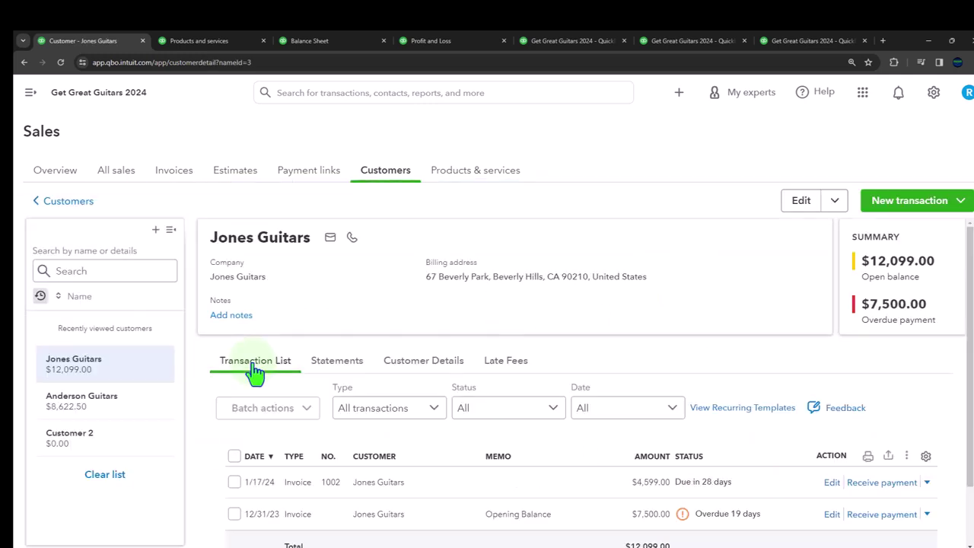
pyautogui.scroll(-1, 255, 373)
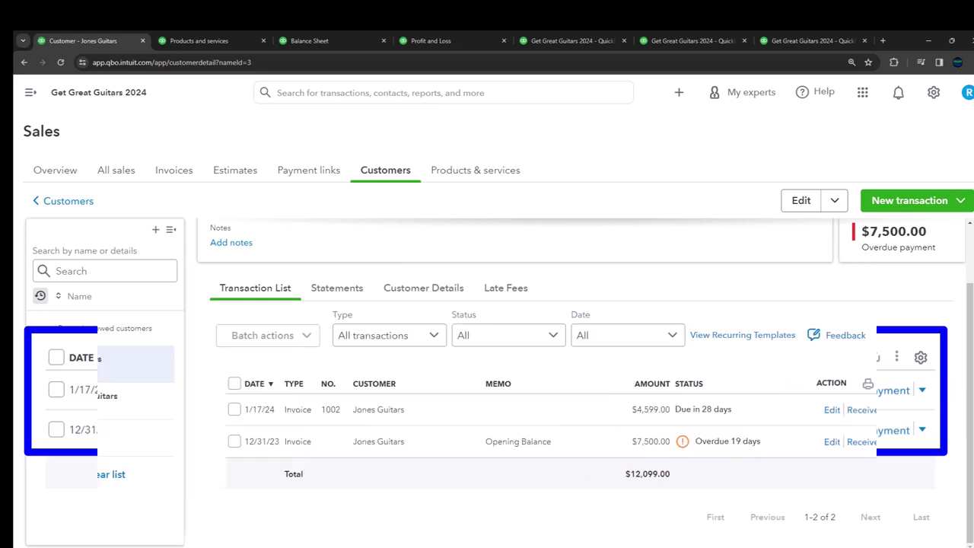
# Examine the account balances and totals on the Trial Balance as of January 31, 2024.
pyautogui.click(562, 41)
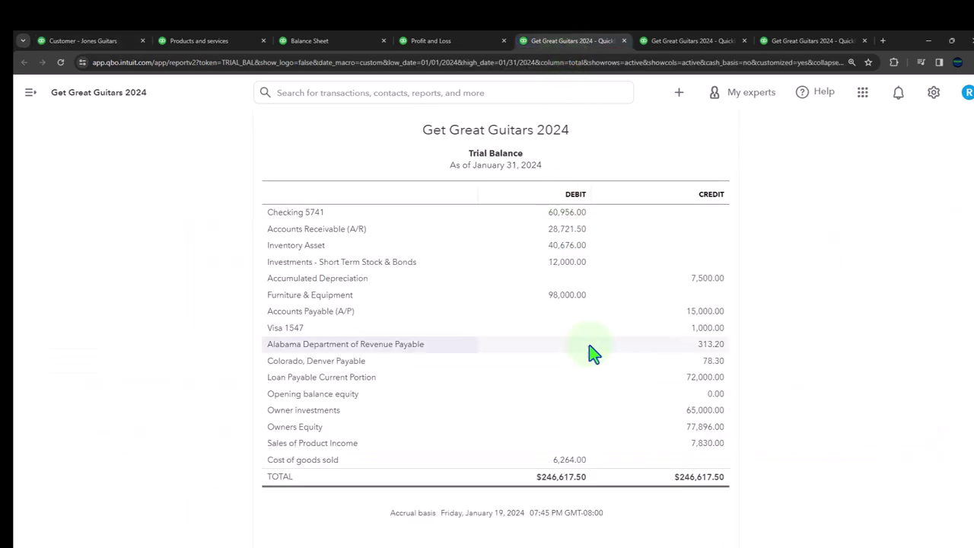
pyautogui.scroll(-2, 323, 331)
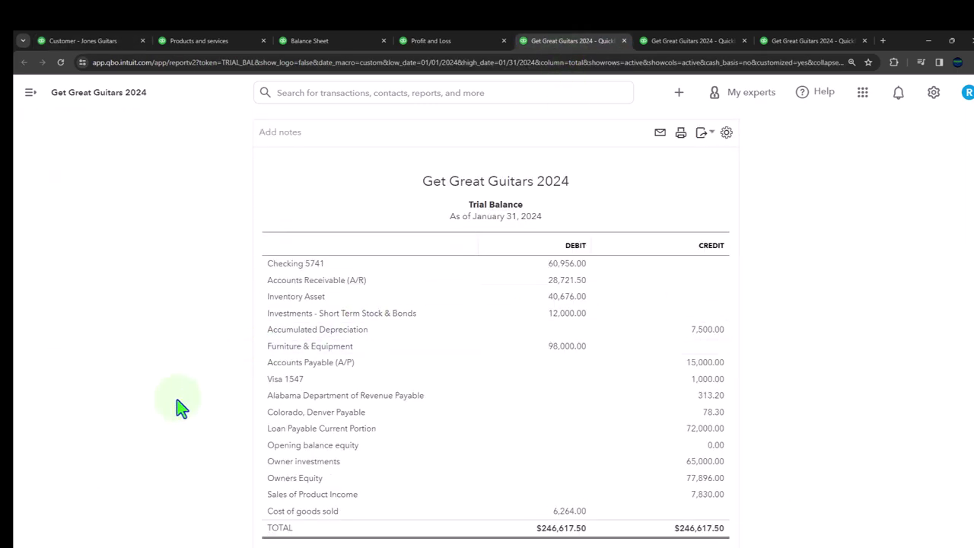
pyautogui.hotkey('ctrl', '+')
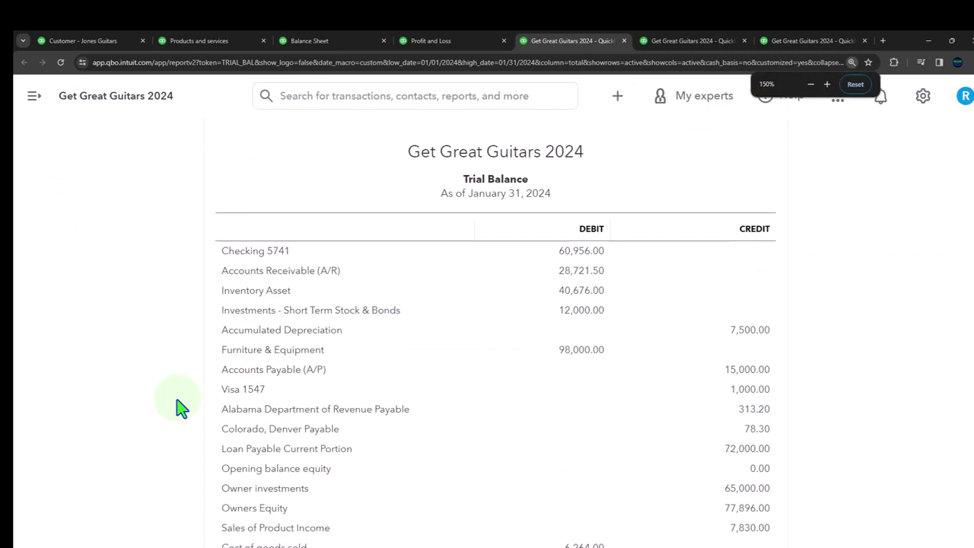
pyautogui.scroll(-1, 181, 407)
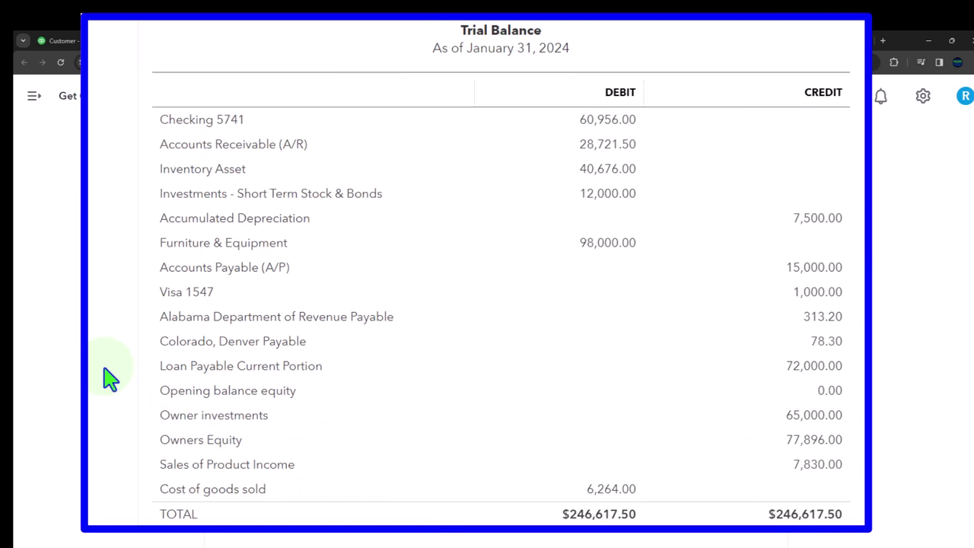
pyautogui.moveTo(412, 42)
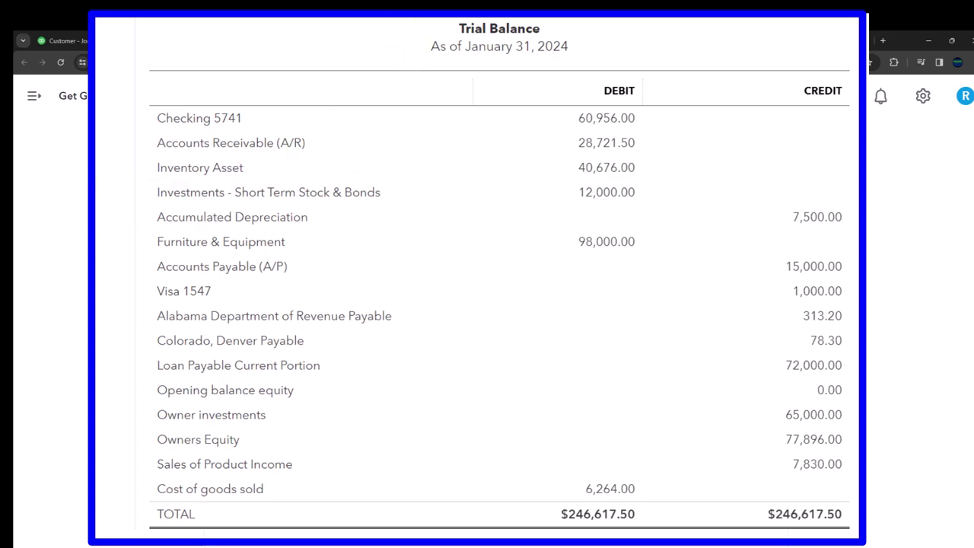
# Look over the January 2024 Balance Sheet and Profit and Loss reports, and return to the Trial Balance.
pyautogui.click(340, 43)
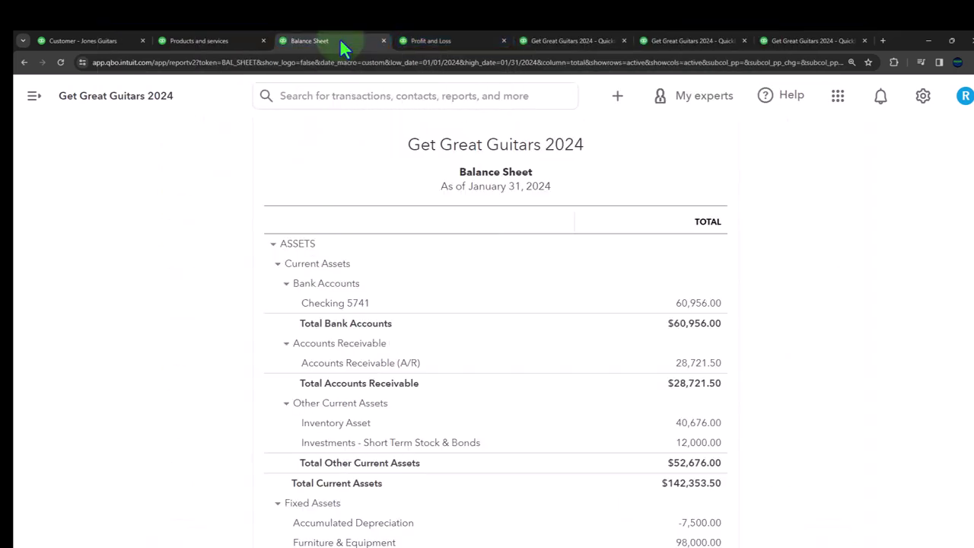
pyautogui.scroll(-5, 270, 376)
pyautogui.scroll(3, 270, 377)
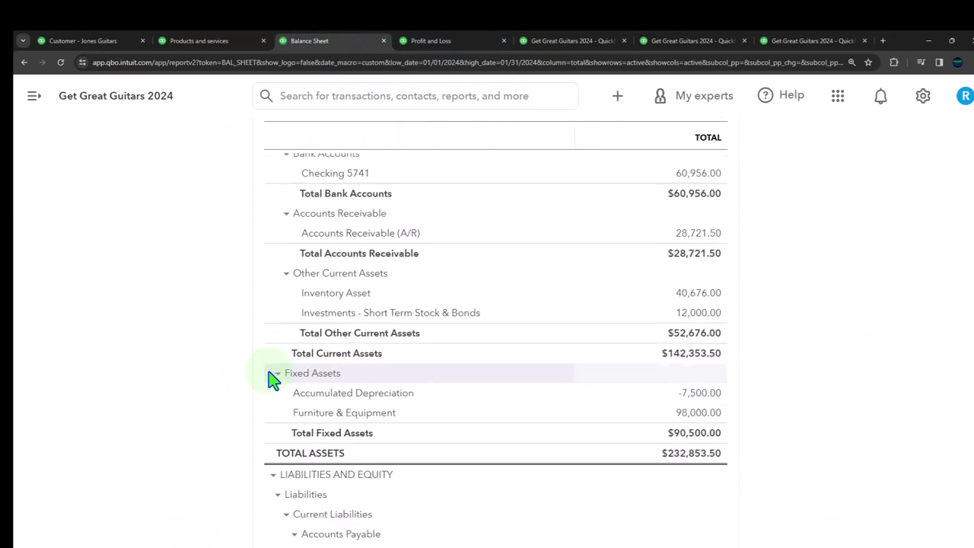
pyautogui.scroll(2, 268, 371)
pyautogui.click(431, 43)
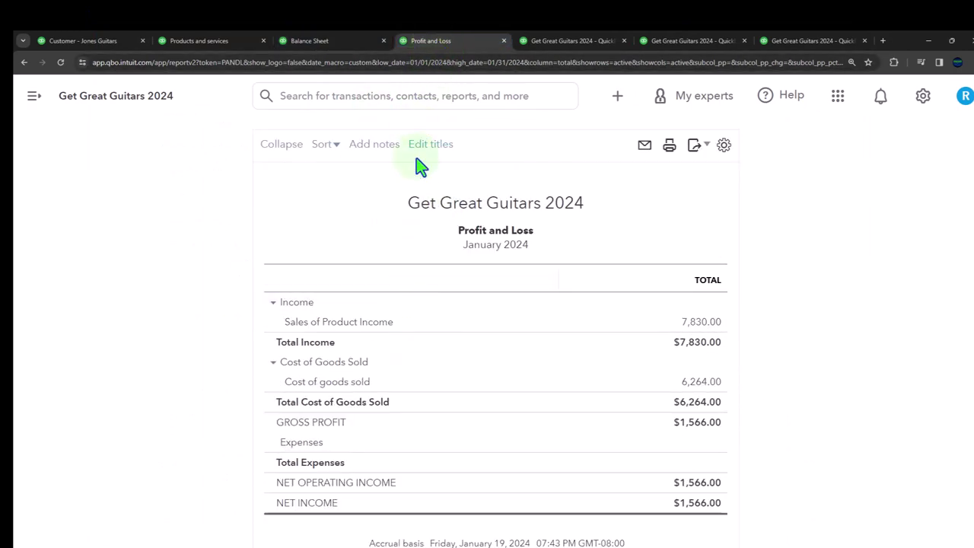
pyautogui.click(541, 41)
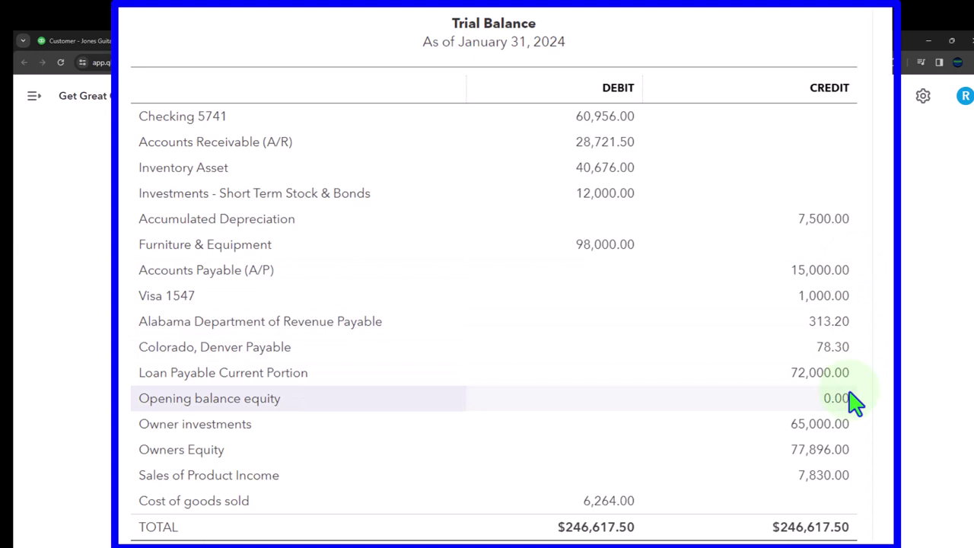
# Switch to the Calculator, keep it on top beside the Trial Balance, and subtract the 6264 cost of goods sold from the 7830 product sales income.
pyautogui.click(654, 547)
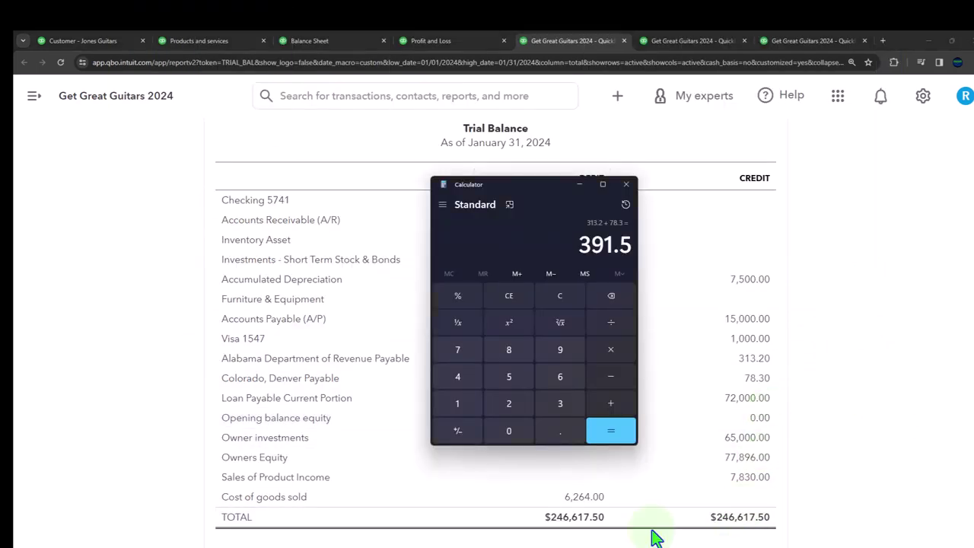
pyautogui.click(510, 204)
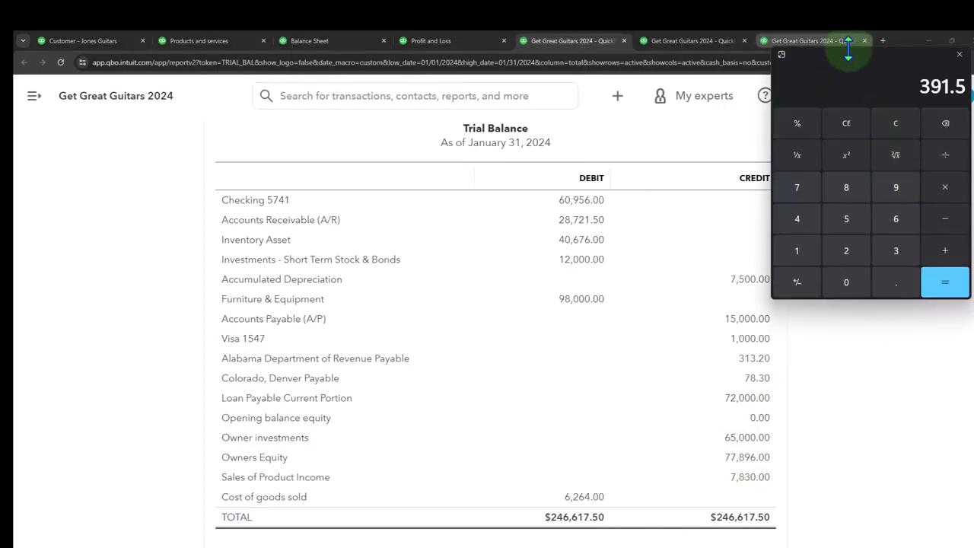
pyautogui.moveTo(847, 54); pyautogui.dragTo(867, 257)
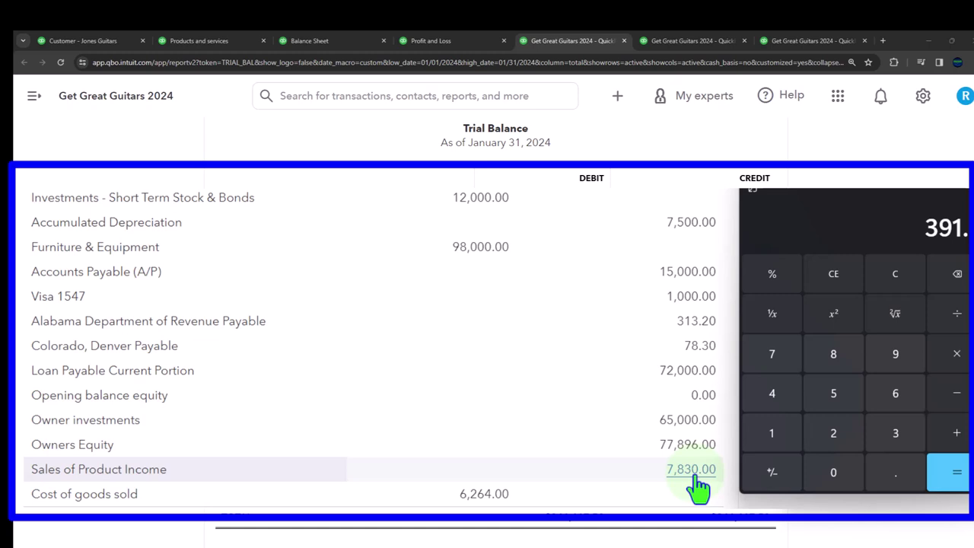
pyautogui.click(895, 275)
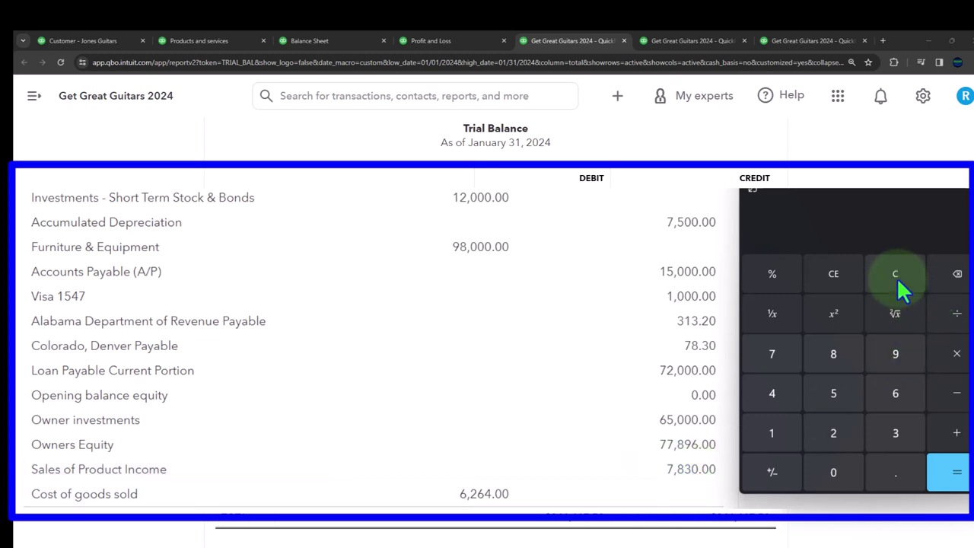
pyautogui.click(719, 472)
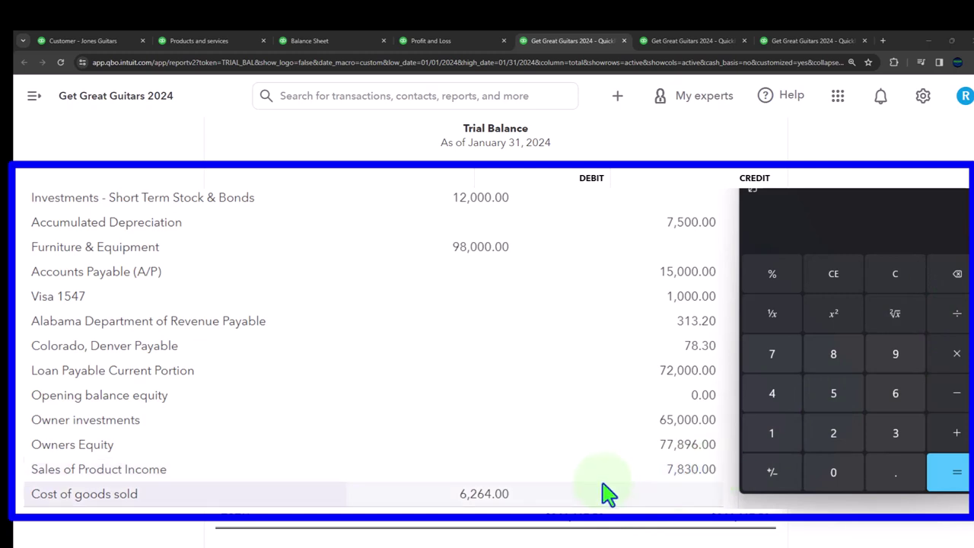
pyautogui.write('783')
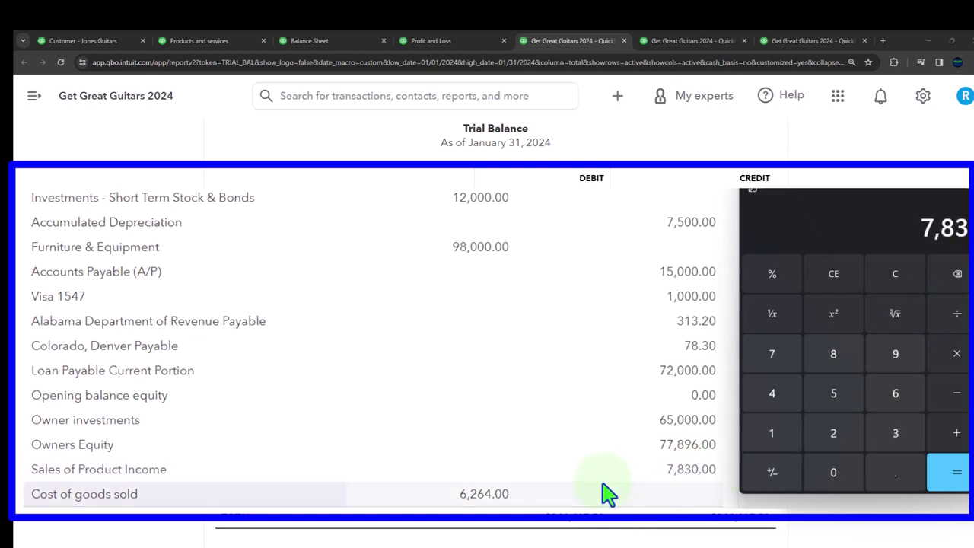
pyautogui.write('-6264')
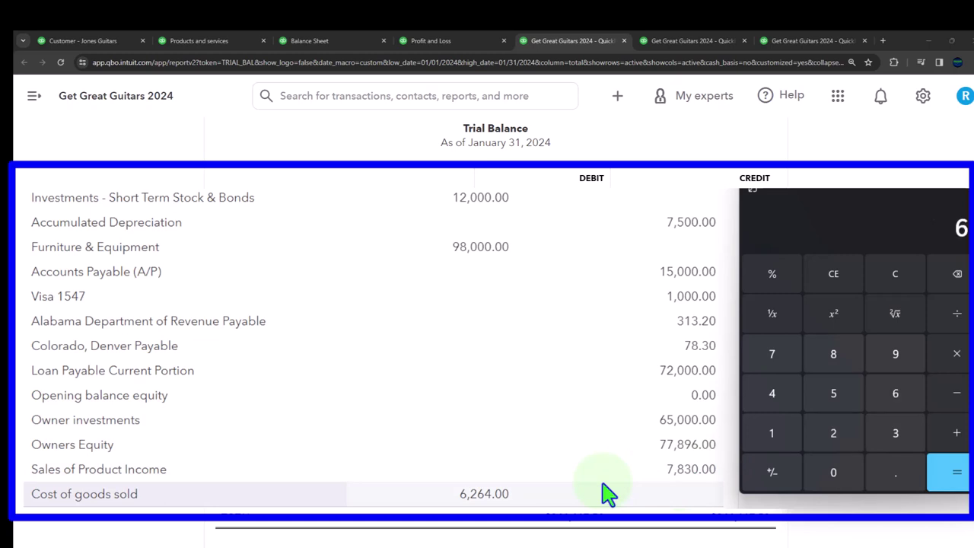
pyautogui.press('Return')
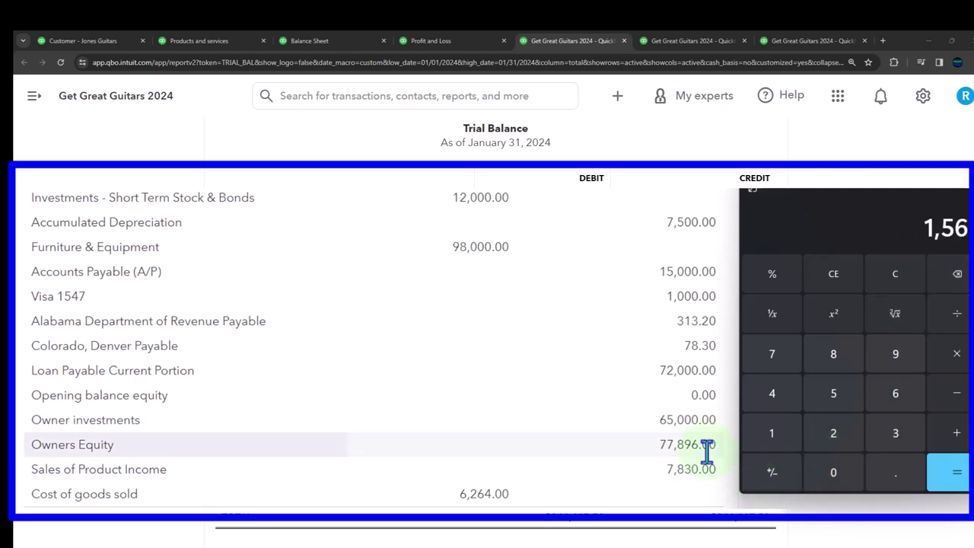
pyautogui.click(828, 191)
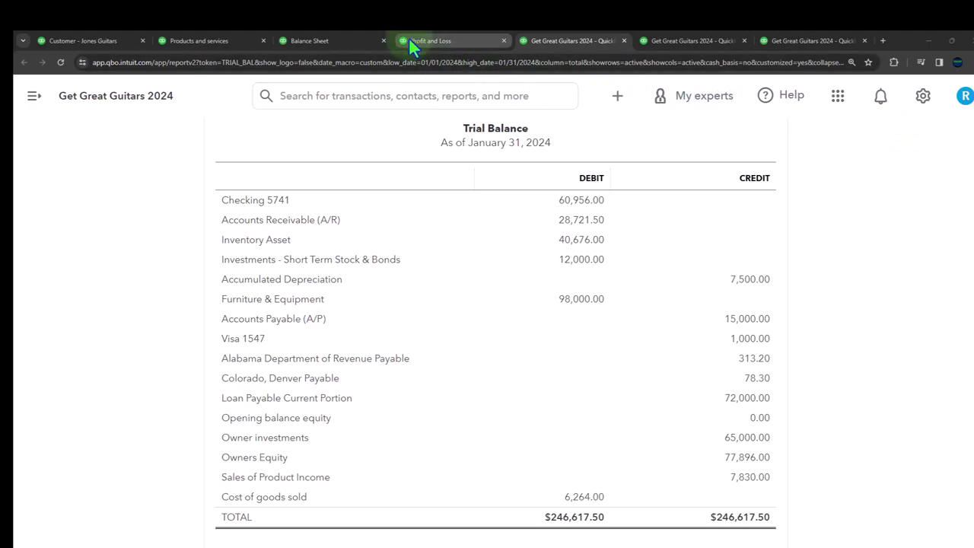
# Compare the net income in the Balance Sheet's equity section with the January 2024 Profit and Loss report.
pyautogui.click(332, 41)
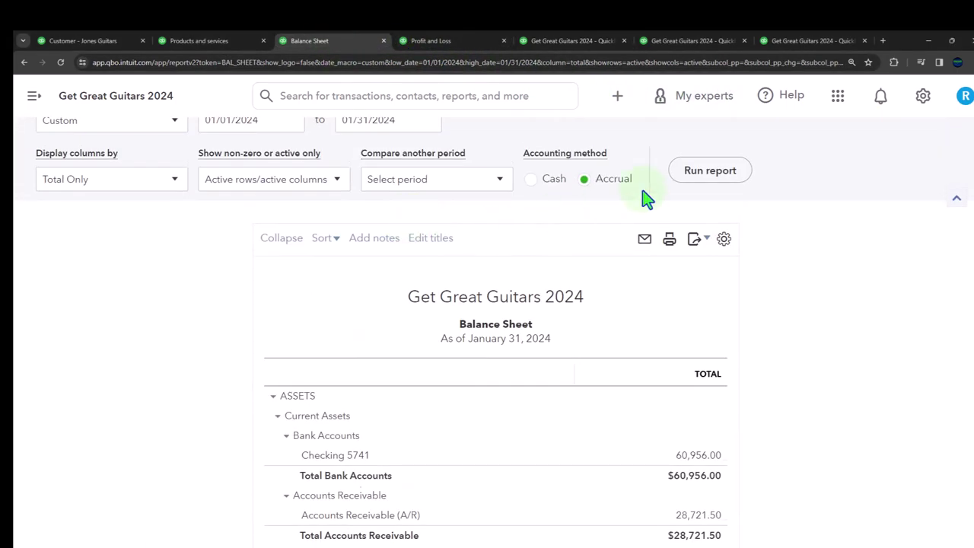
pyautogui.scroll(-1, 641, 310)
pyautogui.scroll(-8, 639, 300)
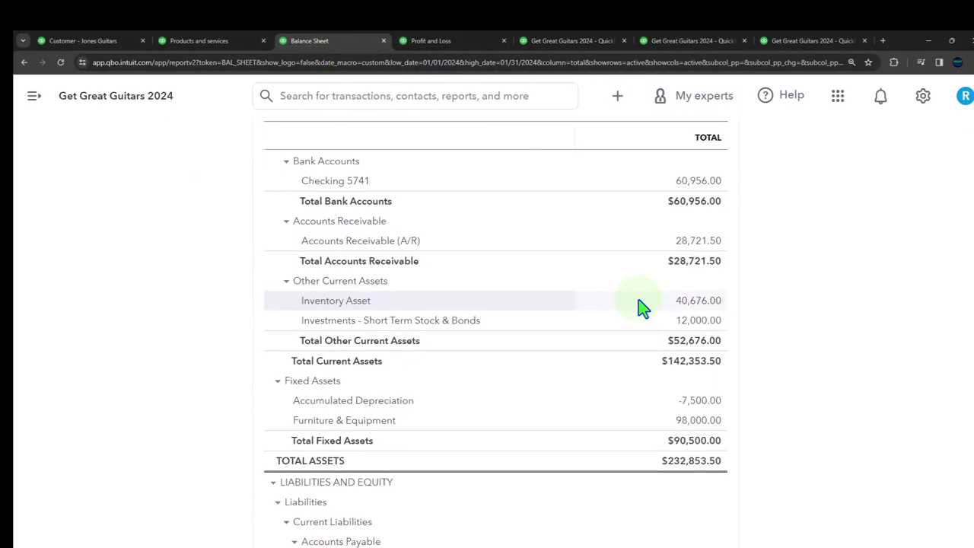
pyautogui.scroll(-1, 639, 308)
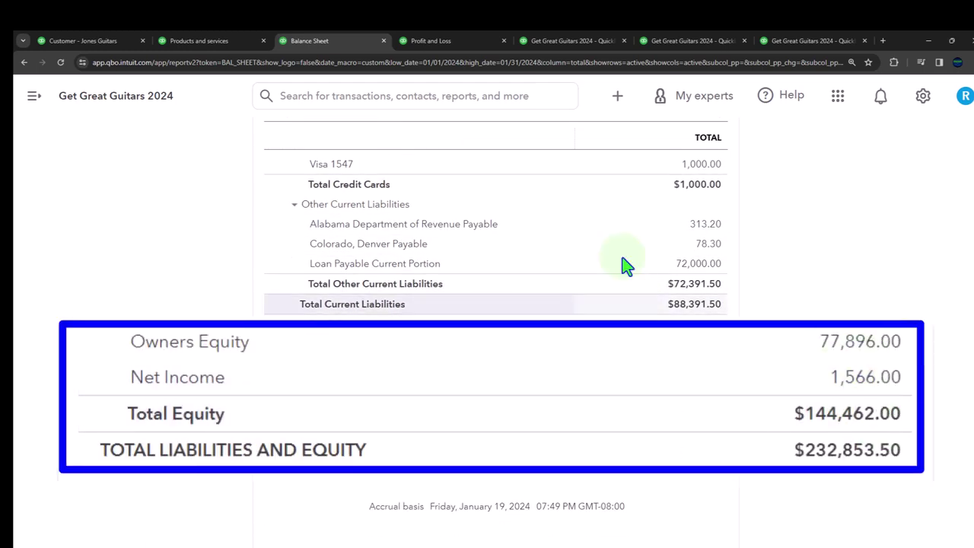
pyautogui.click(455, 41)
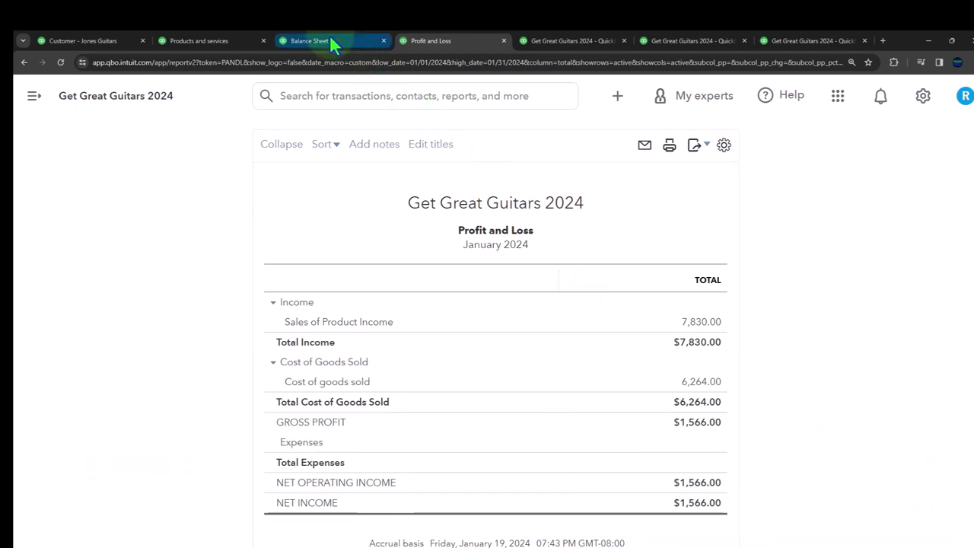
# Return to the Balance Sheet and calculate owners equity of 77896 plus net income of 1566.
pyautogui.click(330, 41)
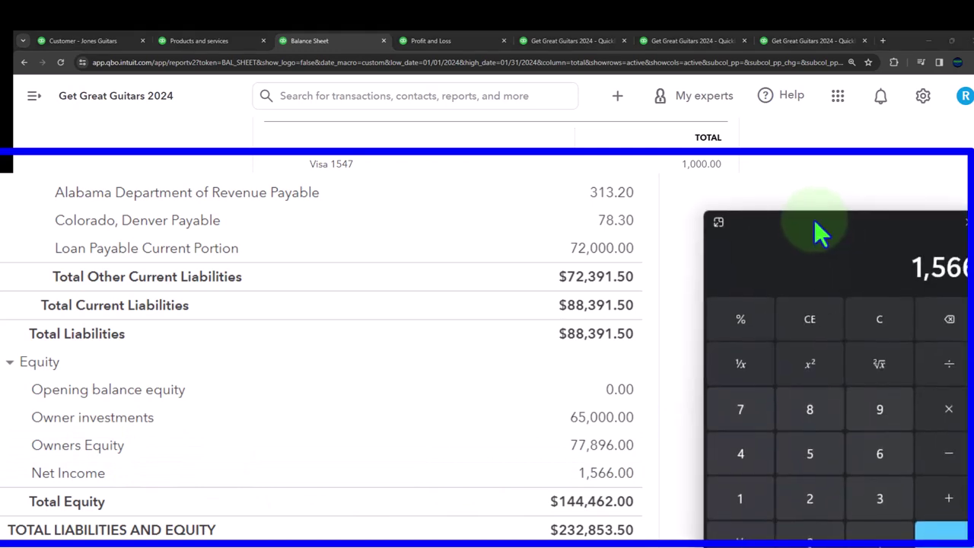
pyautogui.click(865, 274)
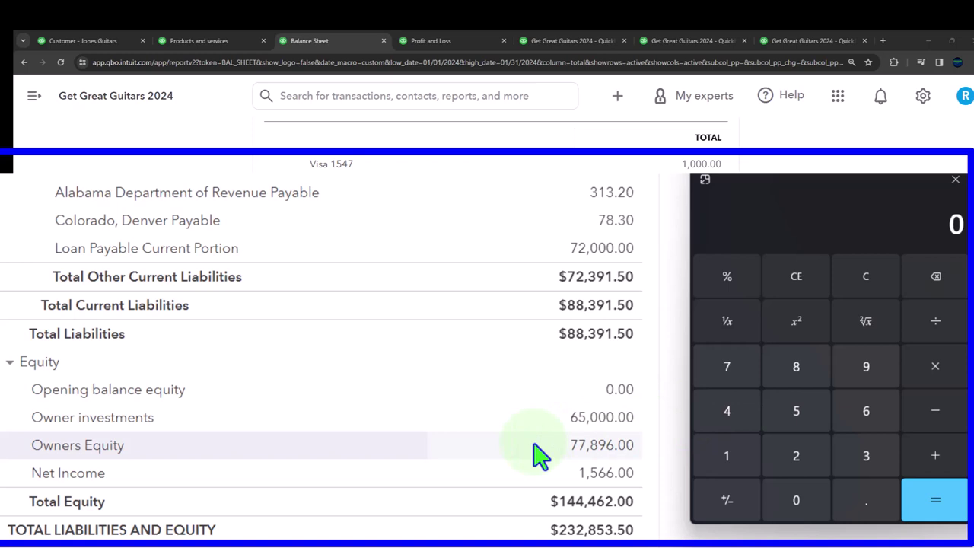
pyautogui.write('77896')
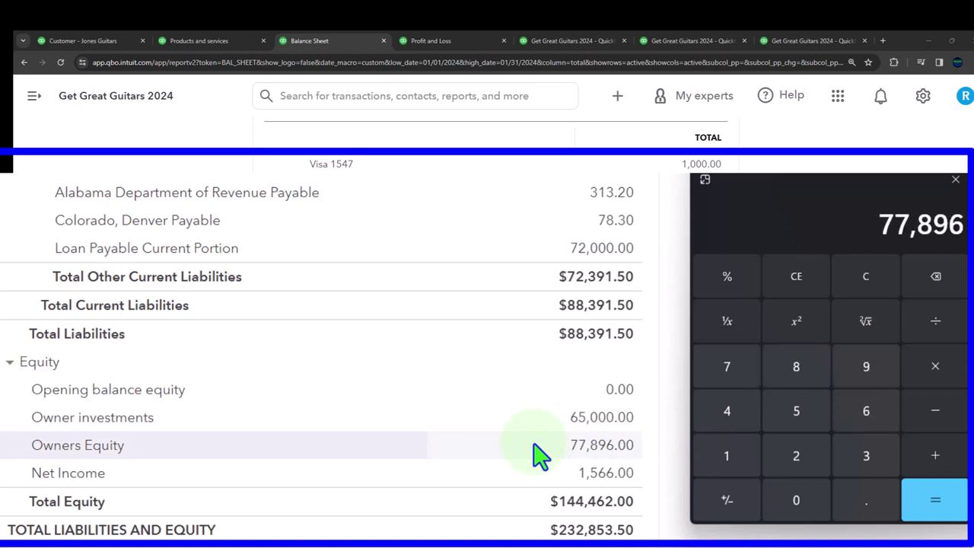
pyautogui.write('+1566')
pyautogui.press('Return')
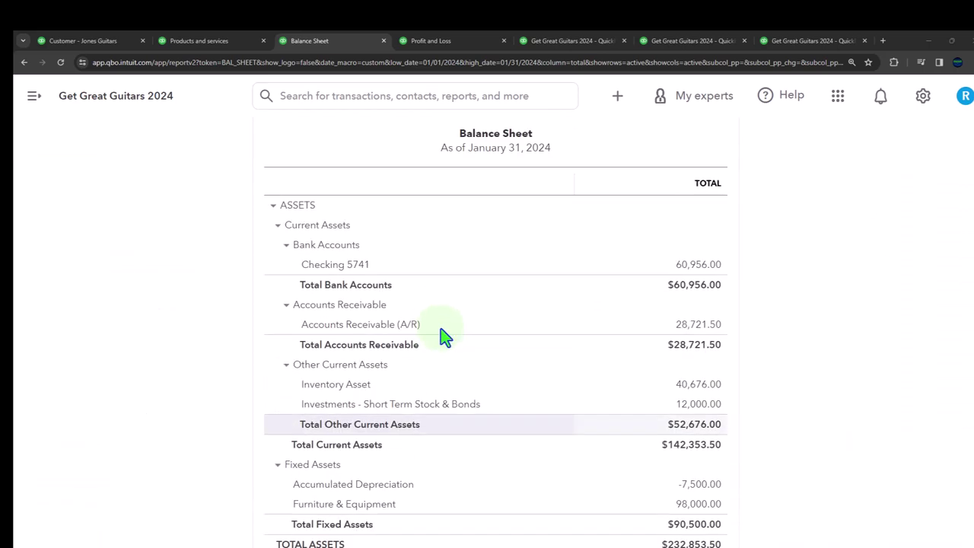
# Run the Balance Sheet for 01/01/2025 to 12/31/2025 and check its equity section.
pyautogui.scroll(4, 440, 328)
pyautogui.moveTo(251, 215); pyautogui.dragTo(57, 258)
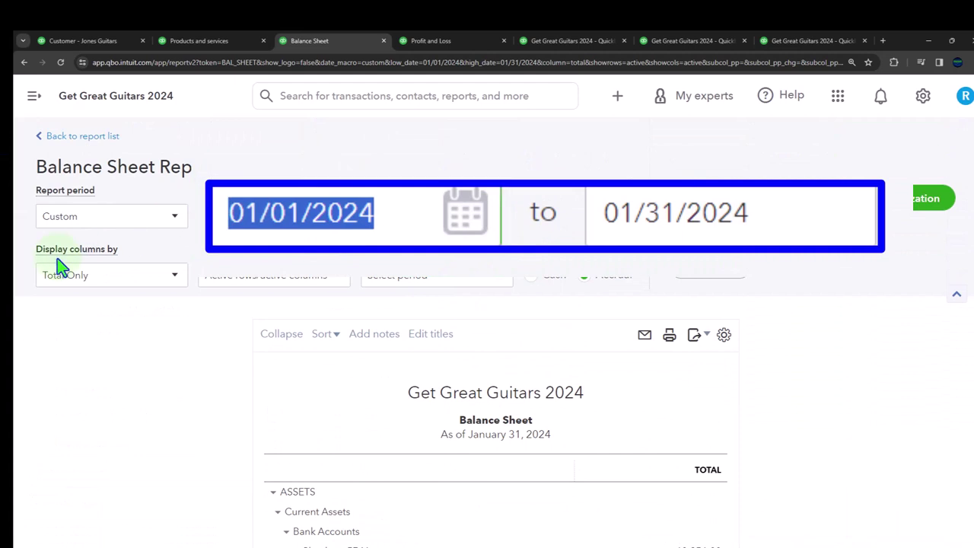
pyautogui.write('01012025')
pyautogui.press('Tab')
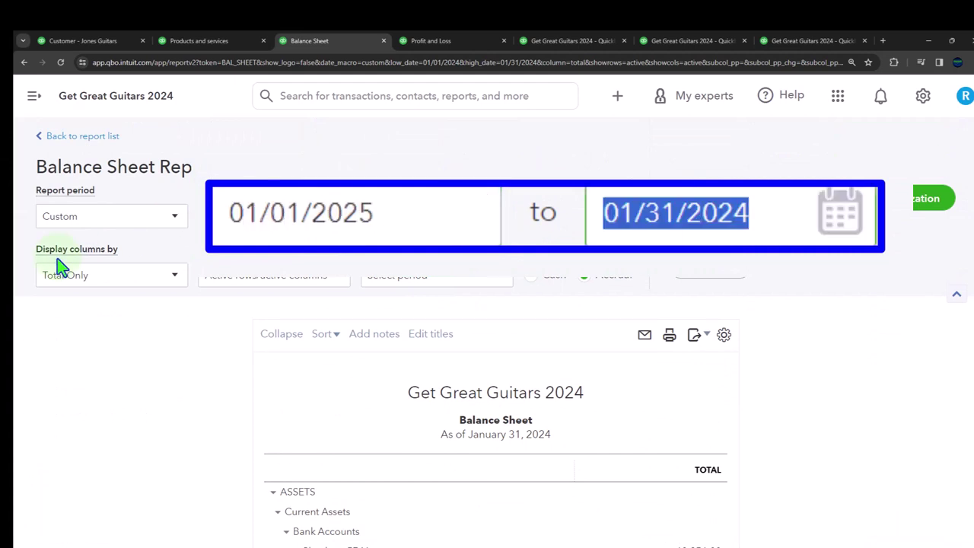
pyautogui.write('12312025')
pyautogui.press('Tab')
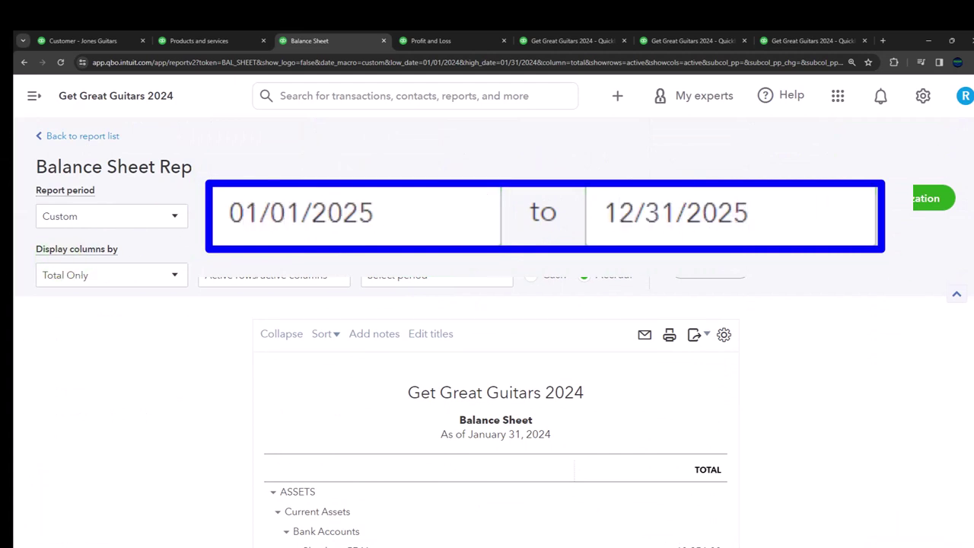
pyautogui.click(711, 272)
pyautogui.scroll(-8, 719, 311)
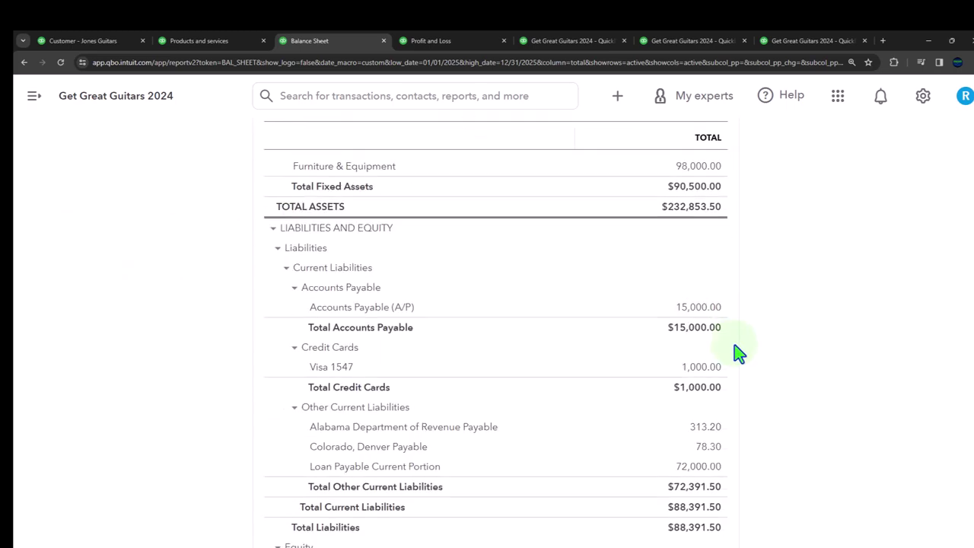
pyautogui.scroll(-3, 738, 352)
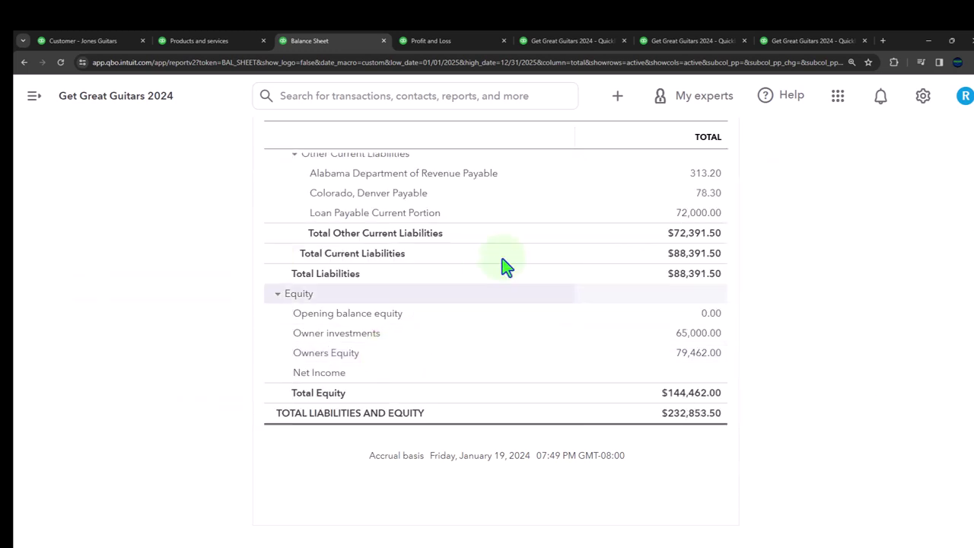
# Run the Trial Balance for 01/01/2025 to 12/31/2025 and check the Owners Equity balance.
pyautogui.click(564, 44)
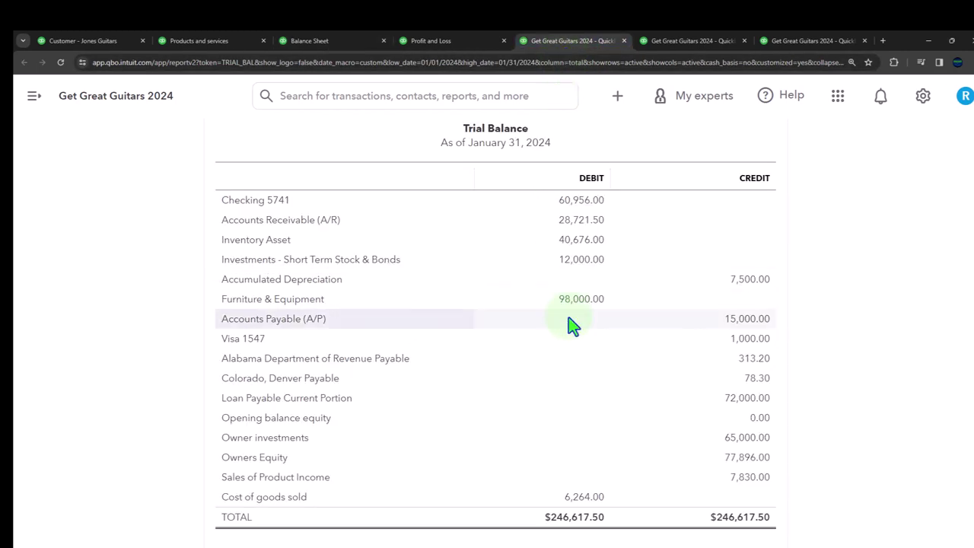
pyautogui.scroll(3, 572, 326)
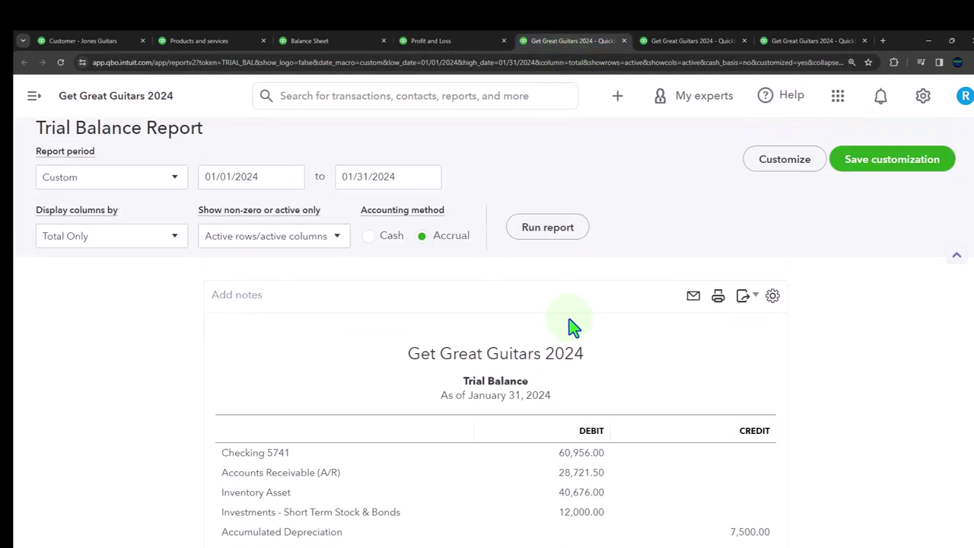
pyautogui.moveTo(276, 176); pyautogui.dragTo(67, 213)
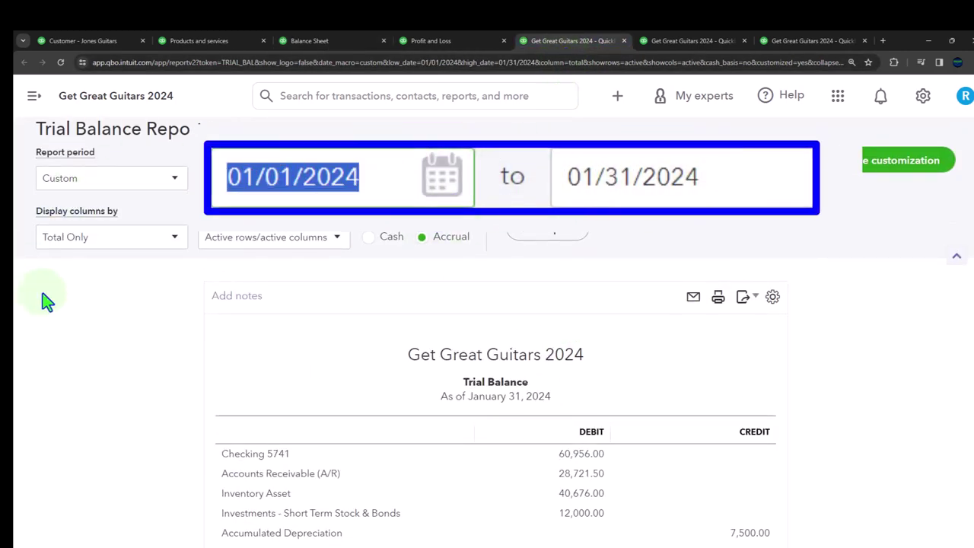
pyautogui.write('01/01/2025')
pyautogui.press('Tab')
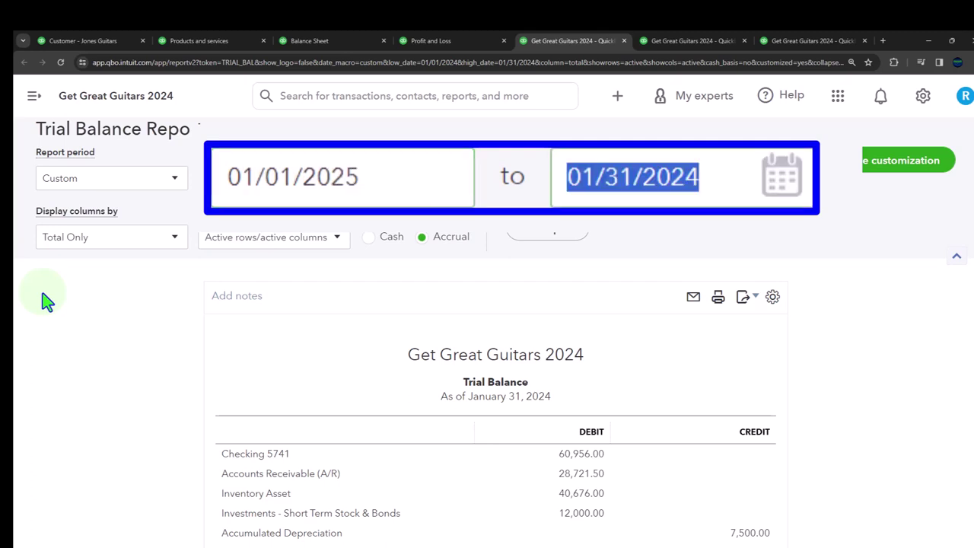
pyautogui.write('12312025')
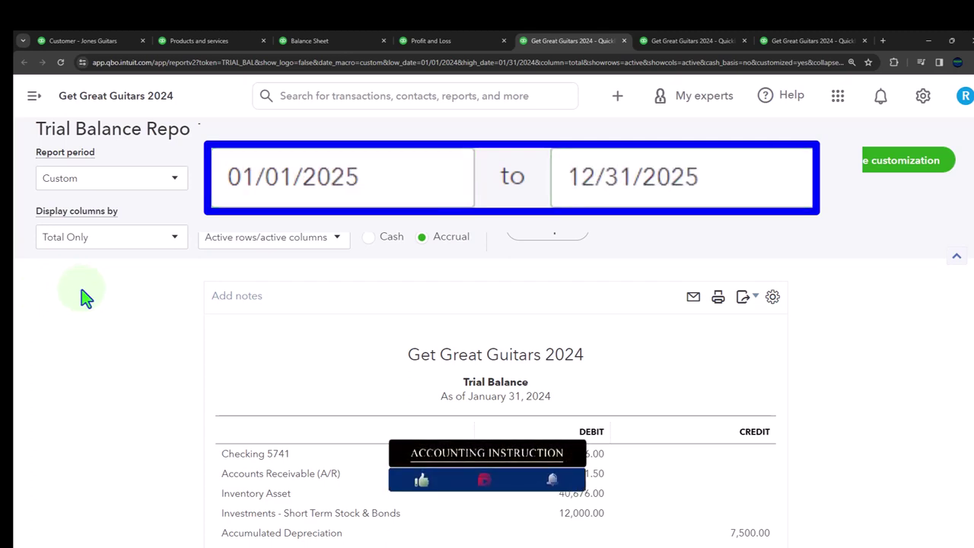
pyautogui.click(533, 236)
pyautogui.scroll(-5, 765, 479)
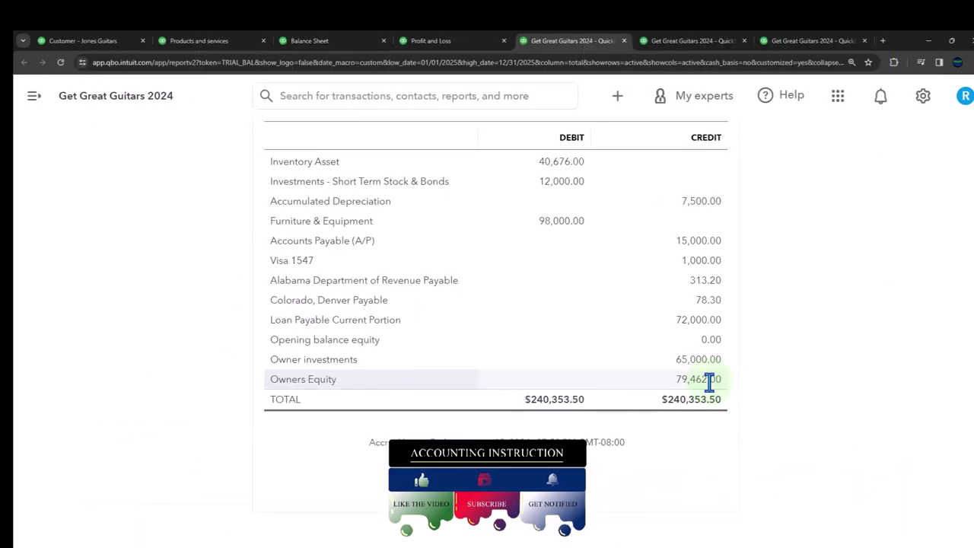
# Set the Trial Balance period back to 01/01/2024 through 01/31/2024 and rerun the report.
pyautogui.scroll(5, 434, 239)
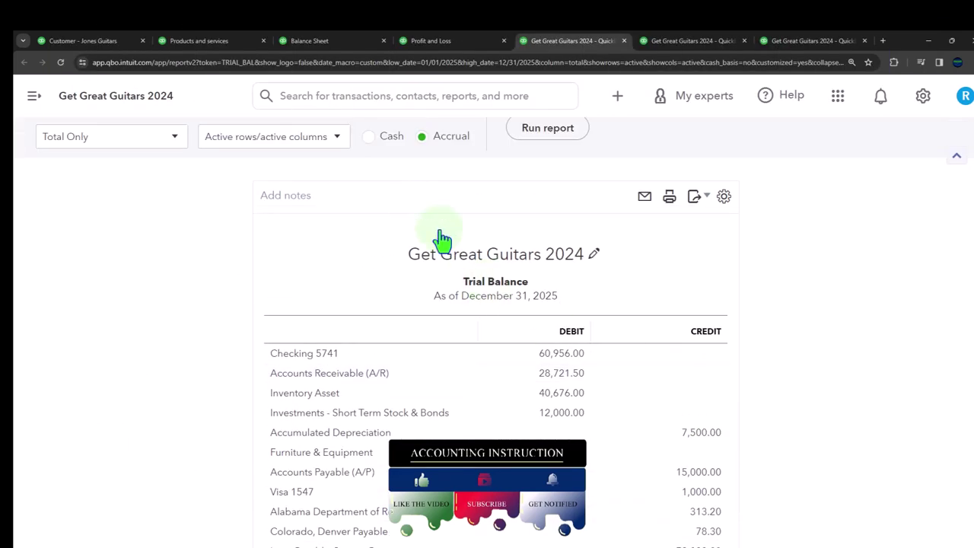
pyautogui.click(409, 220)
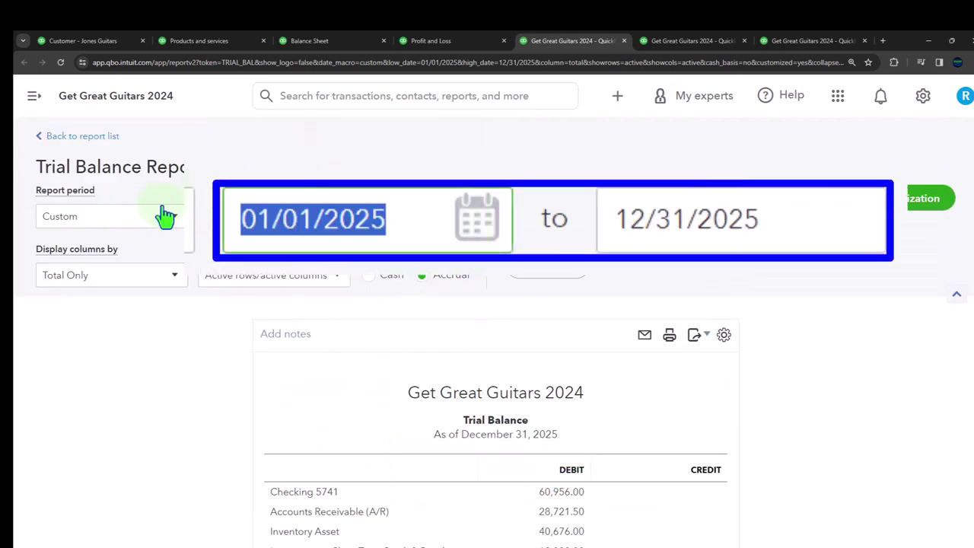
pyautogui.write('01012024')
pyautogui.press('Tab')
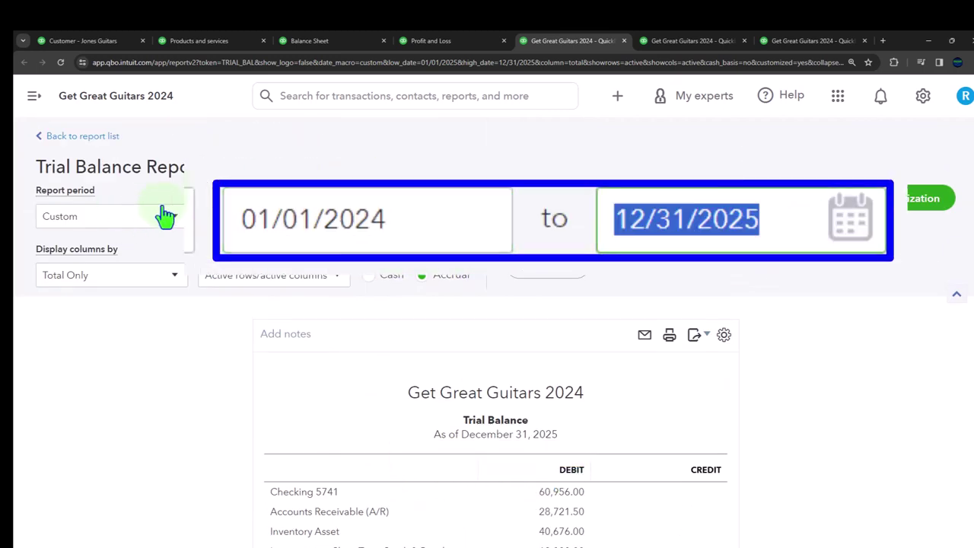
pyautogui.write('01312024')
pyautogui.press('Tab')
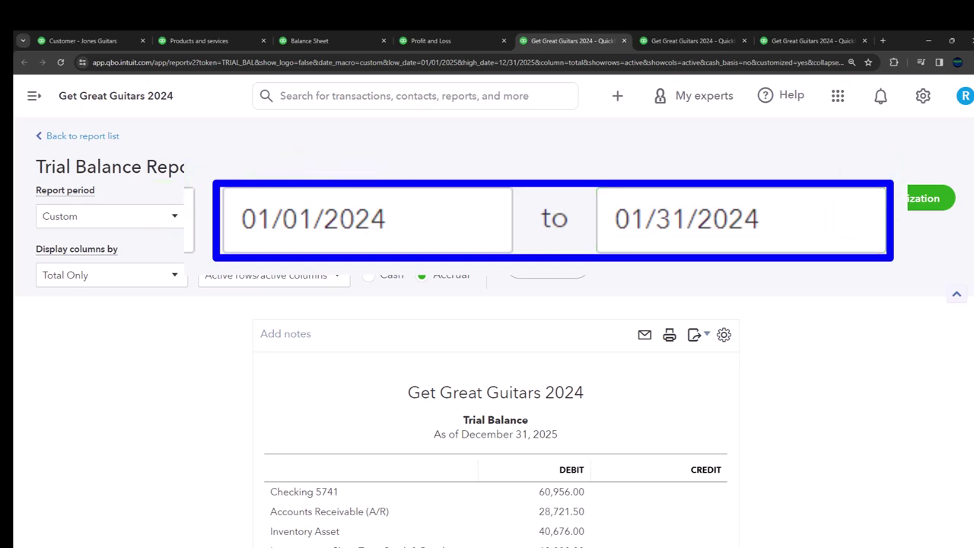
pyautogui.scroll(-4, 819, 393)
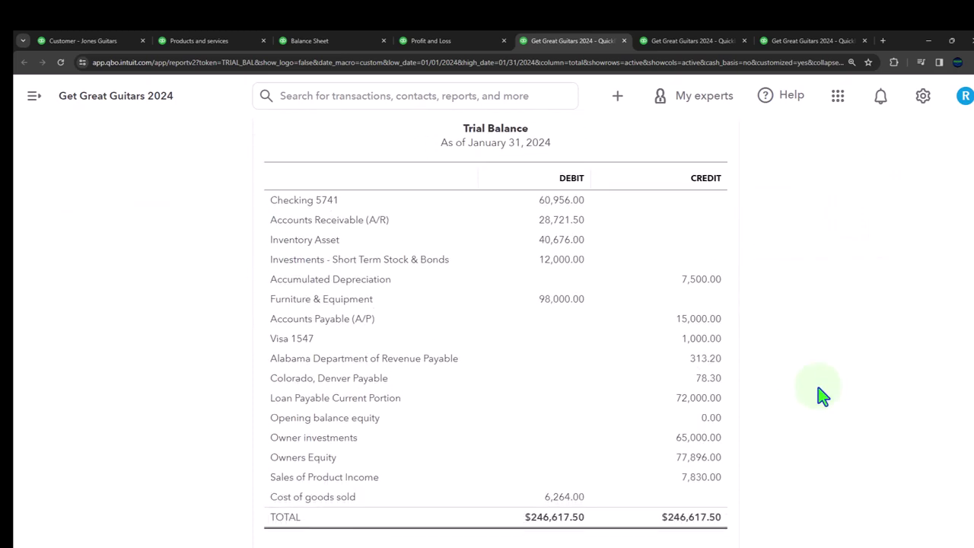